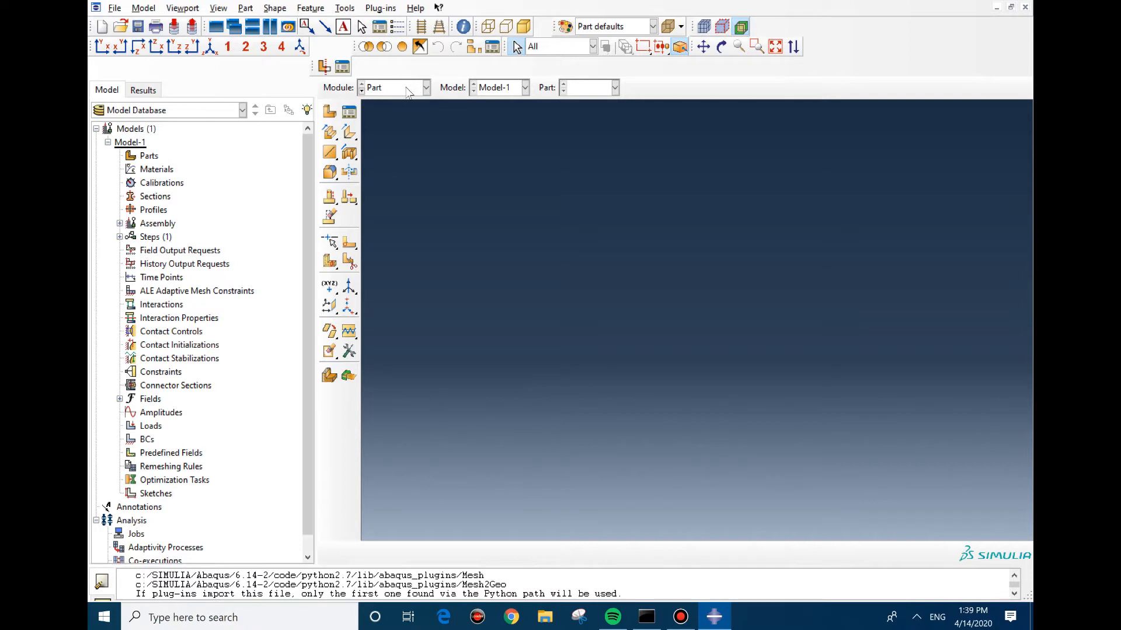
Step: Start a new 3D deformable part with a solid extrusion base feature and an approximate size of 200
{"action": "left_click", "coordinate": [330, 112]}
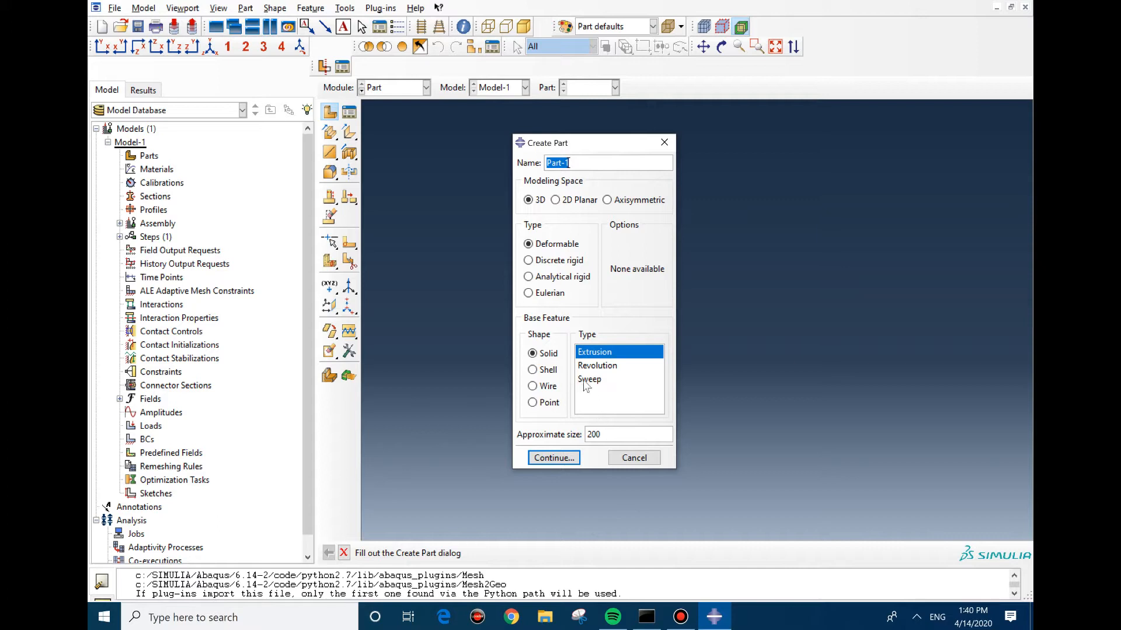
{"action": "left_click", "coordinate": [533, 370]}
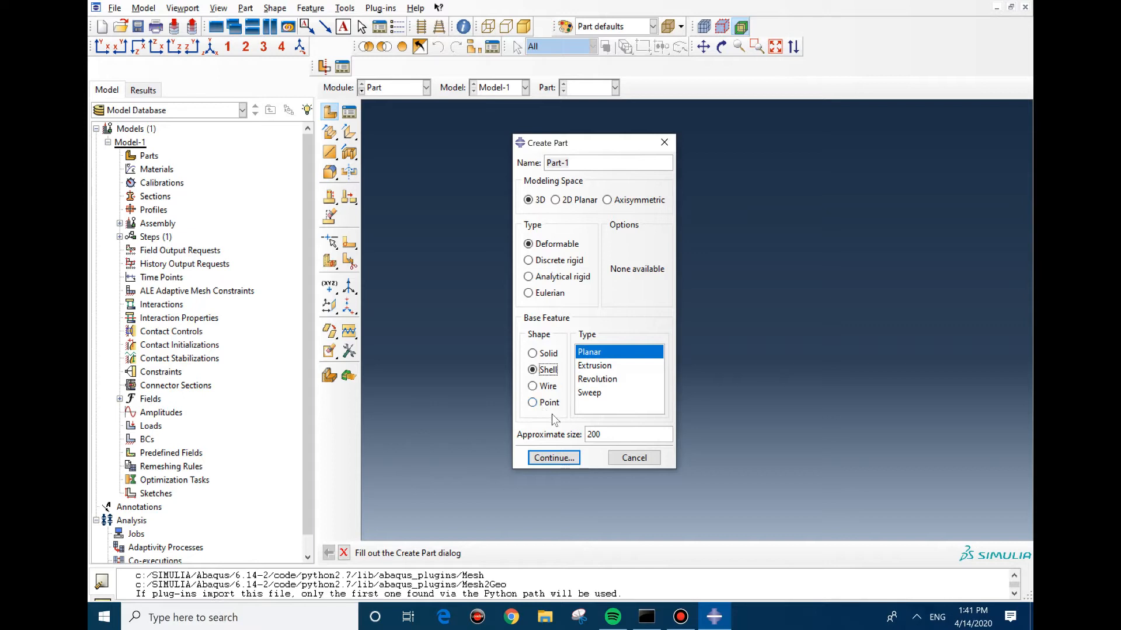
{"action": "left_click", "coordinate": [538, 354]}
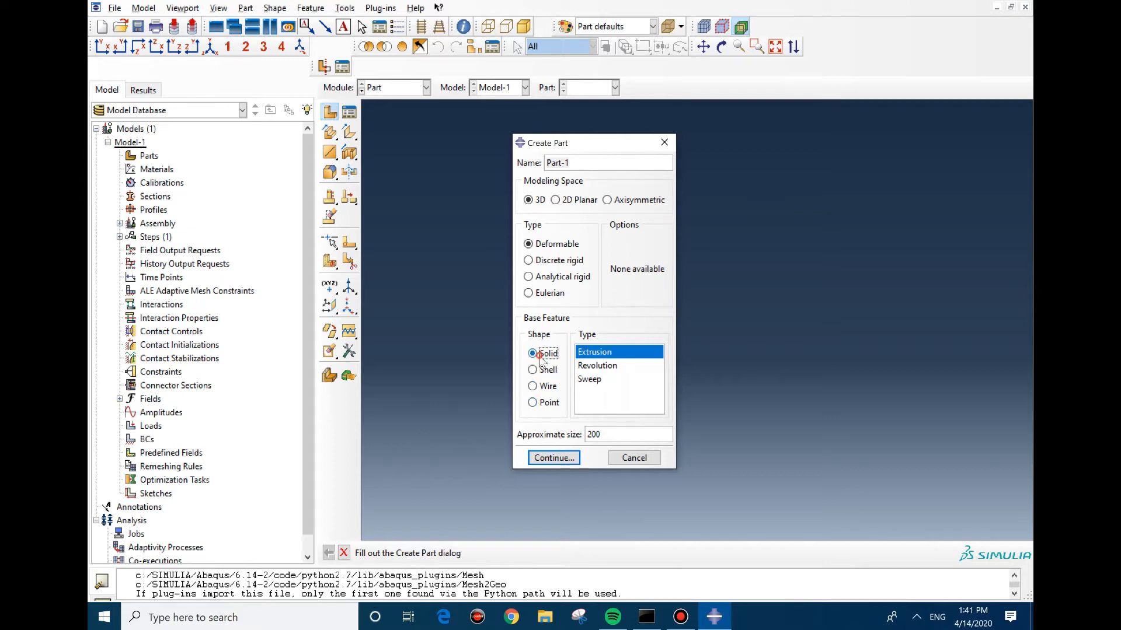
{"action": "left_click", "coordinate": [553, 459]}
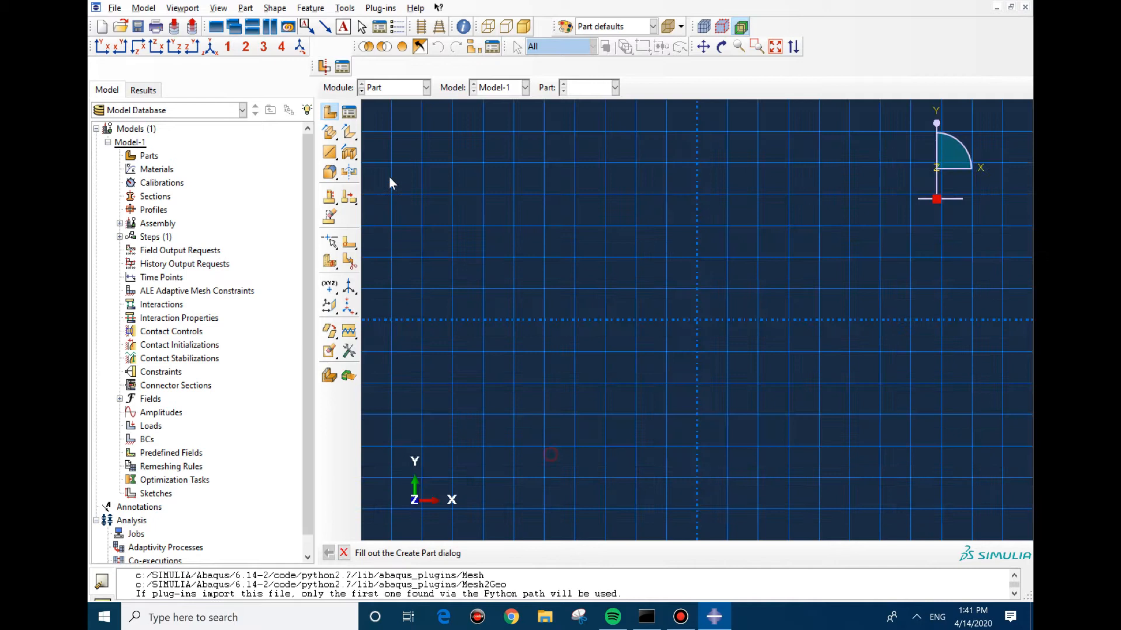
Step: Sketch a rectangle enclosing the origin and extrude it to a depth of 20
{"action": "left_click", "coordinate": [349, 115]}
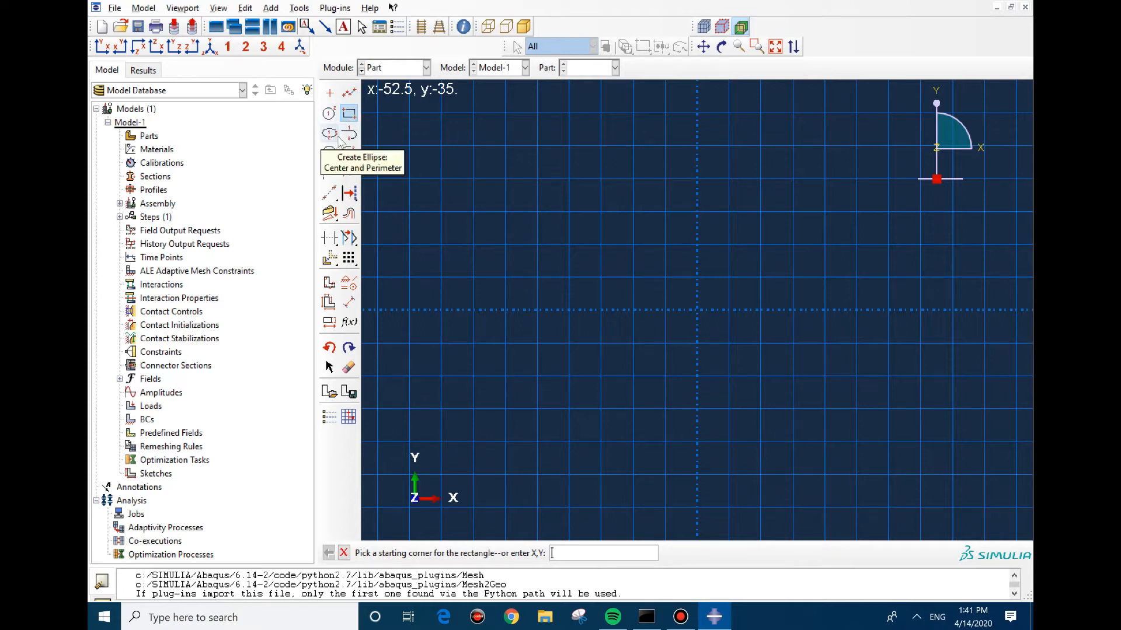
{"action": "left_click", "coordinate": [521, 162]}
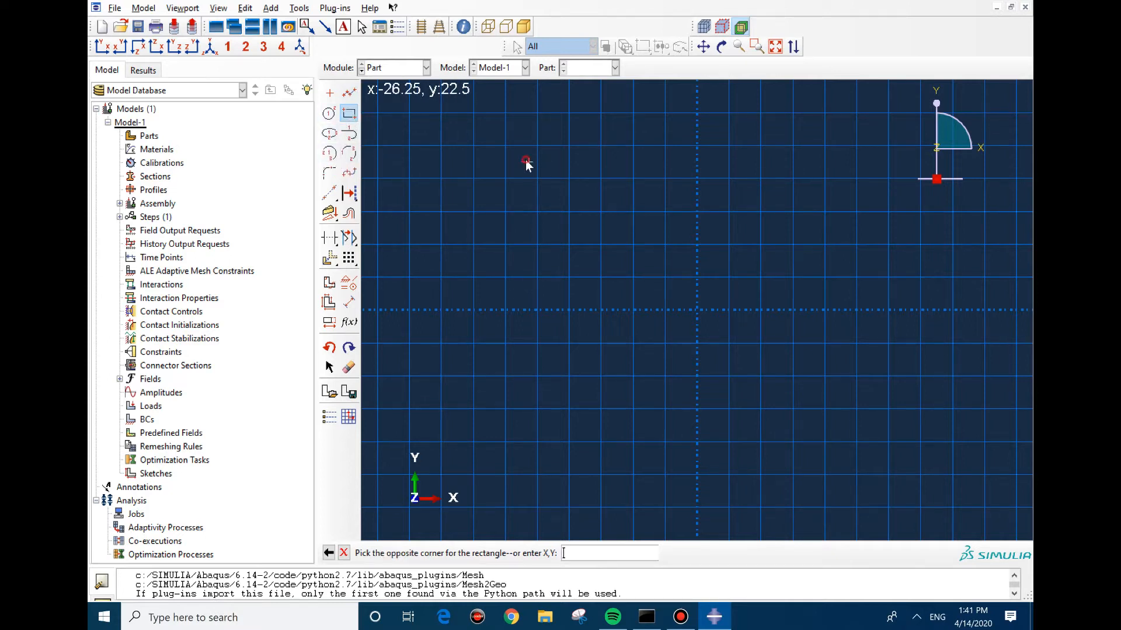
{"action": "left_click", "coordinate": [800, 351]}
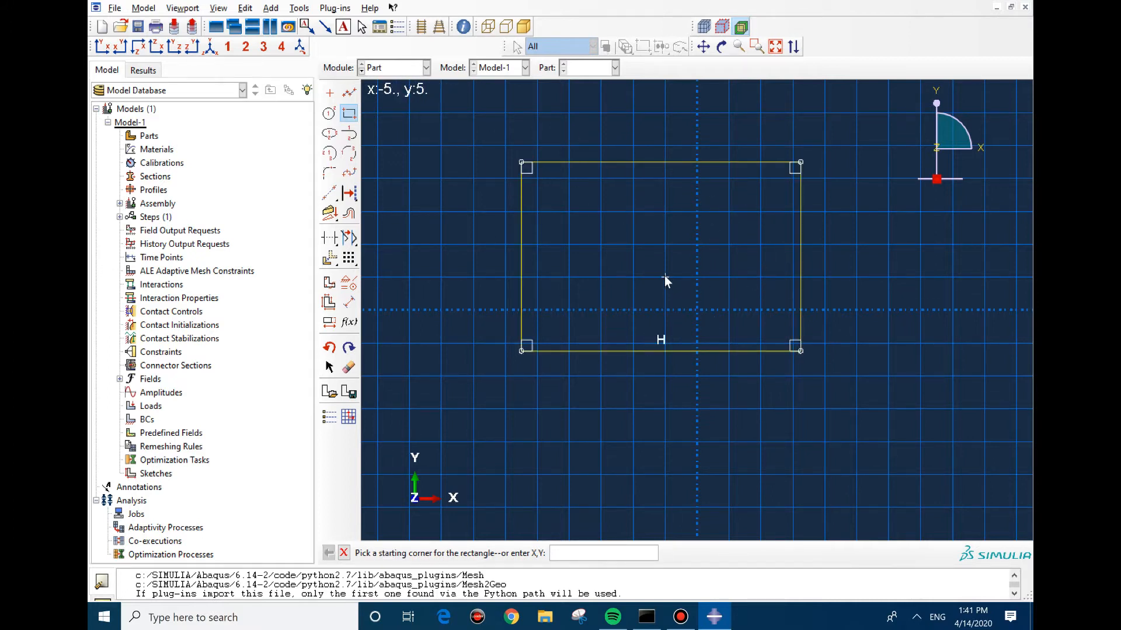
{"action": "key", "text": "Escape"}
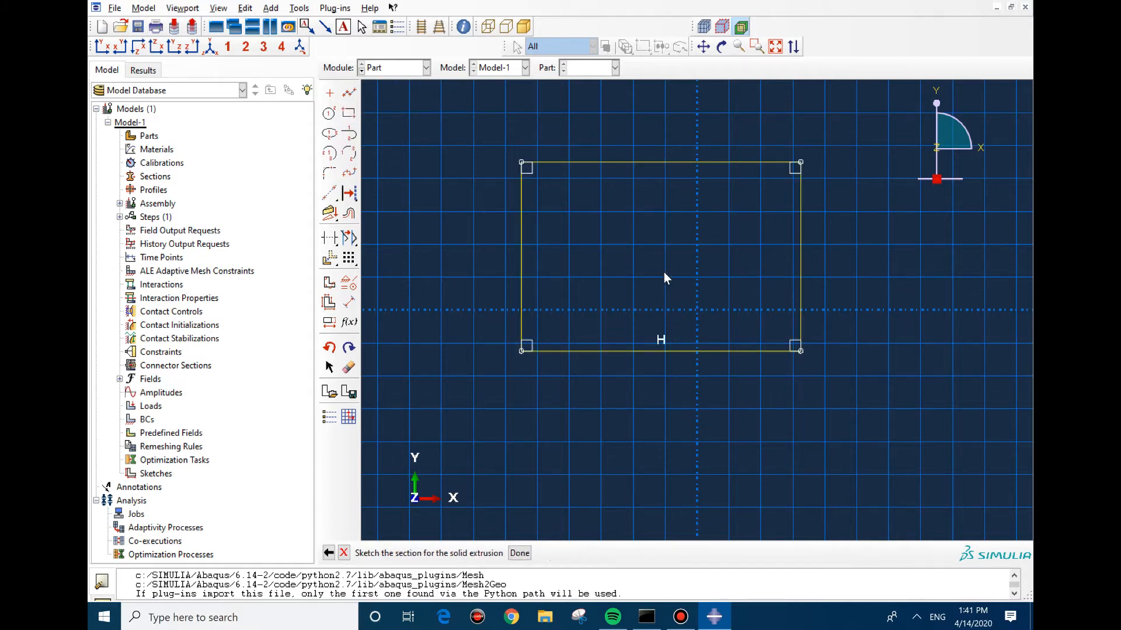
{"action": "left_click", "coordinate": [520, 553]}
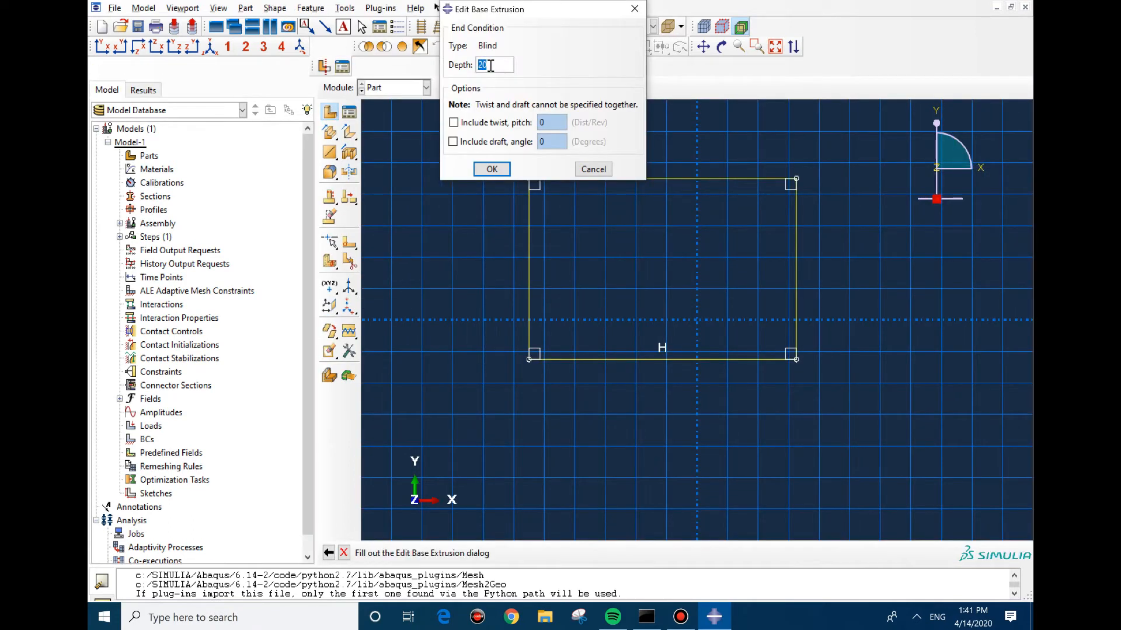
{"action": "left_click", "coordinate": [492, 168]}
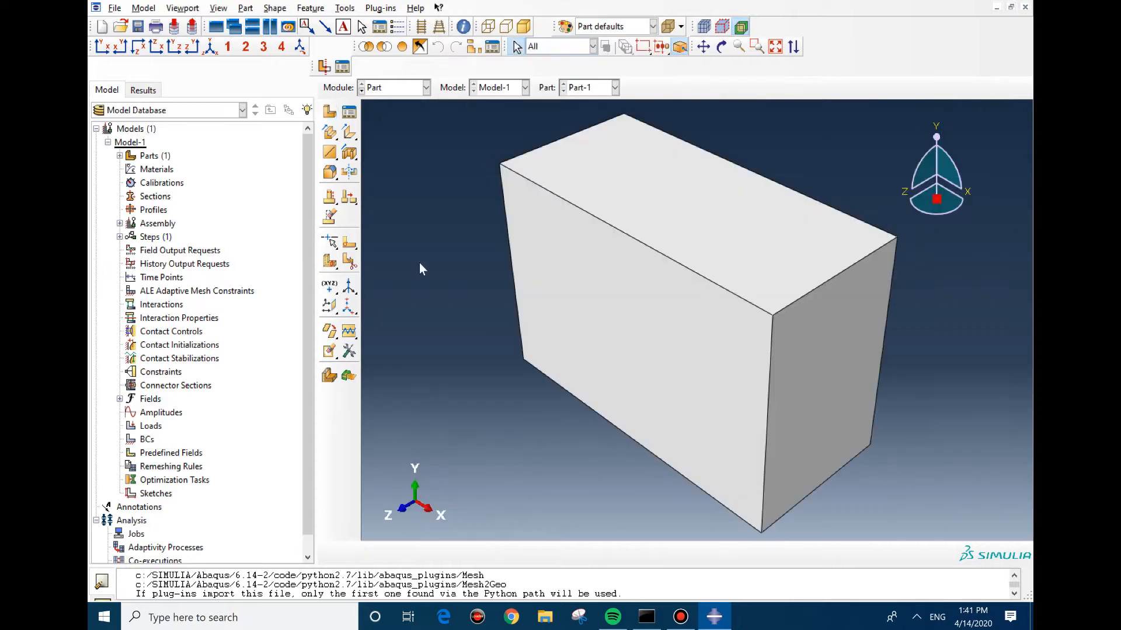
Step: Start a second part as a 2D planar deformable shell with an approximate size of 200
{"action": "left_click", "coordinate": [329, 112]}
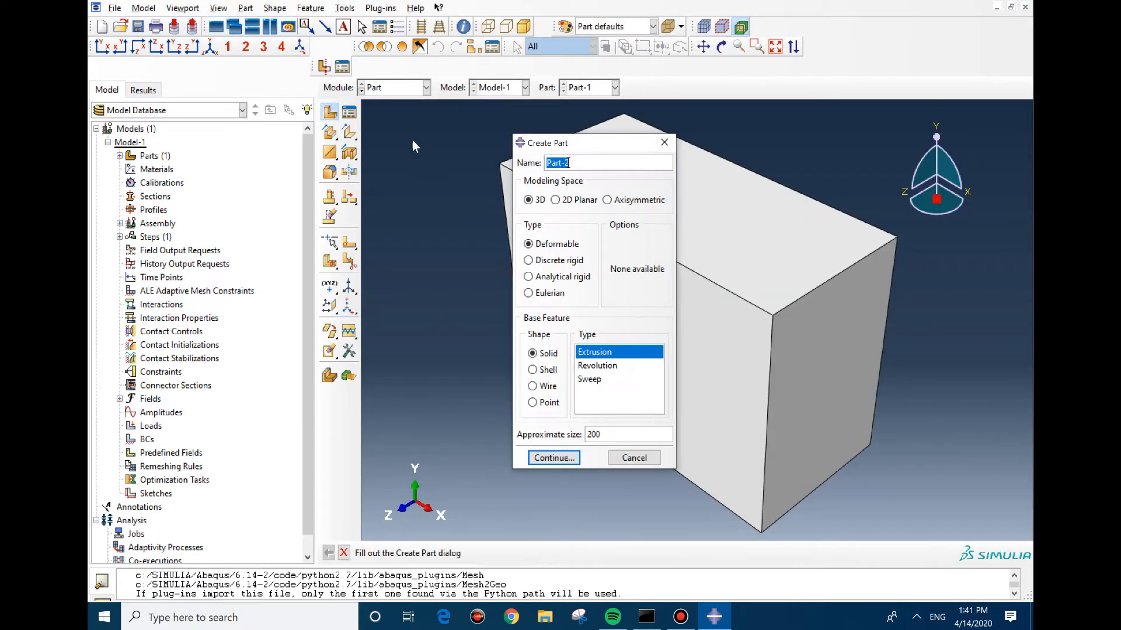
{"action": "left_click", "coordinate": [562, 201]}
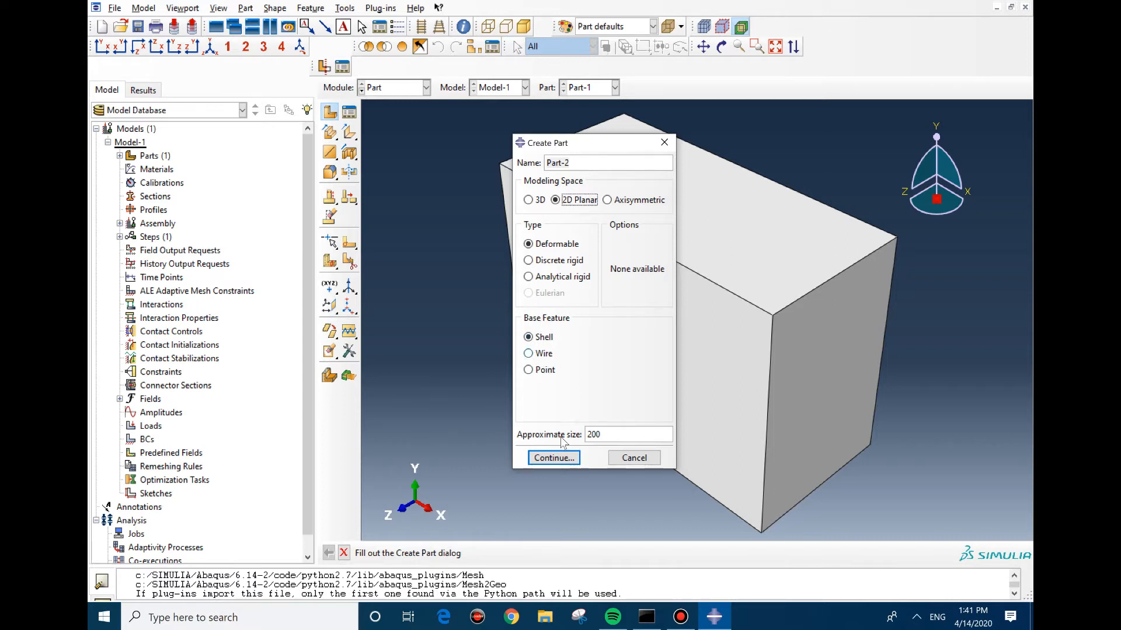
{"action": "left_click", "coordinate": [561, 457]}
Step: Sketch a rectangle around the origin with its lower-right corner at about 25, -17.5, and finish the planar shell part
{"action": "left_click", "coordinate": [348, 112]}
{"action": "left_click", "coordinate": [554, 187]}
{"action": "left_click", "coordinate": [856, 425]}
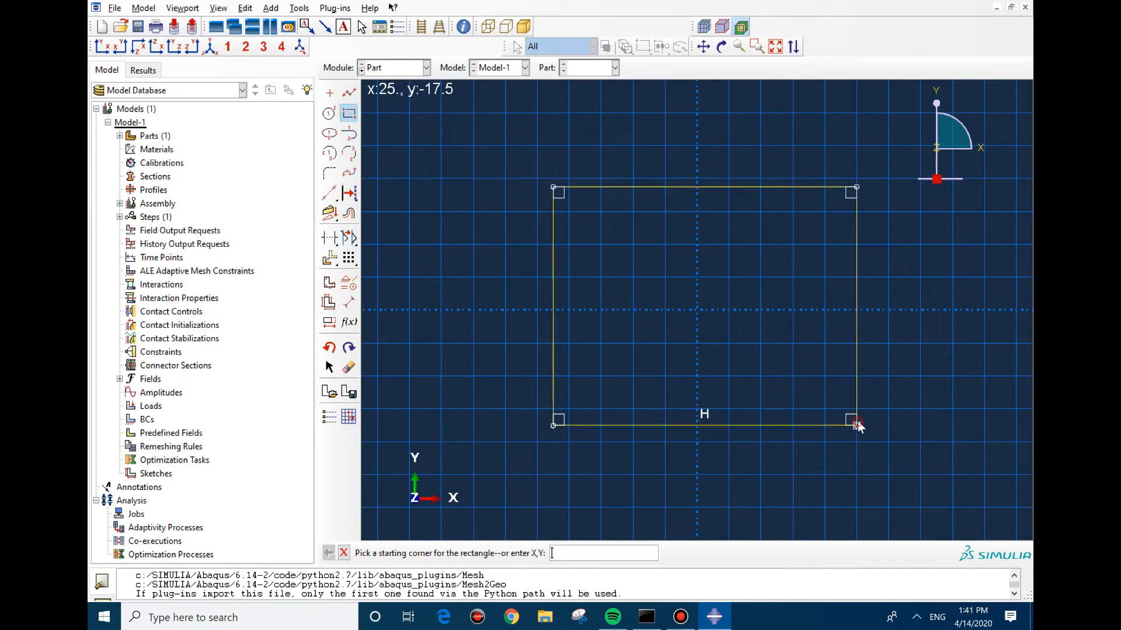
{"action": "middle_click", "coordinate": [743, 223]}
{"action": "middle_click", "coordinate": [743, 223]}
{"action": "left_click_drag", "start_coordinate": [874, 248], "coordinate": [753, 230], "text": "ctrl+alt"}
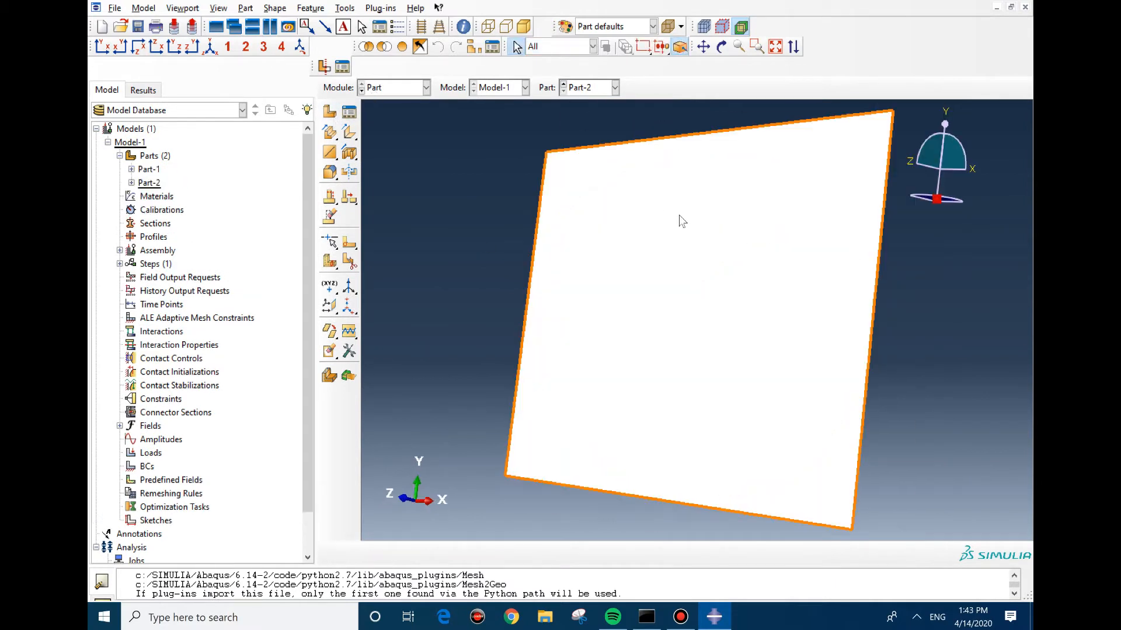
{"action": "left_click", "coordinate": [393, 88]}
{"action": "left_click", "coordinate": [393, 90]}
Step: Start a new 3D deformable planar shell part with an approximate size of 200
{"action": "left_click", "coordinate": [329, 112]}
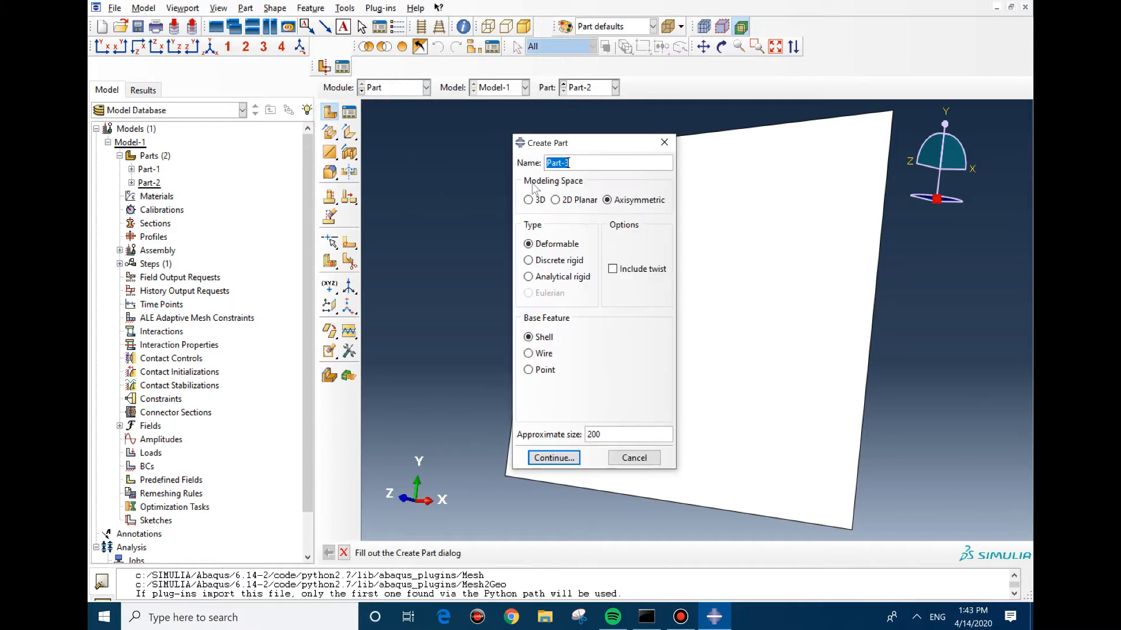
{"action": "left_click", "coordinate": [530, 200]}
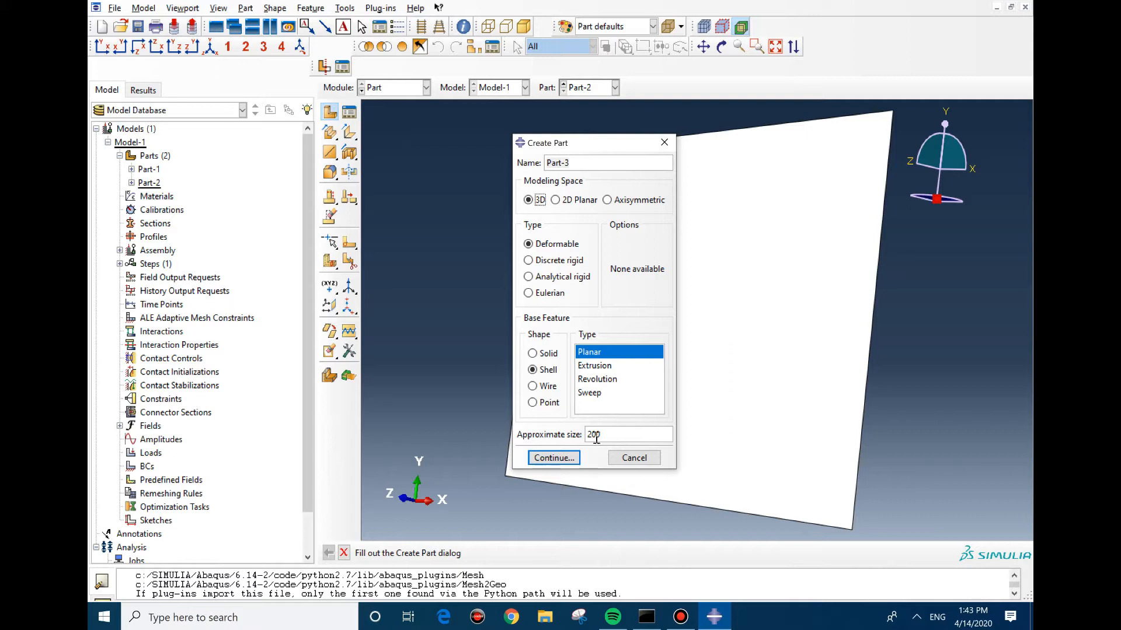
{"action": "left_click", "coordinate": [567, 459]}
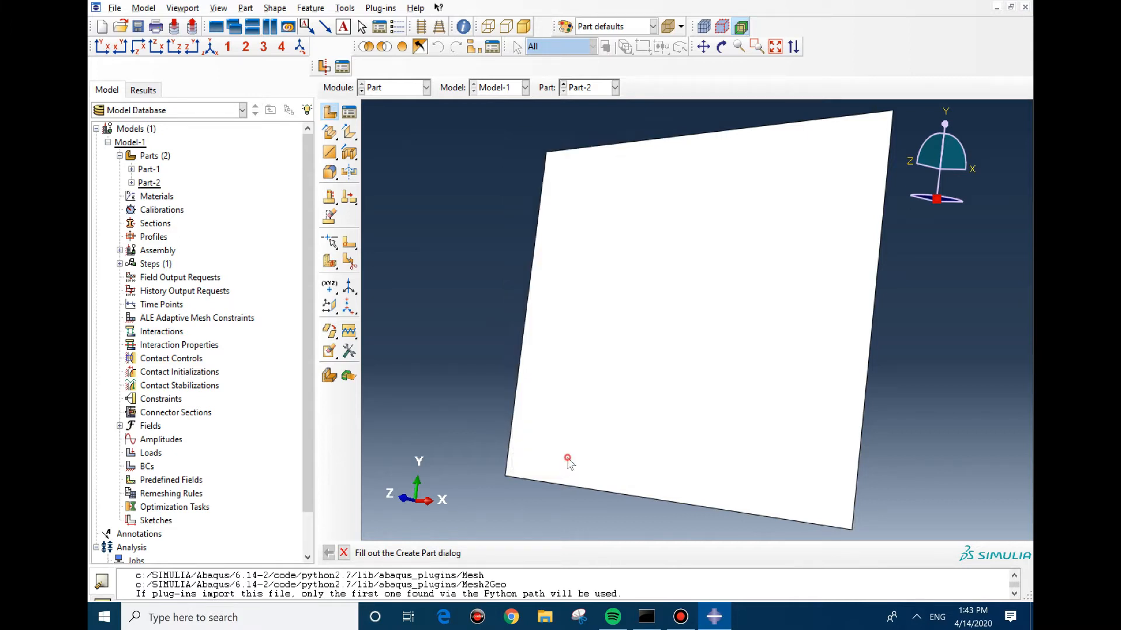
Step: Draw a line from 0,0 to 1,0 in the shell sketch, and abandon the sketch without creating the part
{"action": "type", "text": "0,0"}
{"action": "key", "text": "Return"}
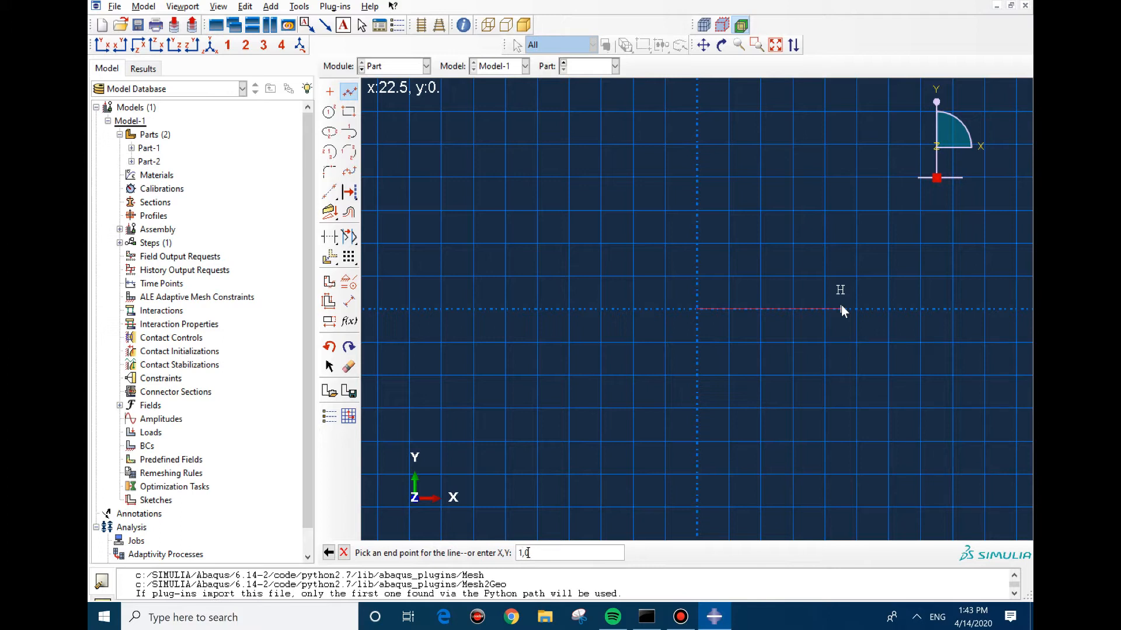
{"action": "key", "text": "Return"}
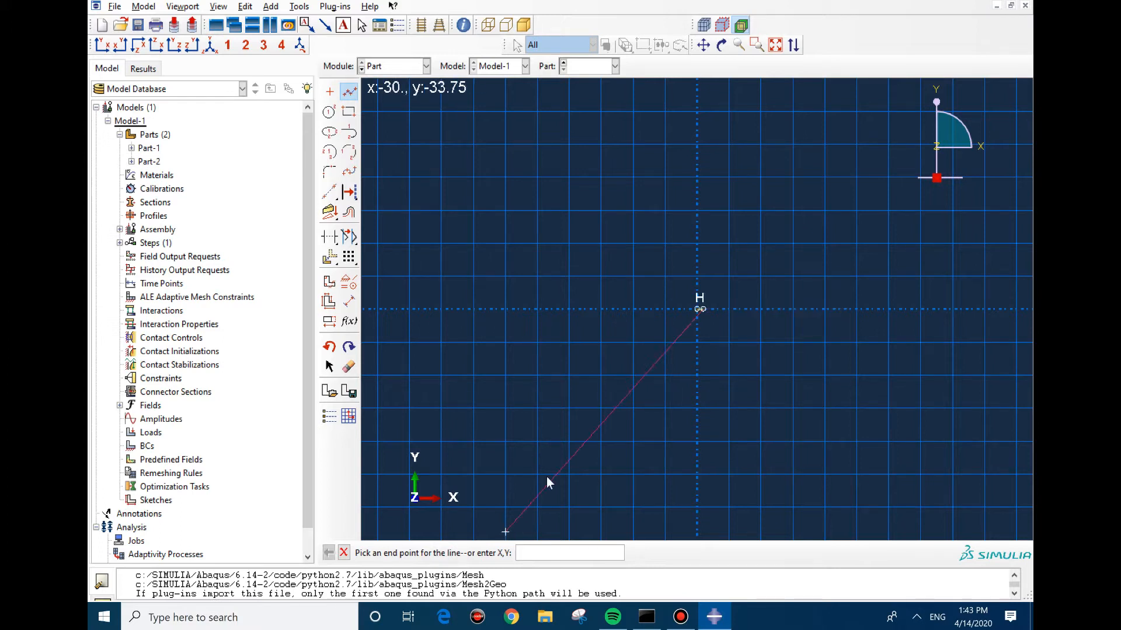
{"action": "scroll", "coordinate": [732, 361], "scroll_direction": "down", "scroll_amount": 5}
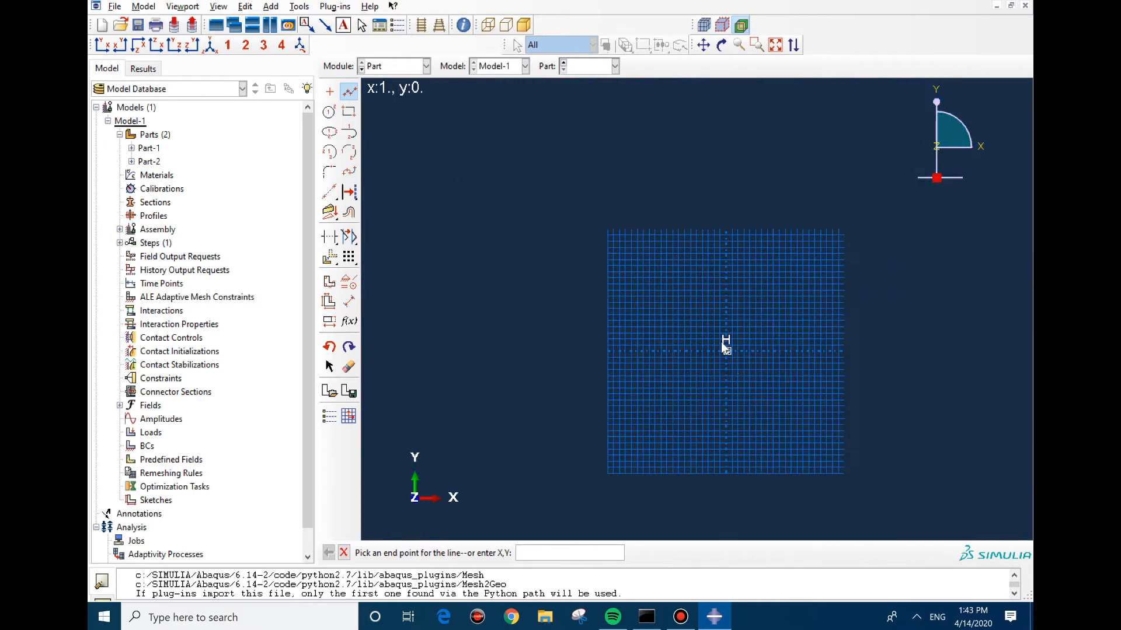
{"action": "scroll", "coordinate": [793, 424], "scroll_direction": "up", "scroll_amount": 2}
{"action": "key", "text": "Escape"}
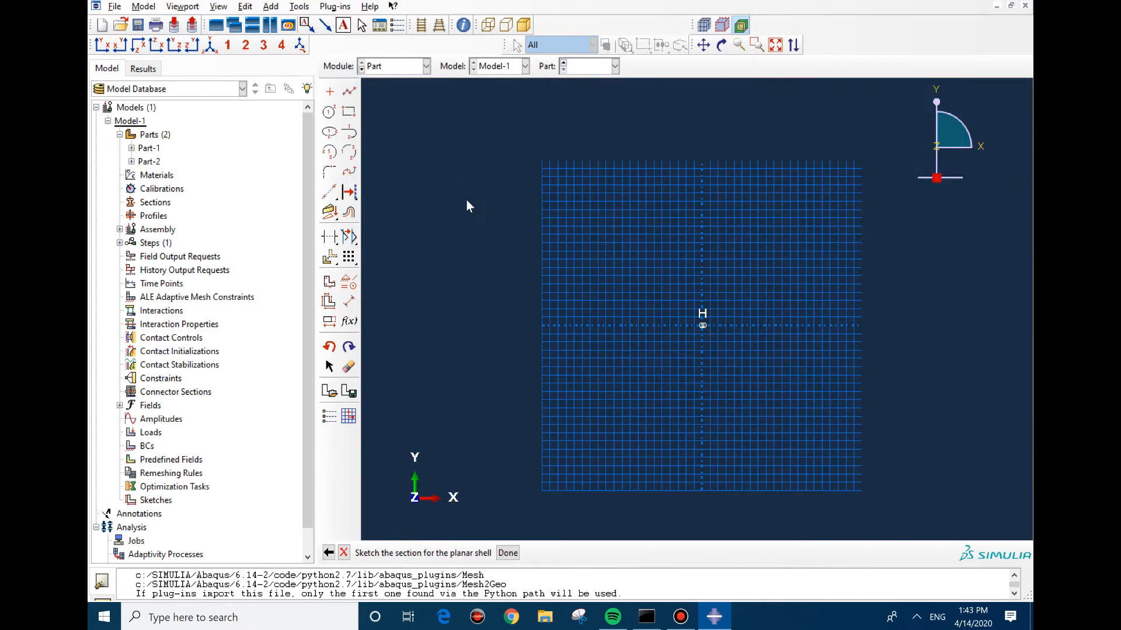
{"action": "key", "text": "Escape"}
{"action": "left_click", "coordinate": [511, 326]}
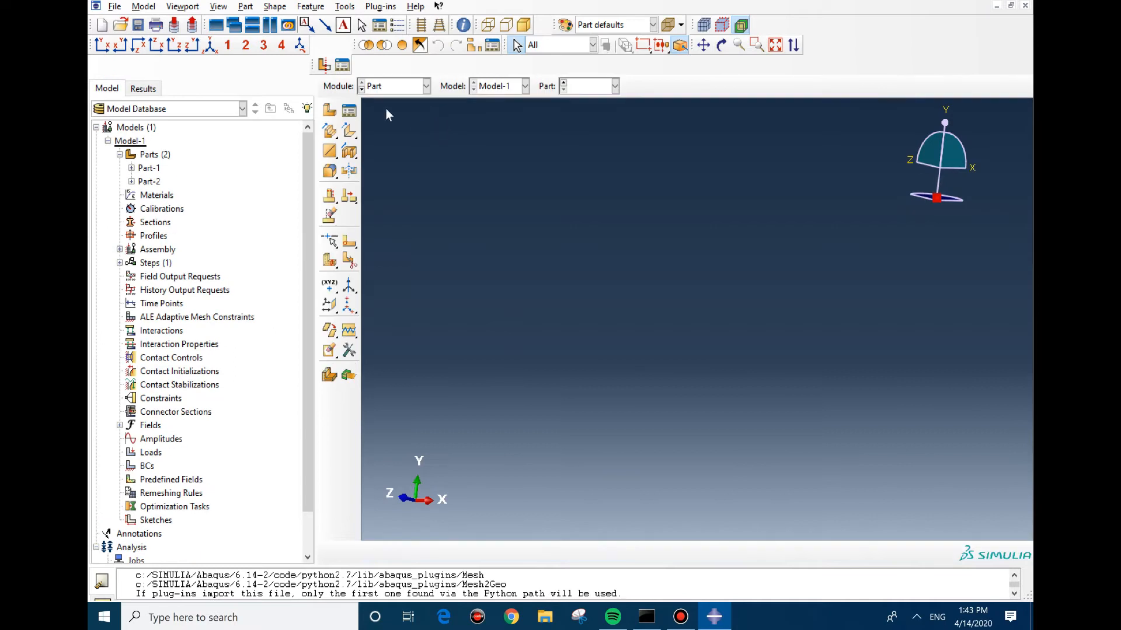
Step: Start the 3D deformable planar shell part again with an approximate size of 10
{"action": "left_click", "coordinate": [329, 110]}
{"action": "left_click_drag", "start_coordinate": [604, 435], "coordinate": [537, 441]}
{"action": "type", "text": "10"}
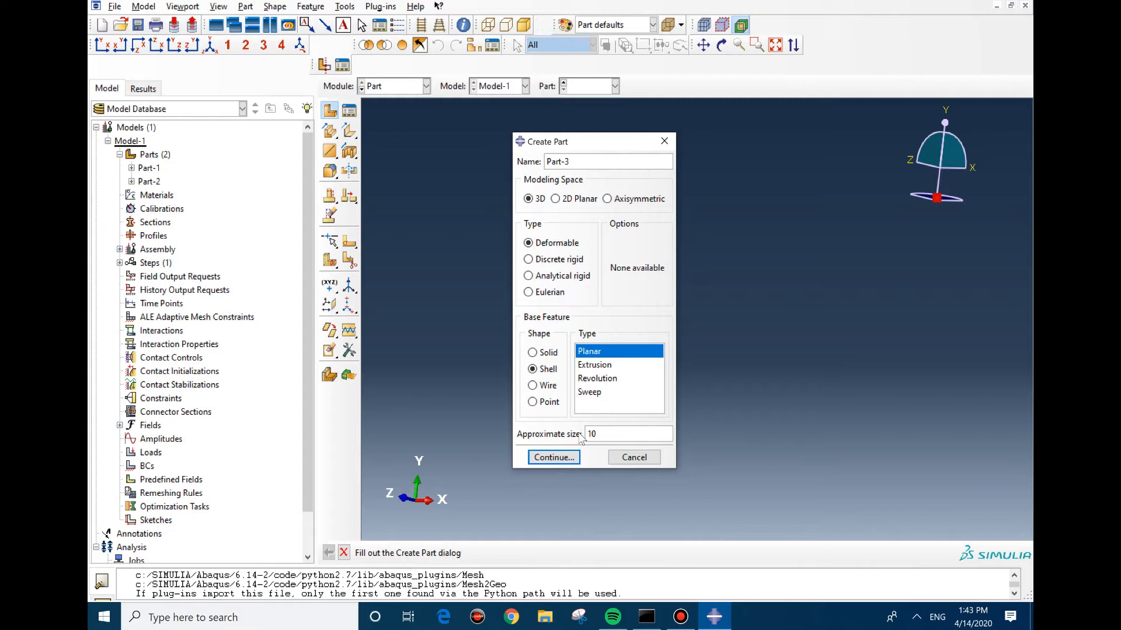
{"action": "left_click", "coordinate": [554, 457]}
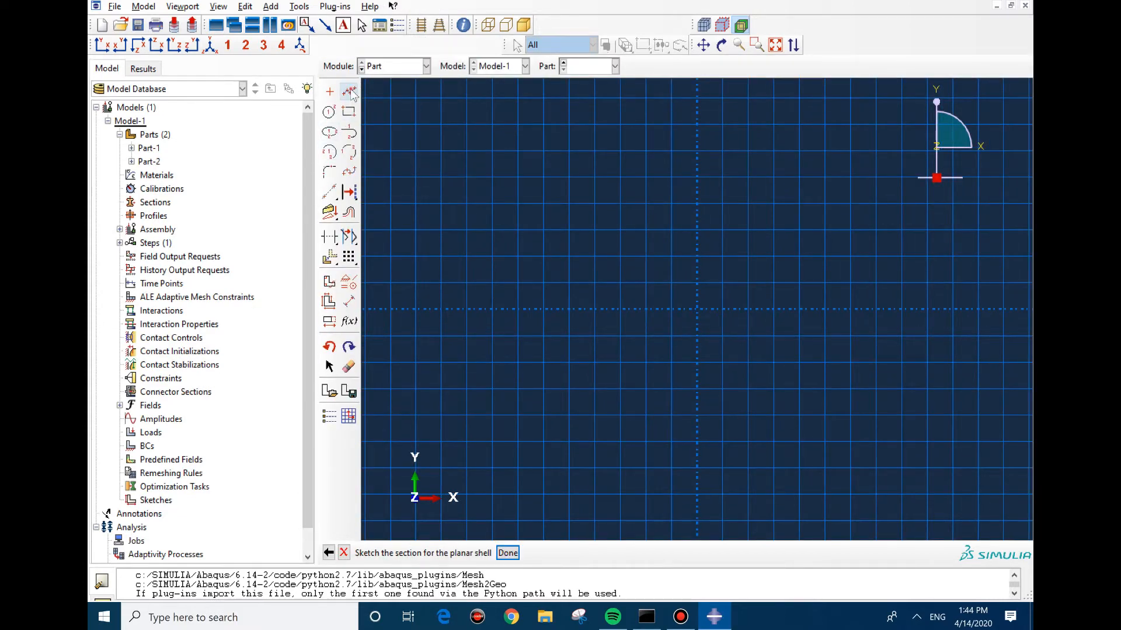
Step: Draw a line from 0,0 to 1,0 on the smaller sketch sheet, and discard that sketch
{"action": "left_click", "coordinate": [349, 91]}
{"action": "type", "text": "0,0"}
{"action": "key", "text": "Return"}
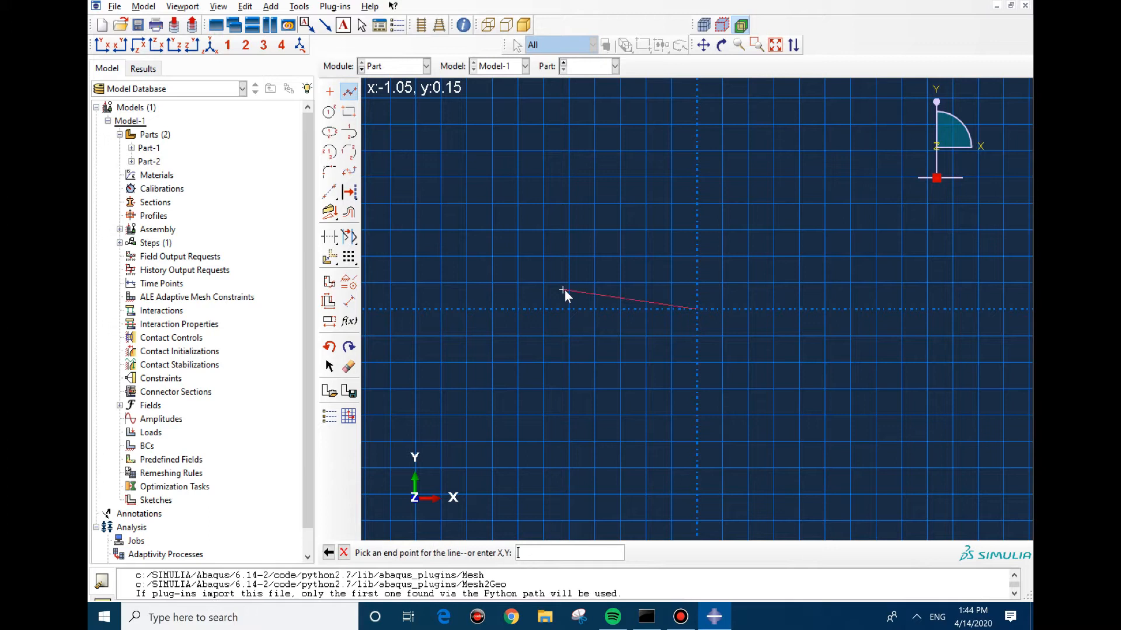
{"action": "type", "text": "1,0"}
{"action": "key", "text": "Return"}
{"action": "key", "text": "Escape"}
{"action": "scroll", "coordinate": [763, 400], "scroll_direction": "up", "scroll_amount": 5}
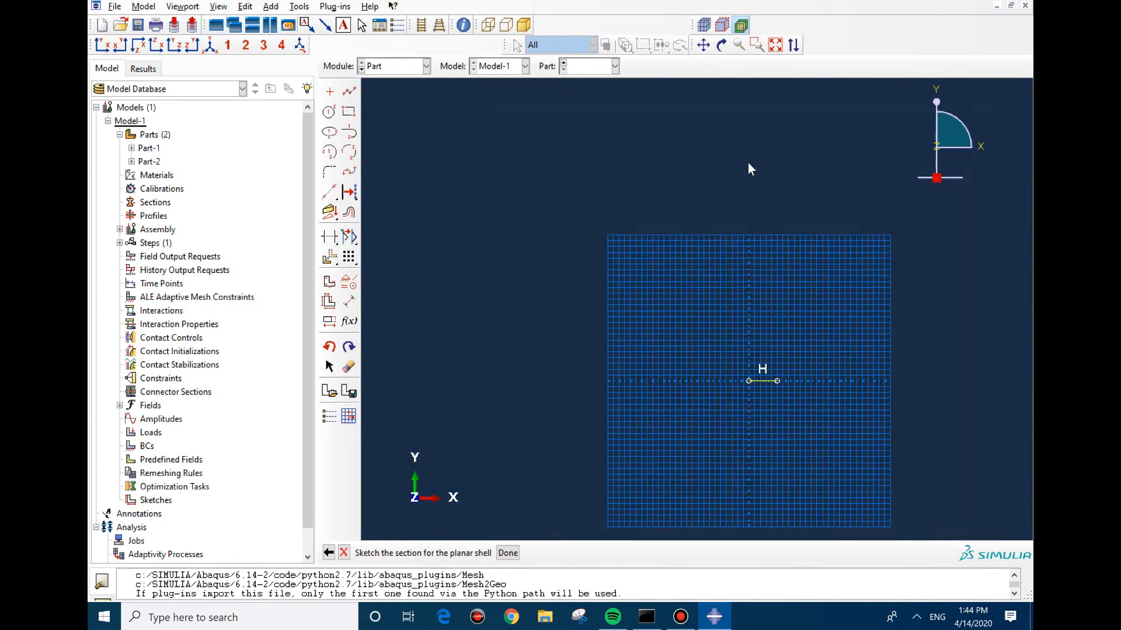
{"action": "scroll", "coordinate": [755, 162], "scroll_direction": "up", "scroll_amount": 3}
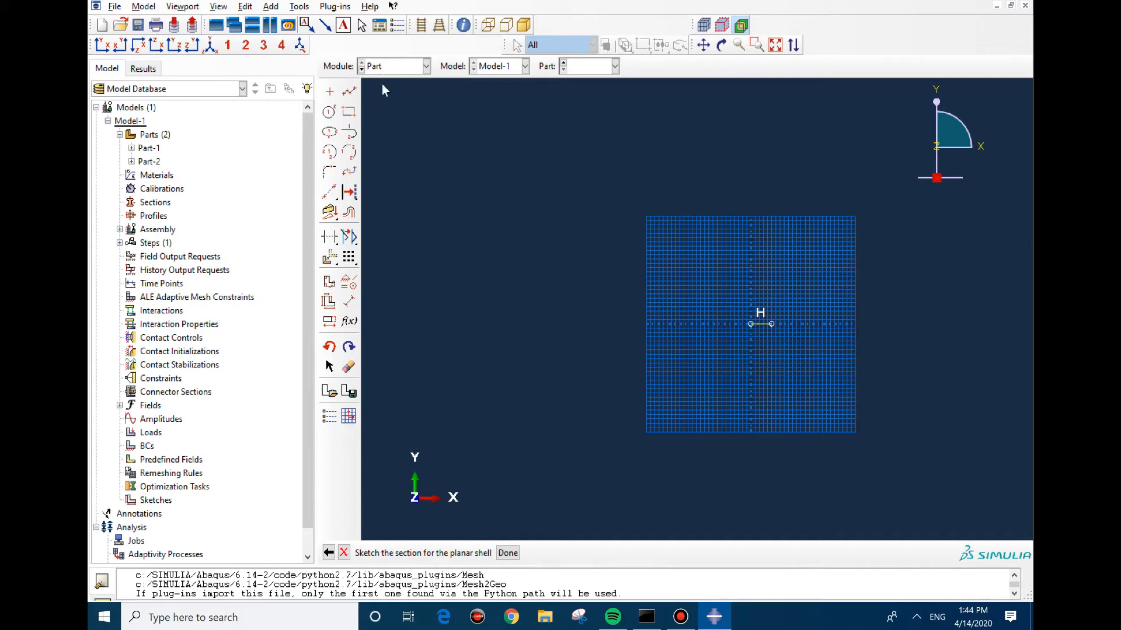
{"action": "left_click", "coordinate": [344, 553]}
{"action": "left_click", "coordinate": [507, 323]}
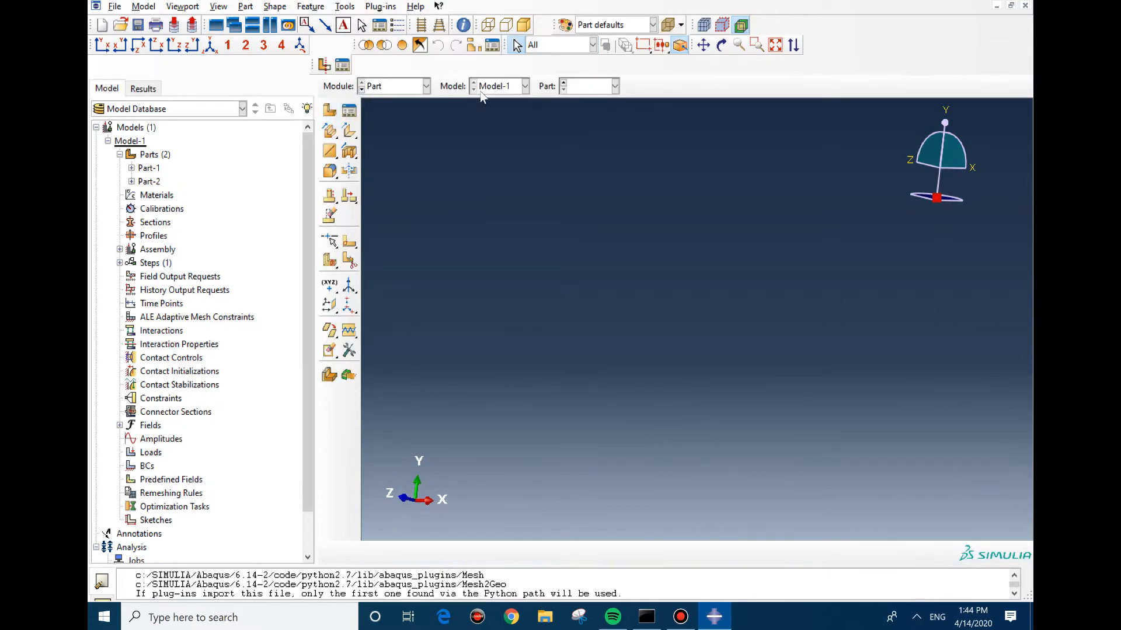
Step: Display Part-1 and start a solid extrusion on its large front face, using the face's right edge as vertical and on the right
{"action": "left_click", "coordinate": [587, 87]}
{"action": "left_click", "coordinate": [578, 103]}
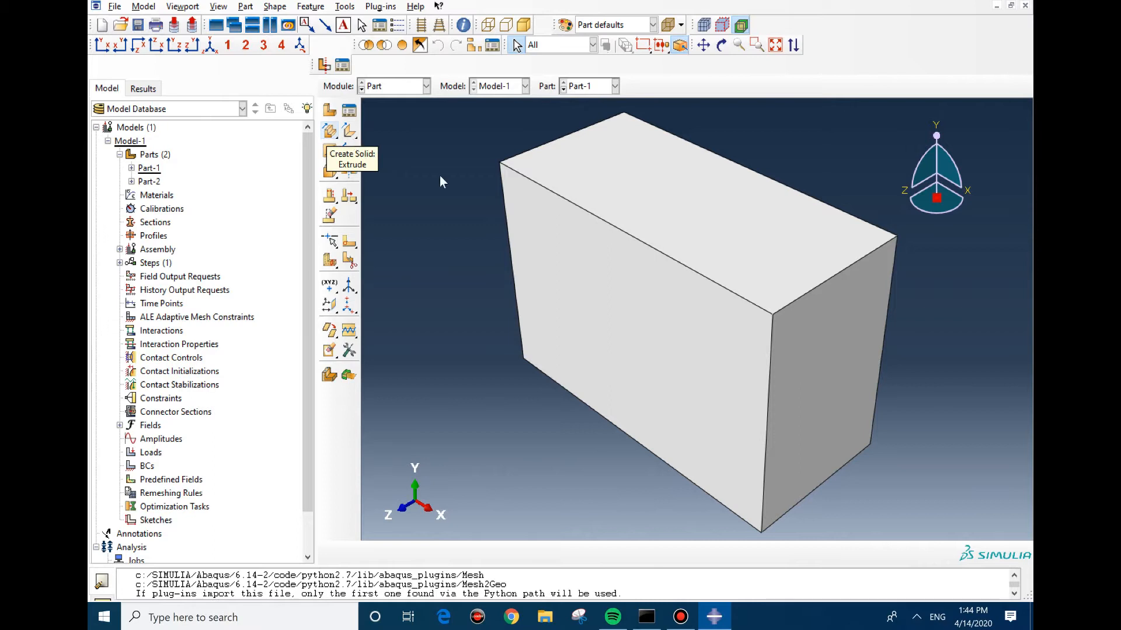
{"action": "left_click", "coordinate": [329, 132]}
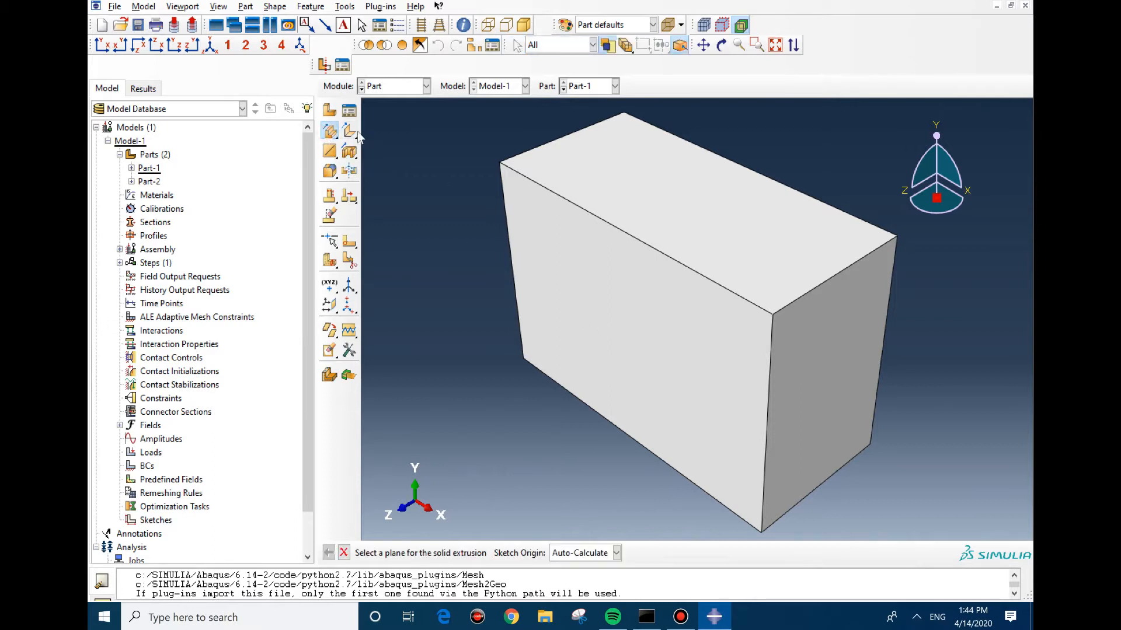
{"action": "left_click", "coordinate": [616, 293]}
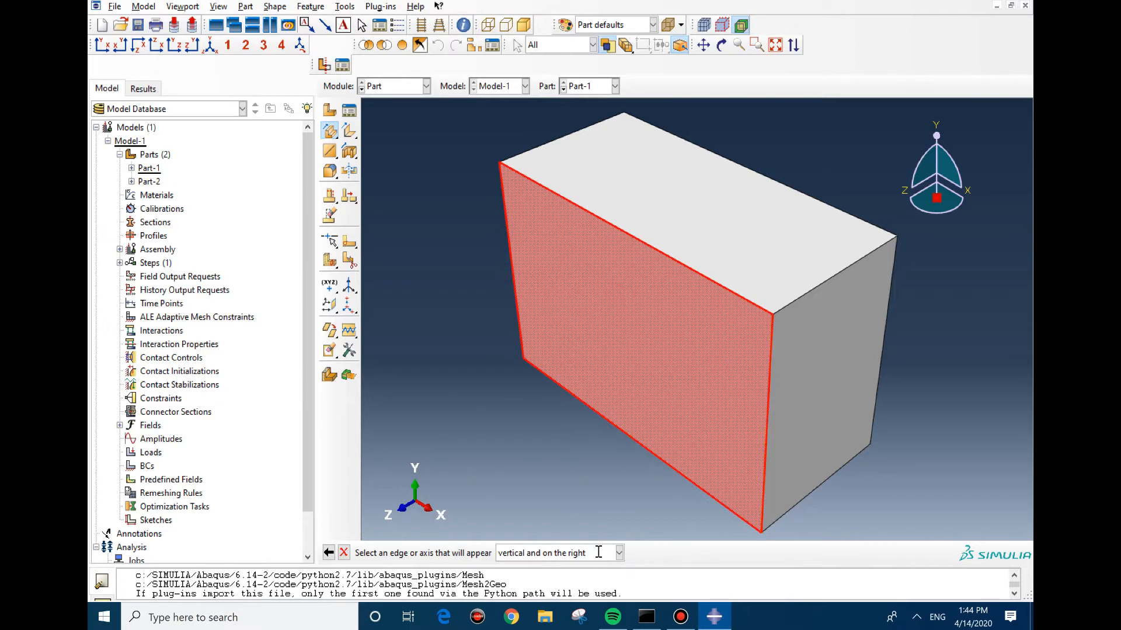
{"action": "left_click", "coordinate": [620, 553]}
{"action": "left_click", "coordinate": [619, 553]}
{"action": "left_click", "coordinate": [768, 401]}
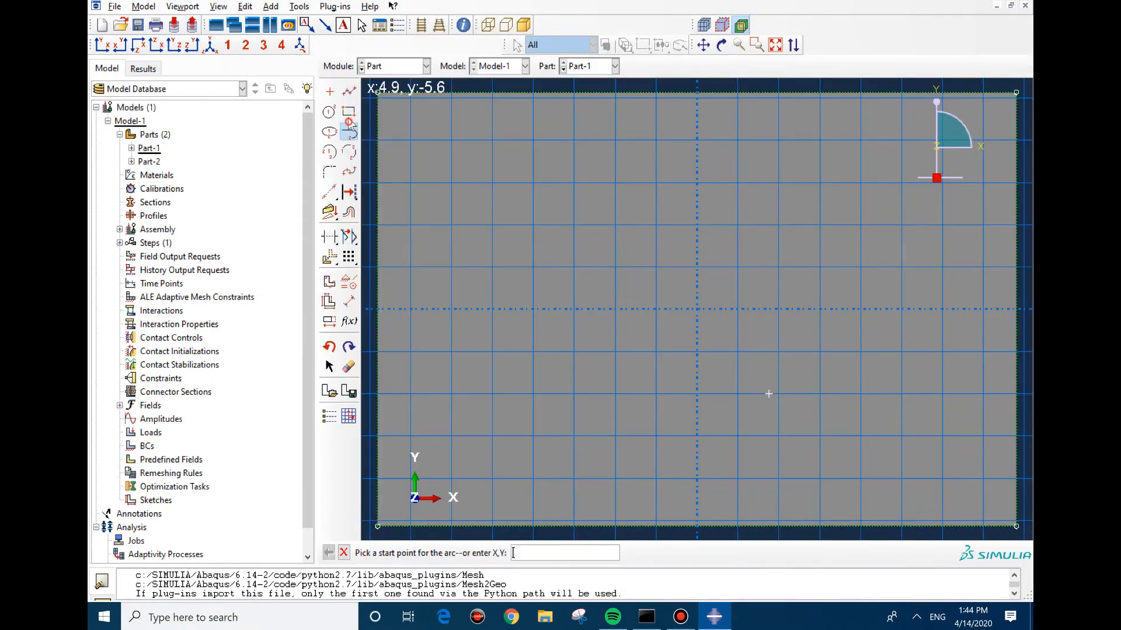
Step: Sketch a smaller rectangle around the centre of the front face and finish the section for the solid extrusion
{"action": "left_click", "coordinate": [349, 112]}
{"action": "left_click", "coordinate": [569, 215]}
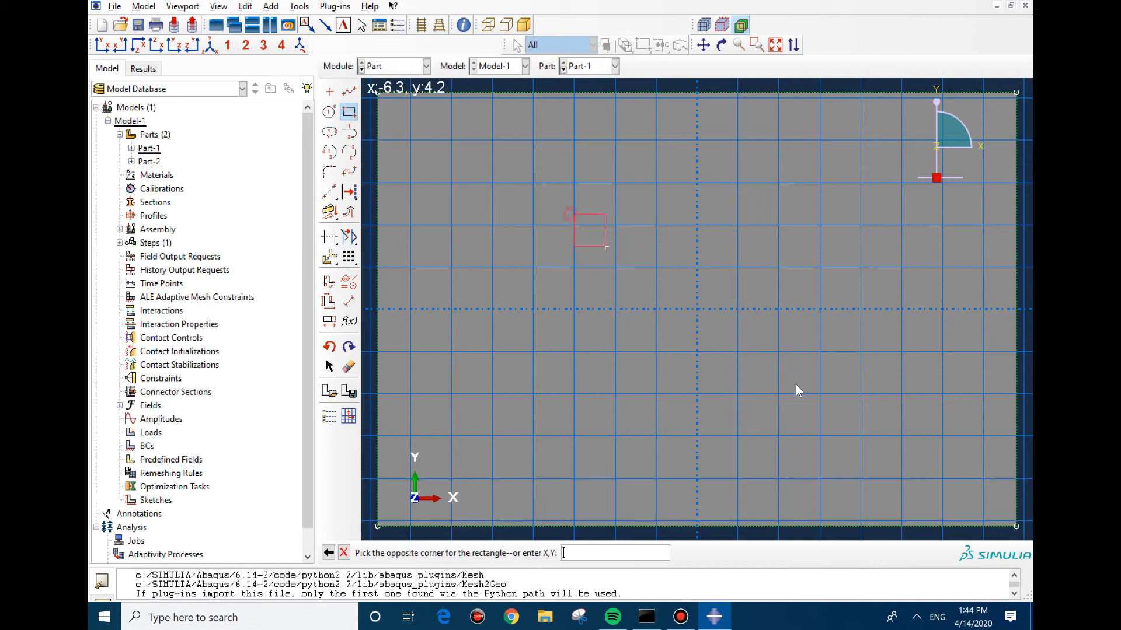
{"action": "left_click", "coordinate": [829, 403]}
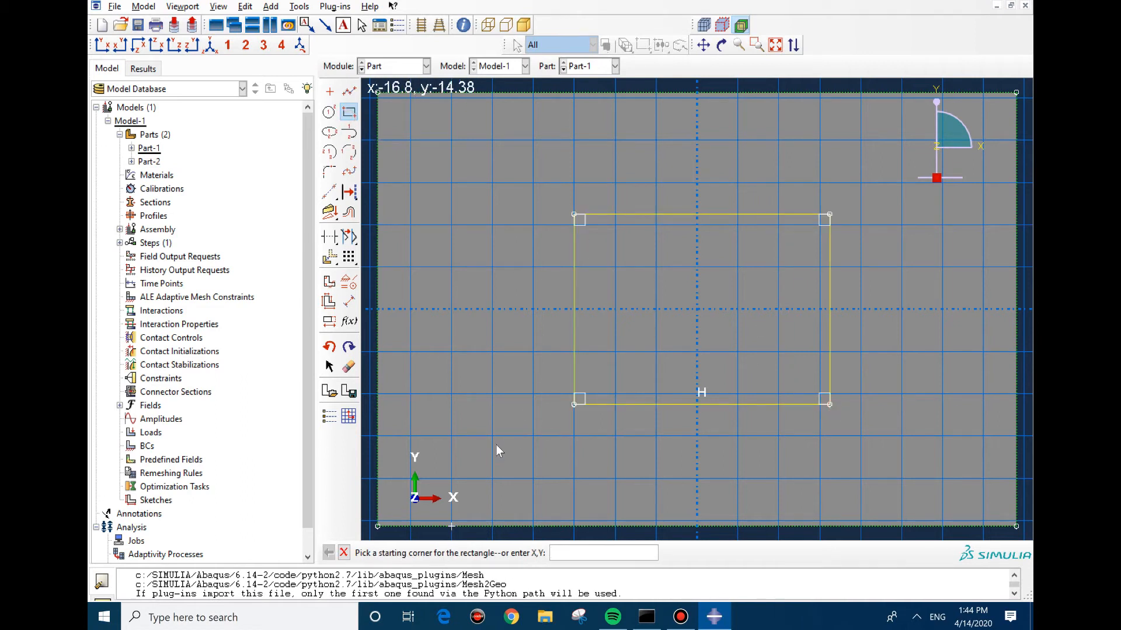
{"action": "key", "text": "Escape"}
{"action": "middle_click", "coordinate": [478, 396]}
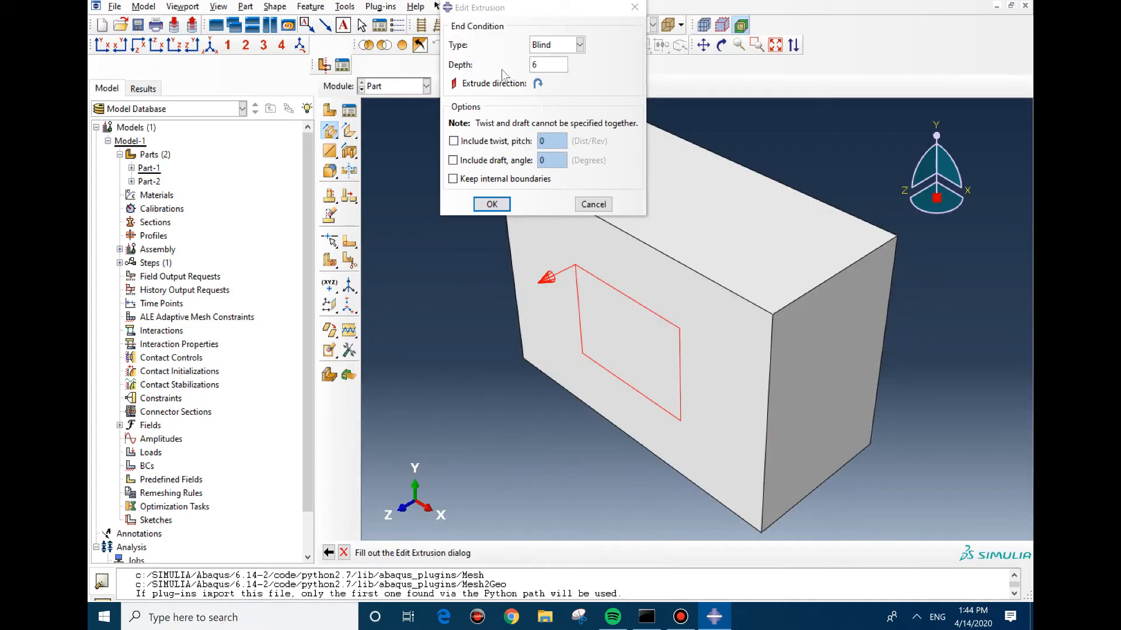
Step: Extrude the rectangle on the block's front face as a blind solid extrusion with a depth of 6
{"action": "left_click", "coordinate": [563, 45]}
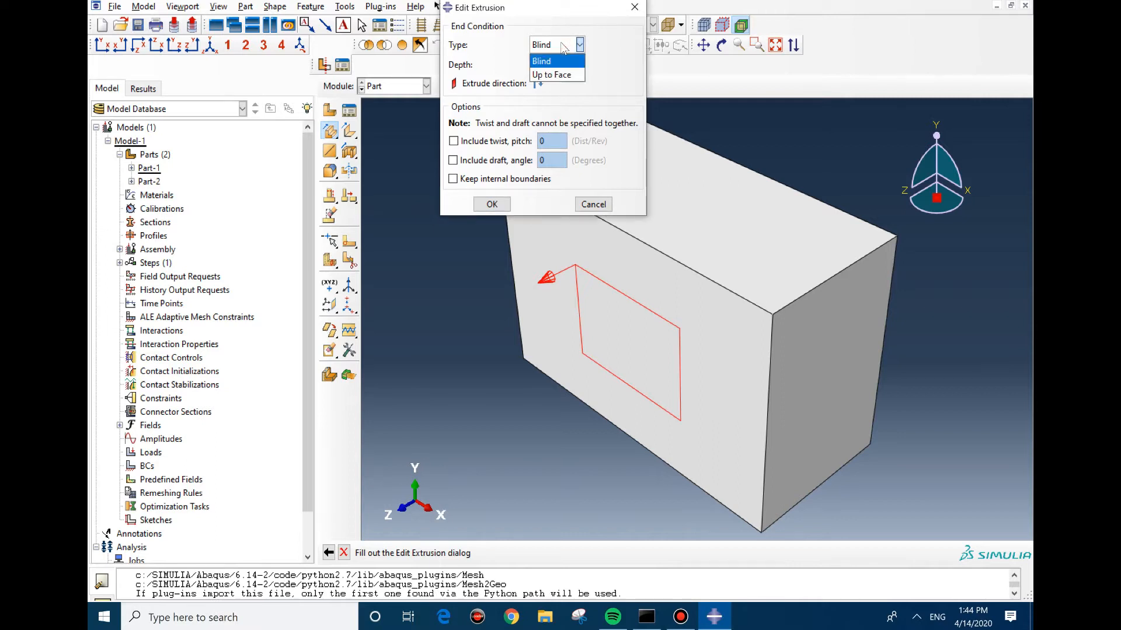
{"action": "left_click", "coordinate": [557, 61]}
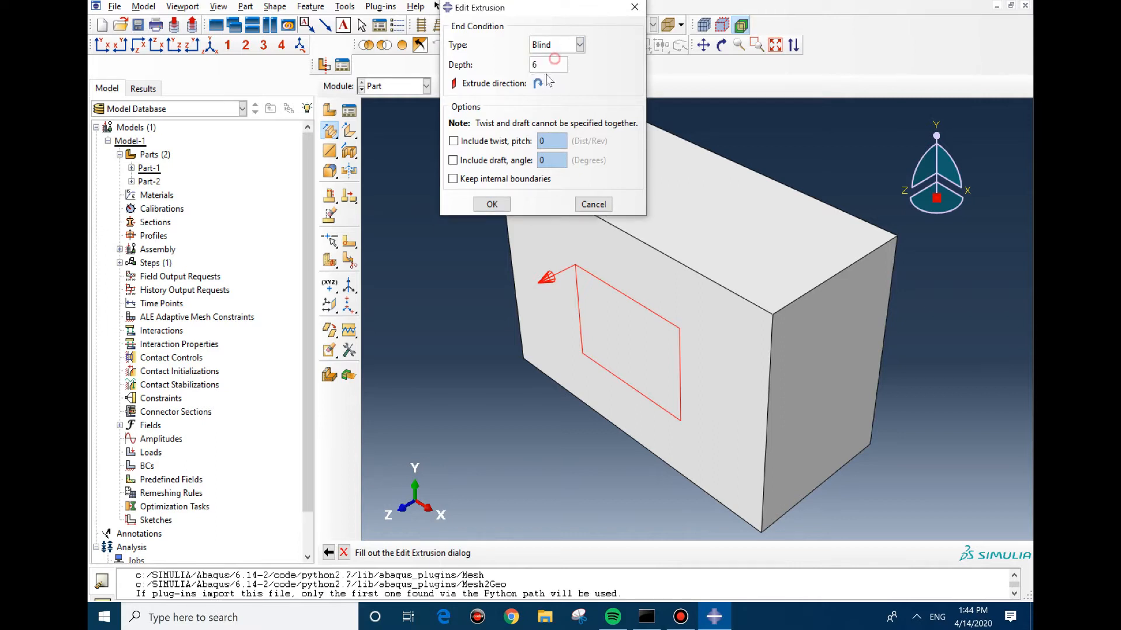
{"action": "left_click", "coordinate": [486, 207]}
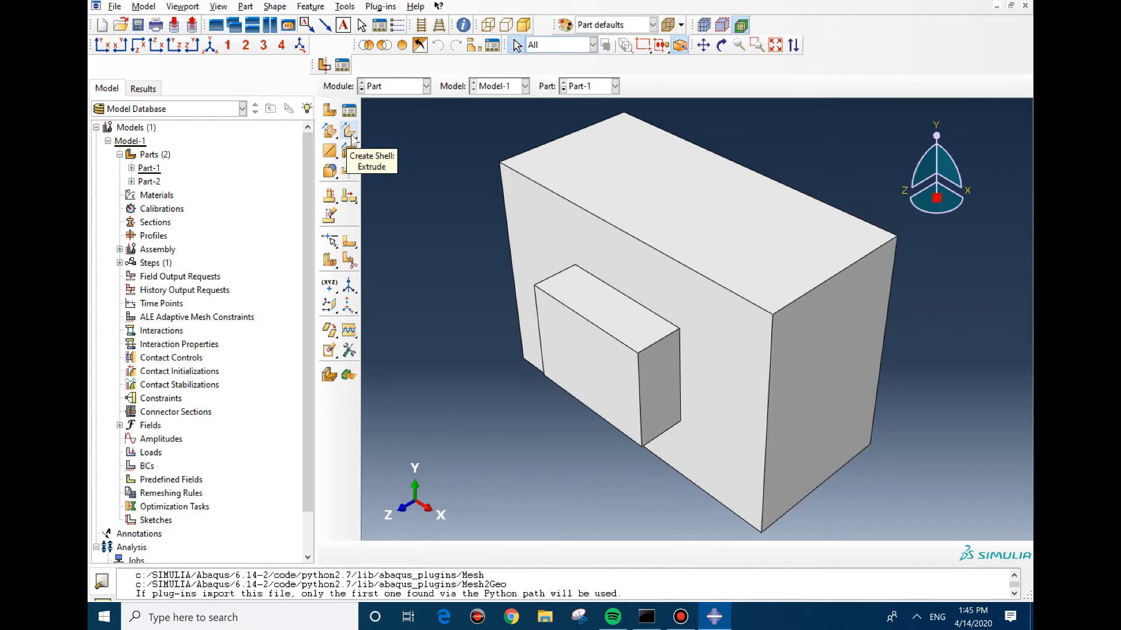
Step: Sketch a shell extrusion section on the boss's front face: two lines joining its upper corners through a peak above the top edge
{"action": "left_click", "coordinate": [350, 135]}
{"action": "left_click", "coordinate": [633, 354]}
{"action": "left_click", "coordinate": [633, 354]}
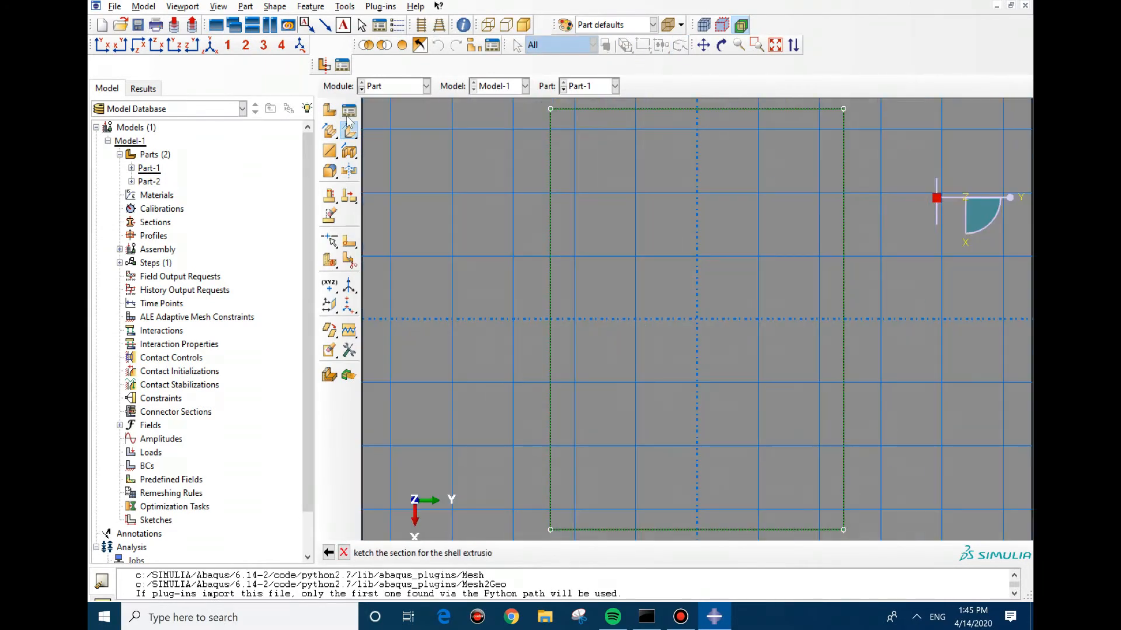
{"action": "left_click", "coordinate": [849, 91]}
{"action": "left_click", "coordinate": [985, 376]}
{"action": "left_click", "coordinate": [850, 529]}
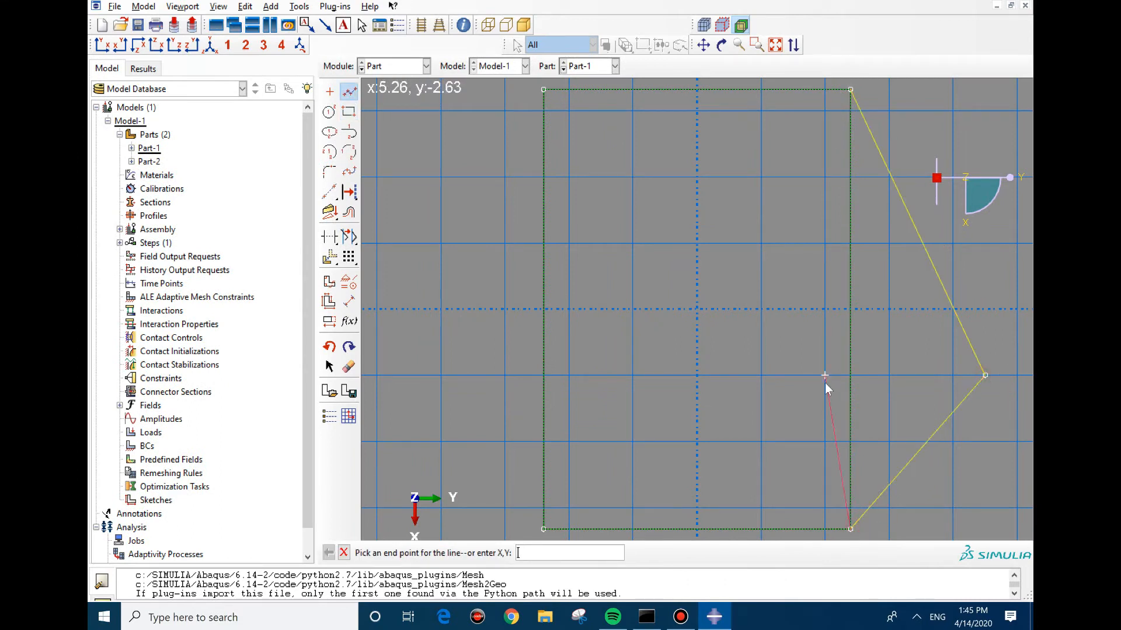
{"action": "key", "text": "Escape"}
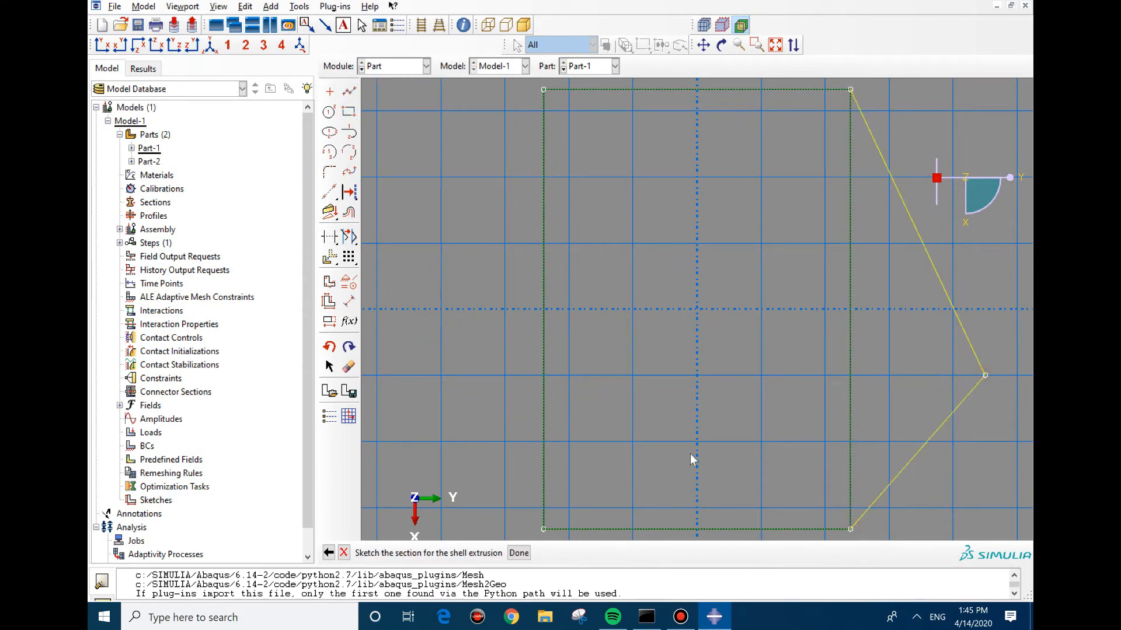
{"action": "middle_click", "coordinate": [885, 246]}
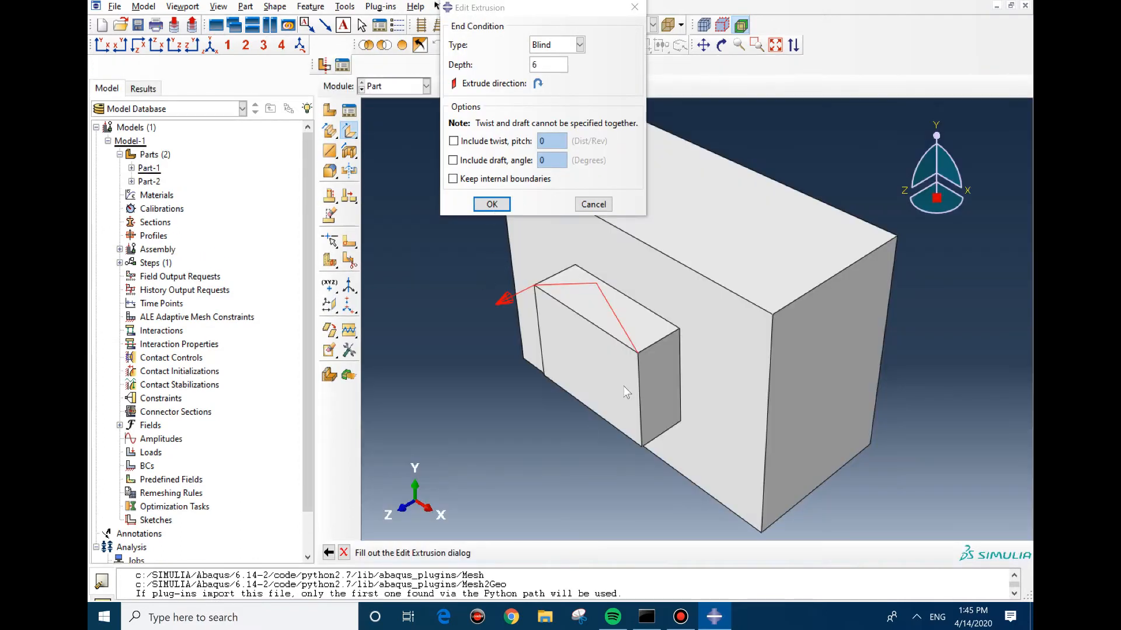
Step: Extrude the two-line shell section outward as a blind extrusion with a depth of 6
{"action": "left_click_drag", "start_coordinate": [625, 387], "coordinate": [601, 291], "text": "ctrl+alt"}
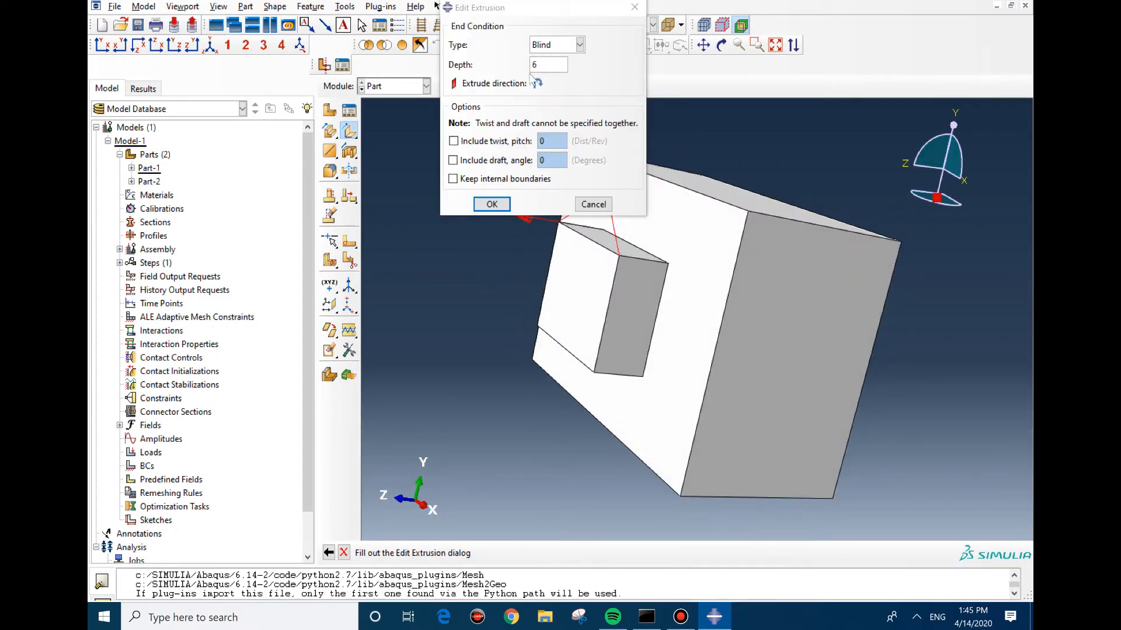
{"action": "left_click", "coordinate": [487, 205]}
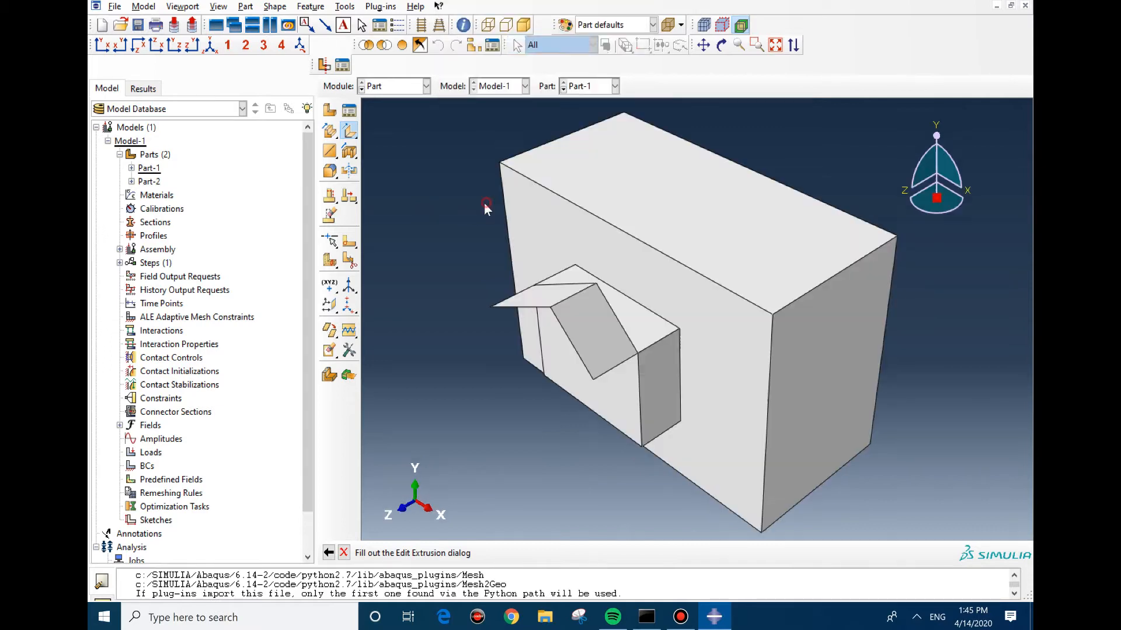
{"action": "left_click_drag", "start_coordinate": [559, 375], "coordinate": [409, 281], "text": "ctrl+alt"}
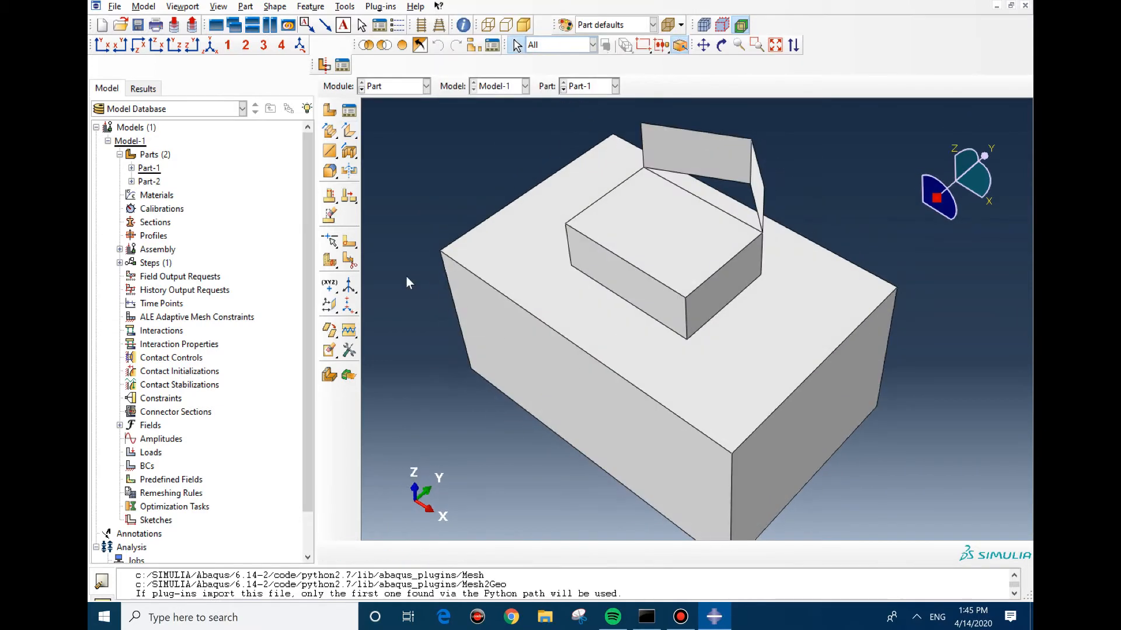
Step: Start a cut extrusion on the boss's outer face and sketch a small rectangle near the face's centre as its section
{"action": "left_click", "coordinate": [348, 153]}
{"action": "left_click", "coordinate": [645, 245]}
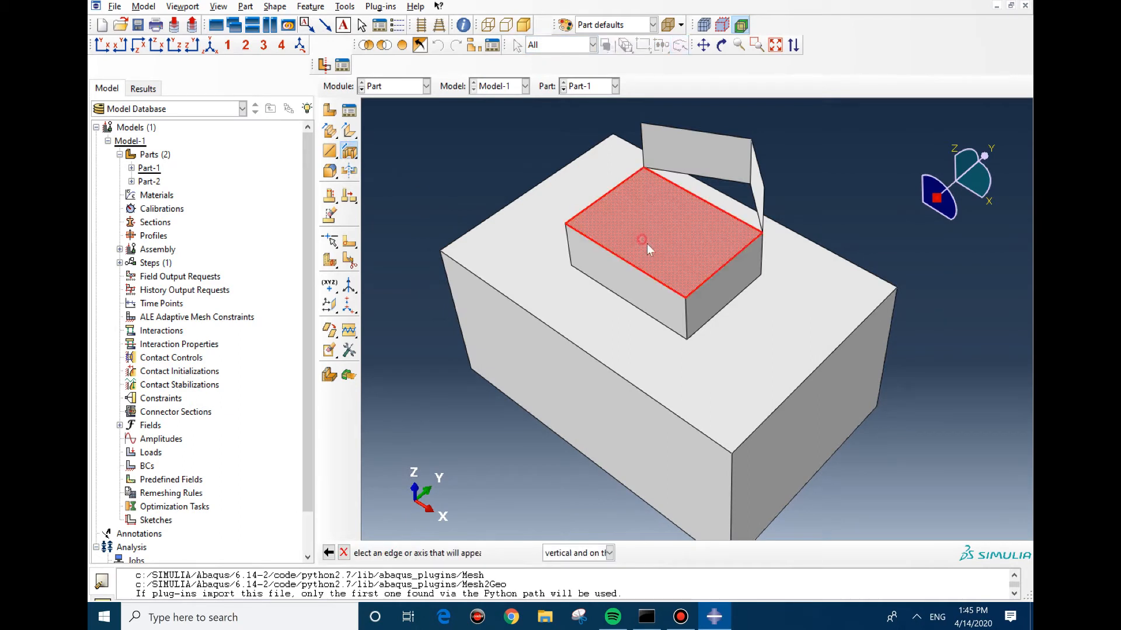
{"action": "left_click", "coordinate": [717, 272]}
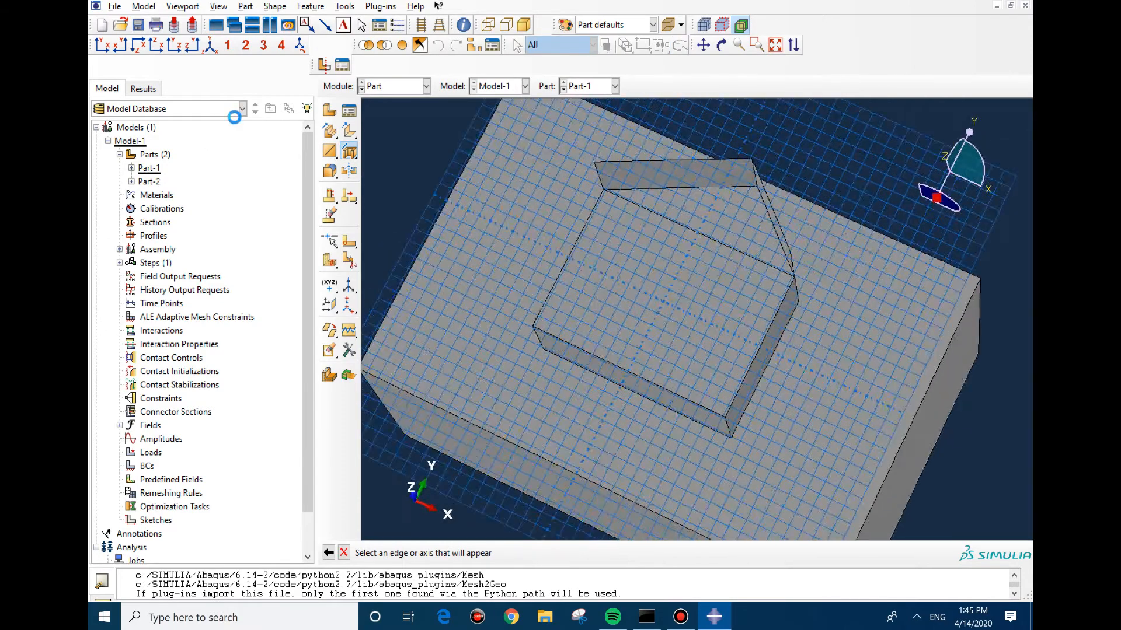
{"action": "left_click", "coordinate": [349, 112]}
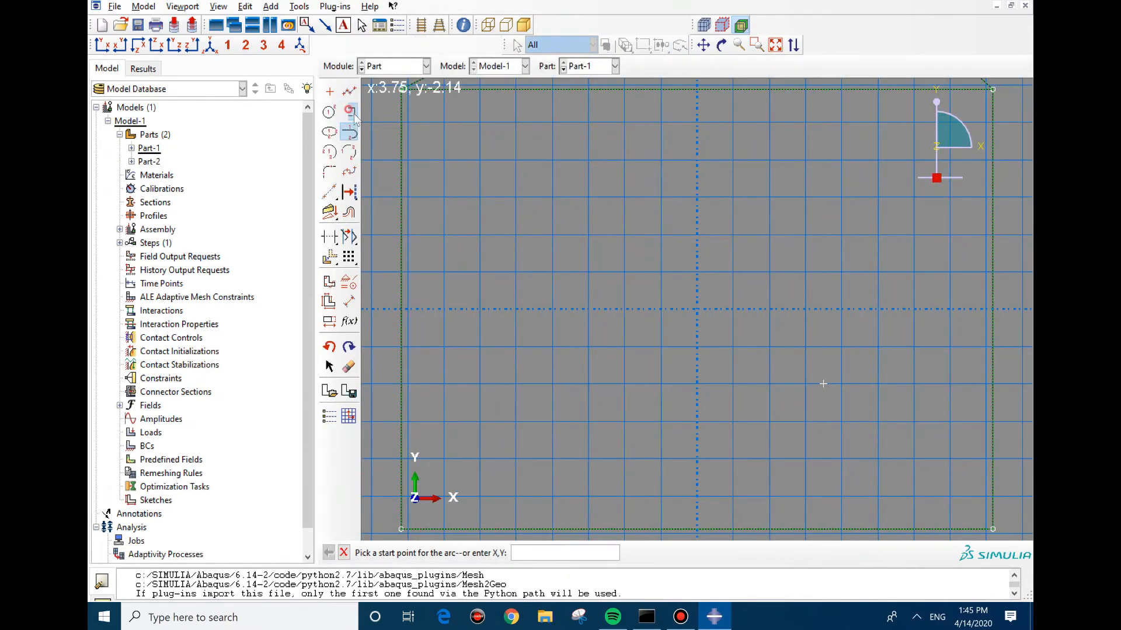
{"action": "left_click", "coordinate": [552, 392]}
{"action": "left_click", "coordinate": [705, 253]}
{"action": "middle_click", "coordinate": [645, 192]}
{"action": "middle_click", "coordinate": [556, 366]}
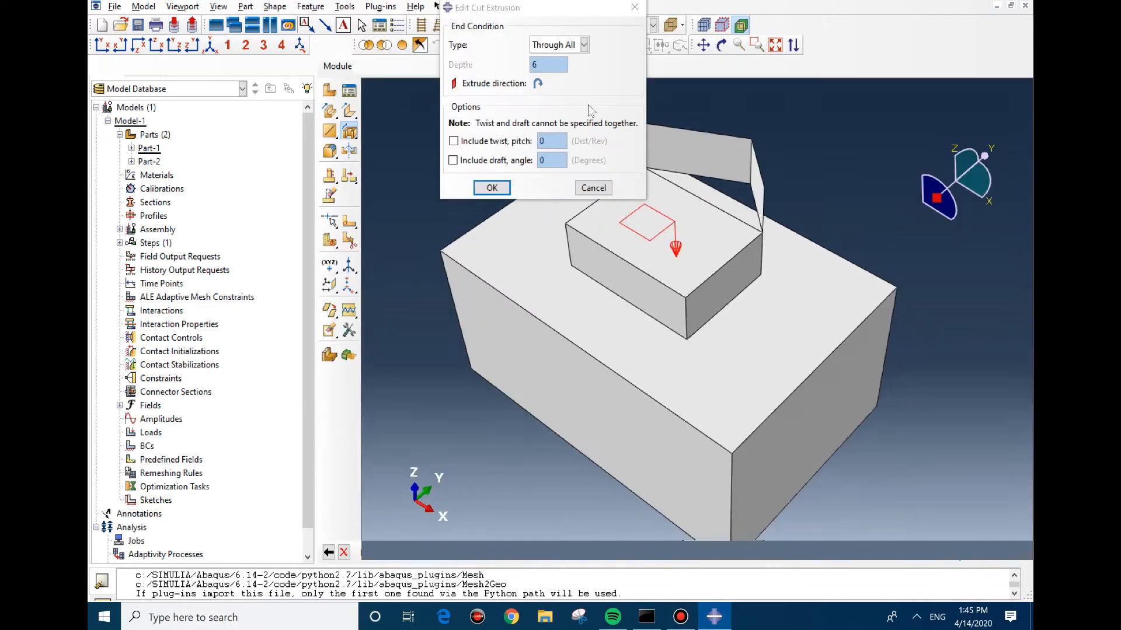
Step: Cut the small rectangle into the boss as a blind cut with a depth of 6
{"action": "left_click", "coordinate": [550, 49]}
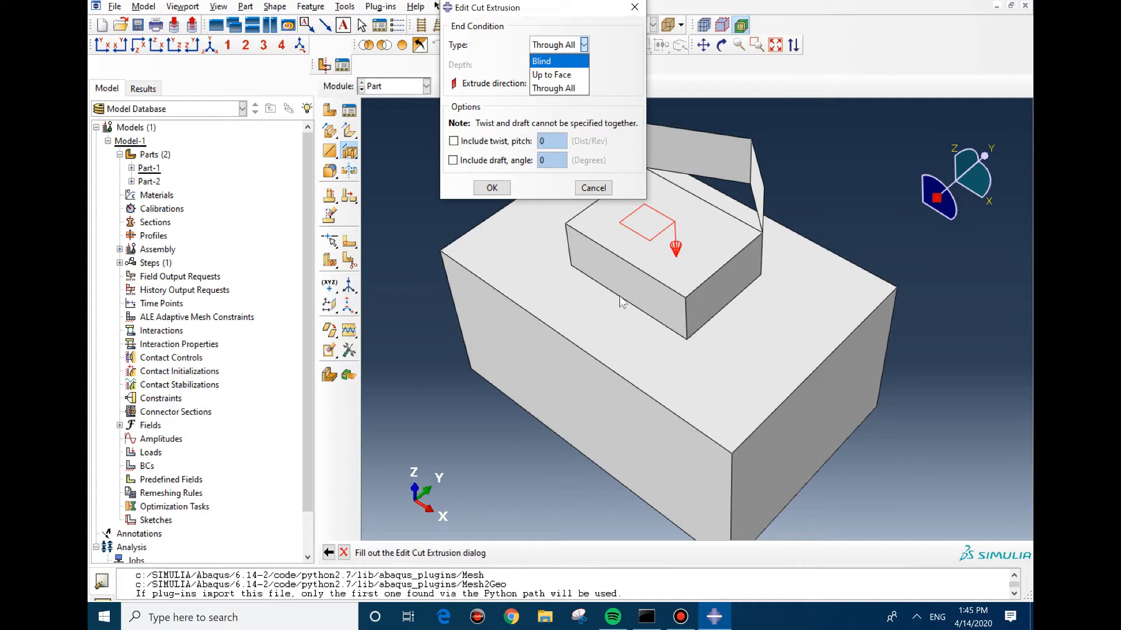
{"action": "left_click", "coordinate": [542, 61]}
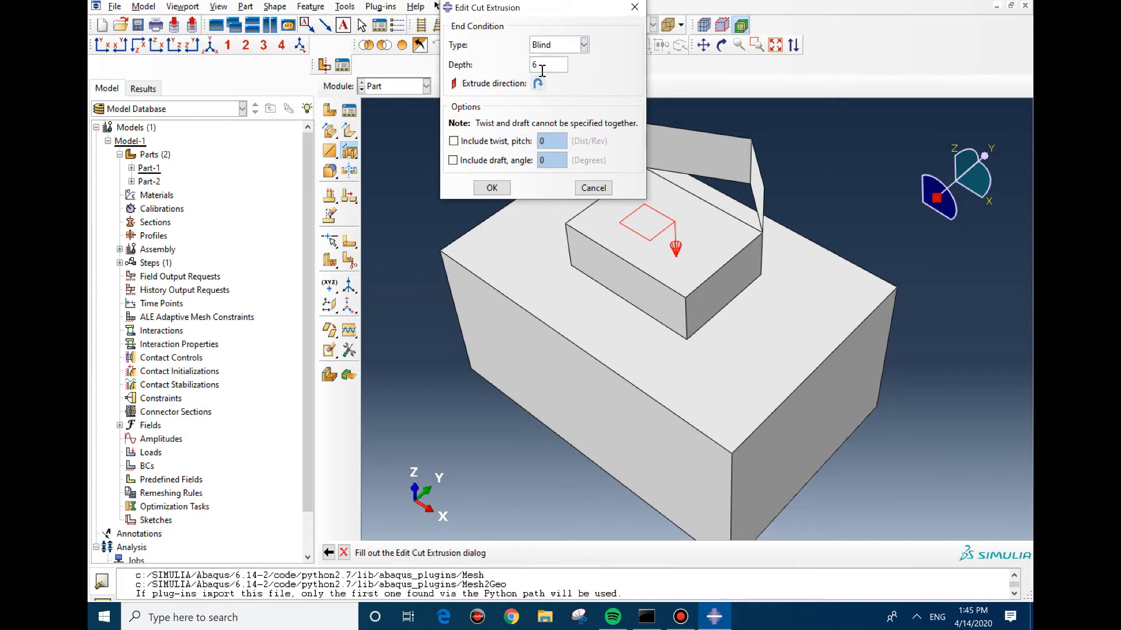
{"action": "left_click", "coordinate": [492, 187]}
{"action": "left_click_drag", "start_coordinate": [658, 298], "coordinate": [620, 216], "text": "ctrl+alt"}
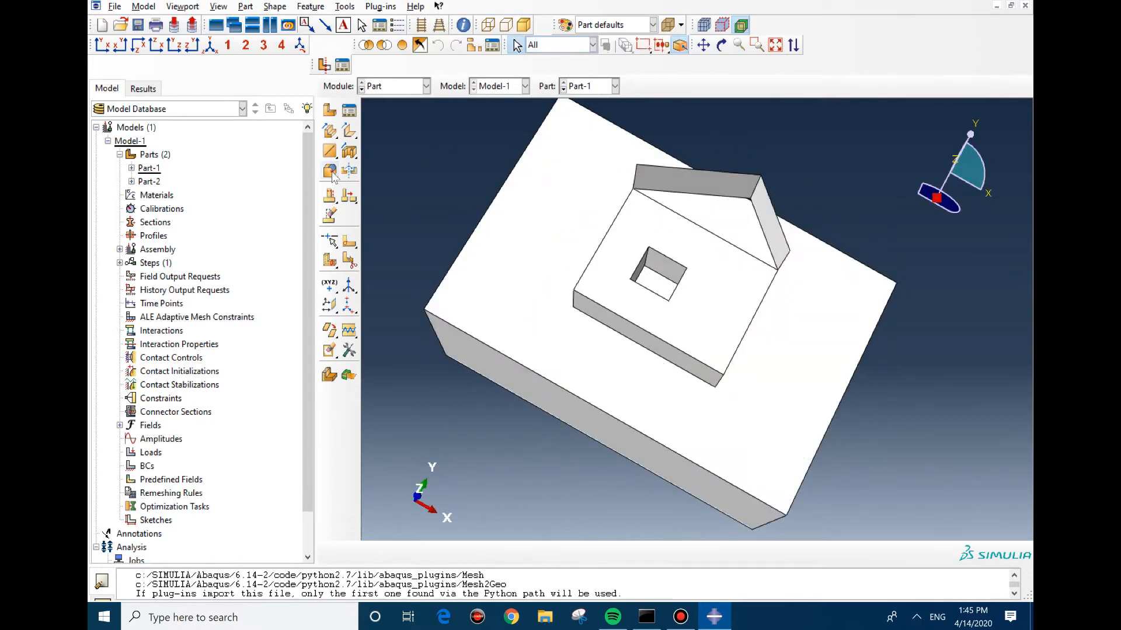
Step: Round the block's corner edge between its two adjacent side faces with a radius of 0.6
{"action": "left_click", "coordinate": [331, 171]}
{"action": "left_click_drag", "start_coordinate": [768, 447], "coordinate": [741, 369], "text": "ctrl+alt"}
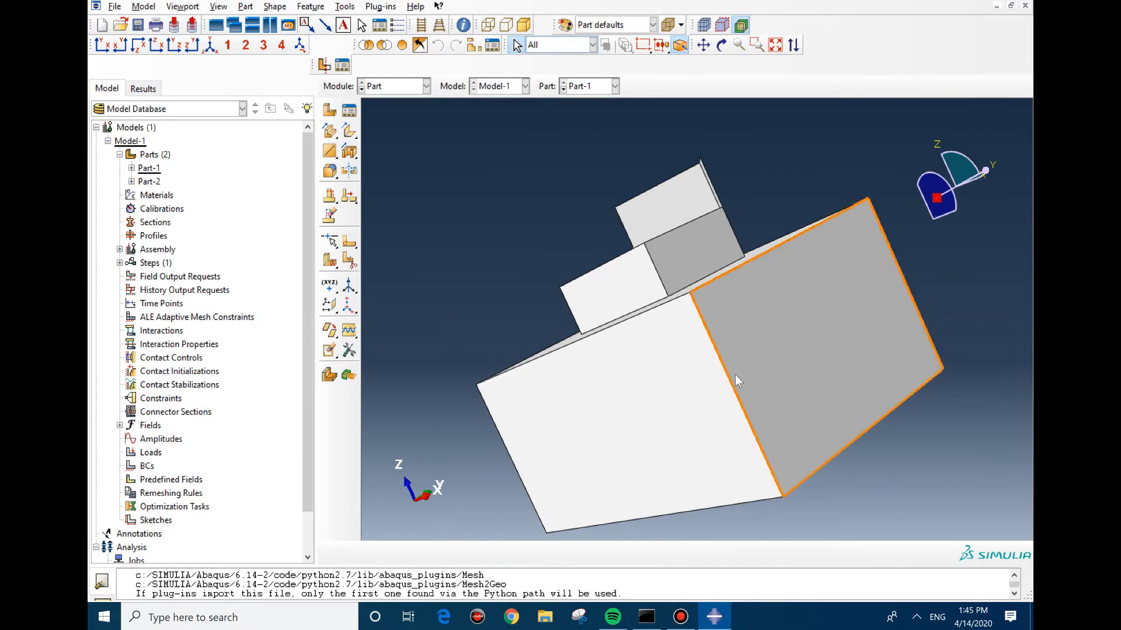
{"action": "left_click", "coordinate": [729, 377]}
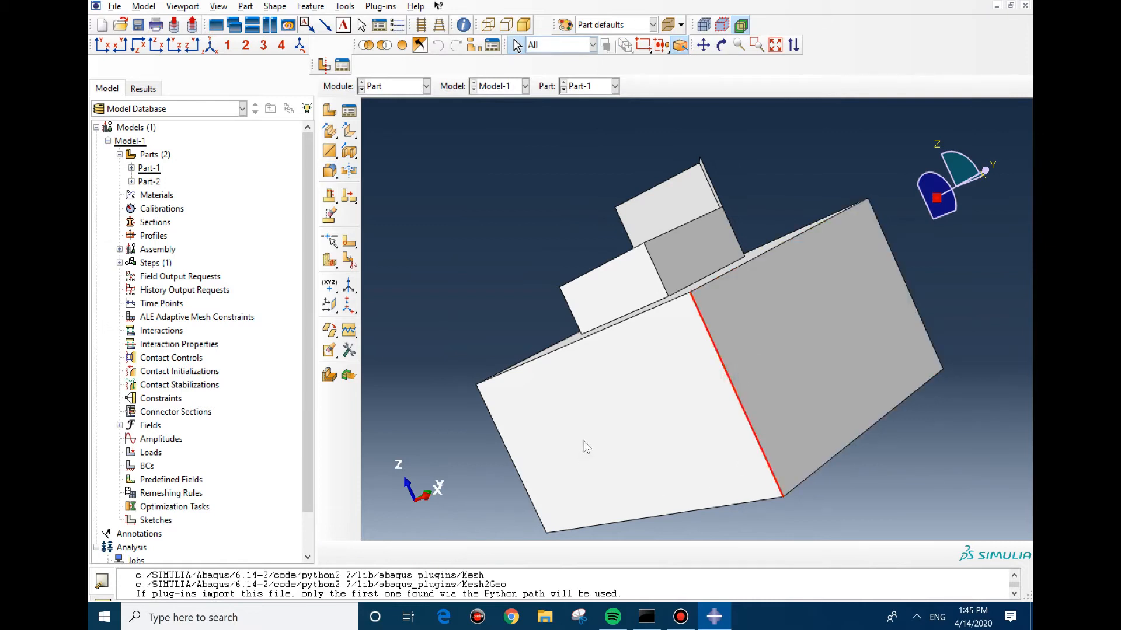
{"action": "middle_click", "coordinate": [640, 355]}
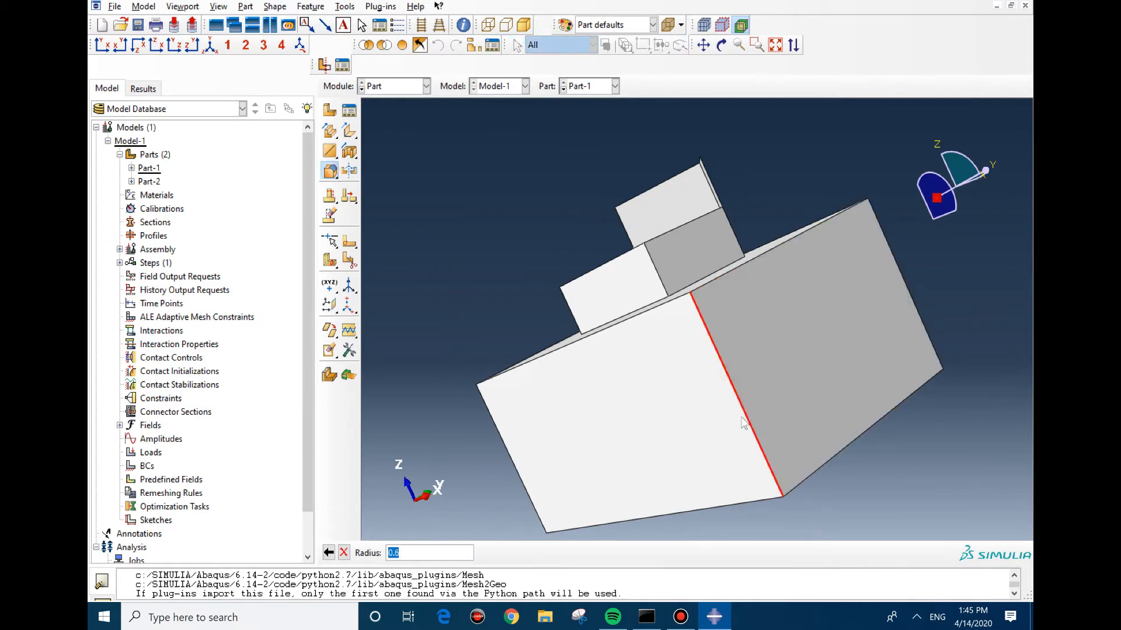
{"action": "middle_click", "coordinate": [454, 345]}
{"action": "left_click_drag", "start_coordinate": [625, 300], "coordinate": [709, 380], "text": "ctrl+alt"}
{"action": "middle_click", "coordinate": [427, 204]}
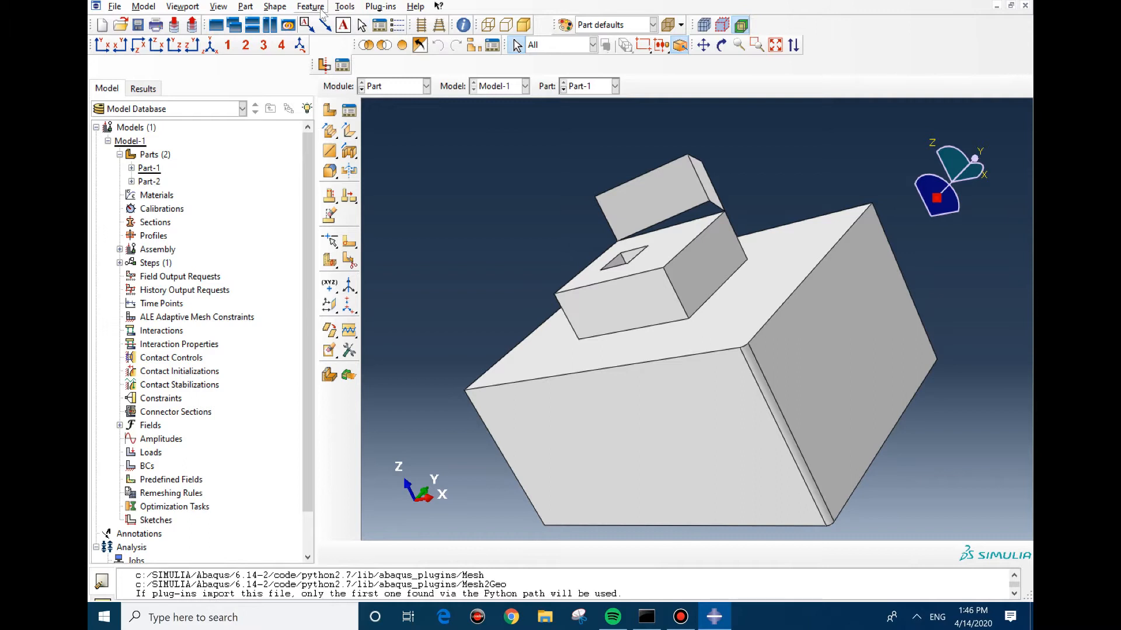
Step: Partition the solid cell with a point-and-normal cutting plane through the midpoint of the block's far side edge, normal to that edge
{"action": "left_click", "coordinate": [350, 7]}
{"action": "left_click", "coordinate": [372, 95]}
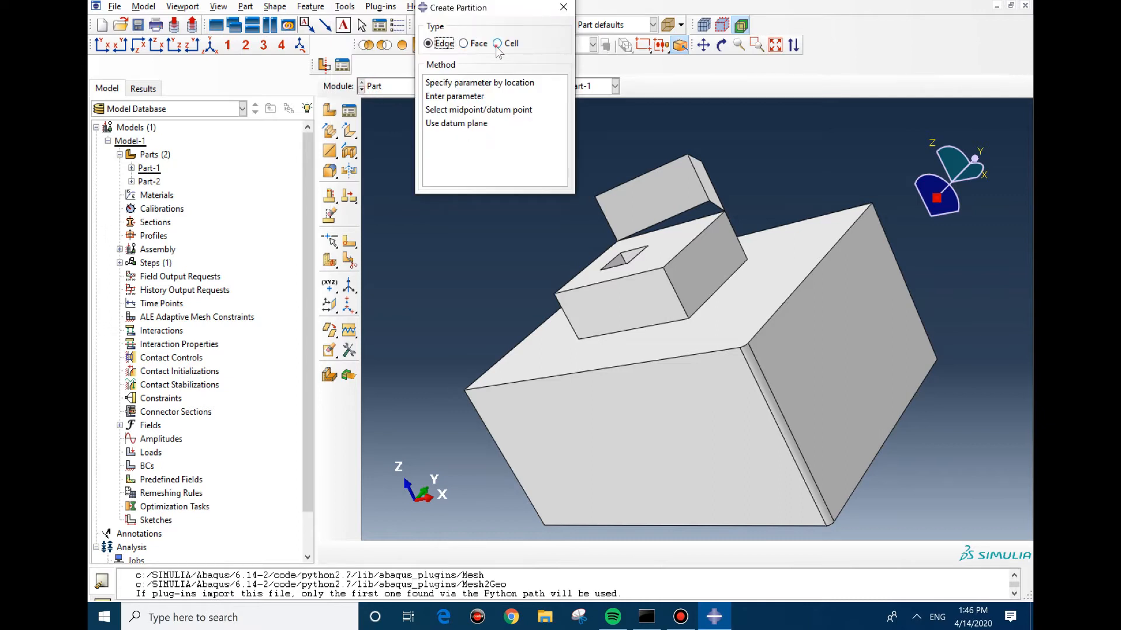
{"action": "left_click", "coordinate": [496, 45]}
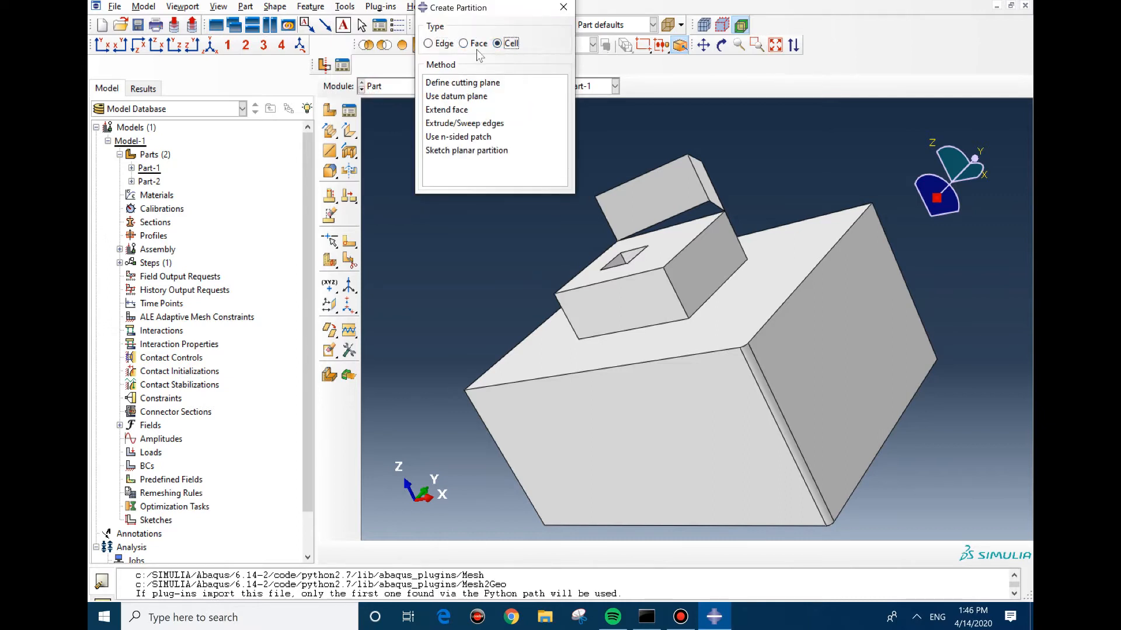
{"action": "left_click", "coordinate": [474, 86]}
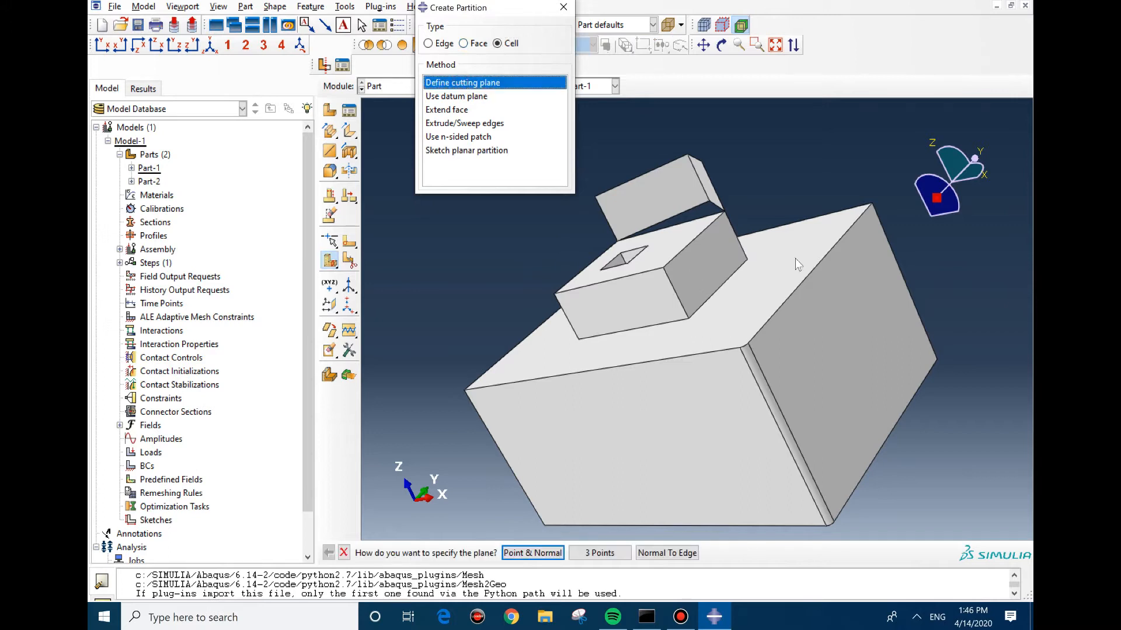
{"action": "left_click", "coordinate": [520, 554]}
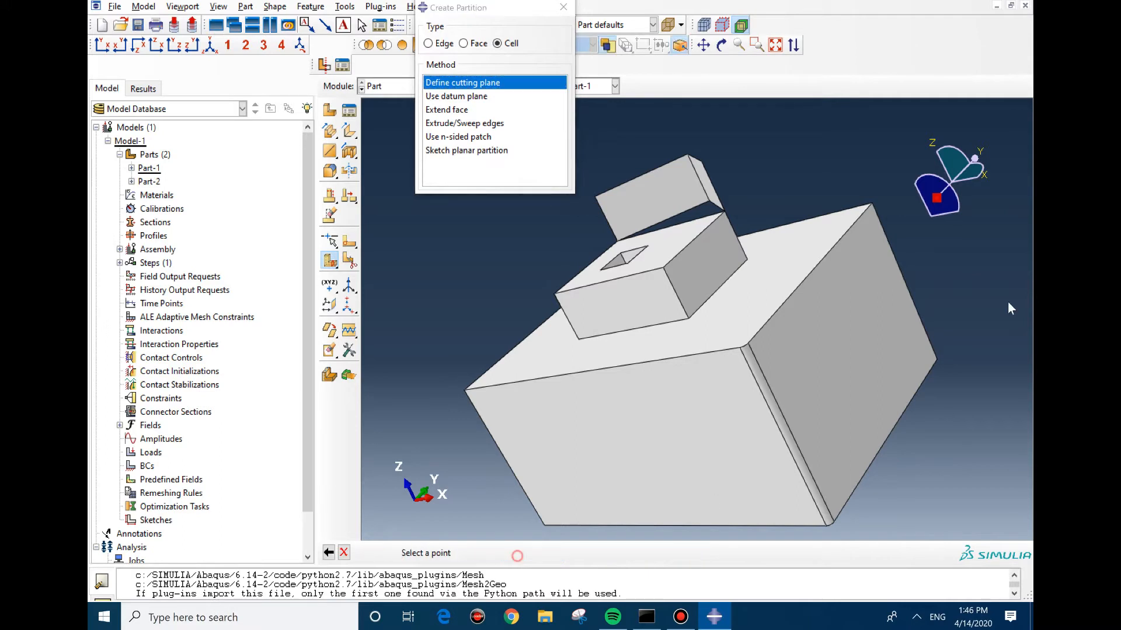
{"action": "left_click", "coordinate": [905, 285]}
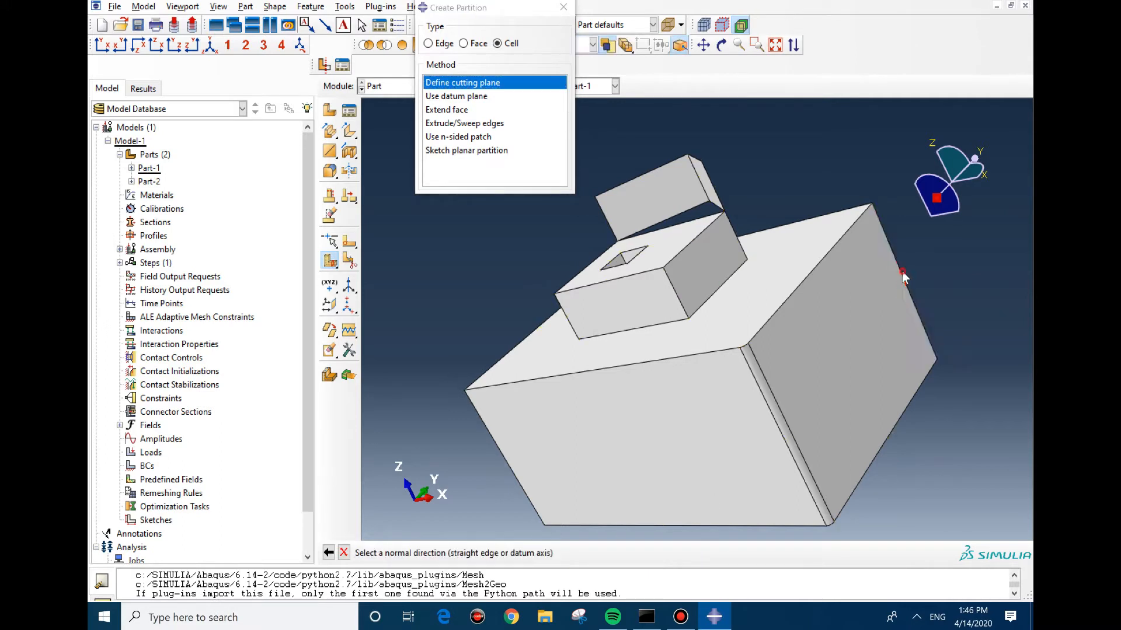
{"action": "left_click", "coordinate": [898, 278]}
{"action": "left_click", "coordinate": [508, 553]}
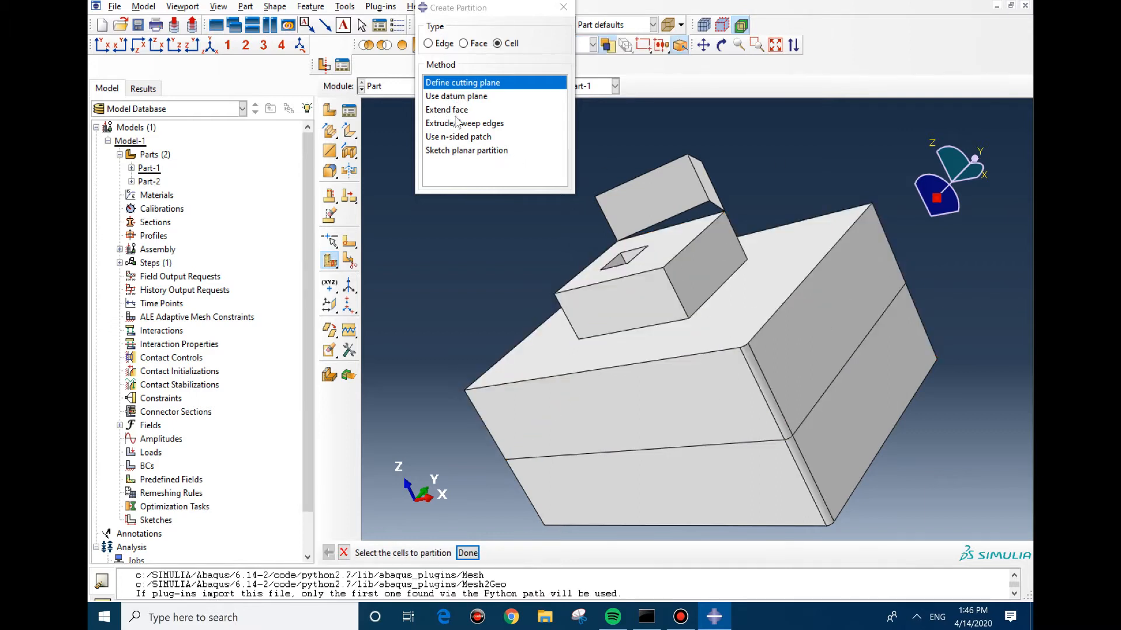
Step: Start a sketched face partition on the lower half of the block's side face, using its far short edge as vertical and on the right
{"action": "left_click", "coordinate": [473, 46]}
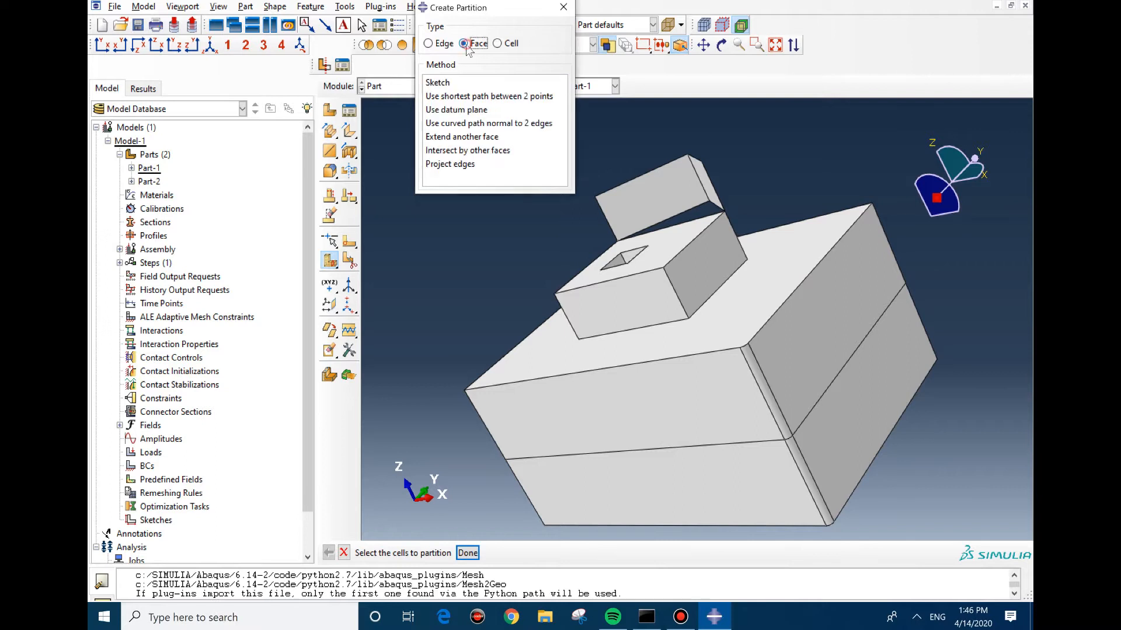
{"action": "left_click", "coordinate": [438, 85]}
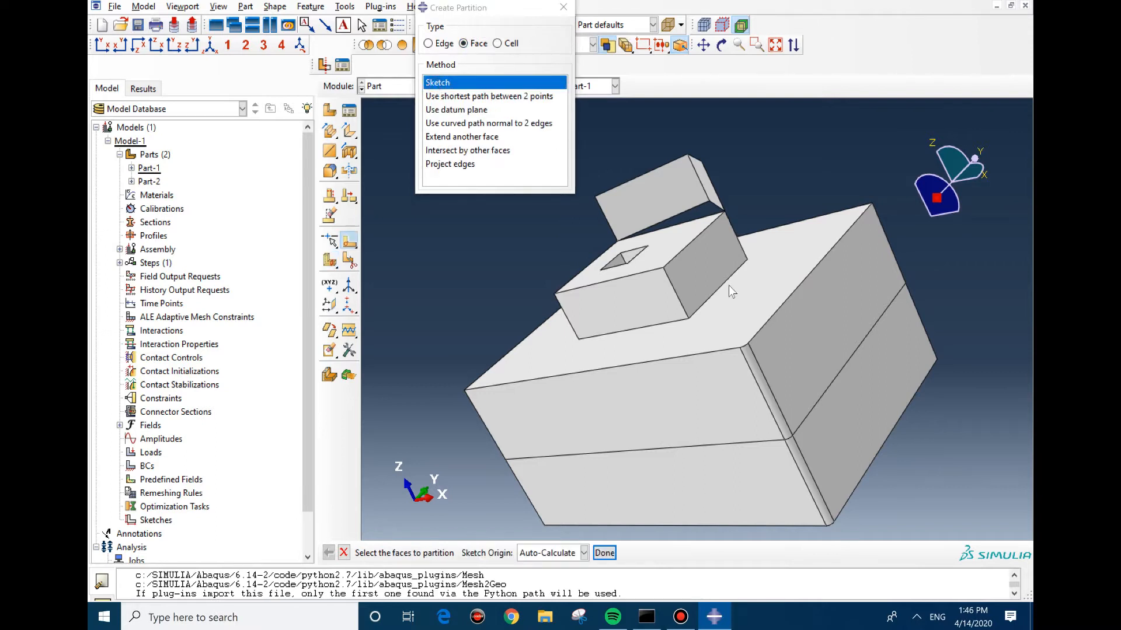
{"action": "left_click", "coordinate": [862, 398]}
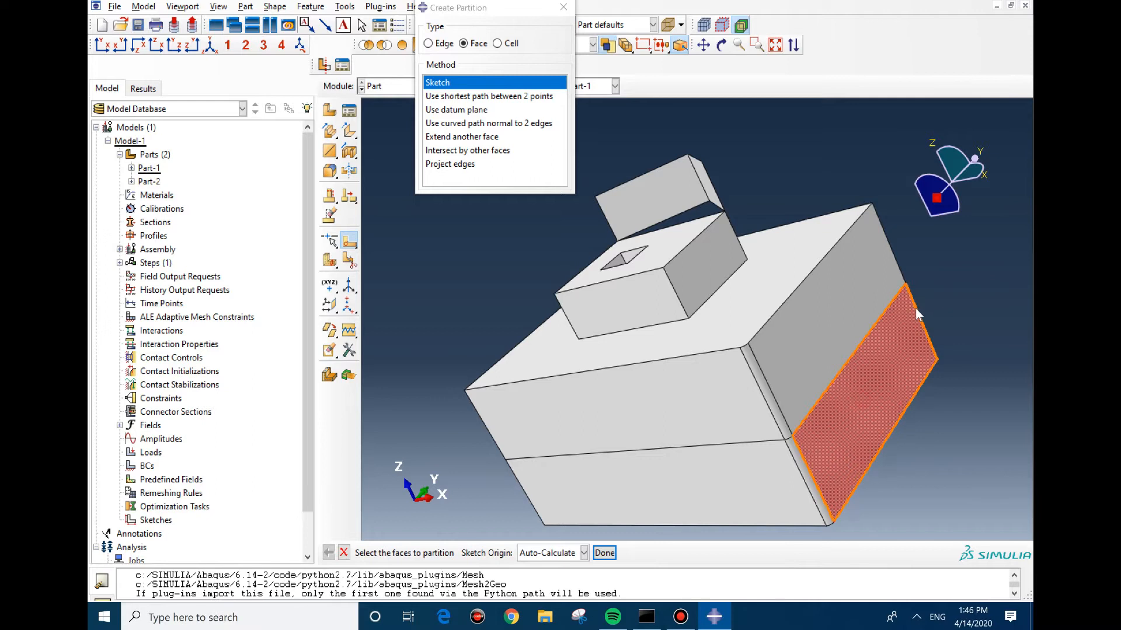
{"action": "middle_click", "coordinate": [918, 316]}
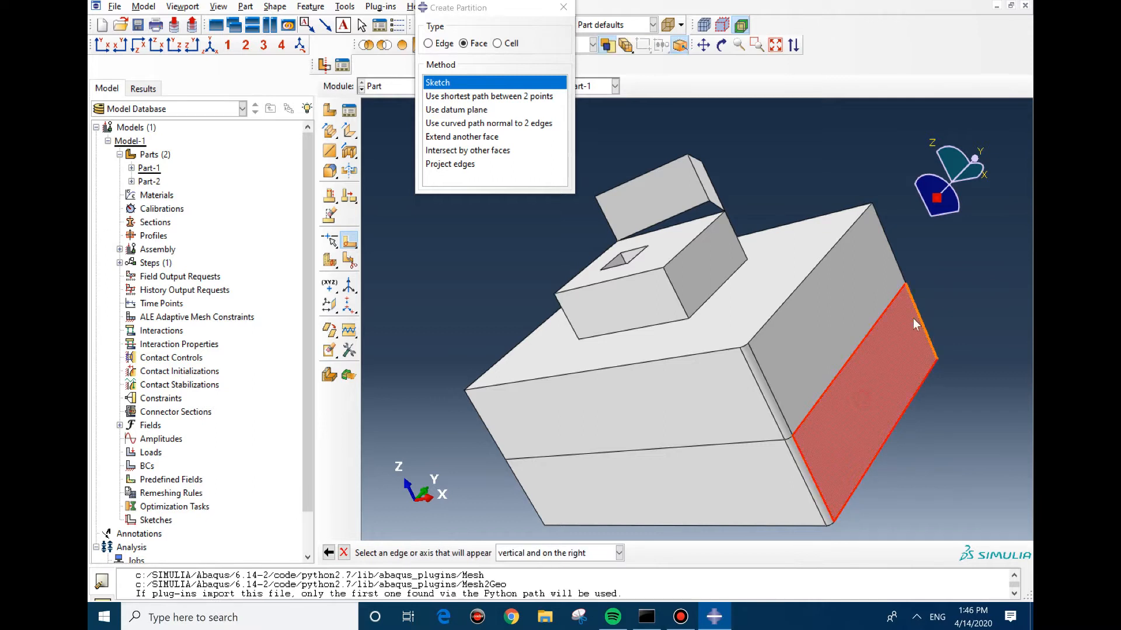
{"action": "left_click", "coordinate": [923, 334]}
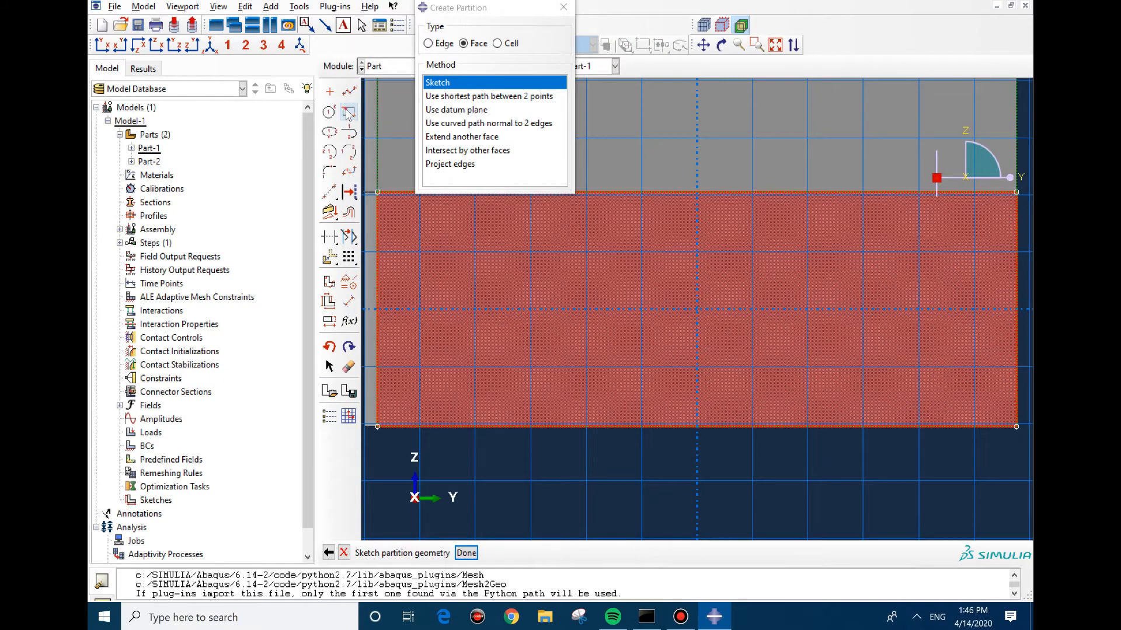
Step: Sketch a rectangle inside the selected lower side face and complete the face partition
{"action": "left_click", "coordinate": [348, 112]}
{"action": "left_click", "coordinate": [891, 244]}
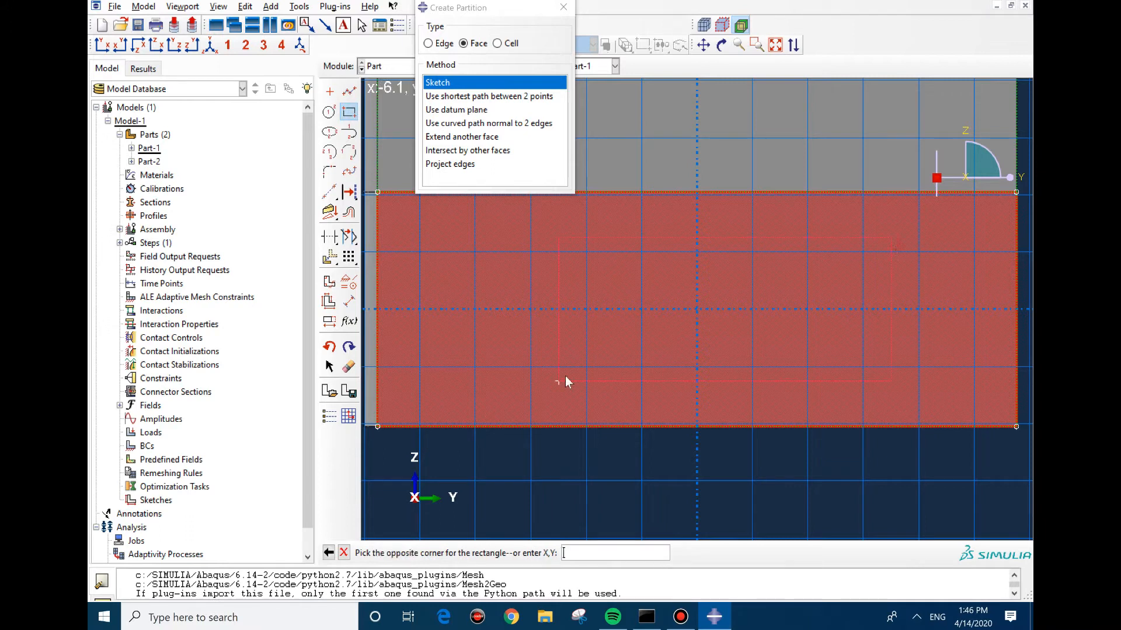
{"action": "left_click", "coordinate": [571, 367]}
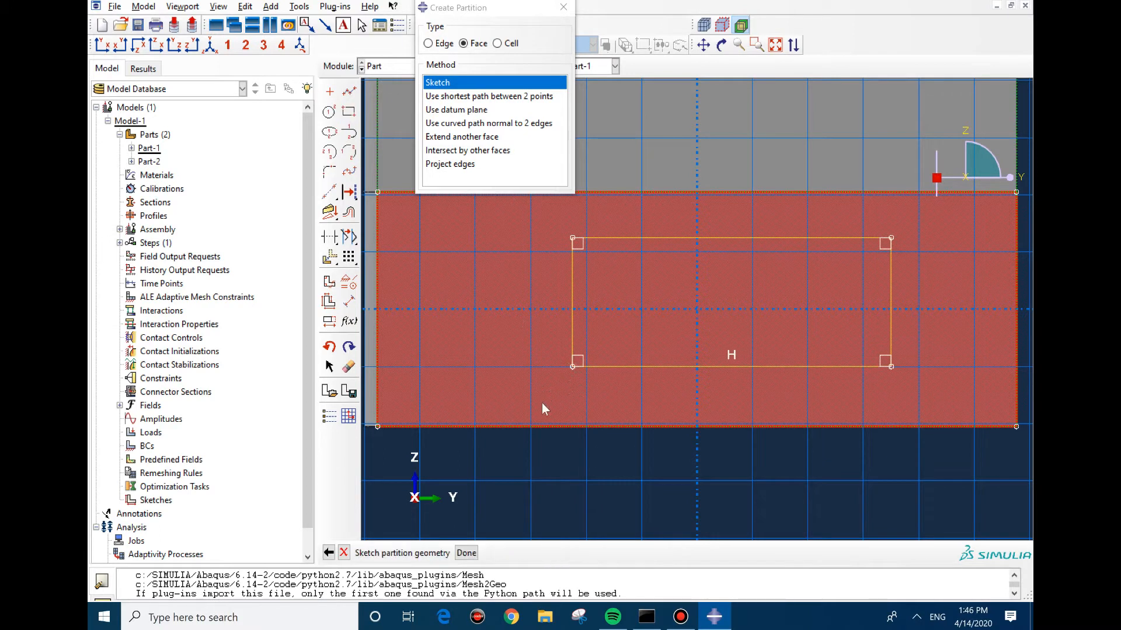
{"action": "left_click", "coordinate": [467, 553]}
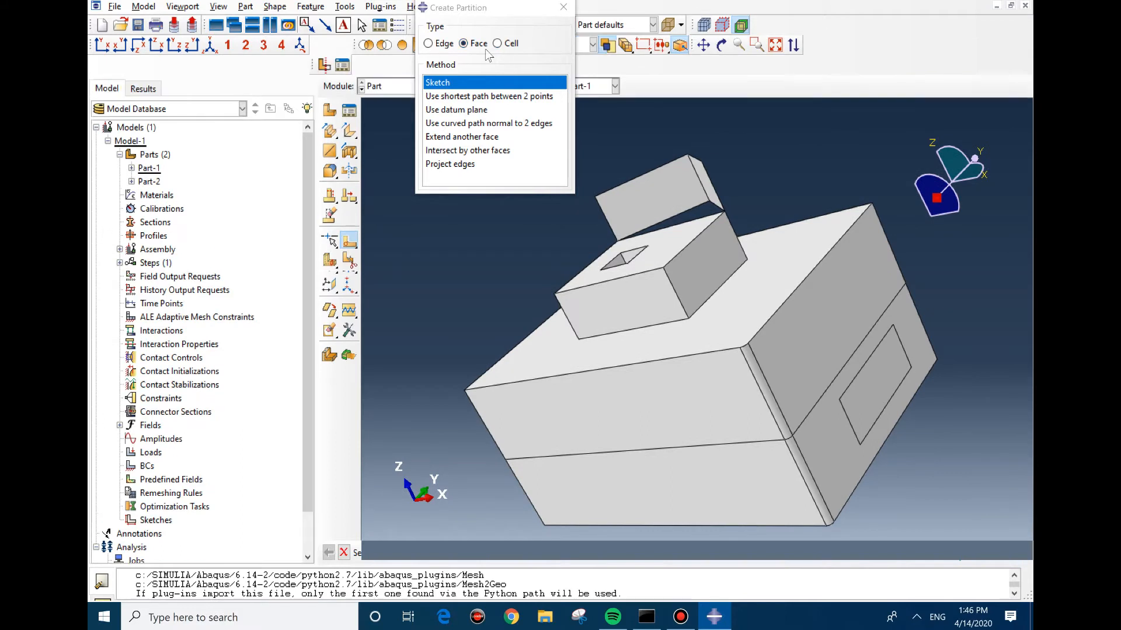
Step: Start an Extrude/Sweep edges partition of the block's lower cell and choose the four edges of the sketched side-face rectangle
{"action": "left_click", "coordinate": [496, 43]}
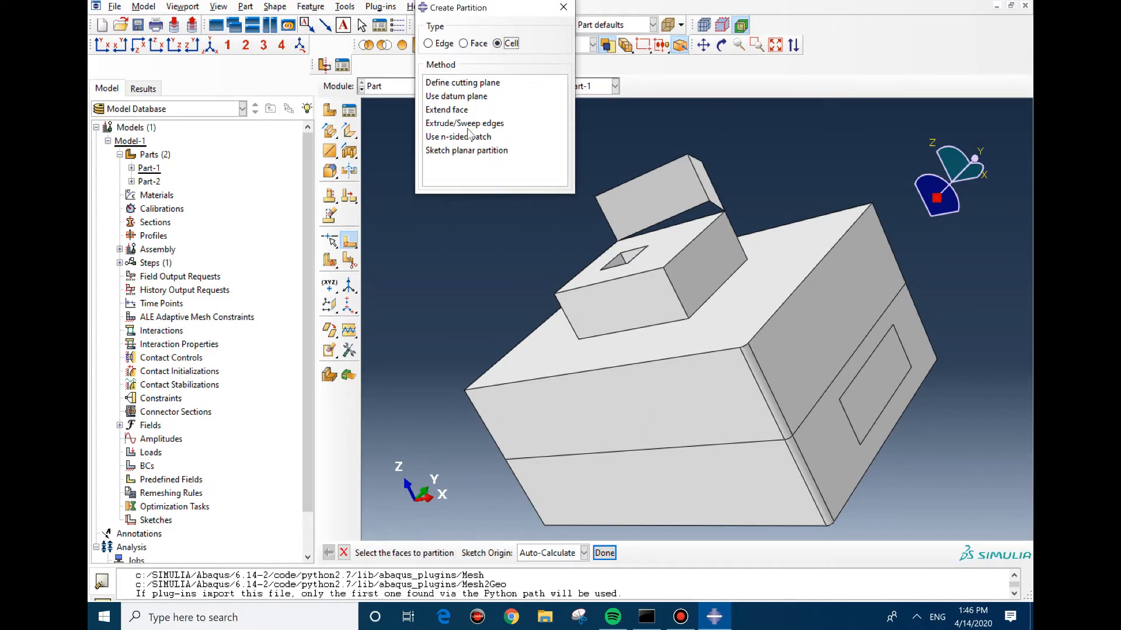
{"action": "left_click", "coordinate": [470, 124]}
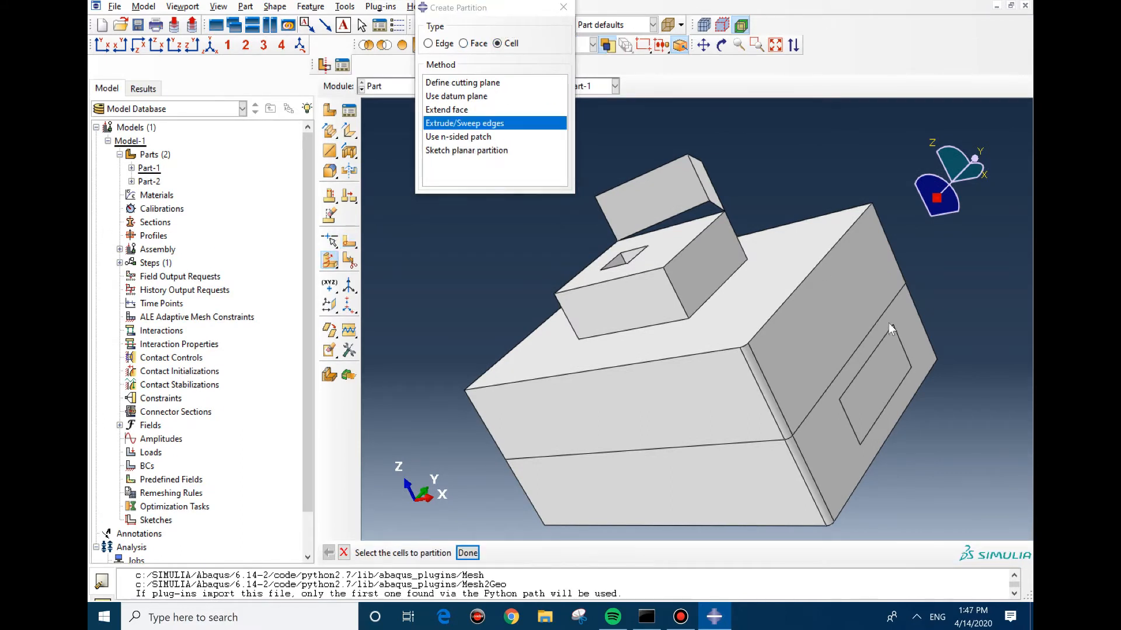
{"action": "left_click", "coordinate": [895, 357]}
{"action": "middle_click", "coordinate": [895, 357]}
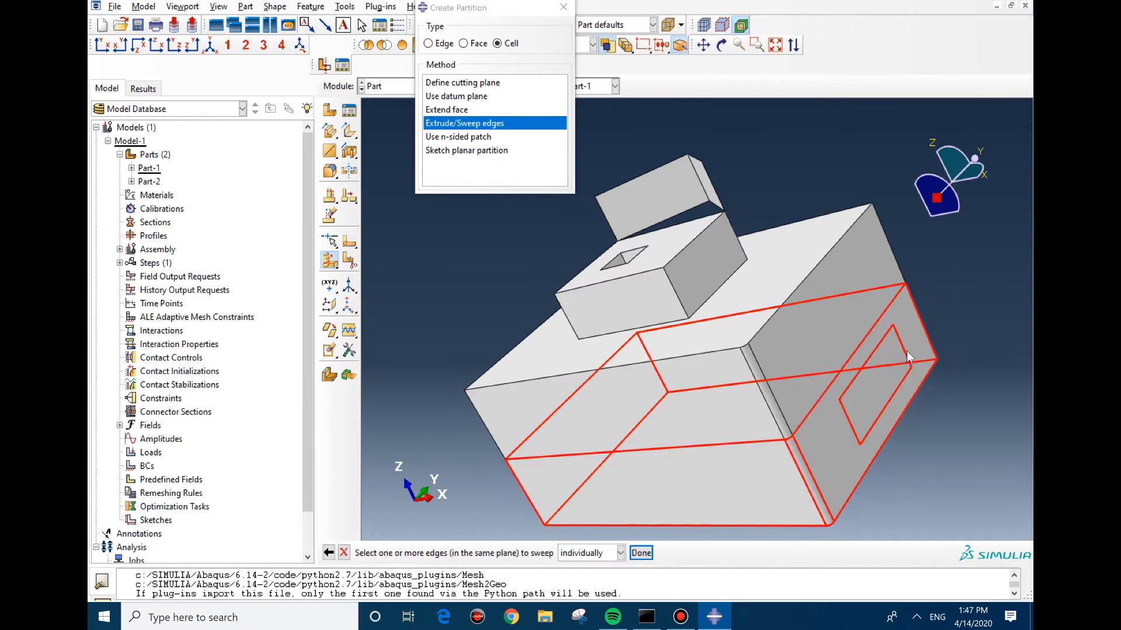
{"action": "left_click", "coordinate": [906, 362]}
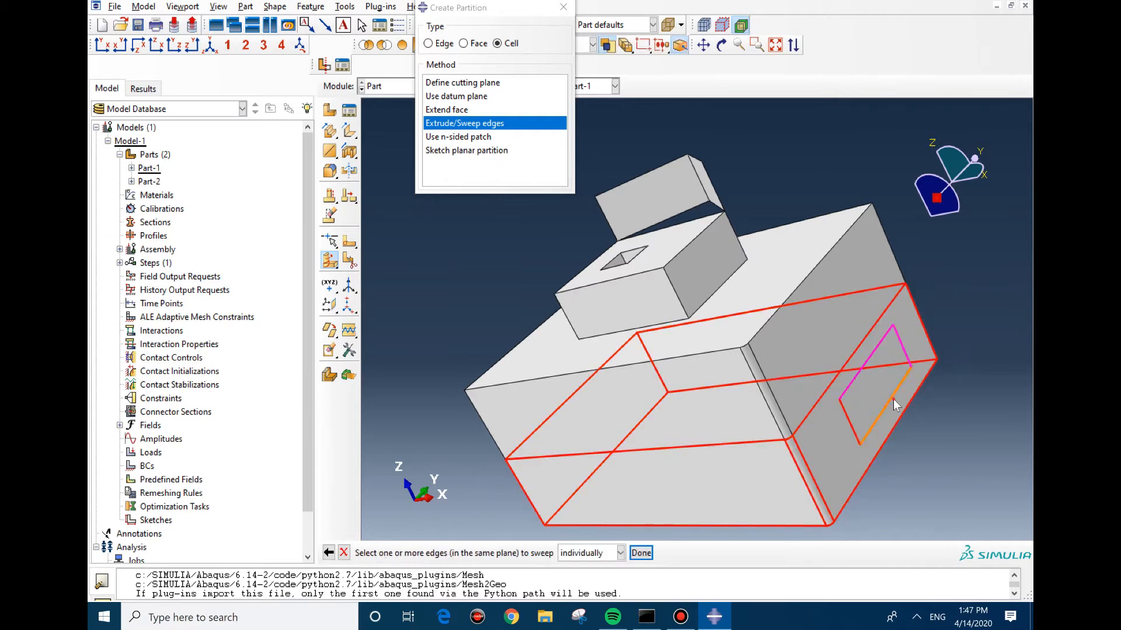
{"action": "left_click", "coordinate": [846, 418]}
{"action": "middle_click", "coordinate": [847, 423]}
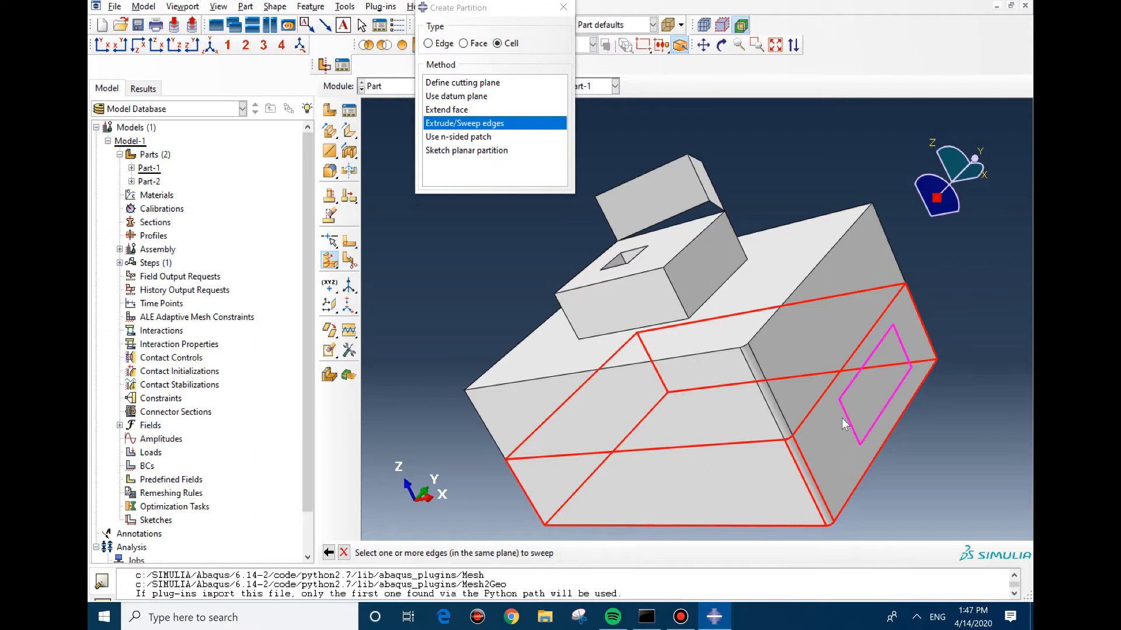
Step: Extrude the selected edges through the lower cell along the direction of the top face's far long edge and complete the partition
{"action": "left_click", "coordinate": [517, 558]}
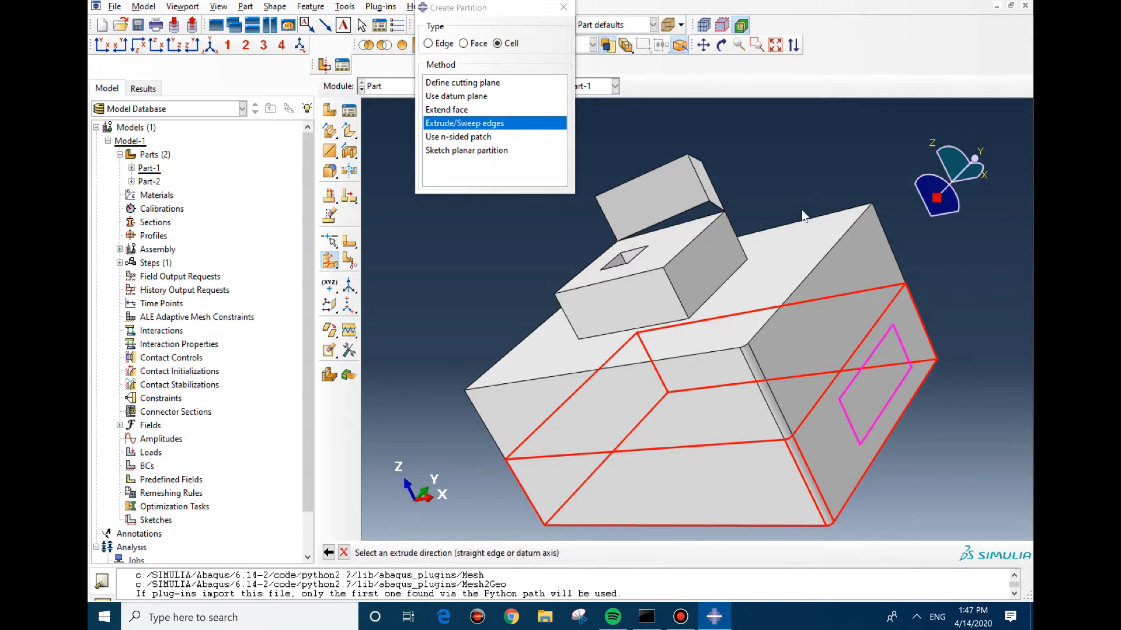
{"action": "left_click", "coordinate": [814, 221]}
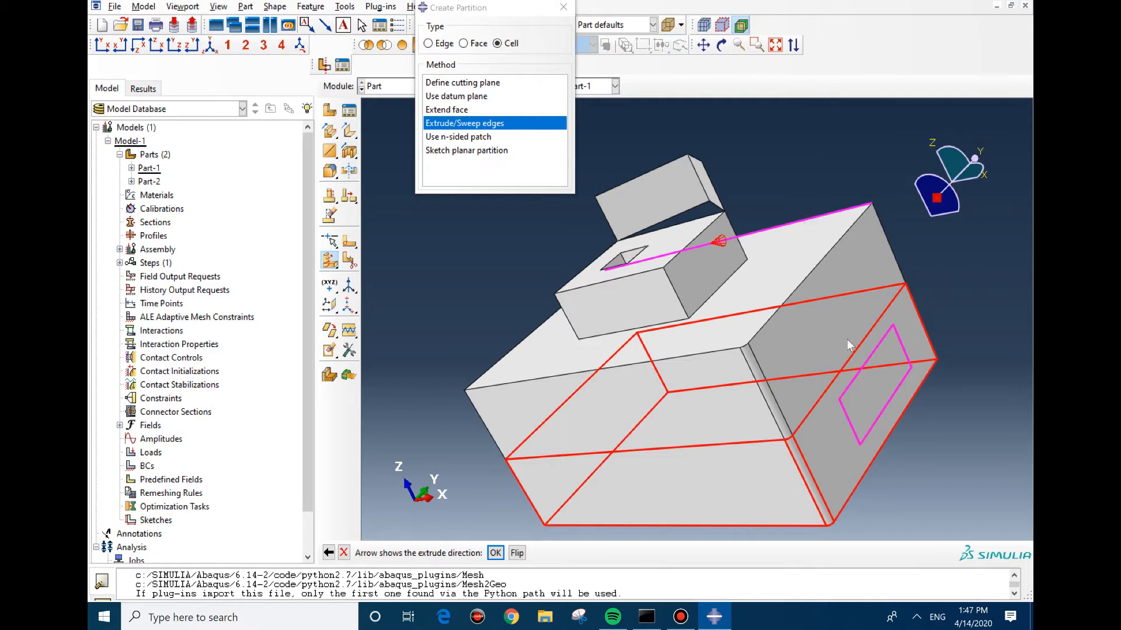
{"action": "middle_click", "coordinate": [666, 420]}
{"action": "left_click", "coordinate": [497, 552]}
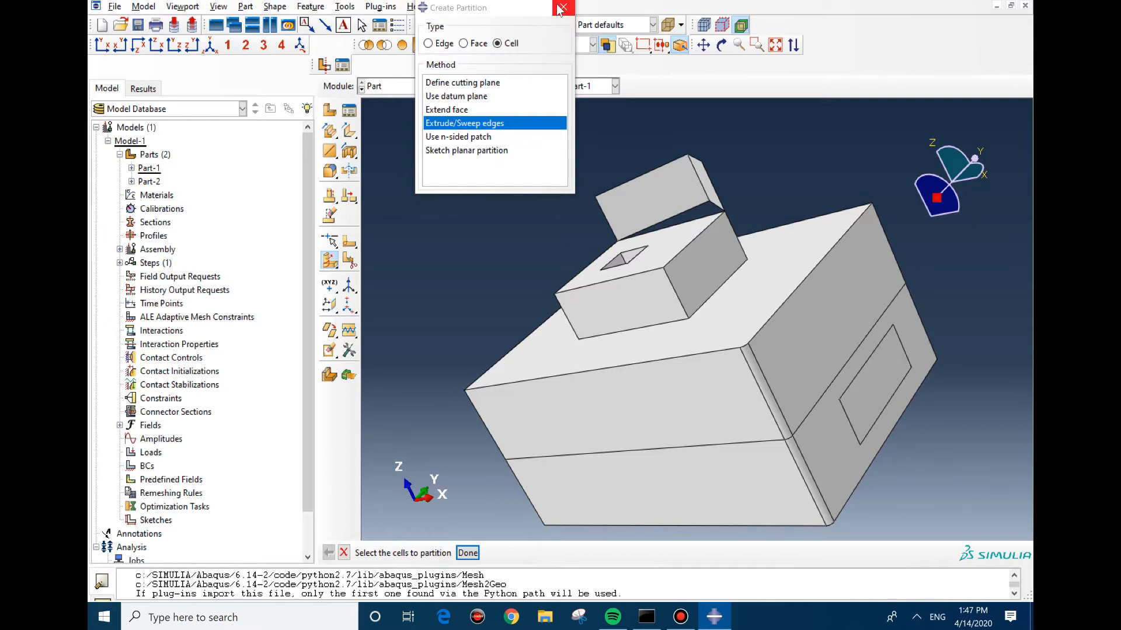
{"action": "left_click", "coordinate": [559, 10]}
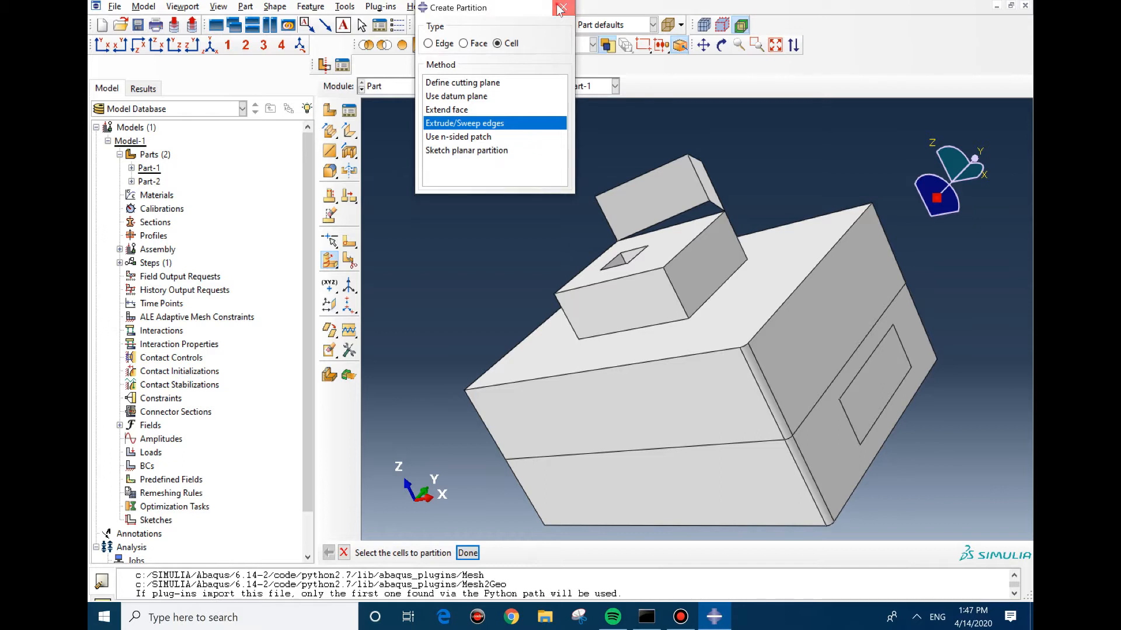
Step: Create a reference point at the far corner of the block's top face, above the side face with the sketched rectangle
{"action": "left_click", "coordinate": [332, 7]}
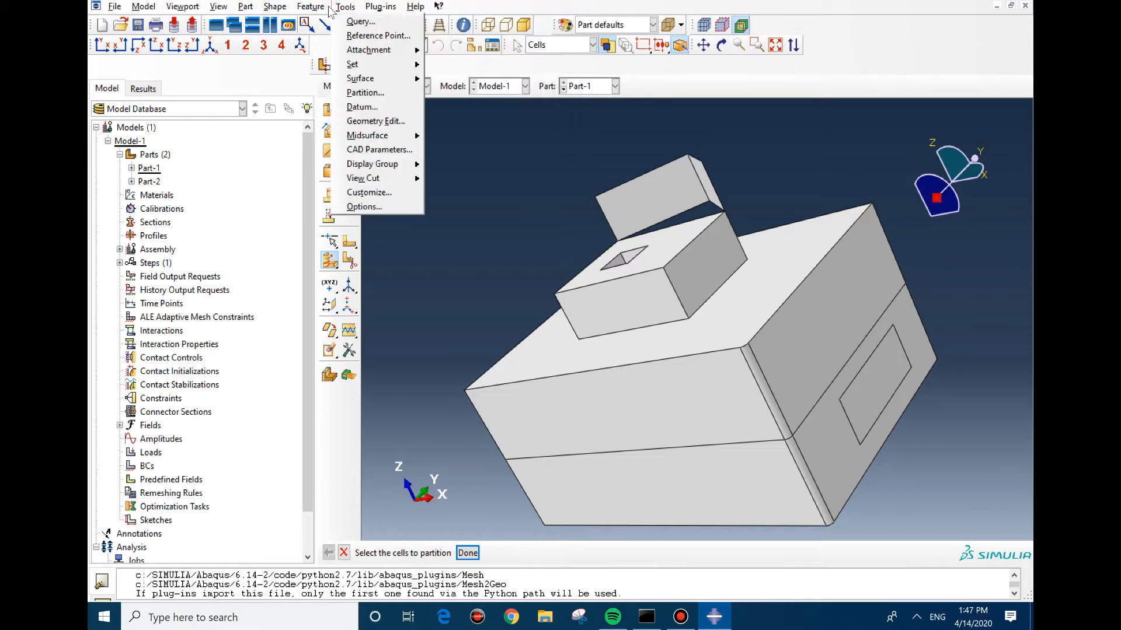
{"action": "left_click", "coordinate": [368, 36]}
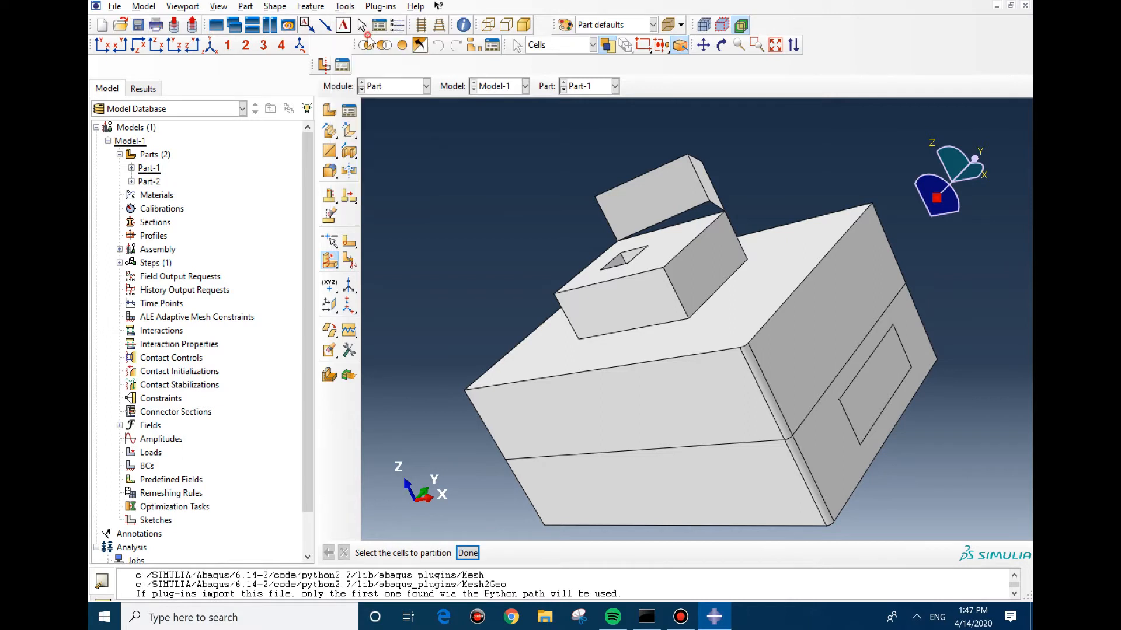
{"action": "left_click", "coordinate": [872, 204]}
Step: Create a datum point midway between the two end points of the top face's front edge
{"action": "left_click", "coordinate": [321, 8]}
{"action": "mouse_move", "coordinate": [349, 11]}
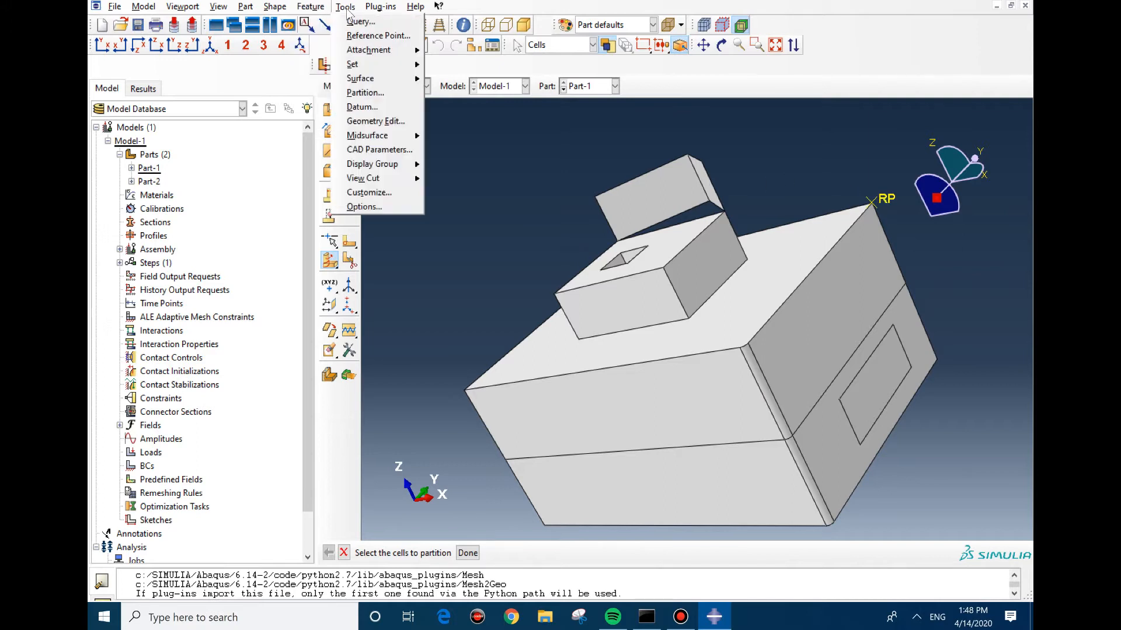
{"action": "left_click", "coordinate": [359, 107]}
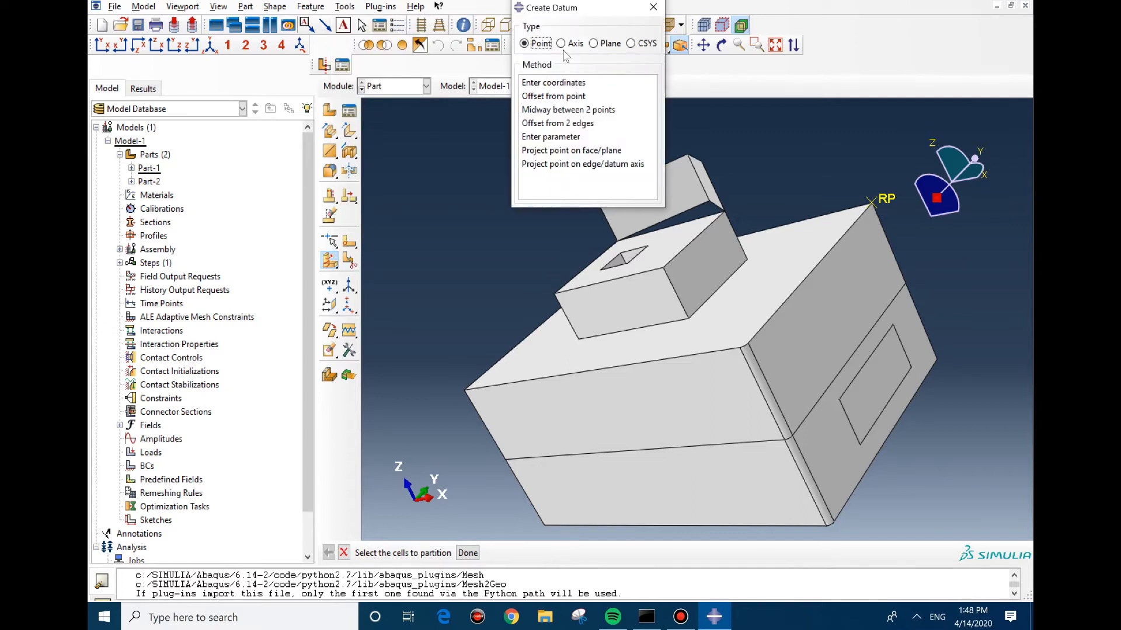
{"action": "left_click", "coordinate": [557, 110]}
{"action": "left_click", "coordinate": [740, 347]}
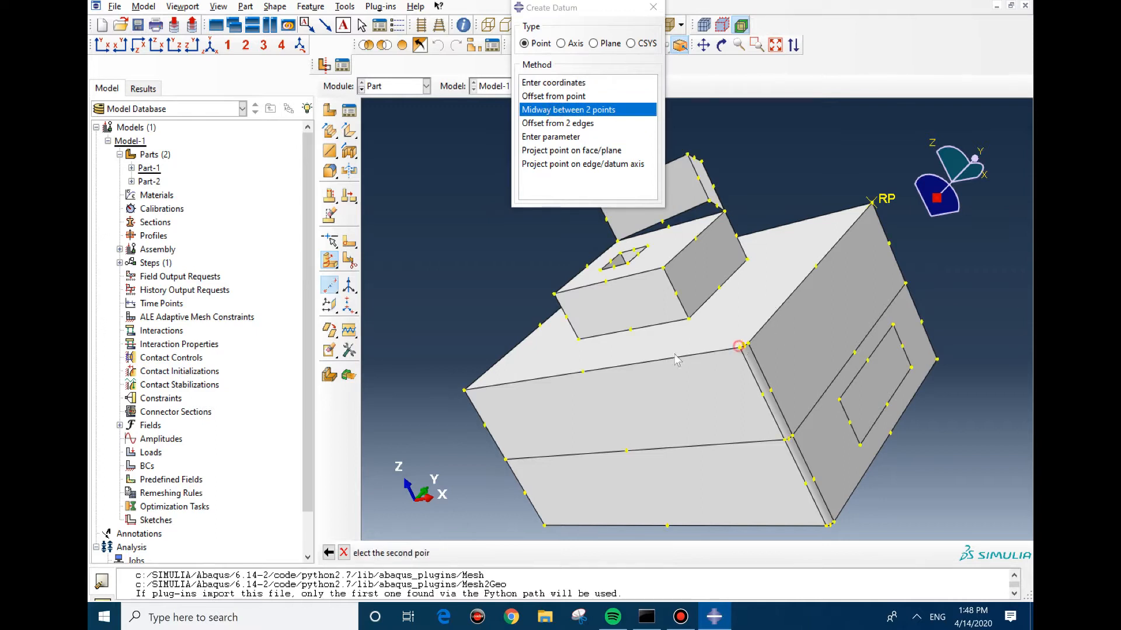
{"action": "left_click", "coordinate": [465, 391]}
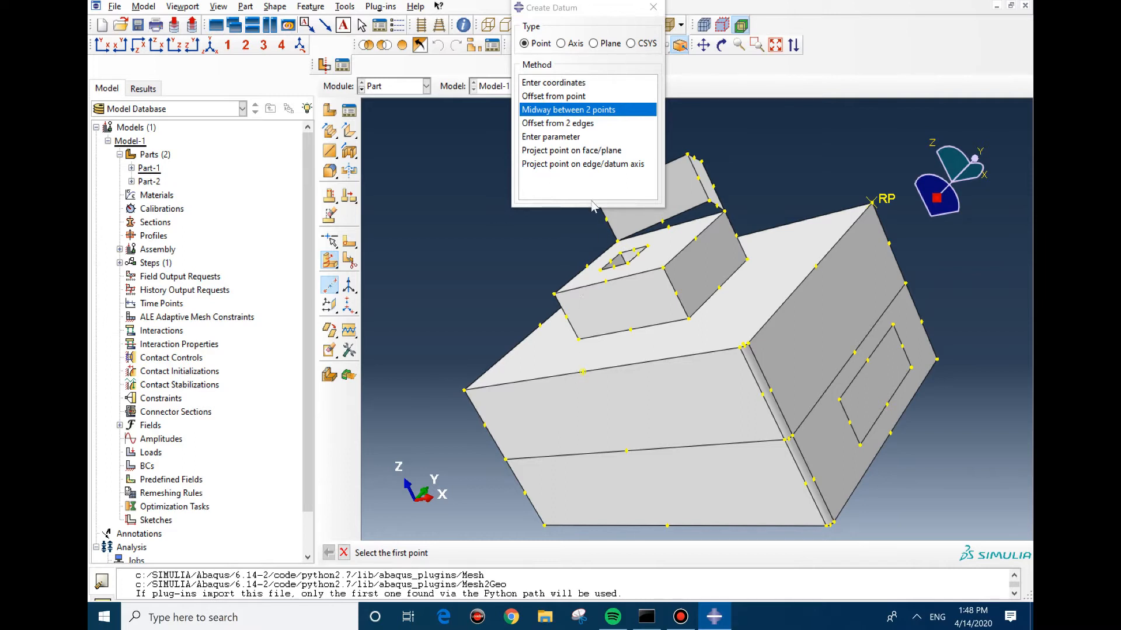
{"action": "left_click", "coordinate": [561, 43]}
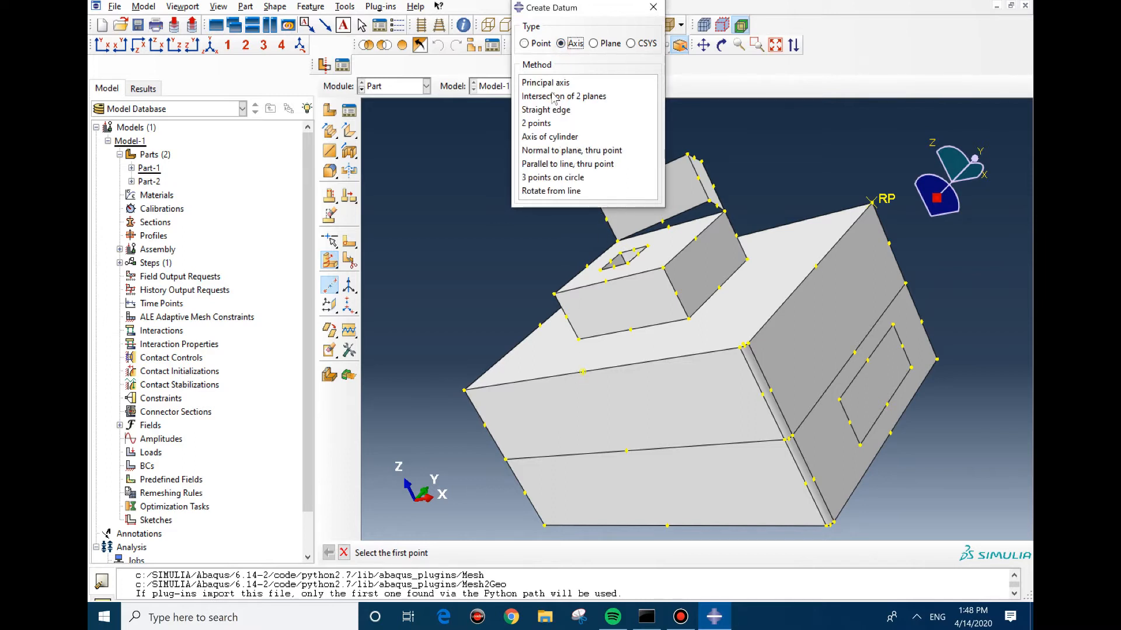
{"action": "left_click", "coordinate": [648, 10]}
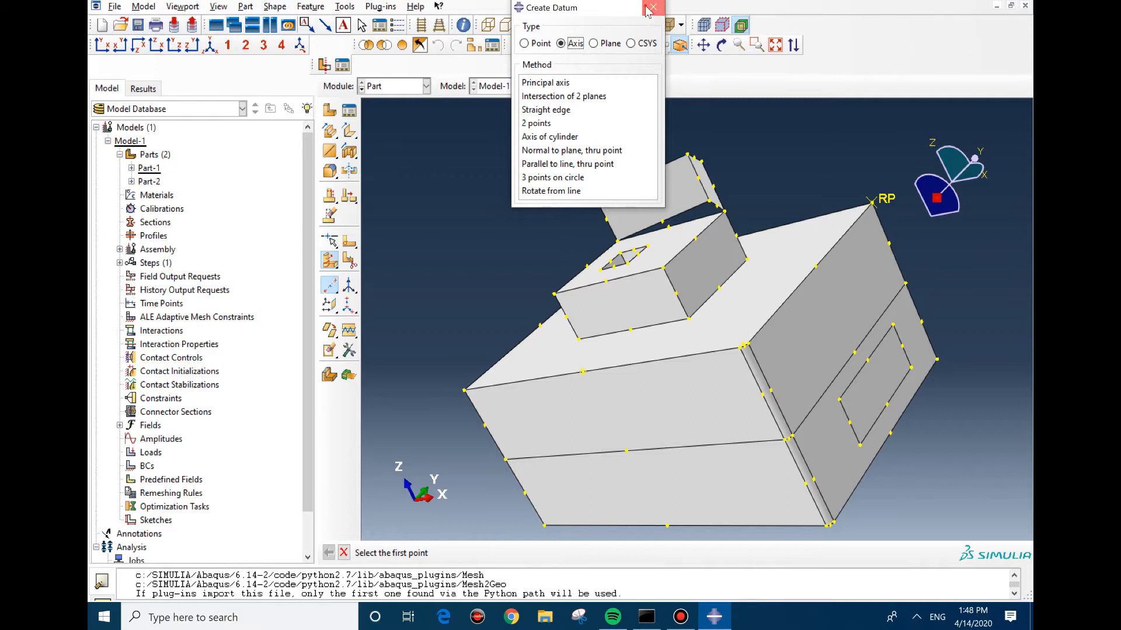
{"action": "left_click", "coordinate": [413, 85]}
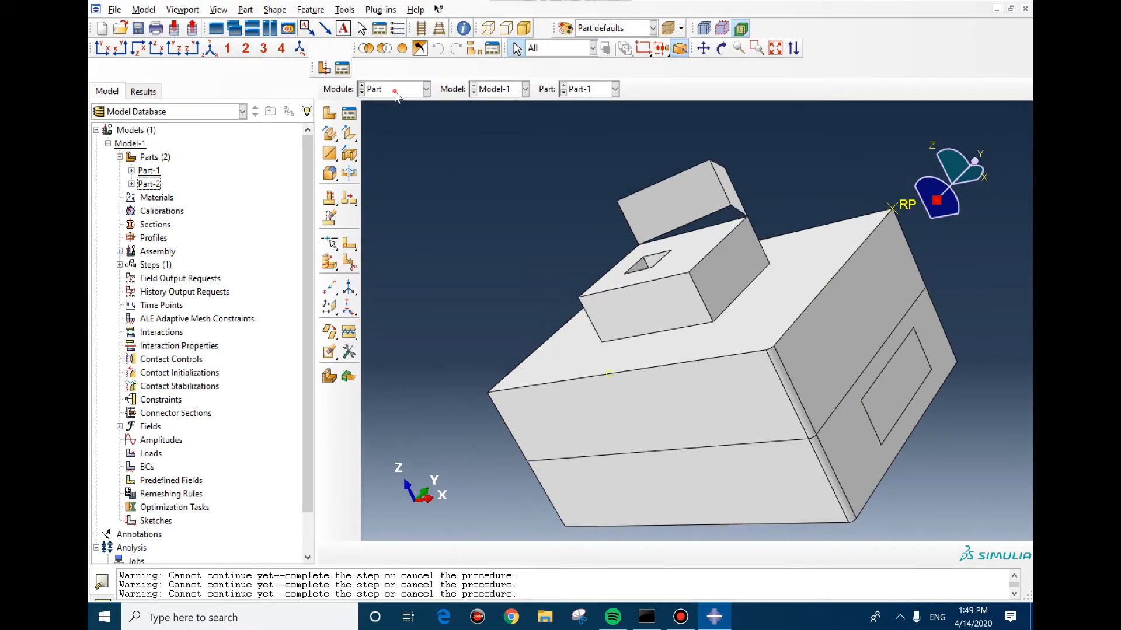
{"action": "left_click", "coordinate": [395, 92]}
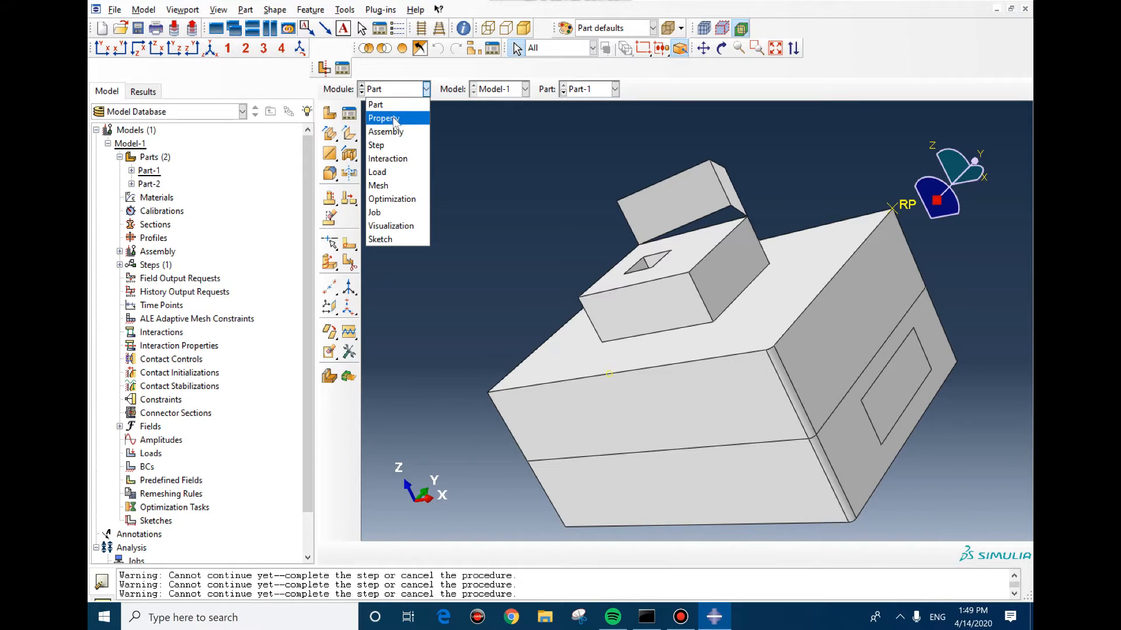
{"action": "left_click", "coordinate": [525, 143]}
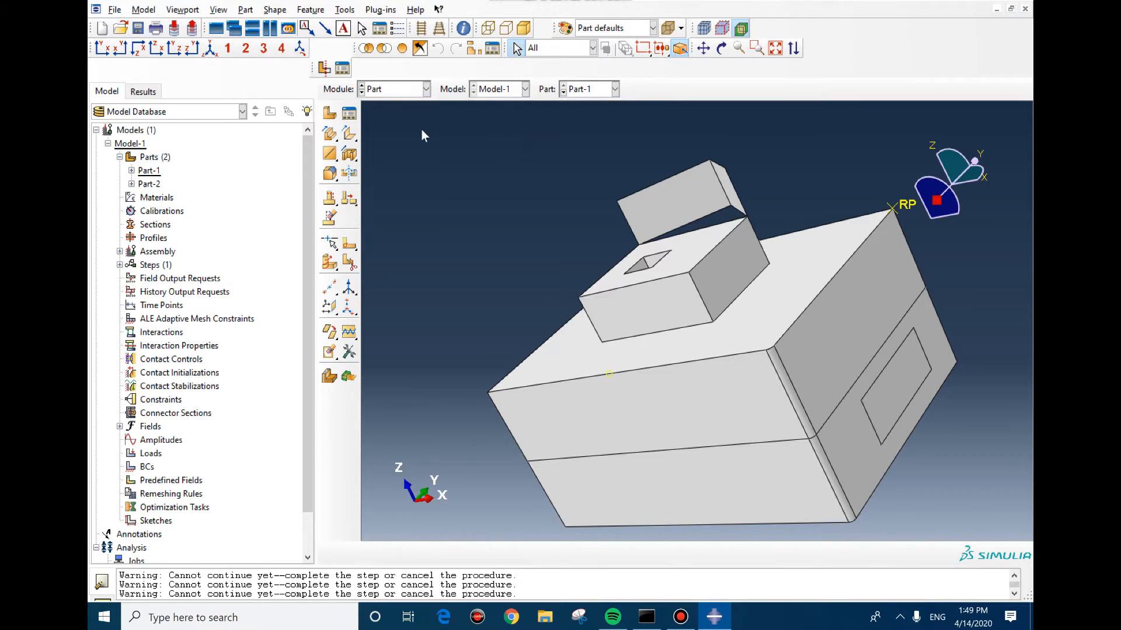
Step: Create a 3D deformable solid part by sketching a rectangle around the origin and extruding it to a depth of 1
{"action": "left_click", "coordinate": [330, 115]}
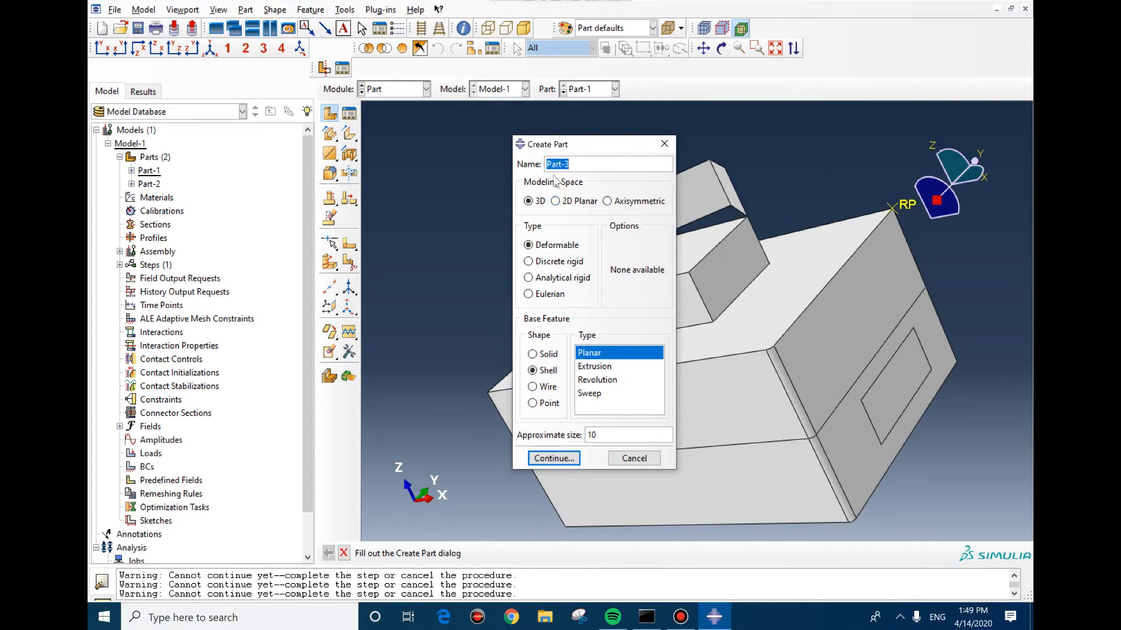
{"action": "left_click", "coordinate": [541, 354]}
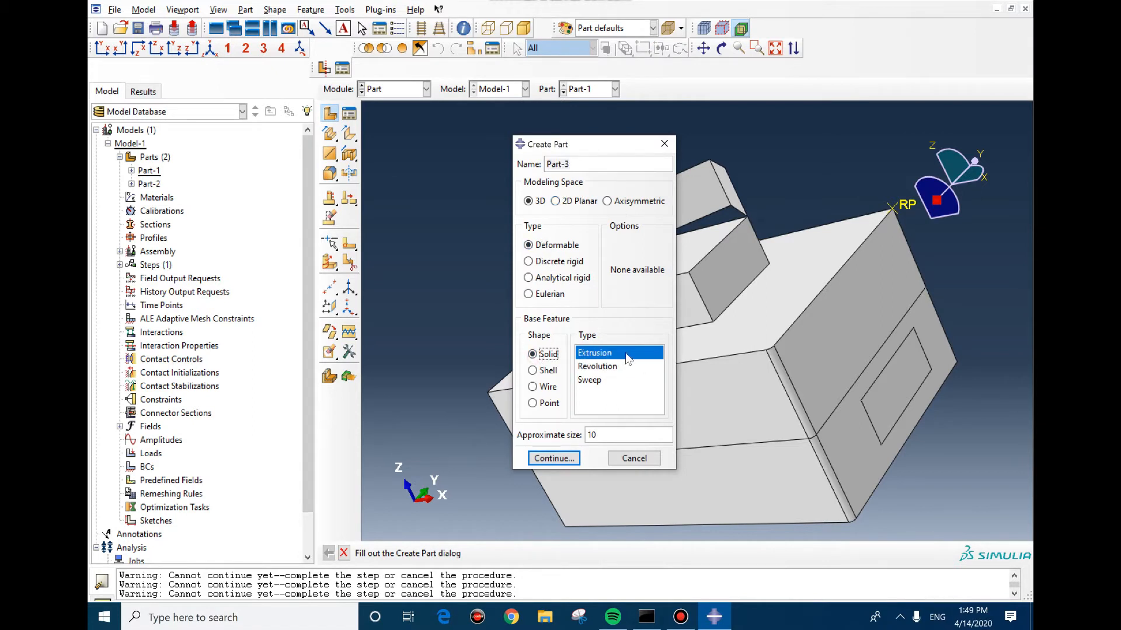
{"action": "left_click", "coordinate": [553, 458]}
{"action": "left_click", "coordinate": [349, 115]}
{"action": "left_click", "coordinate": [587, 206]}
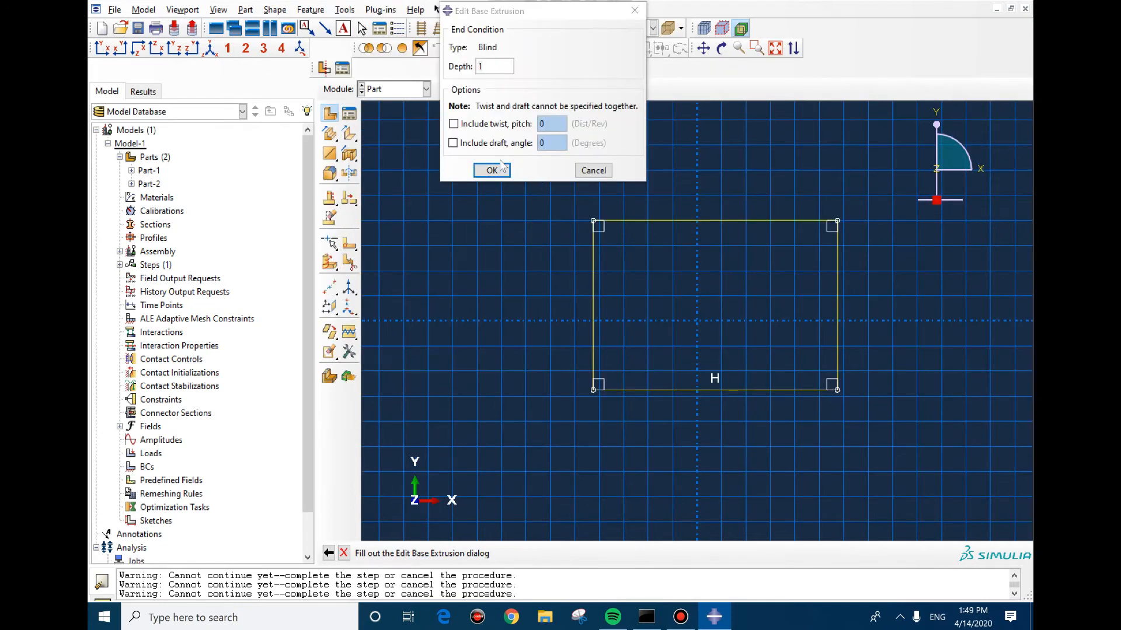
{"action": "left_click", "coordinate": [491, 169]}
Step: Switch to the Property module and start a new material with a density of 7800
{"action": "left_click", "coordinate": [404, 90]}
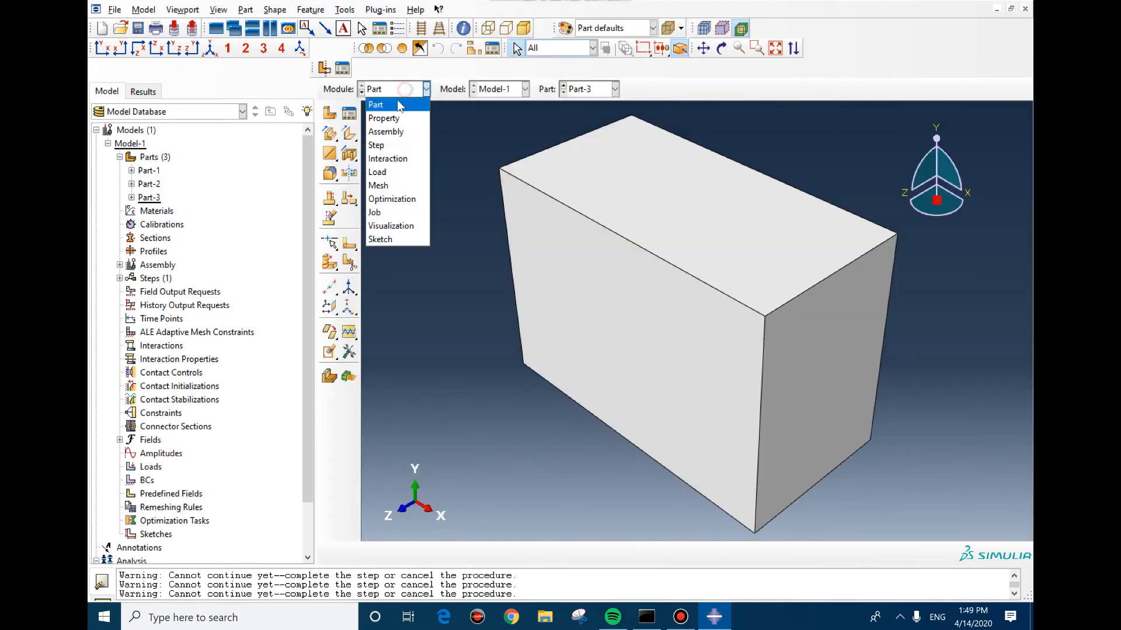
{"action": "left_click", "coordinate": [385, 118]}
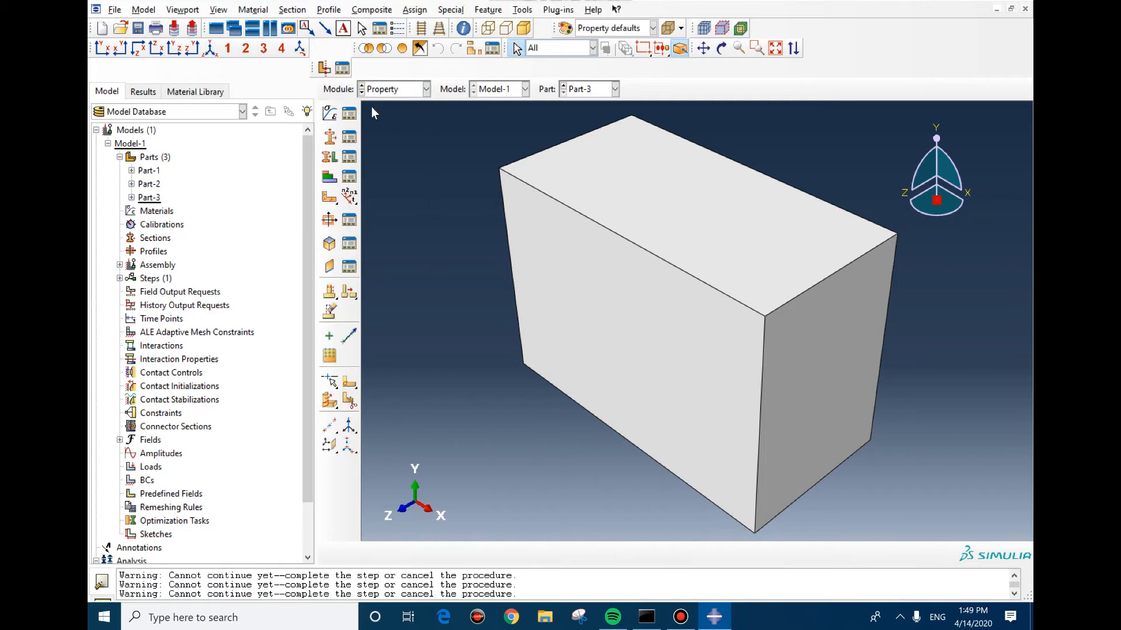
{"action": "left_click", "coordinate": [329, 116]}
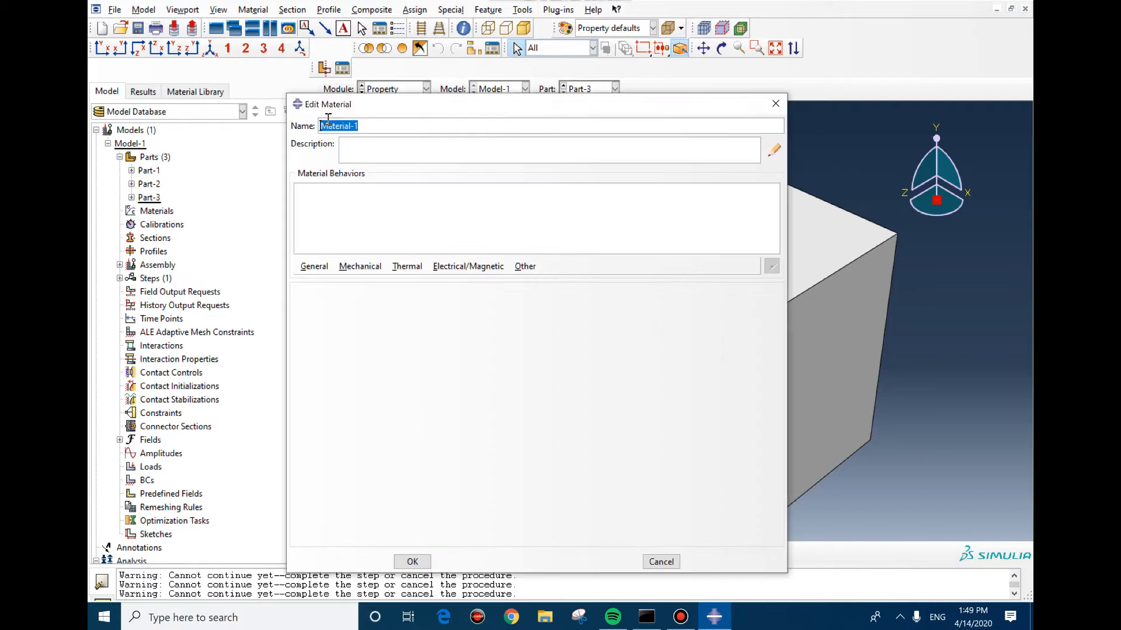
{"action": "left_click", "coordinate": [315, 266]}
{"action": "left_click", "coordinate": [331, 285]}
{"action": "left_click", "coordinate": [347, 405]}
{"action": "type", "text": "7800"}
Step: Add isotropic elastic behavior to the material with a Young's modulus of 200e9 and a Poisson's ratio of 0.3
{"action": "left_click", "coordinate": [366, 269]}
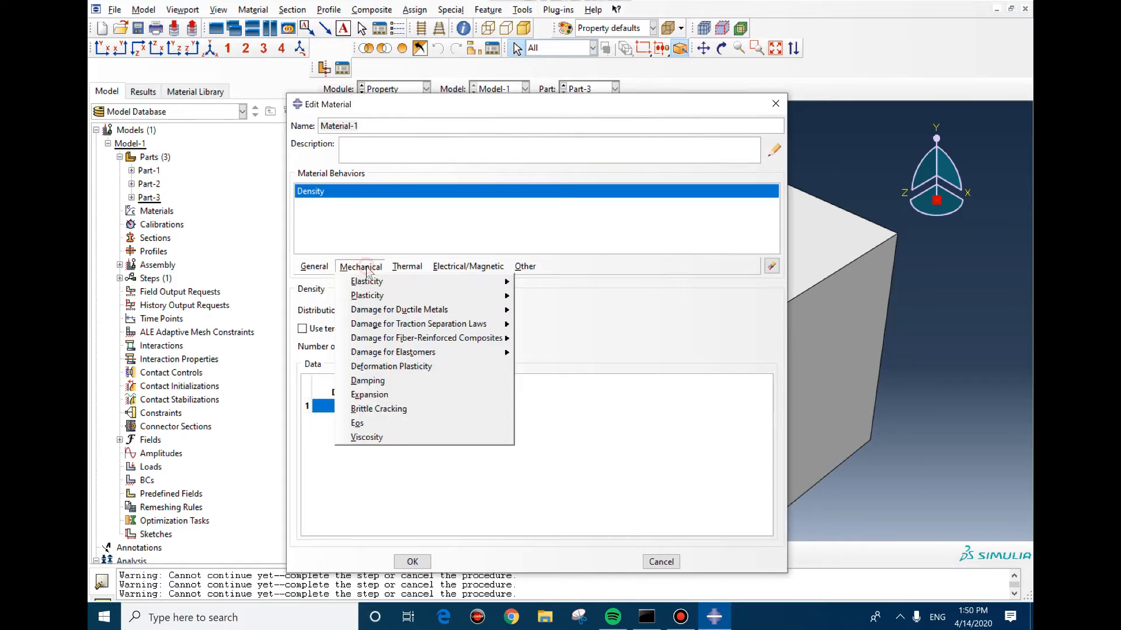
{"action": "mouse_move", "coordinate": [373, 283]}
{"action": "left_click", "coordinate": [549, 284]}
{"action": "left_click", "coordinate": [353, 460]}
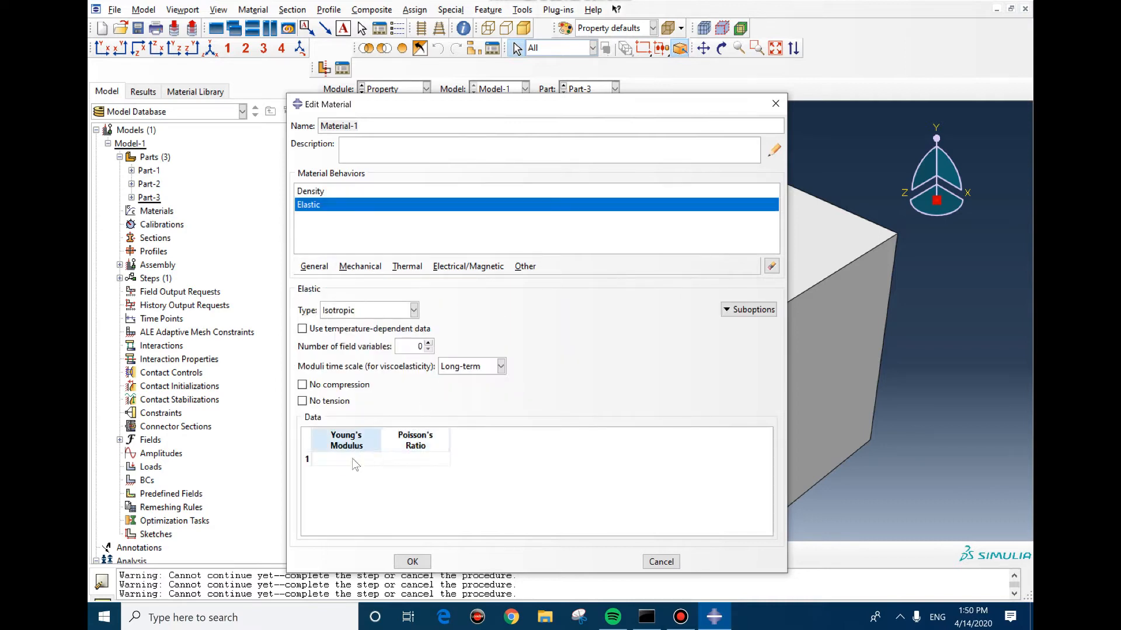
{"action": "type", "text": "200e9"}
{"action": "key", "text": "Tab"}
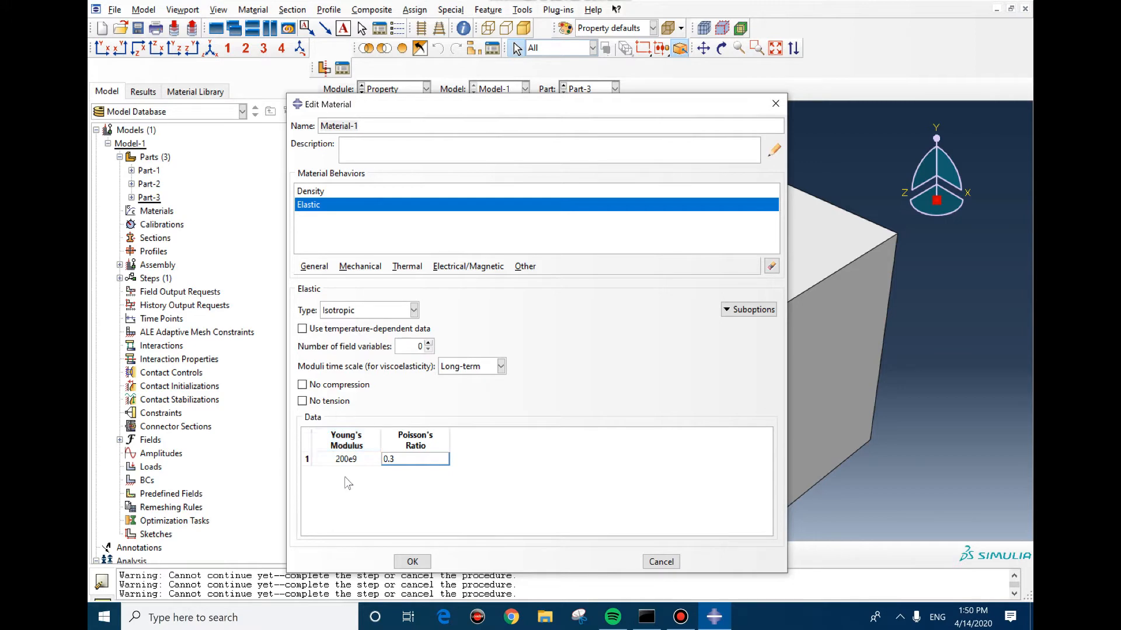
Step: Add isotropic plastic behavior to the material with a yield stress of 300e6 at a plastic strain of 0
{"action": "left_click", "coordinate": [361, 267]}
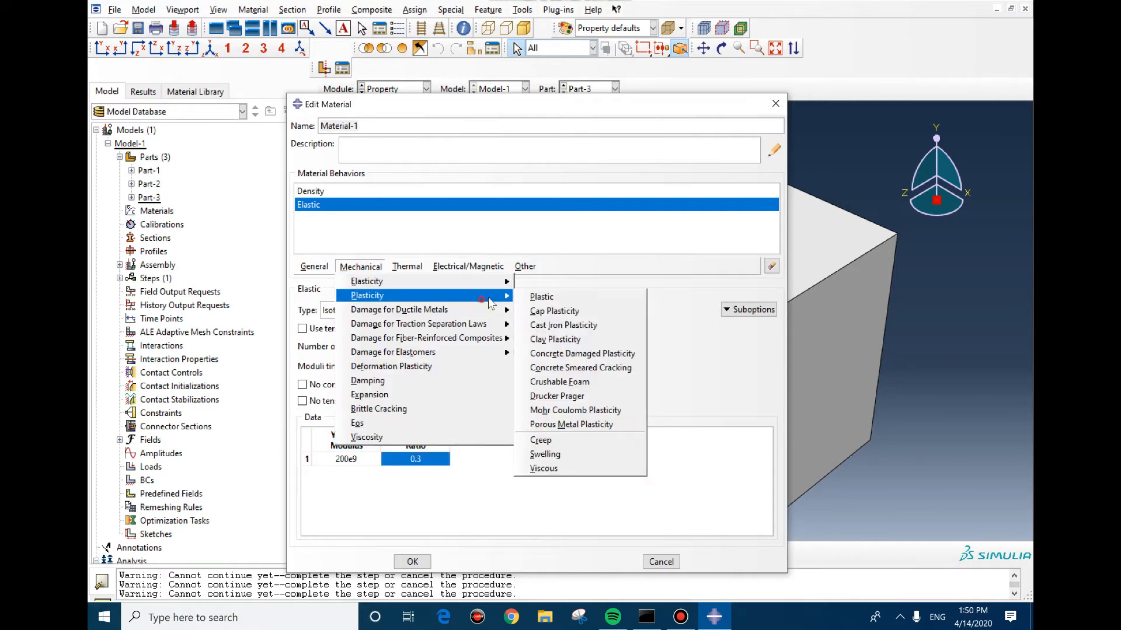
{"action": "left_click", "coordinate": [544, 296]}
{"action": "left_click", "coordinate": [343, 422]}
{"action": "type", "text": "300e6"}
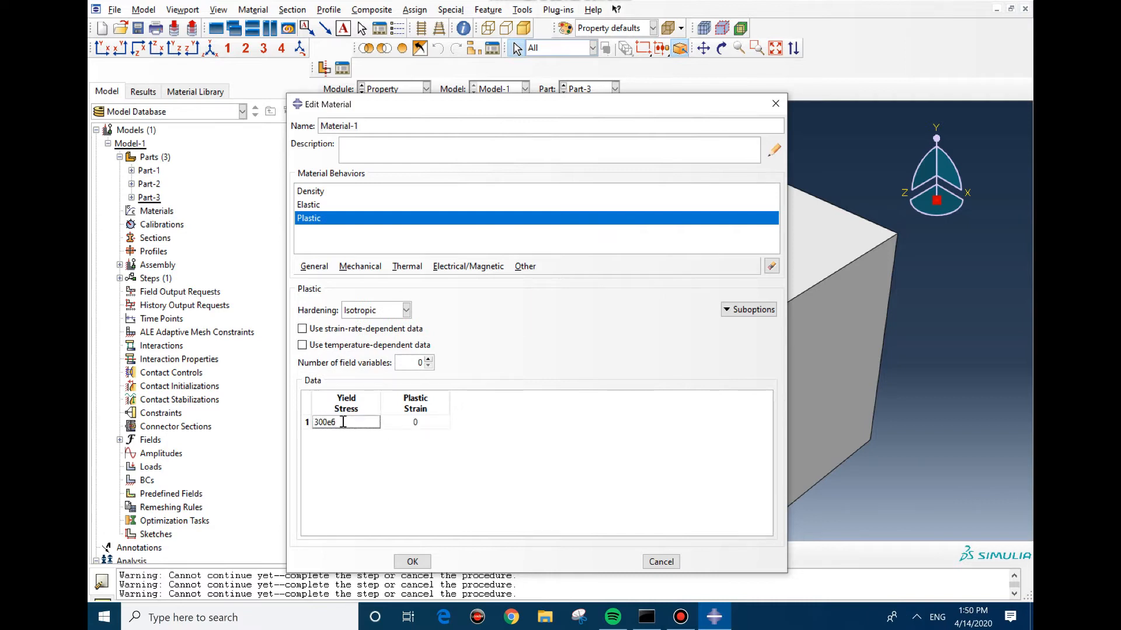
{"action": "key", "text": "Tab"}
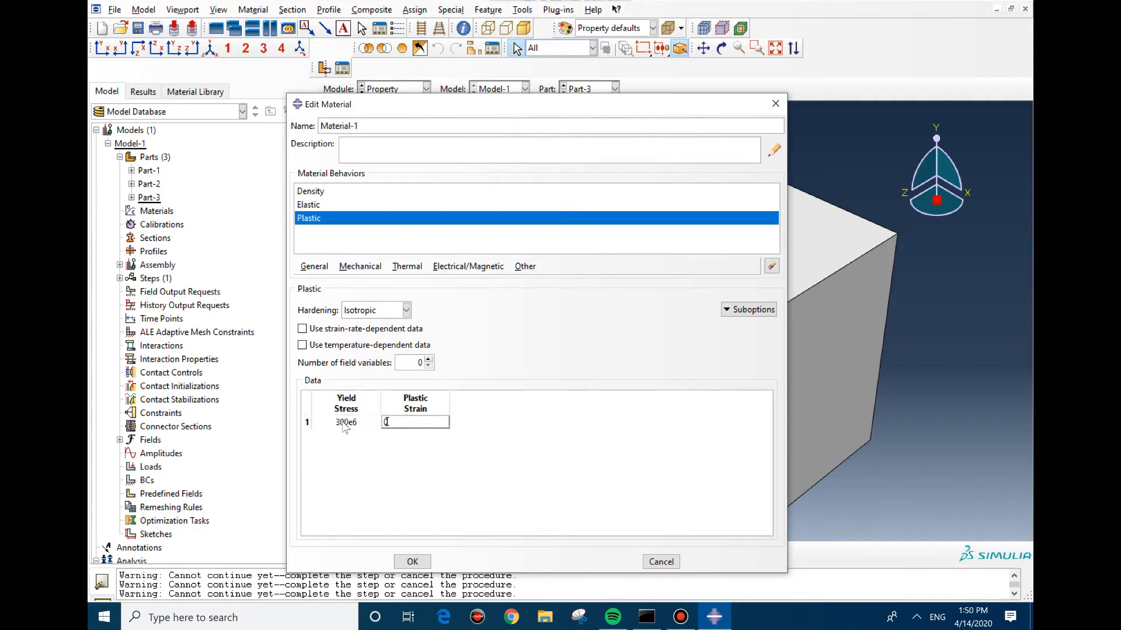
{"action": "key", "text": "Return"}
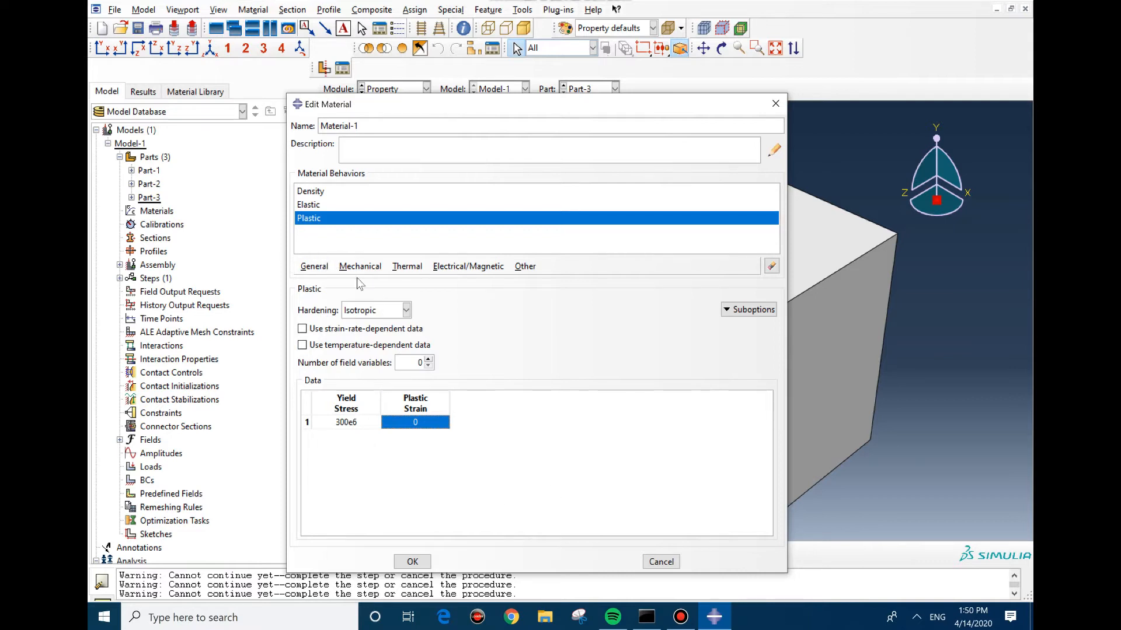
Step: Add isotropic thermal conductivity to the material with a value of 300
{"action": "left_click", "coordinate": [405, 268]}
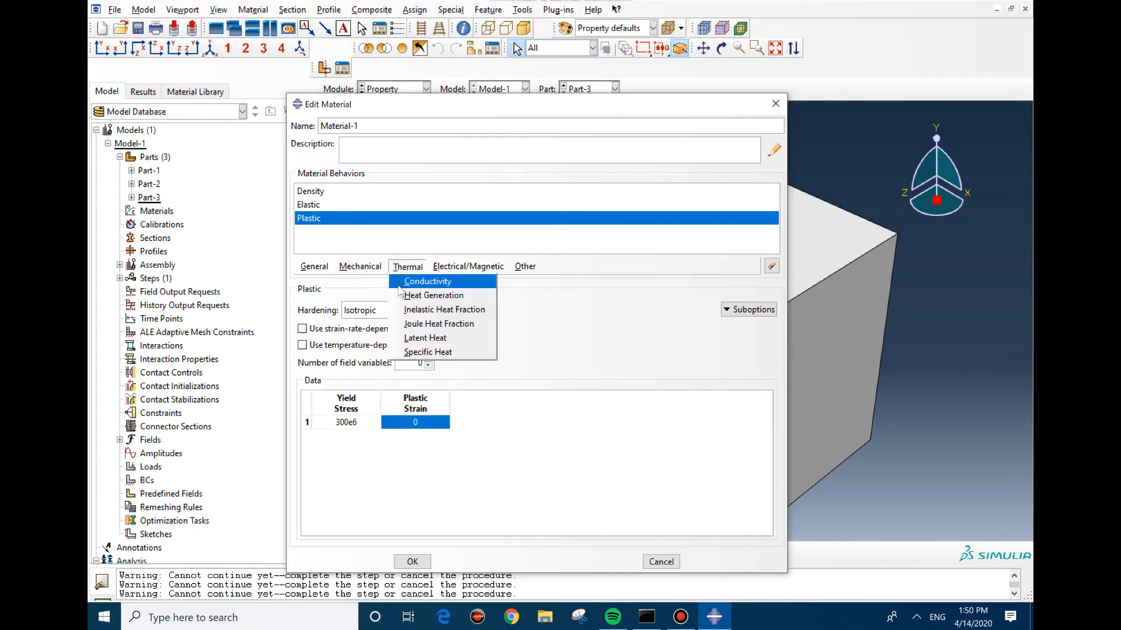
{"action": "left_click", "coordinate": [398, 282]}
{"action": "left_click", "coordinate": [349, 397]}
{"action": "type", "text": "300"}
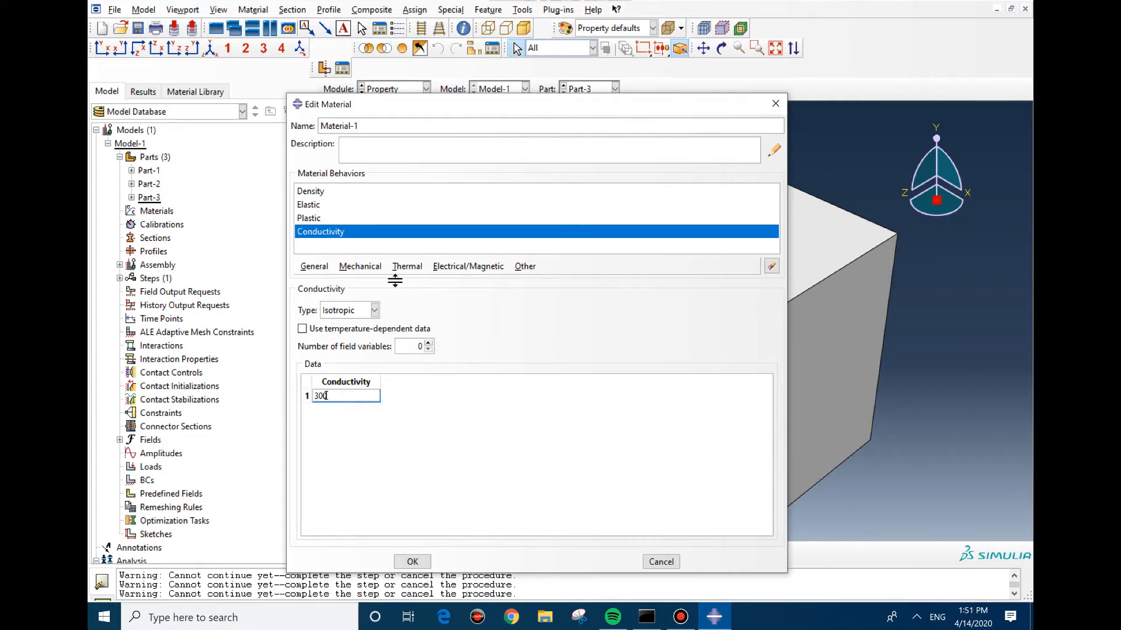
Step: Add a constant-volume specific heat of 300 to the material and save the material definition
{"action": "left_click", "coordinate": [404, 267]}
{"action": "left_click", "coordinate": [411, 355]}
{"action": "left_click", "coordinate": [345, 401]}
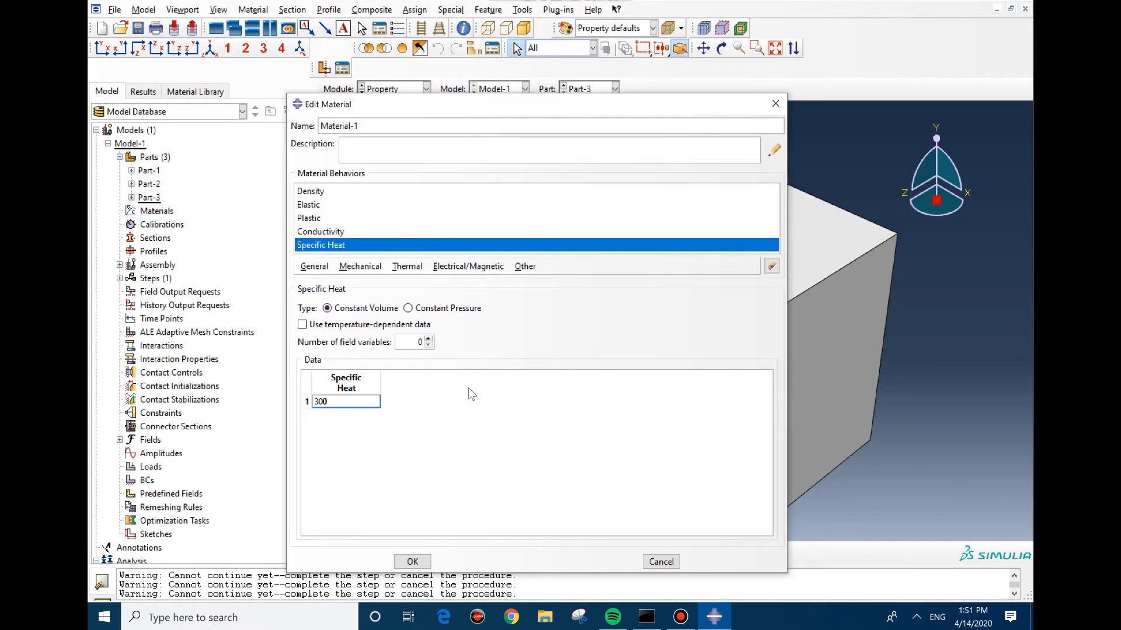
{"action": "left_click", "coordinate": [409, 563]}
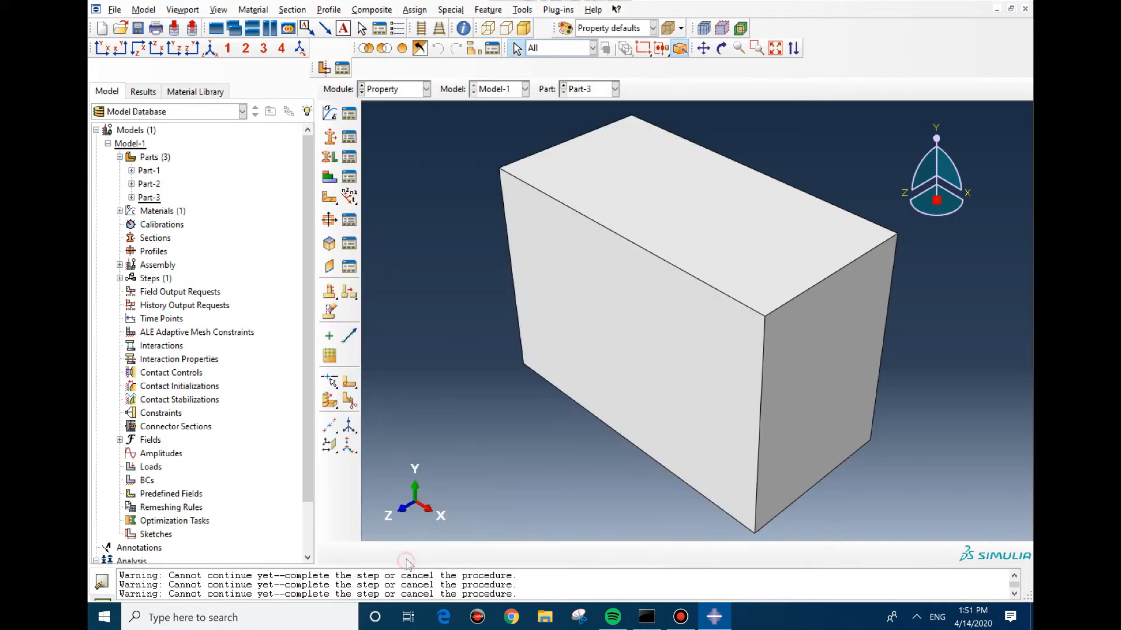
Step: Create a solid homogeneous section that uses Material-1
{"action": "left_click", "coordinate": [329, 139]}
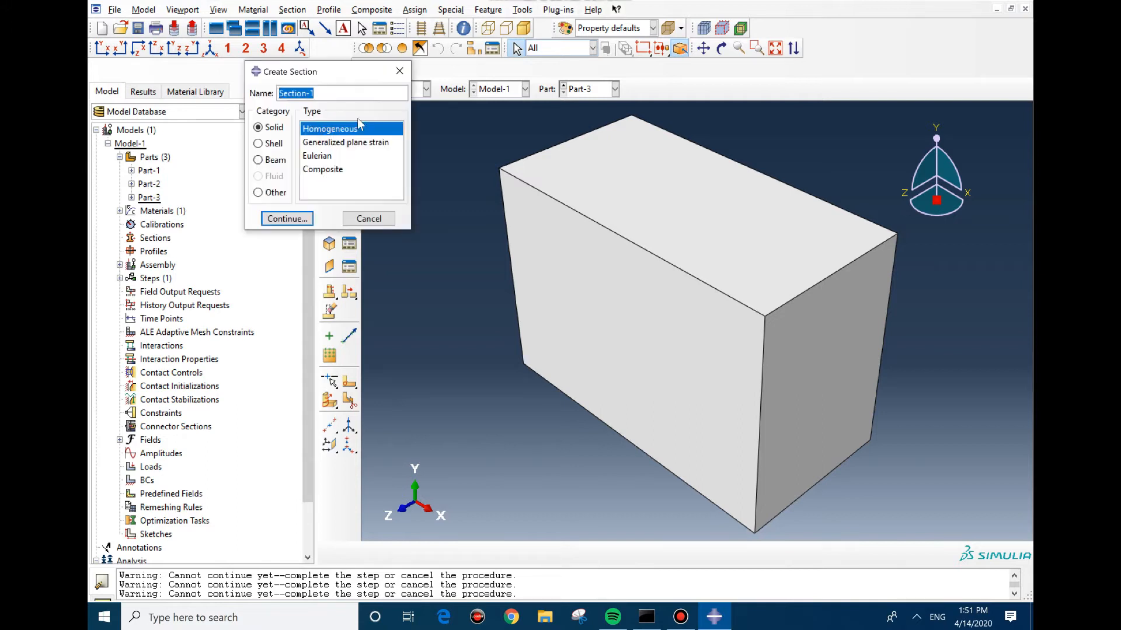
{"action": "left_click", "coordinate": [287, 219]}
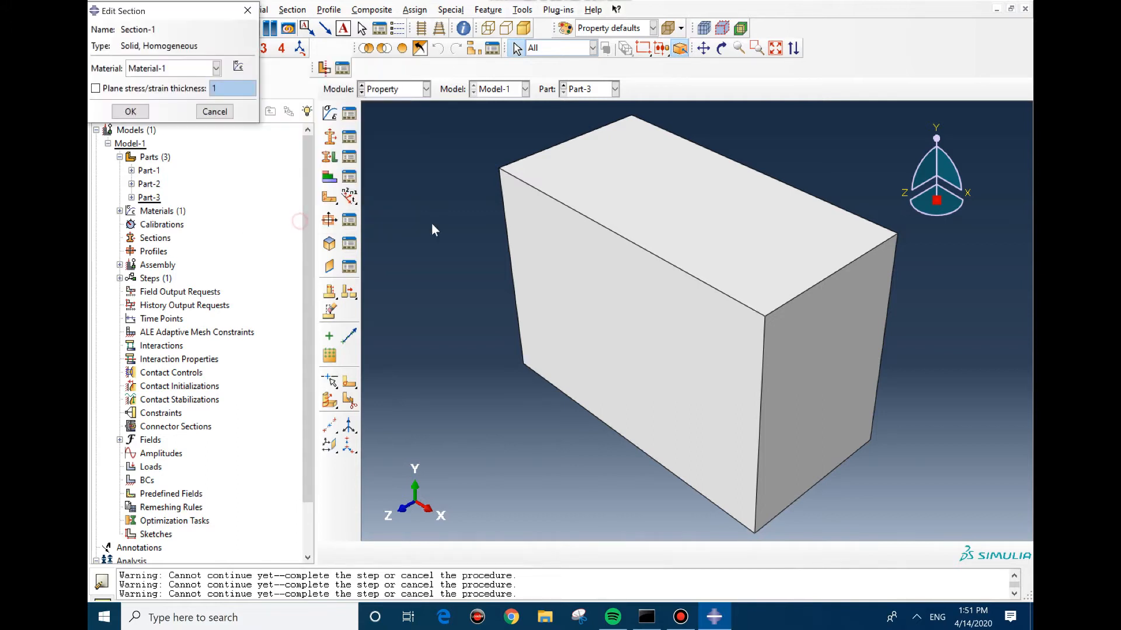
{"action": "left_click", "coordinate": [131, 112]}
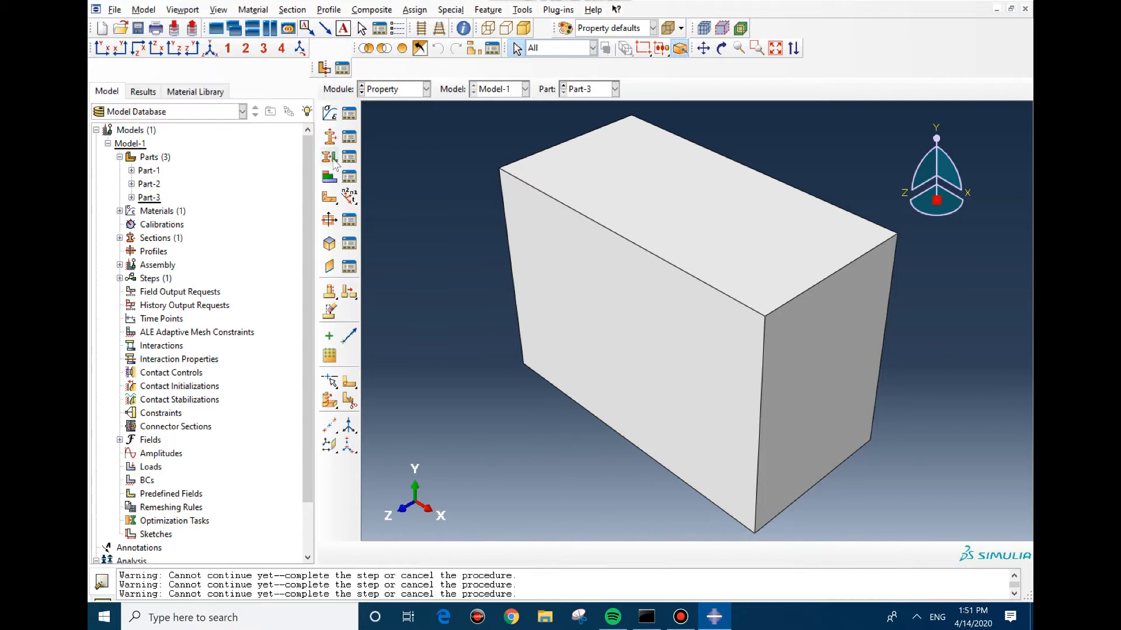
Step: Assign the solid homogeneous section to the whole Part-3 block without creating a set
{"action": "left_click", "coordinate": [330, 157]}
{"action": "left_click_drag", "start_coordinate": [459, 172], "coordinate": [818, 546]}
{"action": "left_click", "coordinate": [526, 553]}
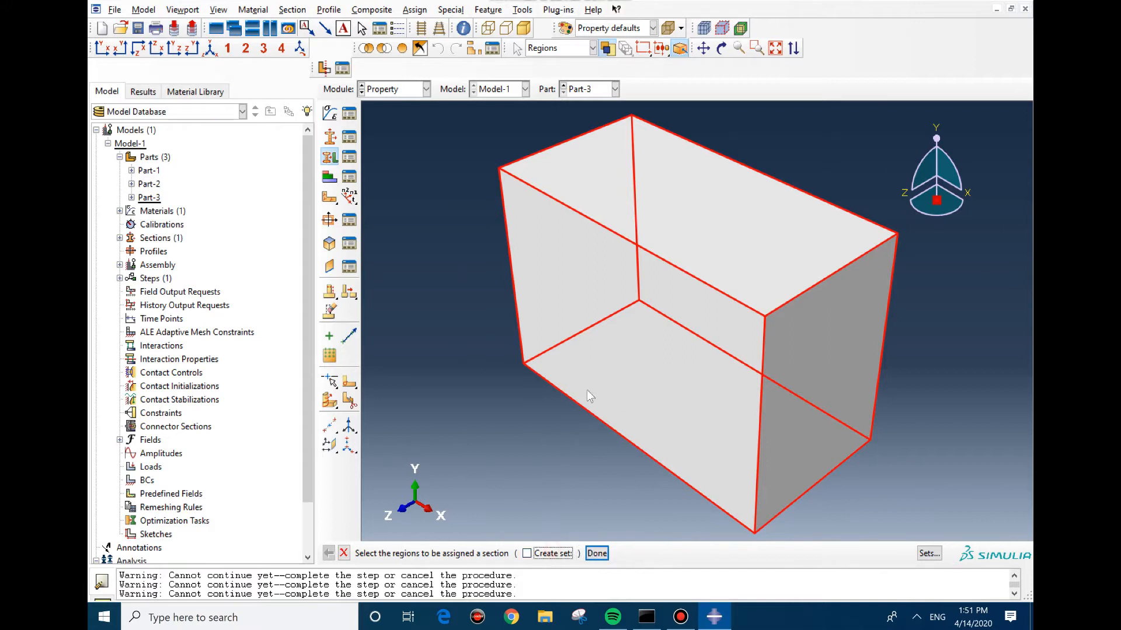
{"action": "left_click", "coordinate": [596, 553]}
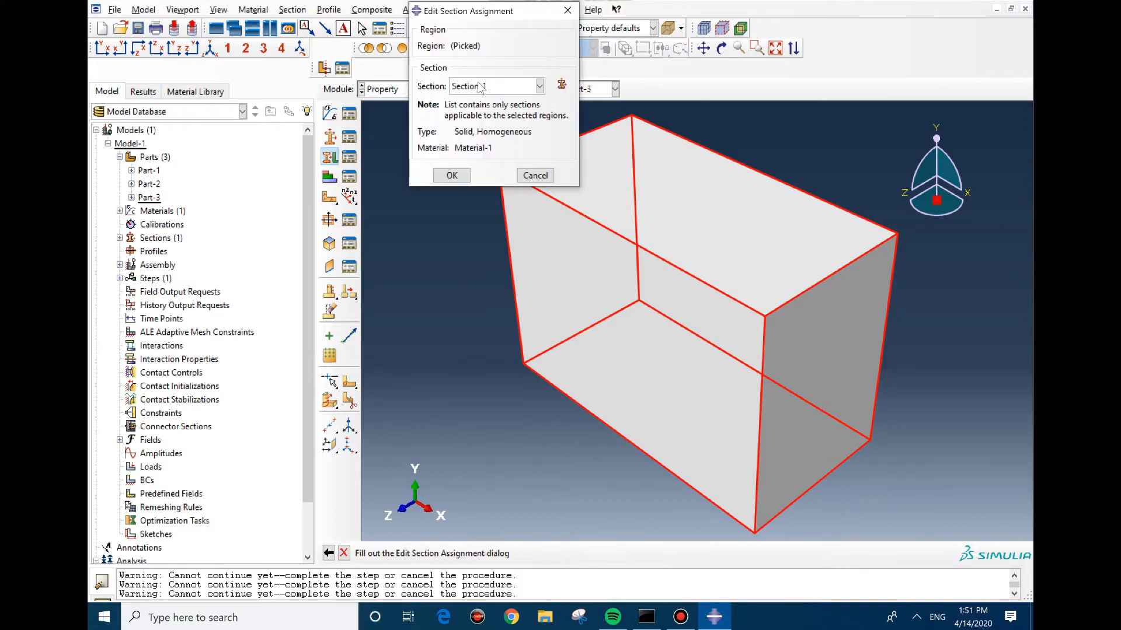
{"action": "left_click", "coordinate": [464, 174]}
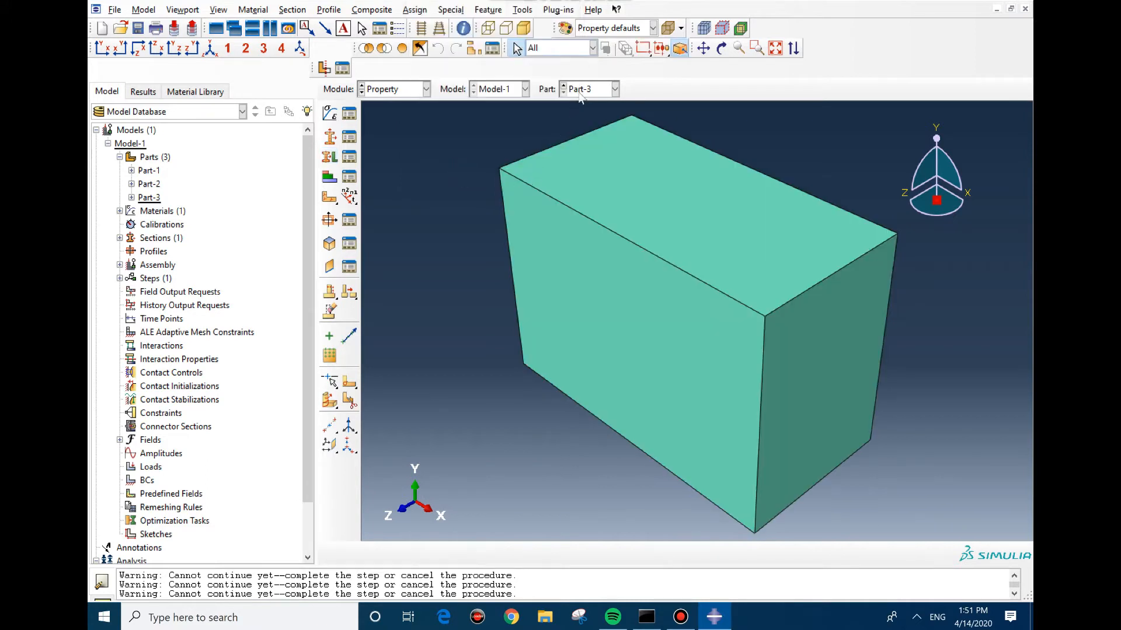
Step: Switch to Part-2 and create a homogeneous shell section with a thickness of 1 and Material-1
{"action": "left_click", "coordinate": [580, 94]}
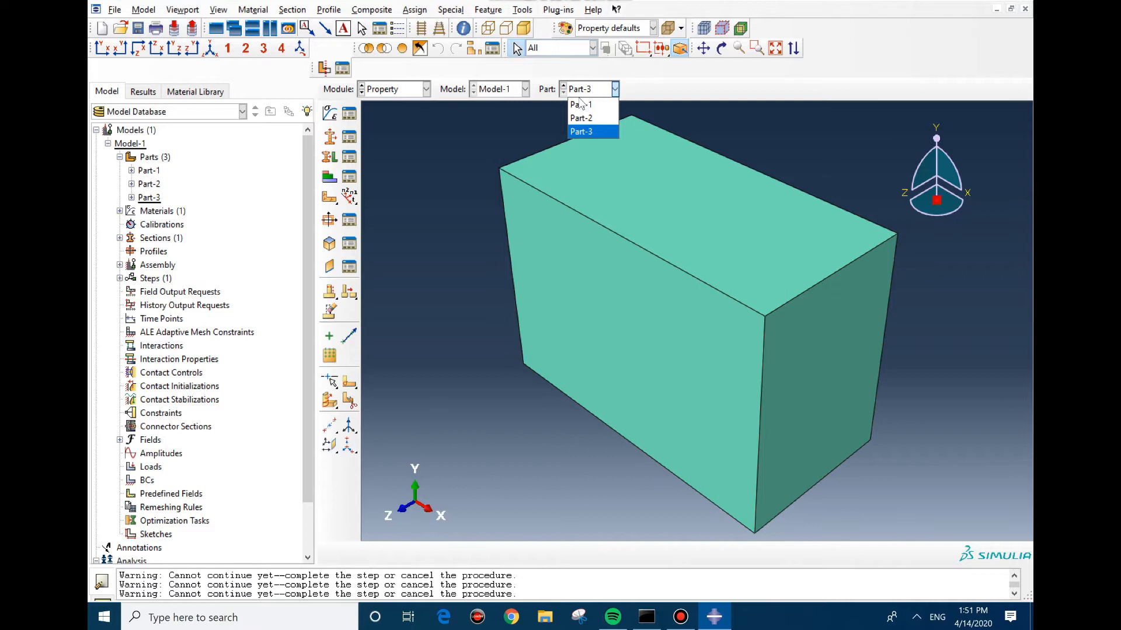
{"action": "left_click", "coordinate": [579, 116]}
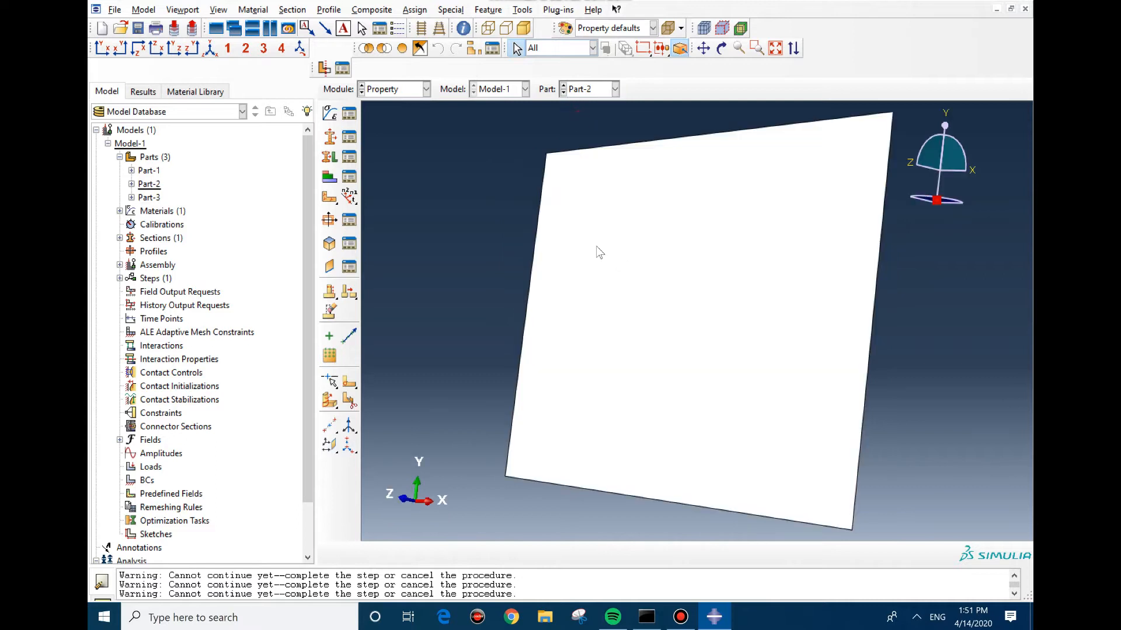
{"action": "left_click", "coordinate": [331, 137]}
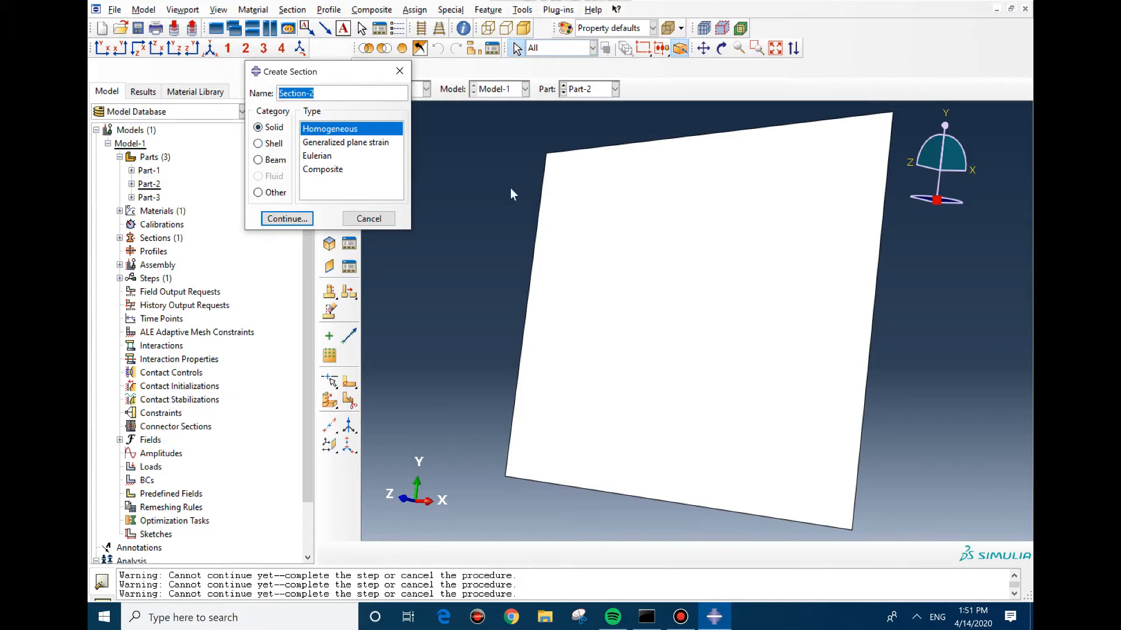
{"action": "left_click", "coordinate": [259, 144]}
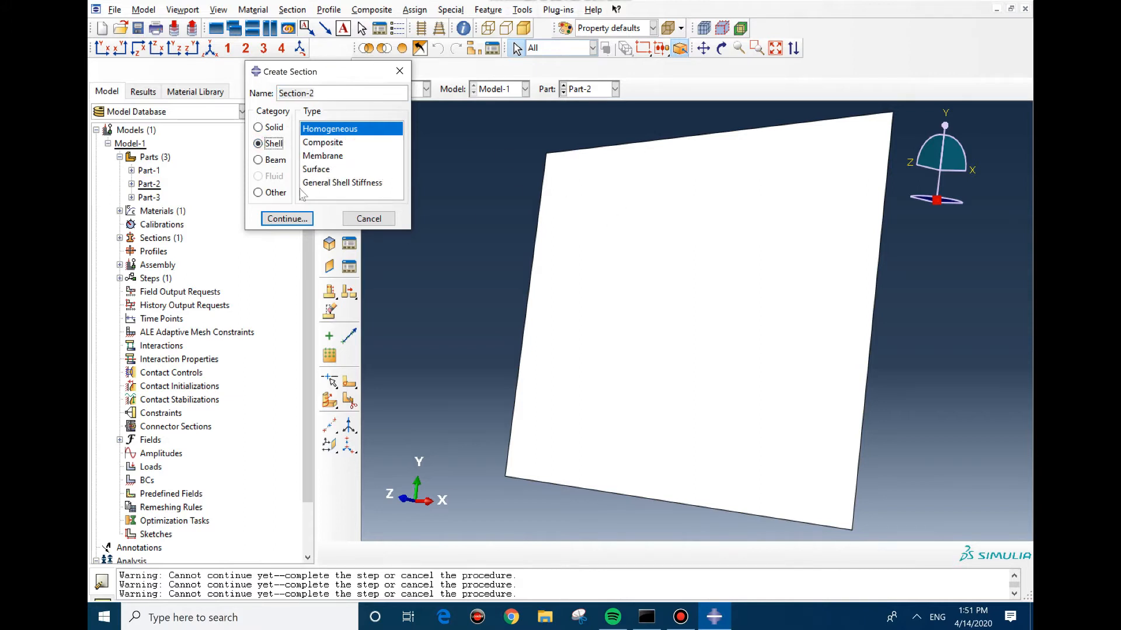
{"action": "left_click", "coordinate": [289, 219]}
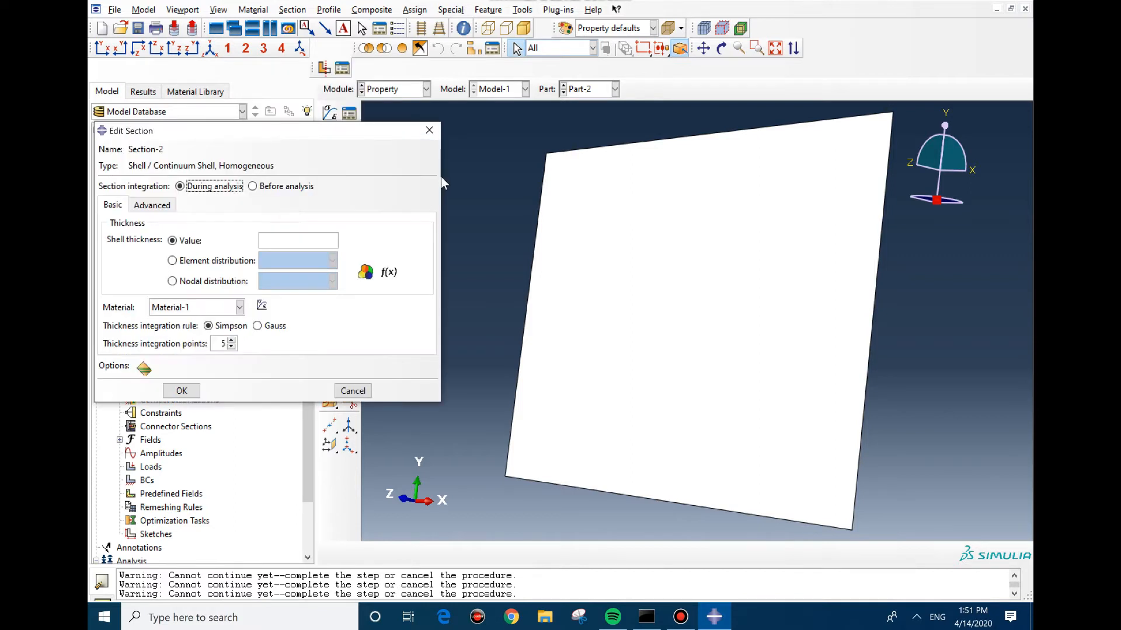
{"action": "left_click", "coordinate": [277, 241]}
{"action": "type", "text": "3"}
{"action": "key", "text": "BackSpace"}
{"action": "type", "text": "1"}
{"action": "left_click", "coordinate": [161, 310]}
{"action": "left_click", "coordinate": [175, 320]}
{"action": "left_click", "coordinate": [181, 391]}
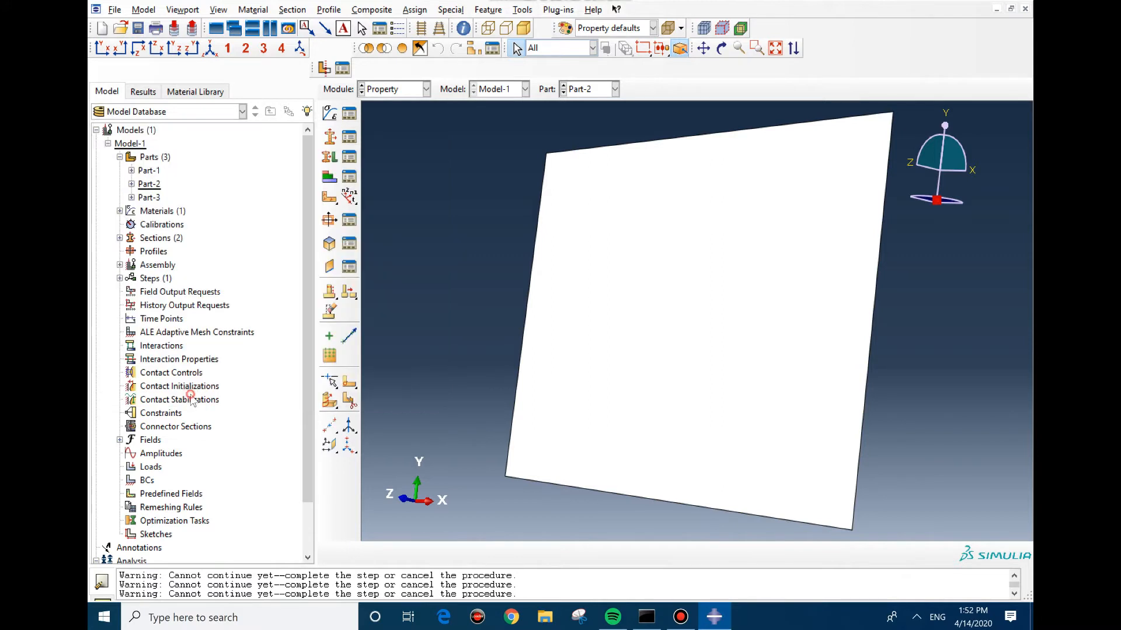
Step: Assign the homogeneous shell section to the face of Part-2
{"action": "left_click", "coordinate": [326, 159]}
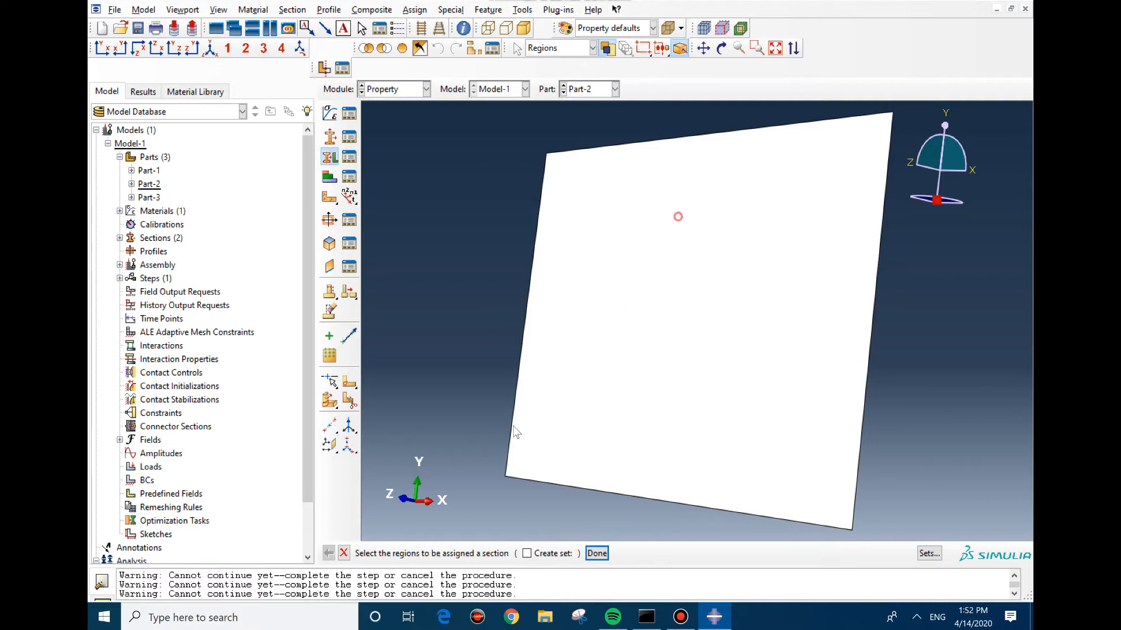
{"action": "left_click", "coordinate": [679, 221]}
{"action": "left_click", "coordinate": [596, 553]}
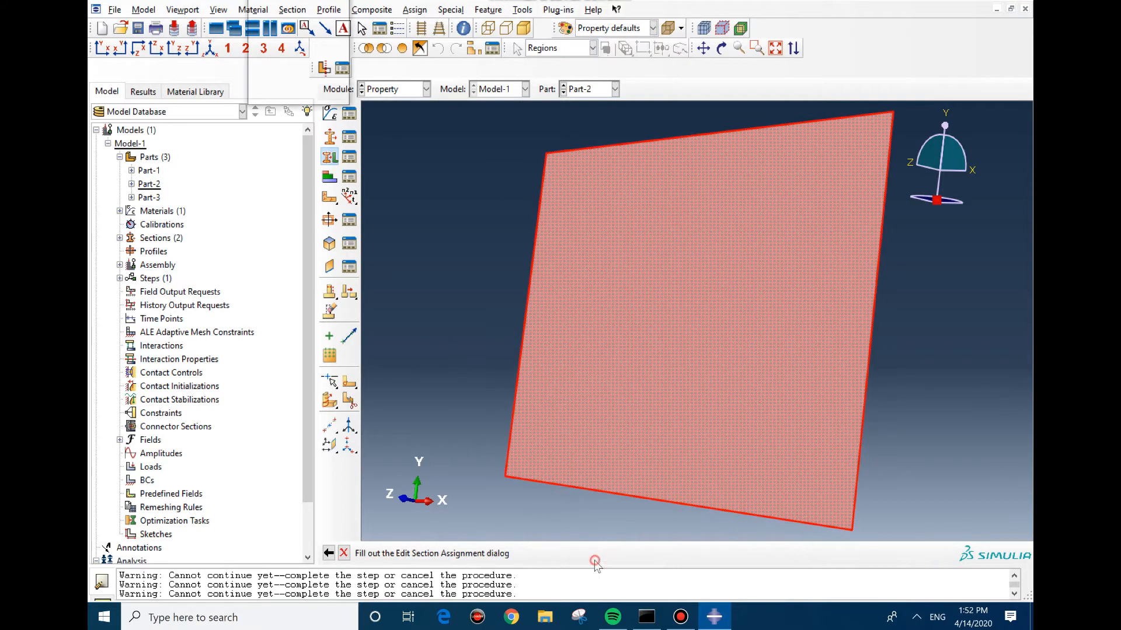
{"action": "left_click", "coordinate": [461, 215]}
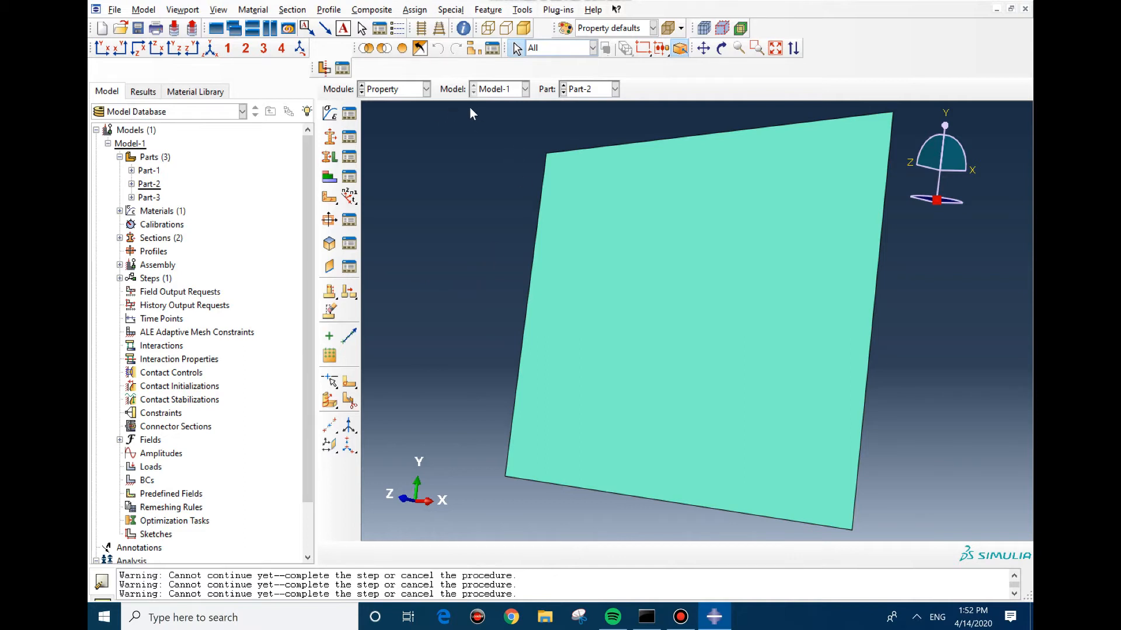
Step: Switch to the Assembly module and create an independent instance of Part-3
{"action": "left_click", "coordinate": [418, 92]}
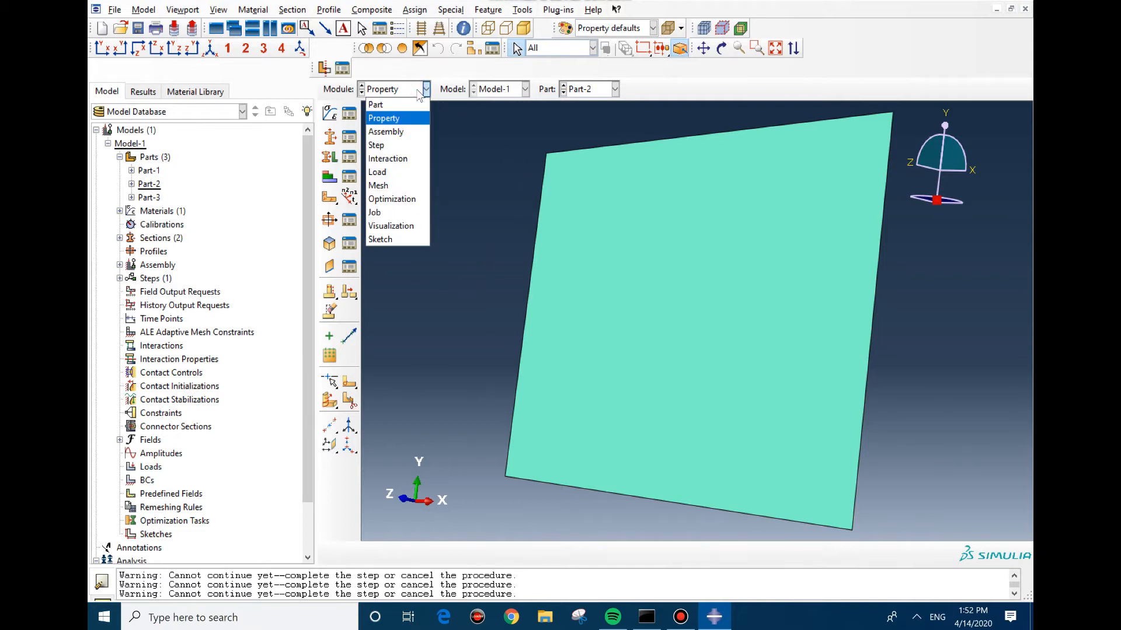
{"action": "left_click", "coordinate": [385, 132]}
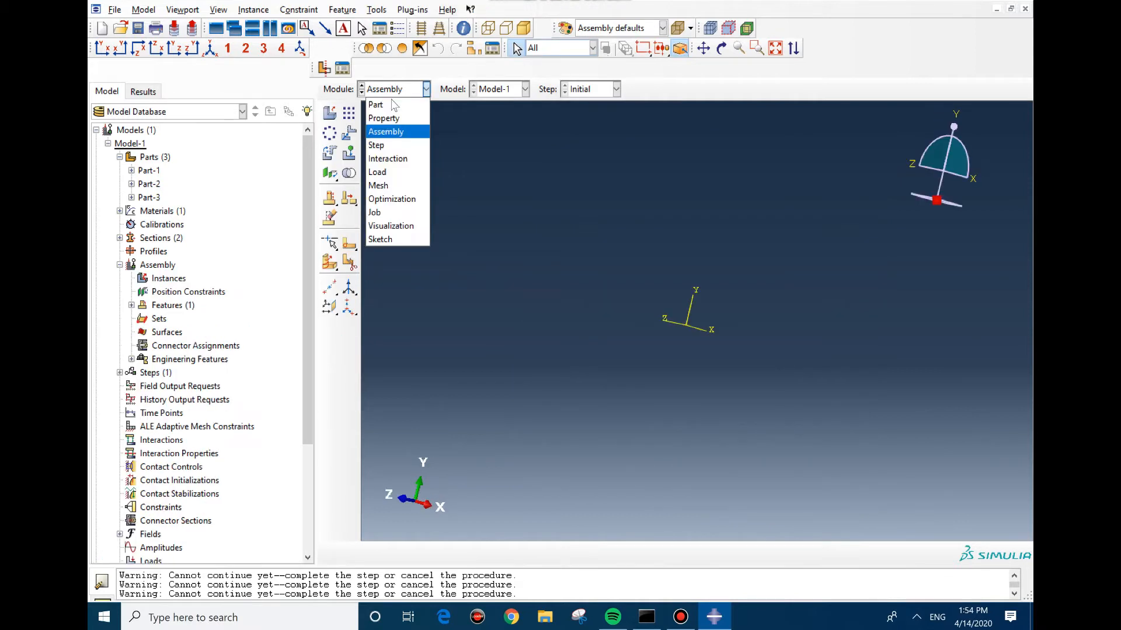
{"action": "left_click", "coordinate": [398, 133]}
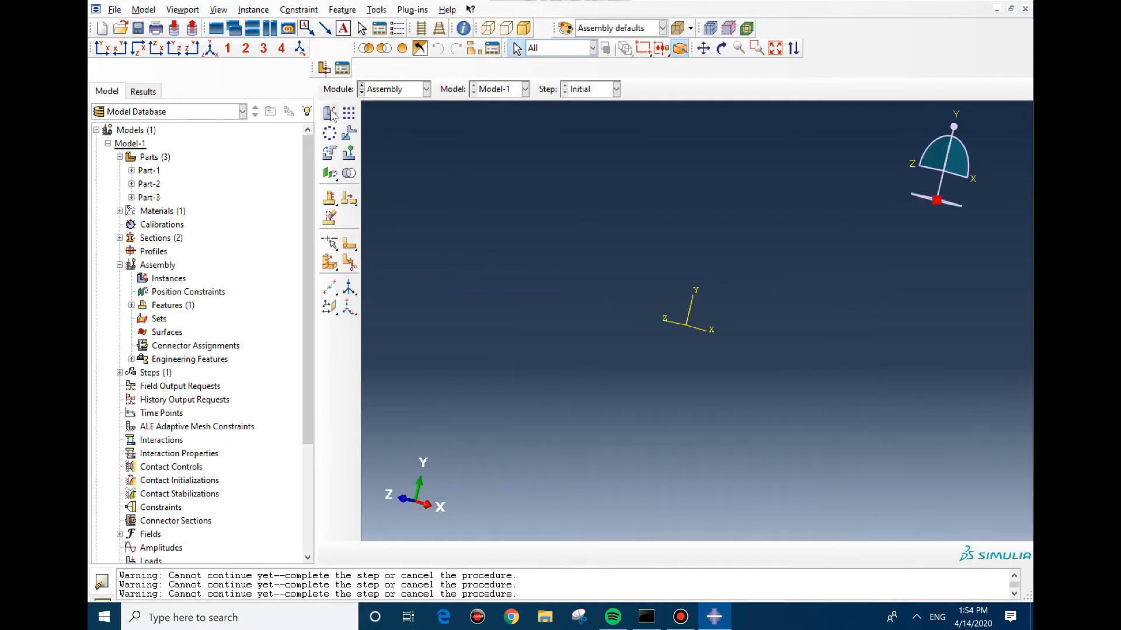
{"action": "left_click", "coordinate": [330, 113]}
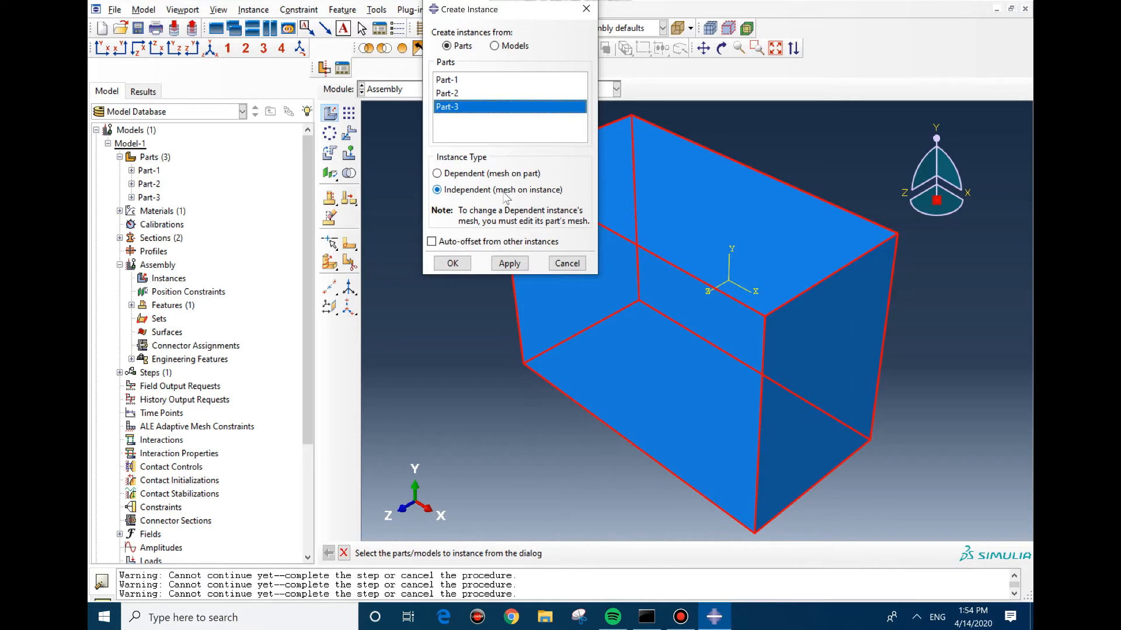
{"action": "left_click", "coordinate": [458, 266]}
Step: Switch to the Mesh module and mesh the Part-3 instance in the assembly
{"action": "left_click", "coordinate": [412, 89]}
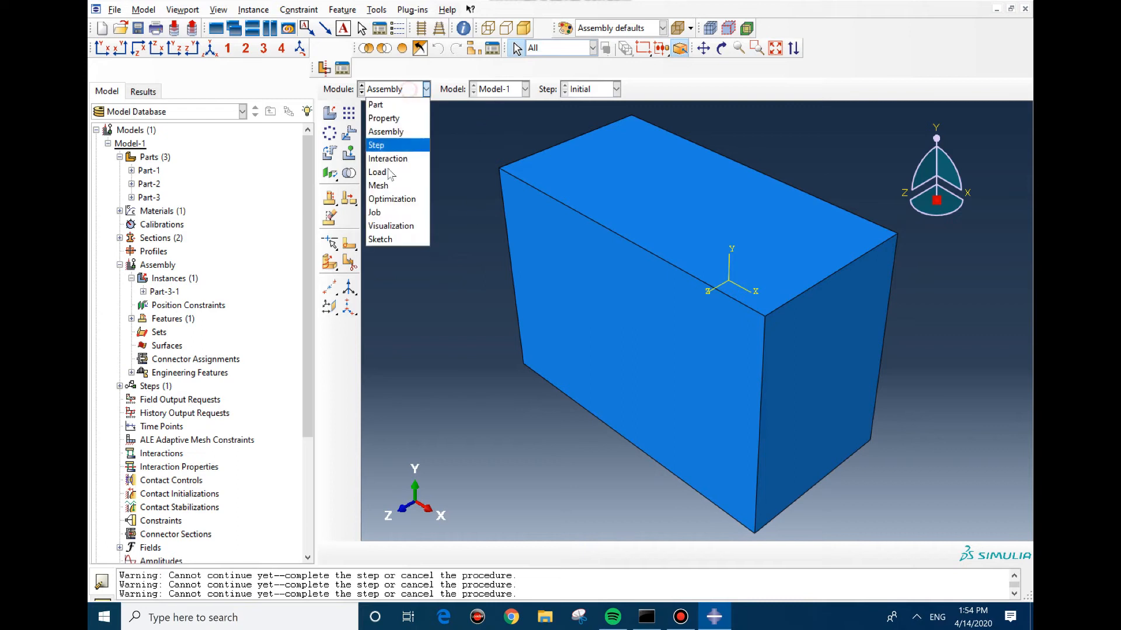
{"action": "left_click", "coordinate": [384, 186]}
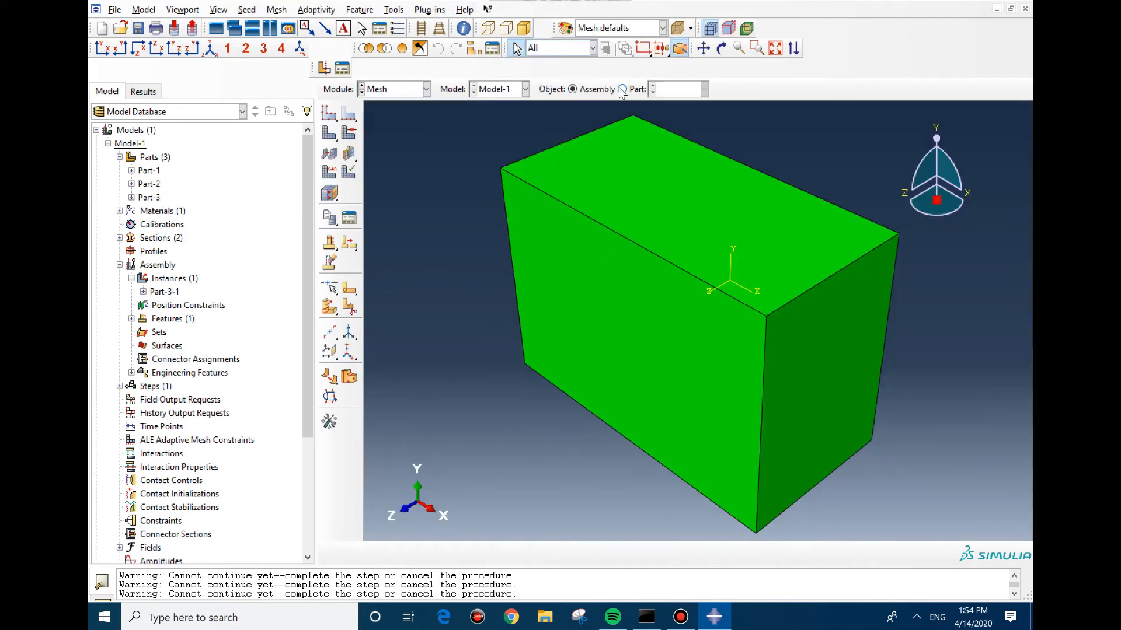
{"action": "left_click", "coordinate": [329, 133]}
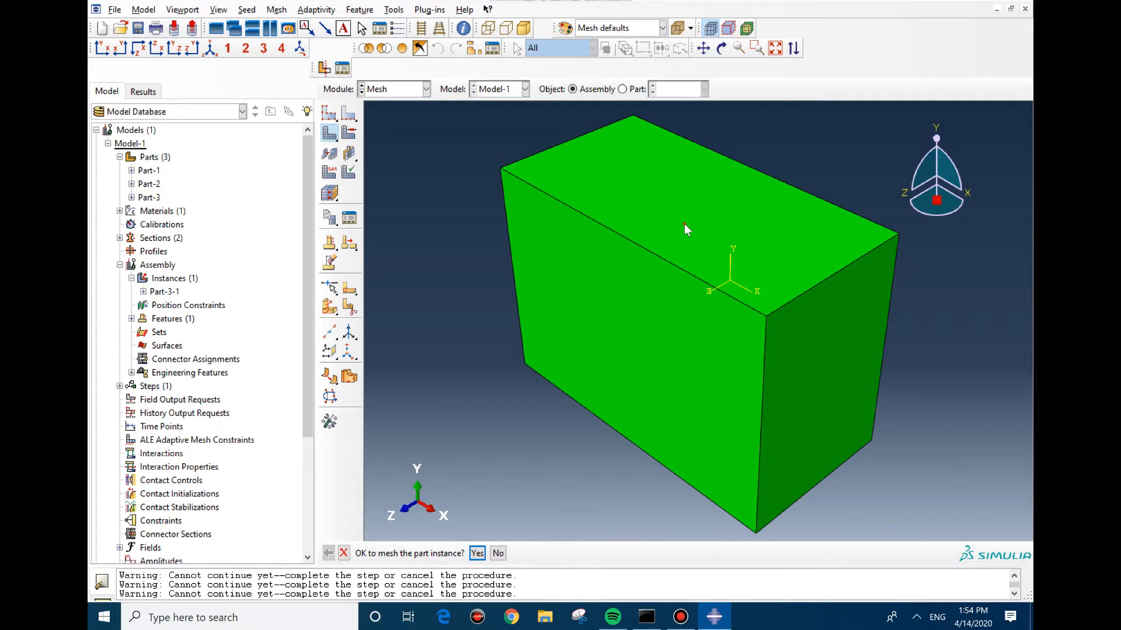
{"action": "middle_click", "coordinate": [605, 269]}
Step: Change the mesh object from the assembly to Part-3 and try to mesh the part itself
{"action": "left_click", "coordinate": [624, 89]}
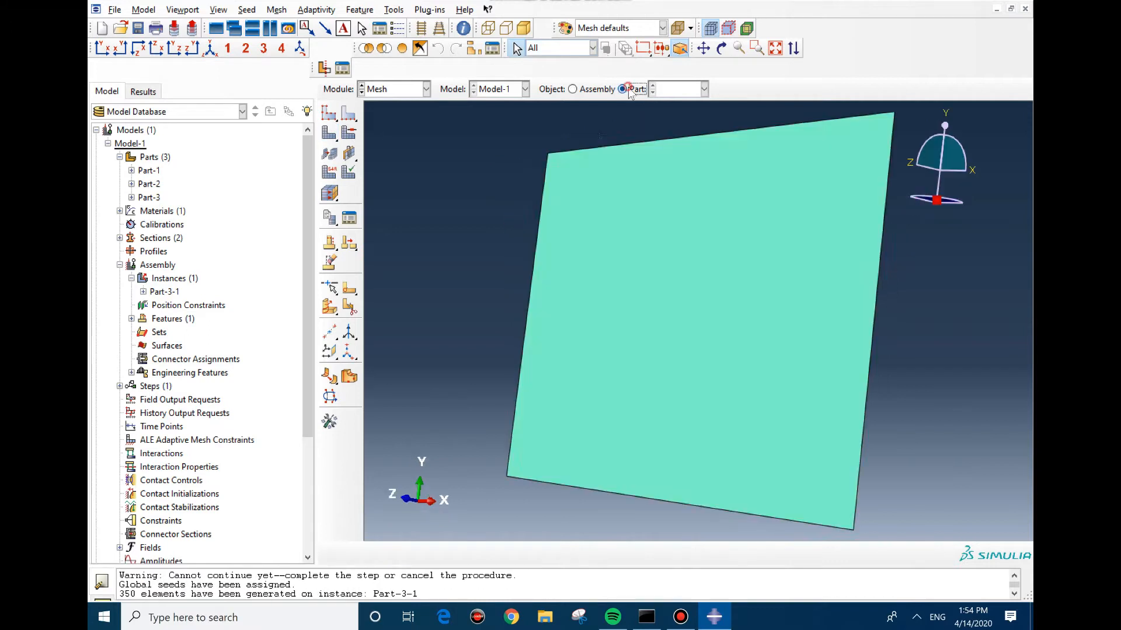
{"action": "left_click", "coordinate": [674, 89]}
{"action": "left_click", "coordinate": [679, 103]}
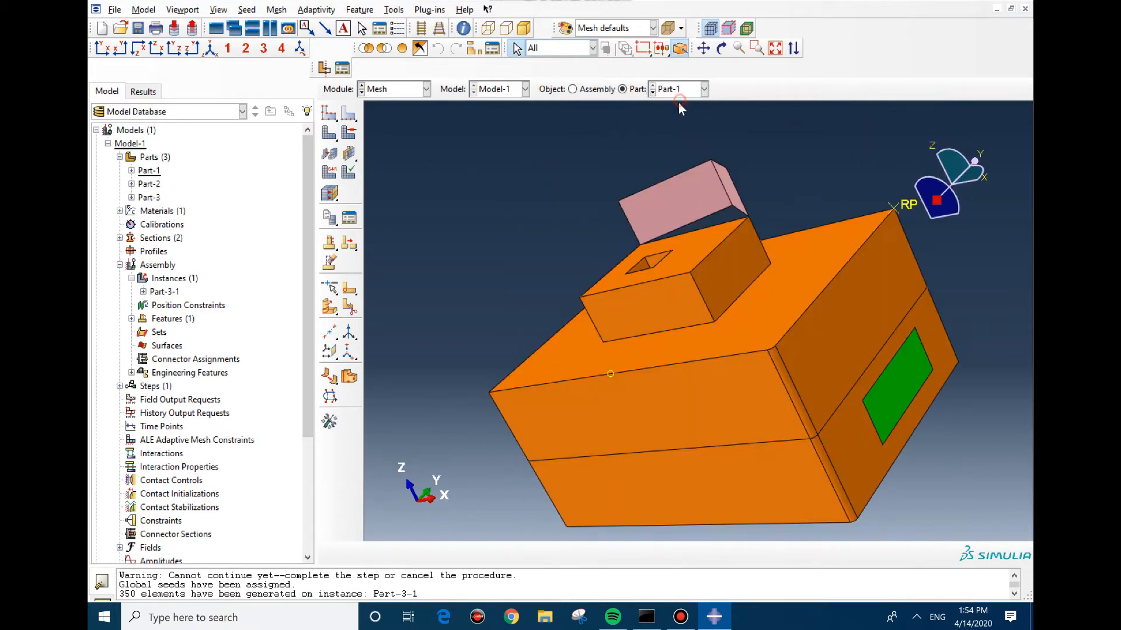
{"action": "left_click", "coordinate": [675, 90]}
{"action": "left_click", "coordinate": [672, 131]}
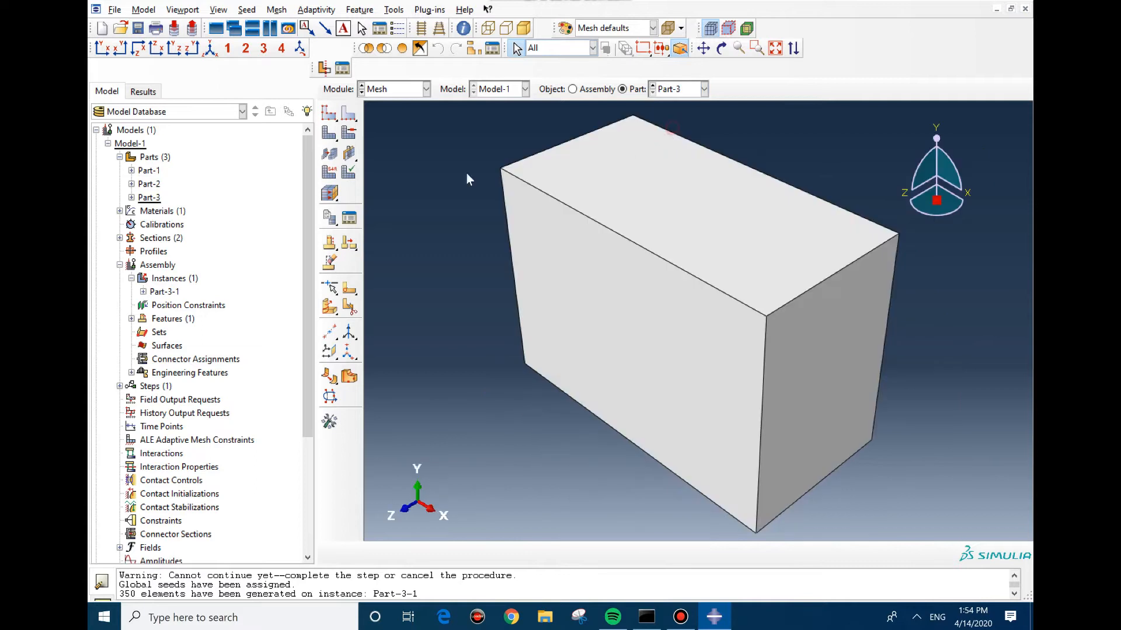
{"action": "left_click", "coordinate": [329, 133]}
{"action": "left_click", "coordinate": [559, 332]}
Step: Return to the Assembly module and create a second independent instance of Part-3
{"action": "left_click", "coordinate": [402, 89]}
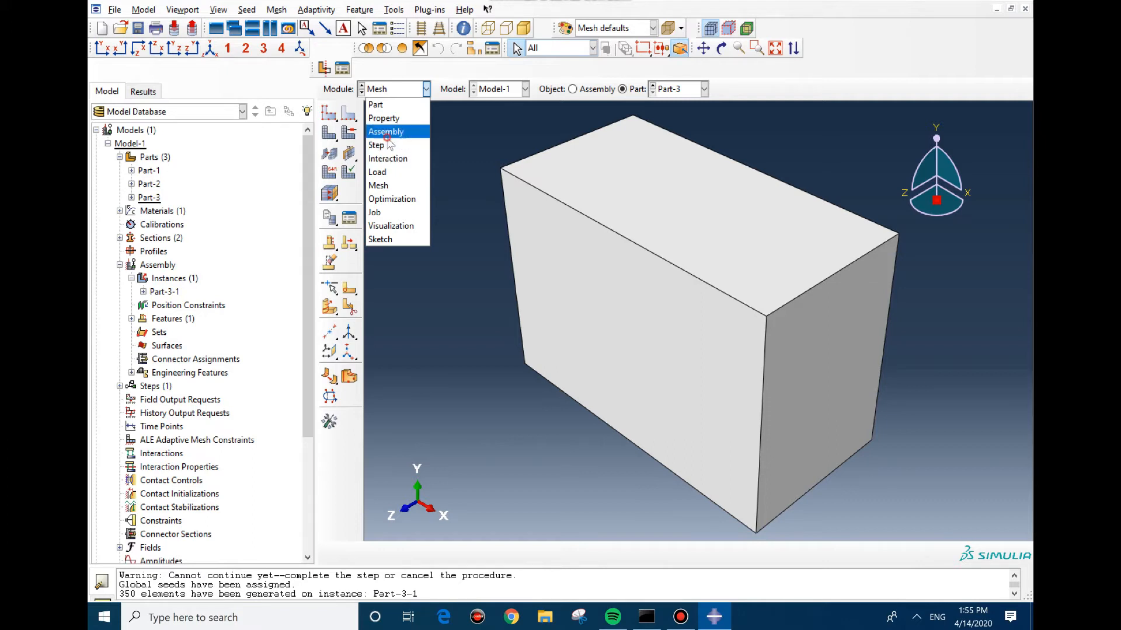
{"action": "left_click", "coordinate": [385, 132]}
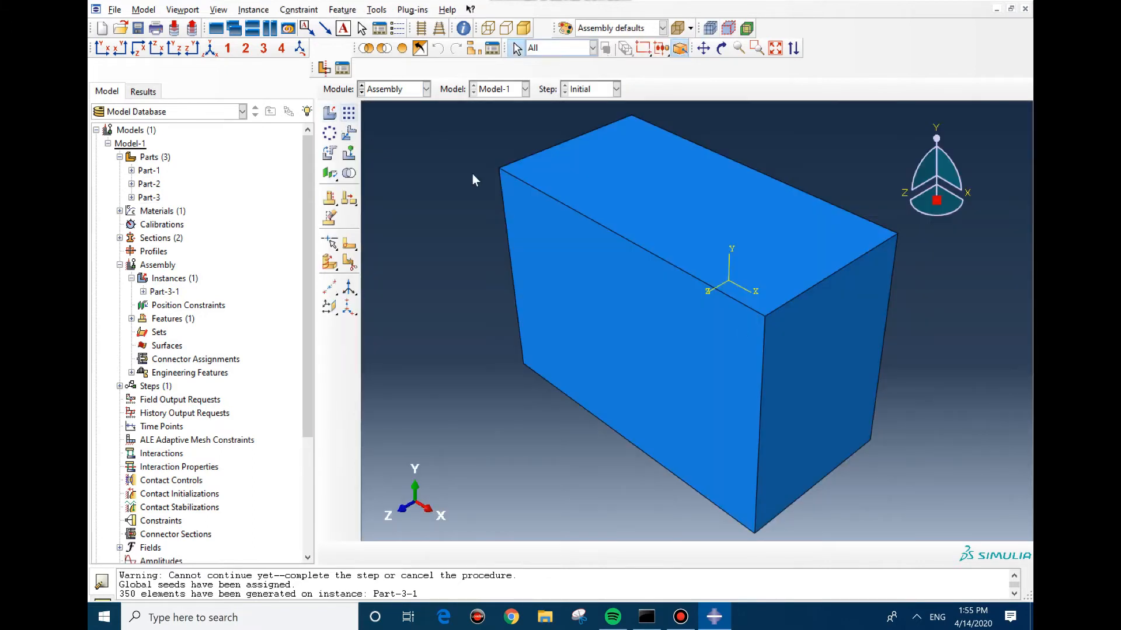
{"action": "left_click", "coordinate": [330, 113]}
{"action": "left_click", "coordinate": [447, 107]}
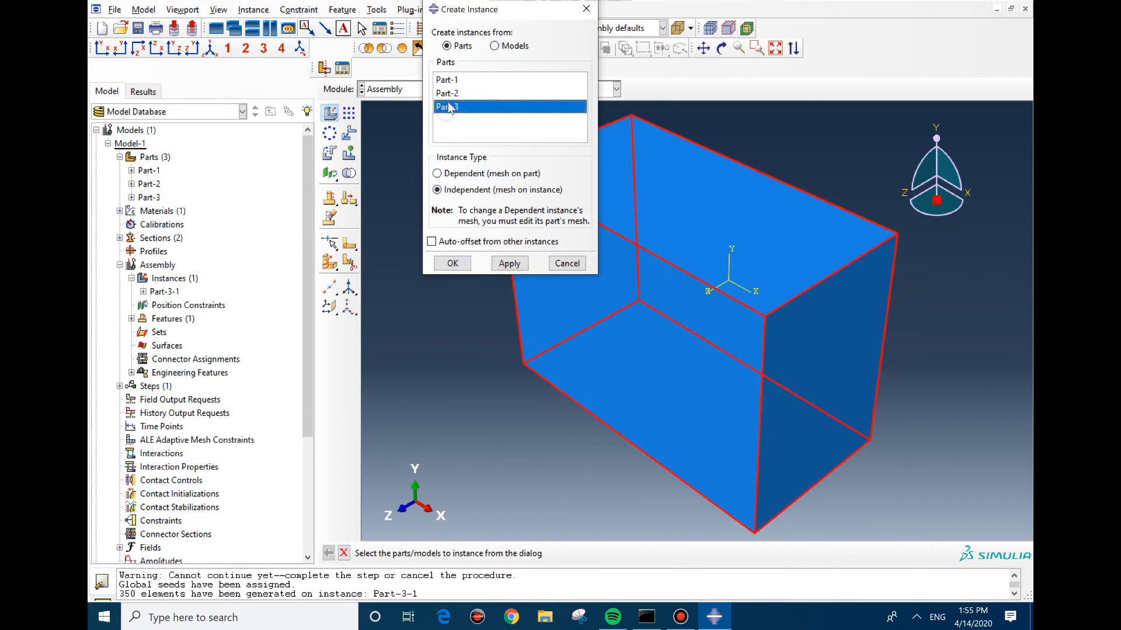
{"action": "left_click", "coordinate": [464, 263]}
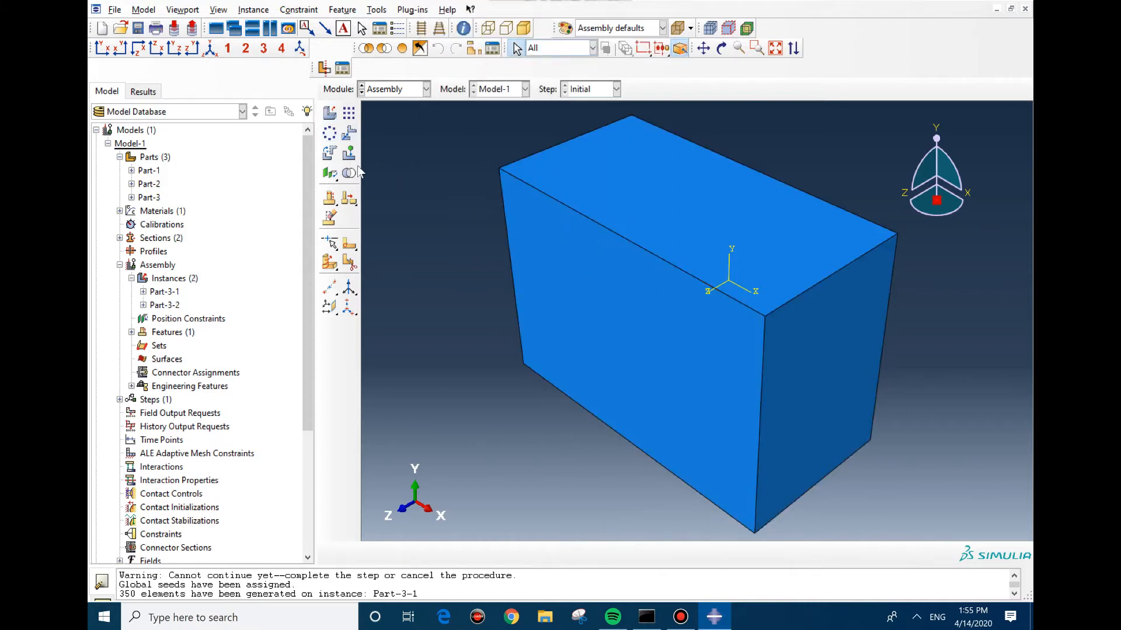
Step: Translate the second Part-3 instance from its rear top corner at the X end to the front top corner at the block's opposite end
{"action": "left_click", "coordinate": [349, 133]}
{"action": "left_click", "coordinate": [889, 234]}
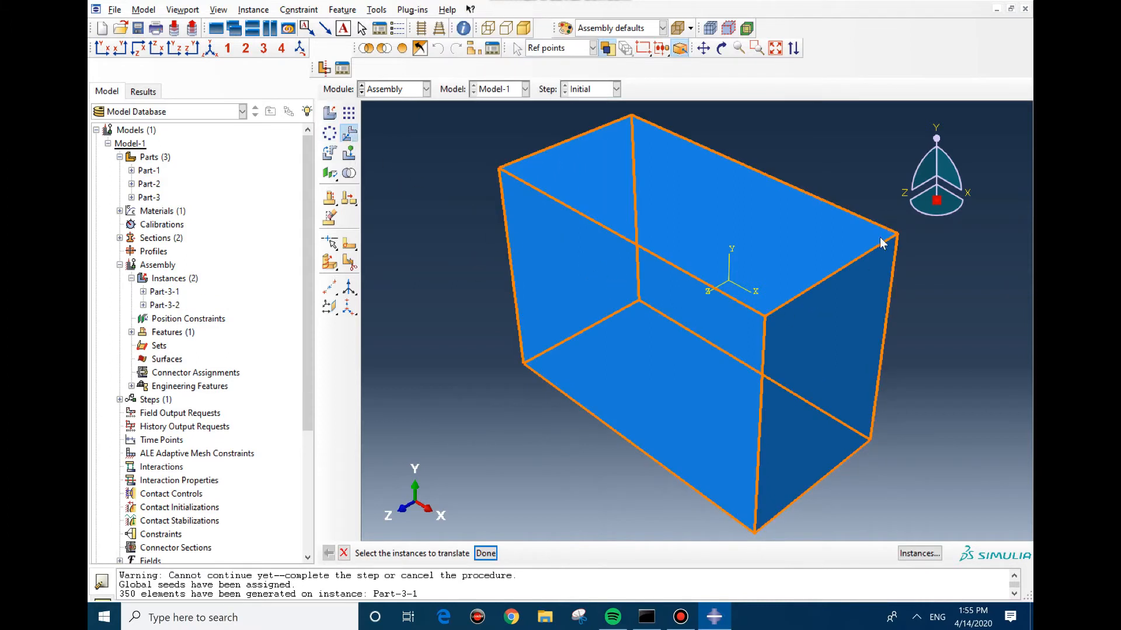
{"action": "middle_click", "coordinate": [882, 244]}
{"action": "left_click", "coordinate": [897, 234]}
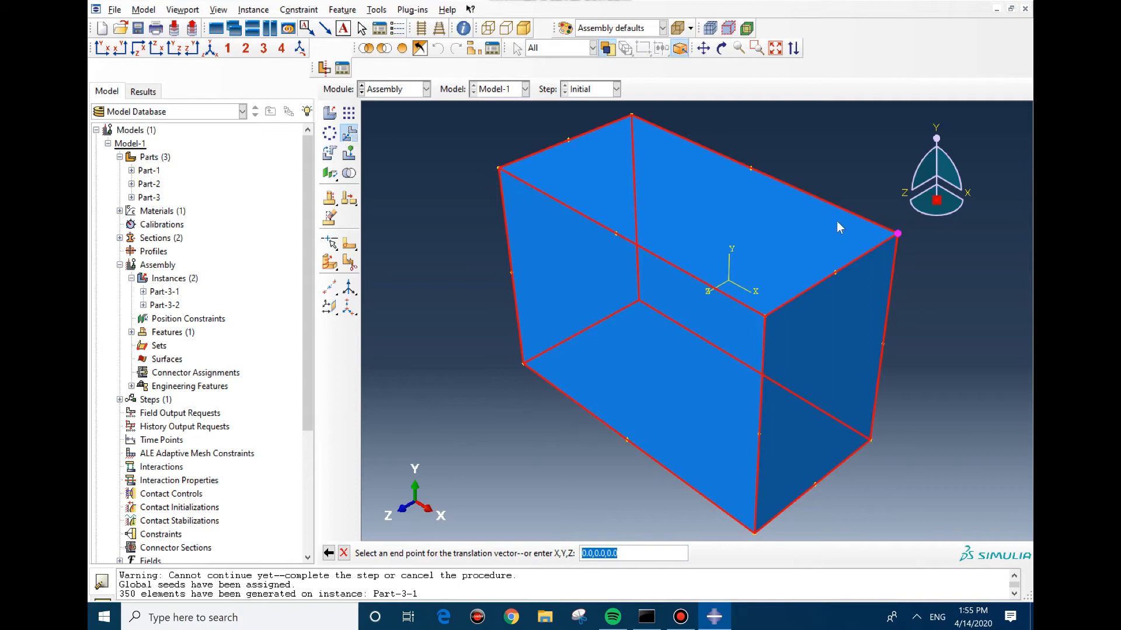
{"action": "left_click", "coordinate": [499, 168]}
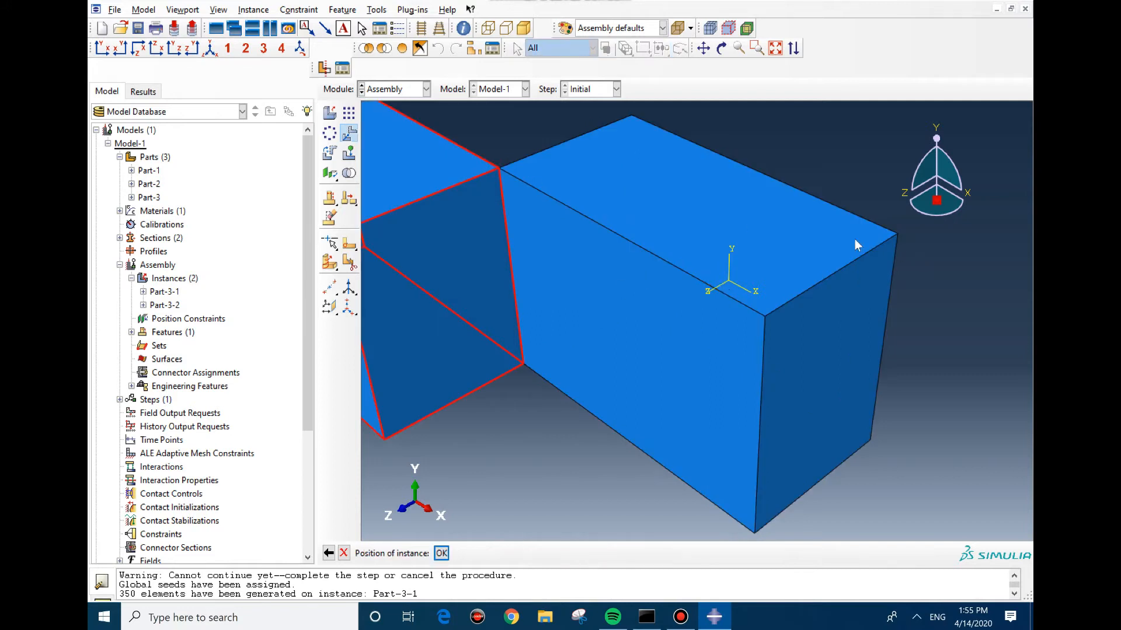
{"action": "scroll", "coordinate": [914, 337], "scroll_direction": "up", "scroll_amount": 5}
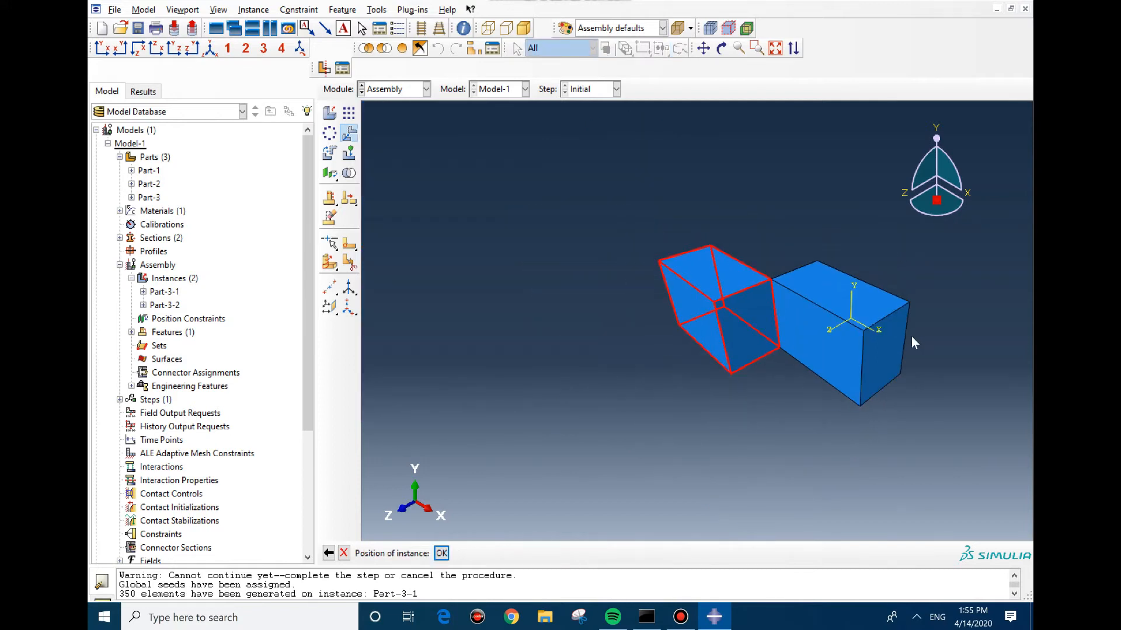
{"action": "middle_click", "coordinate": [812, 322]}
Step: Translate the second Part-3 instance from its rear top corner to the first block's front top corner nearest the view
{"action": "left_click", "coordinate": [349, 135]}
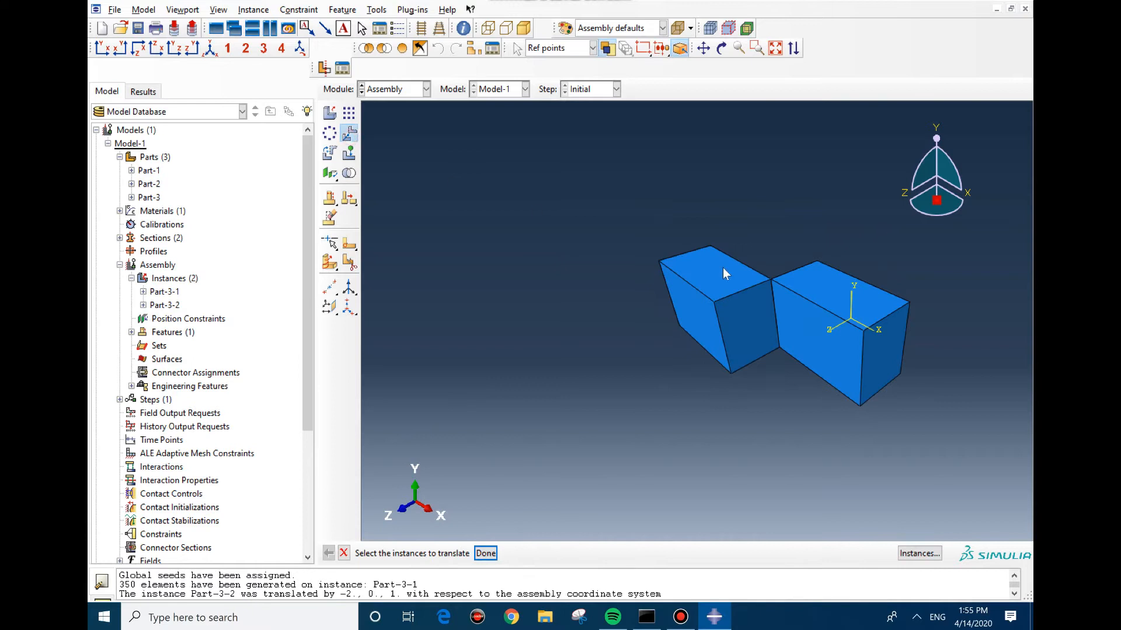
{"action": "left_click", "coordinate": [719, 282]}
{"action": "middle_click", "coordinate": [707, 334]}
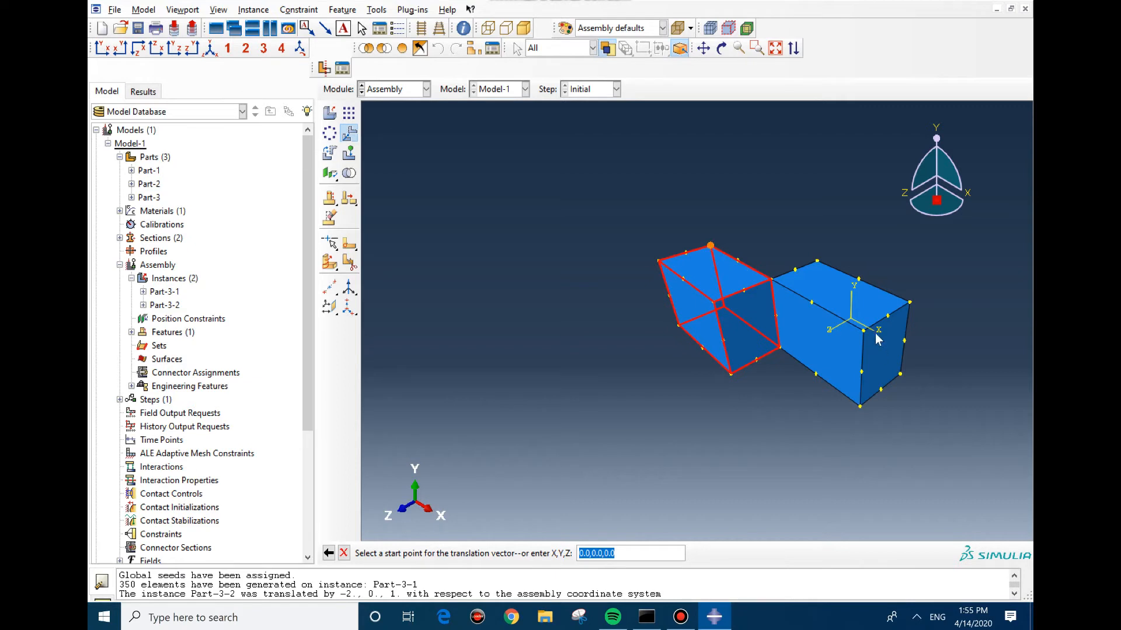
{"action": "left_click", "coordinate": [711, 248]}
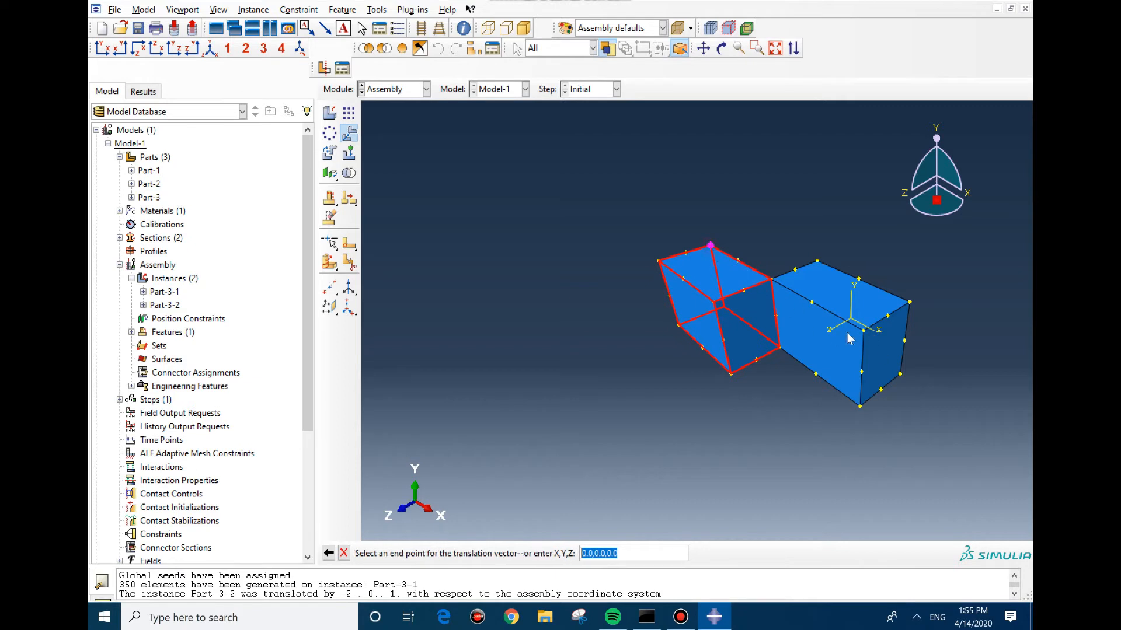
{"action": "left_click", "coordinate": [862, 332]}
{"action": "middle_click", "coordinate": [801, 432]}
Step: Rotate the second Part-3 instance by 90 degrees about the vertical edge where the two blocks meet
{"action": "left_click_drag", "start_coordinate": [804, 433], "coordinate": [859, 221], "text": "ctrl+alt"}
{"action": "mouse_move", "coordinate": [655, 305]}
{"action": "left_mouse_down", "text": "ctrl+alt"}
{"action": "mouse_move", "coordinate": [623, 136]}
{"action": "mouse_move", "coordinate": [614, 139]}
{"action": "left_mouse_up", "text": "ctrl+alt"}
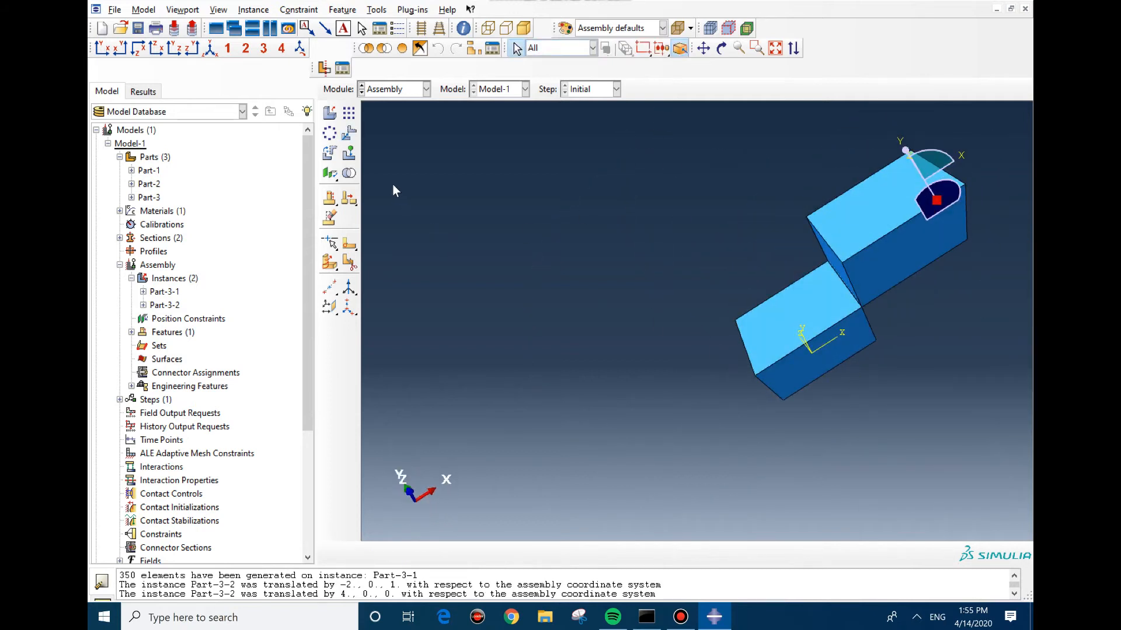
{"action": "left_click", "coordinate": [329, 152]}
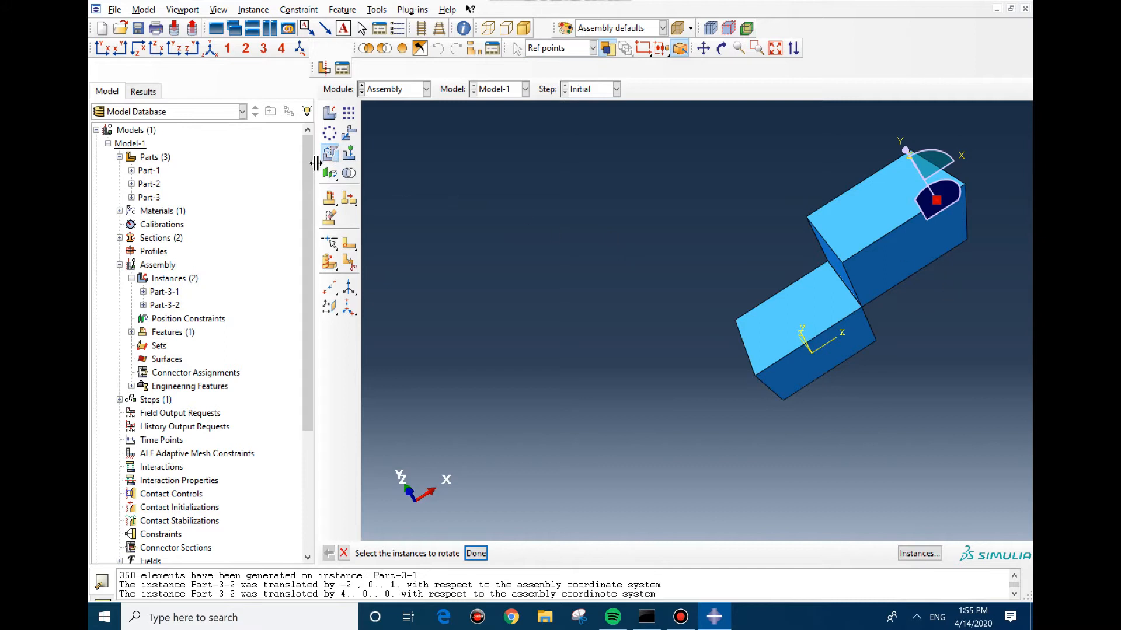
{"action": "left_click", "coordinate": [836, 240]}
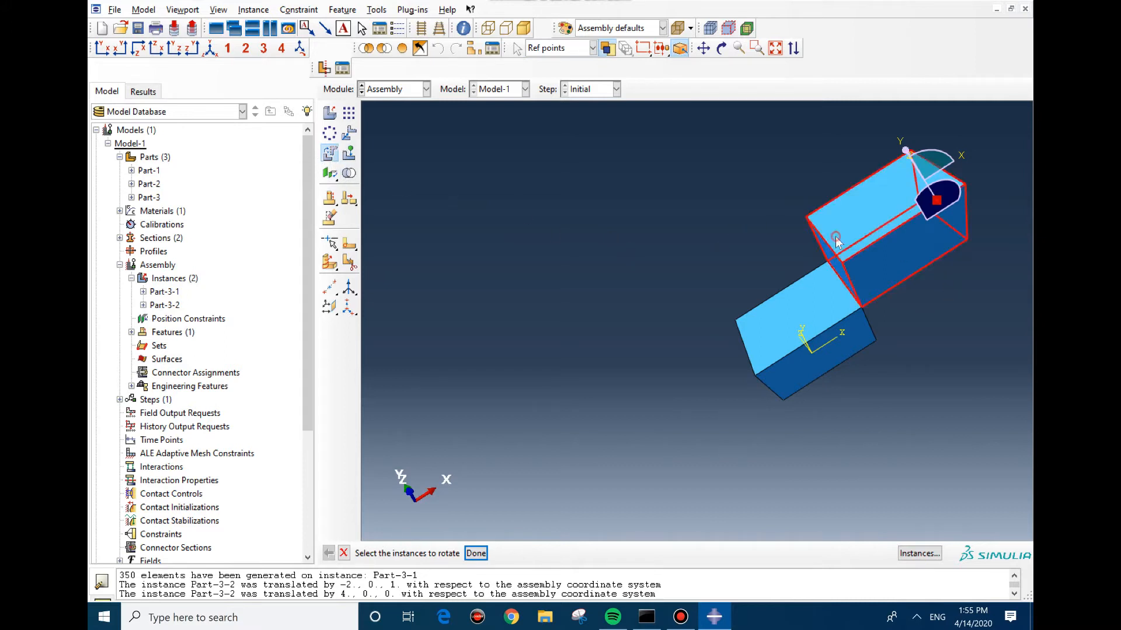
{"action": "middle_click", "coordinate": [837, 257]}
{"action": "left_click", "coordinate": [861, 308]}
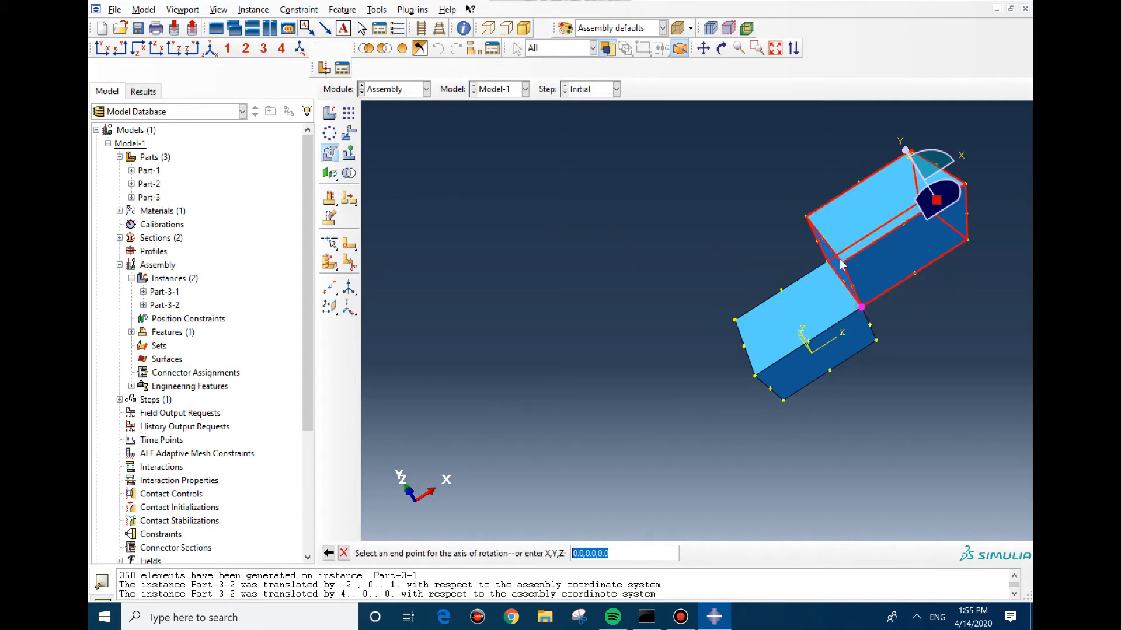
{"action": "left_click", "coordinate": [827, 261]}
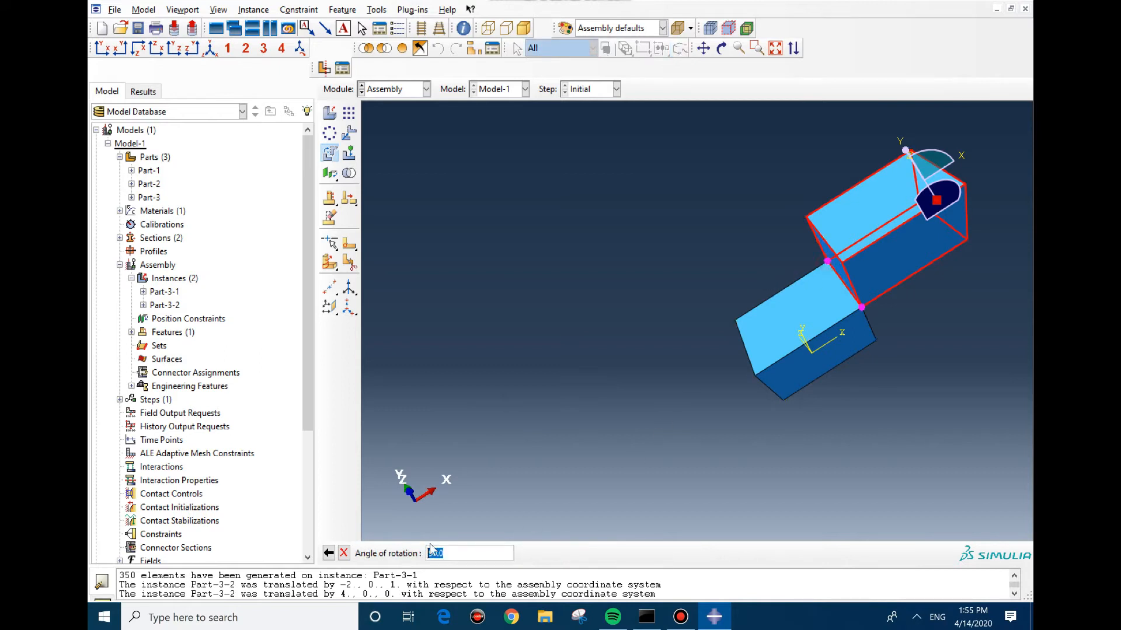
{"action": "key", "text": "Return"}
{"action": "middle_click", "coordinate": [612, 367]}
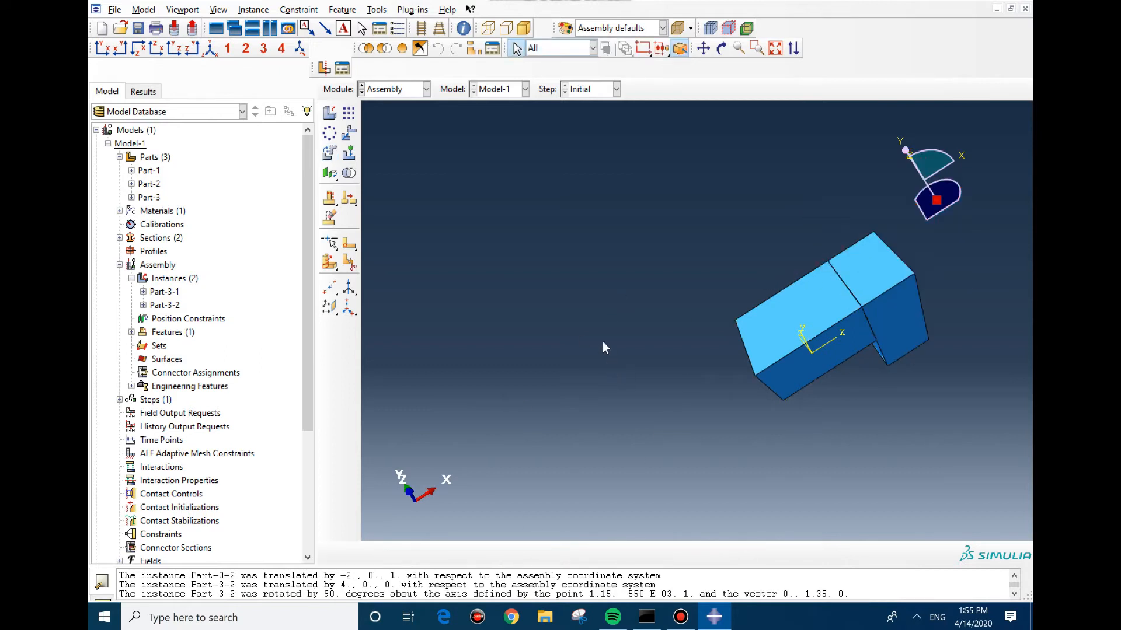
Step: Delete the Part-3-2 instance from the assembly
{"action": "left_click", "coordinate": [161, 305]}
{"action": "right_click", "coordinate": [165, 306]}
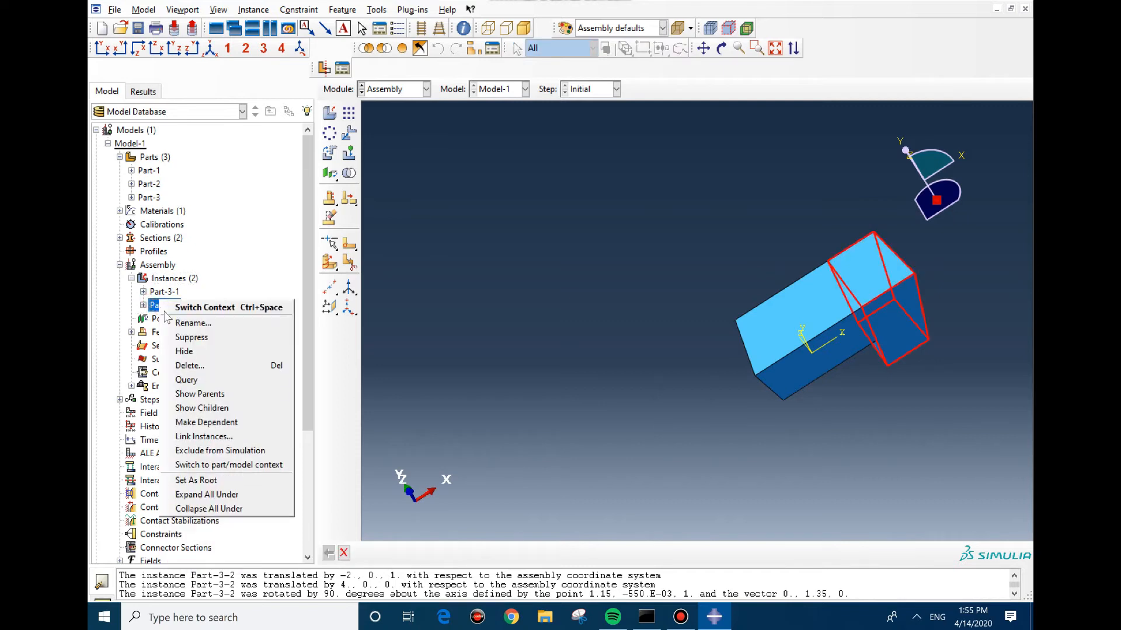
{"action": "left_click", "coordinate": [192, 365]}
{"action": "left_click", "coordinate": [520, 320]}
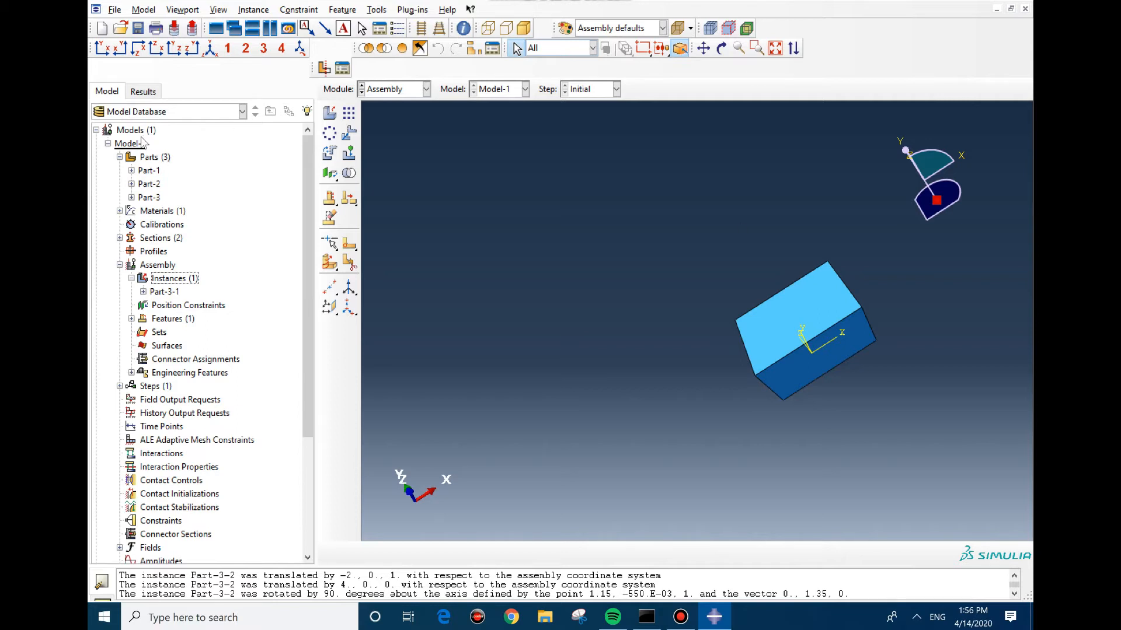
Step: Collapse the Parts and Assembly branches of the model tree and select Parts
{"action": "scroll", "coordinate": [120, 146], "scroll_direction": "down", "scroll_amount": 1}
{"action": "left_click", "coordinate": [120, 144]}
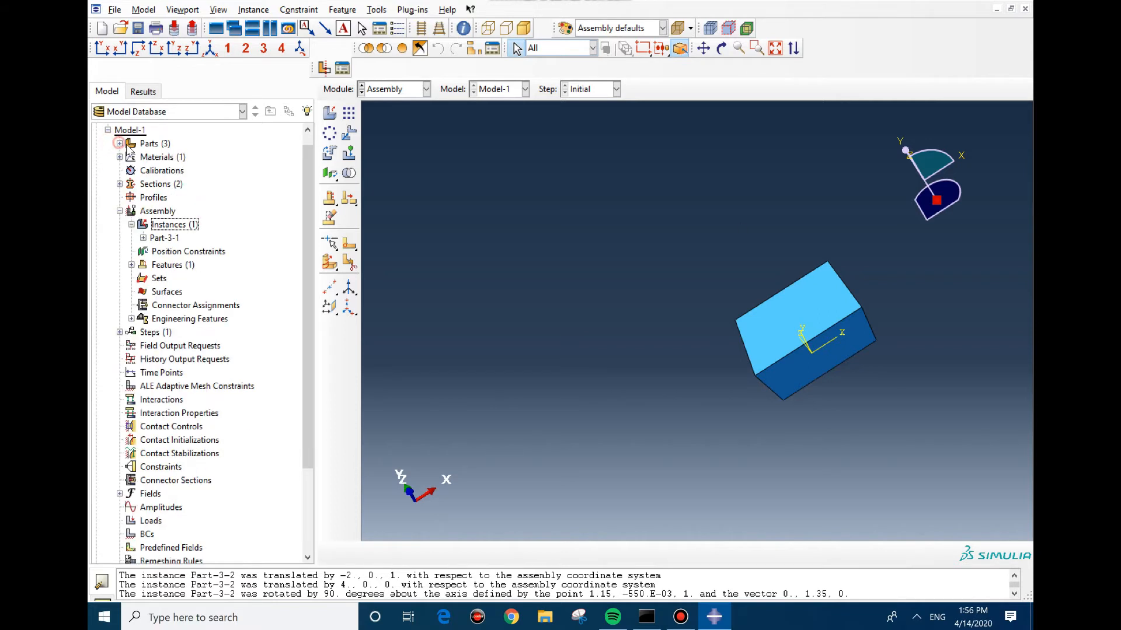
{"action": "left_click", "coordinate": [120, 211]}
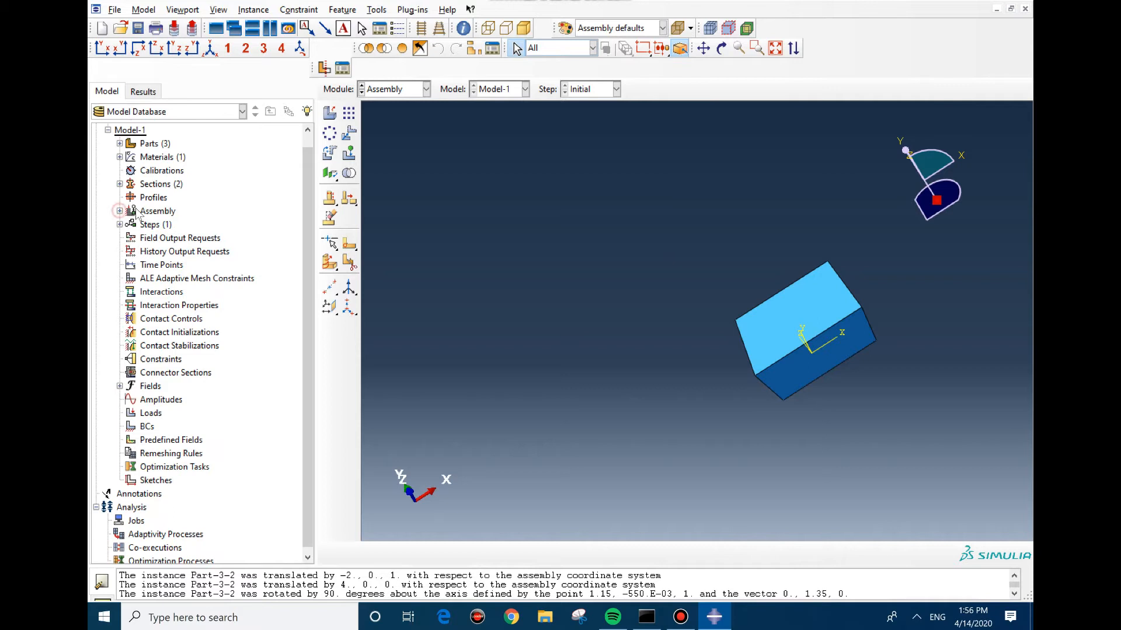
{"action": "left_click", "coordinate": [156, 211]}
{"action": "left_click", "coordinate": [156, 145]}
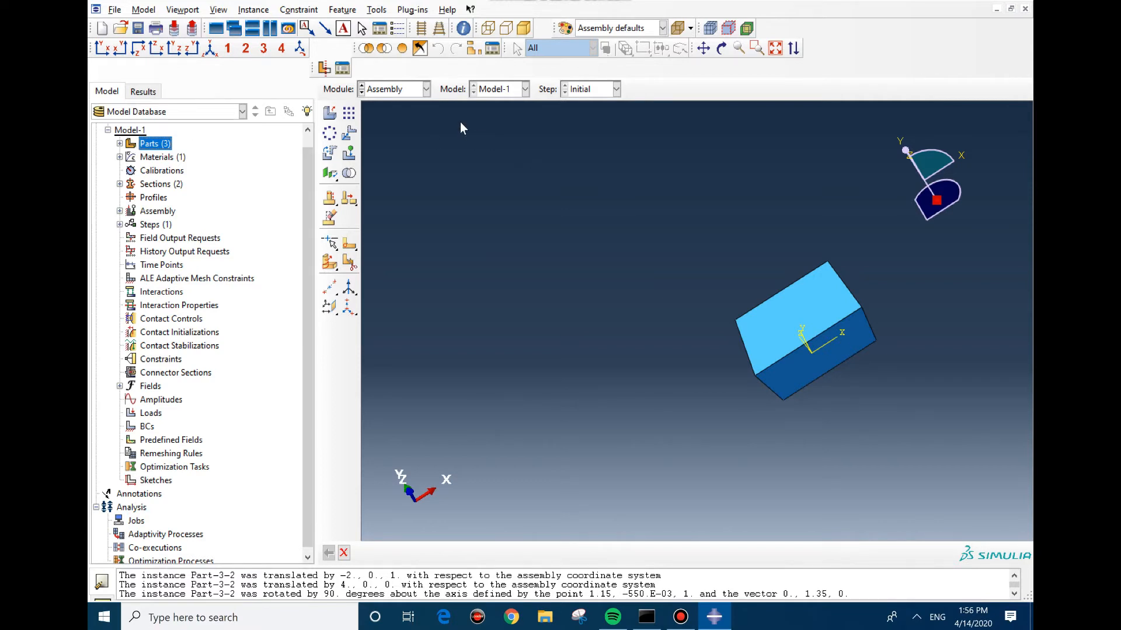
Step: Switch to the Step module and create a Static, General step named Step-1 after the Initial step
{"action": "left_click", "coordinate": [410, 90]}
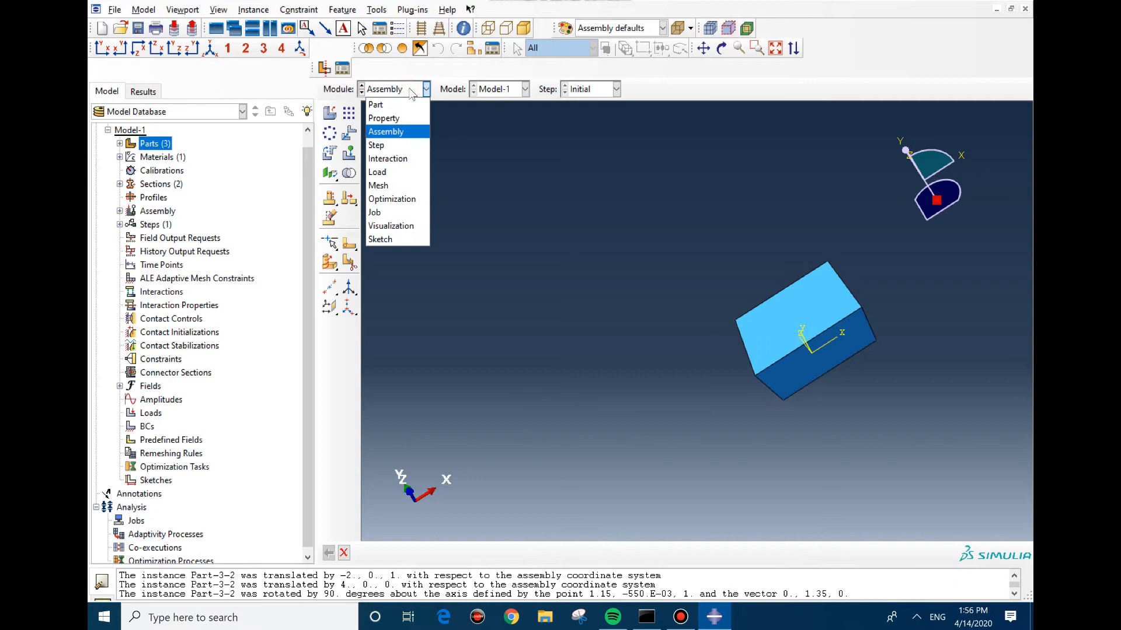
{"action": "left_click", "coordinate": [392, 143]}
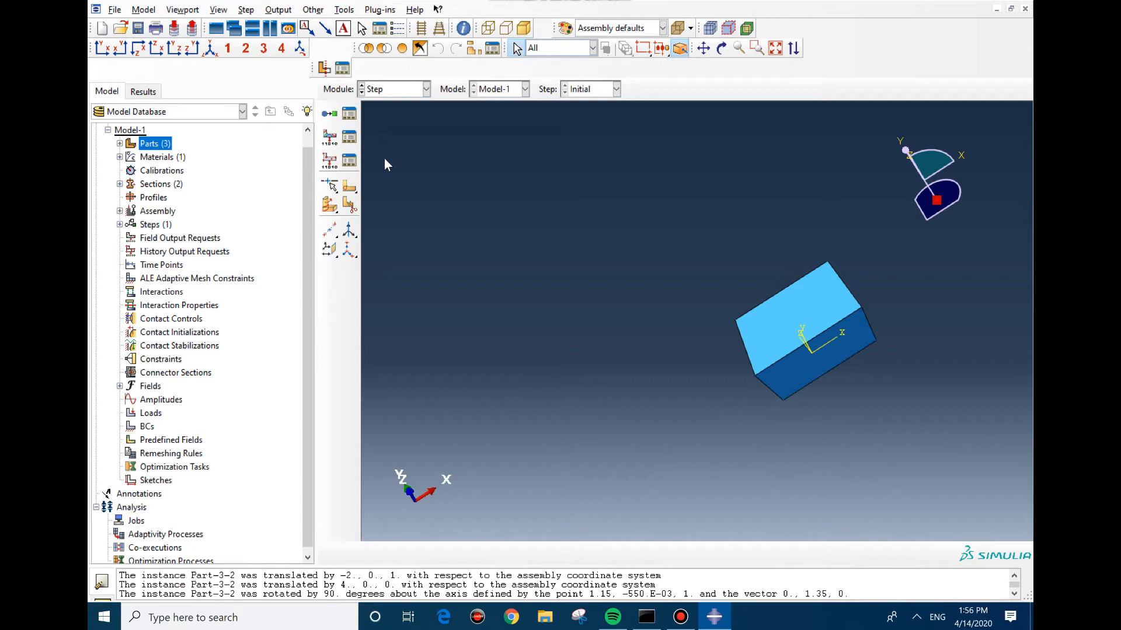
{"action": "left_click", "coordinate": [333, 119]}
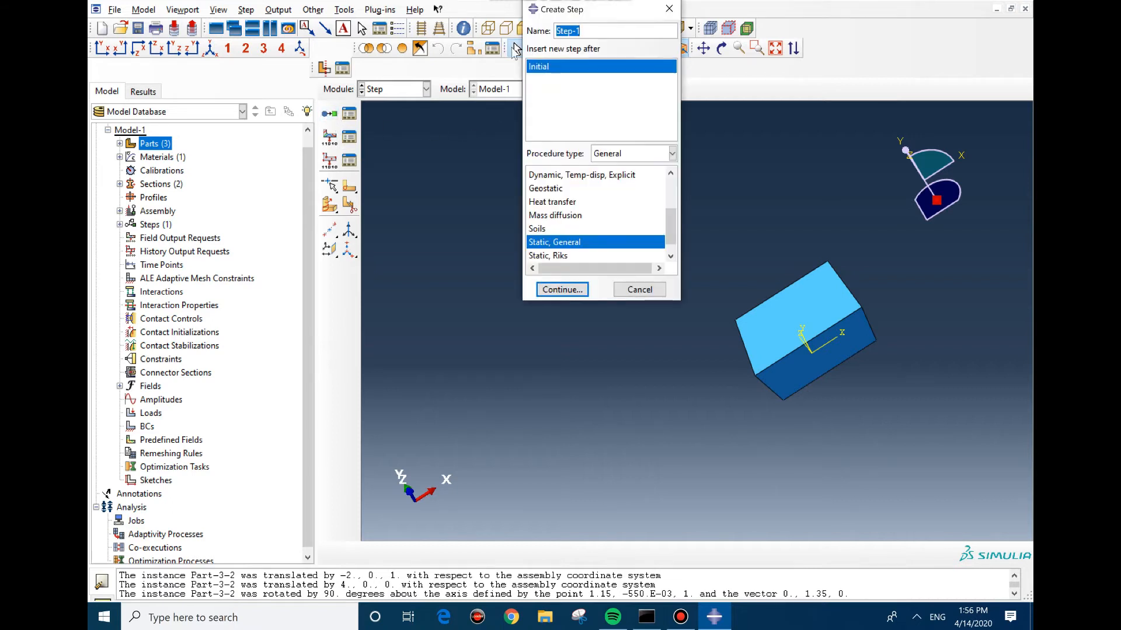
{"action": "scroll", "coordinate": [589, 201], "scroll_direction": "up", "scroll_amount": 2}
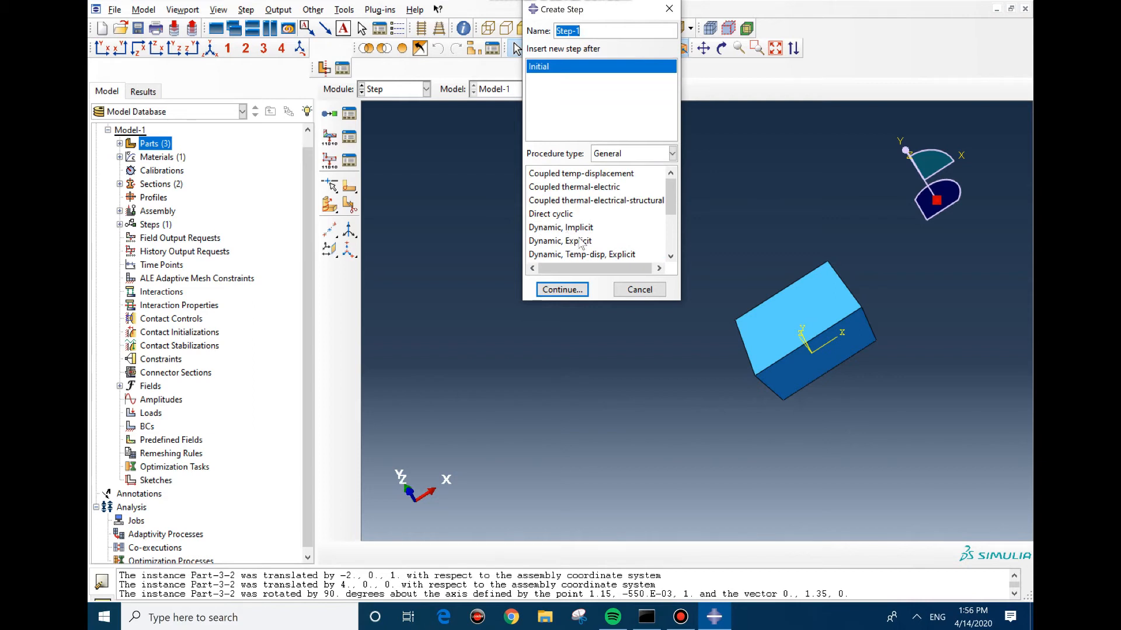
{"action": "scroll", "coordinate": [572, 236], "scroll_direction": "down", "scroll_amount": 3}
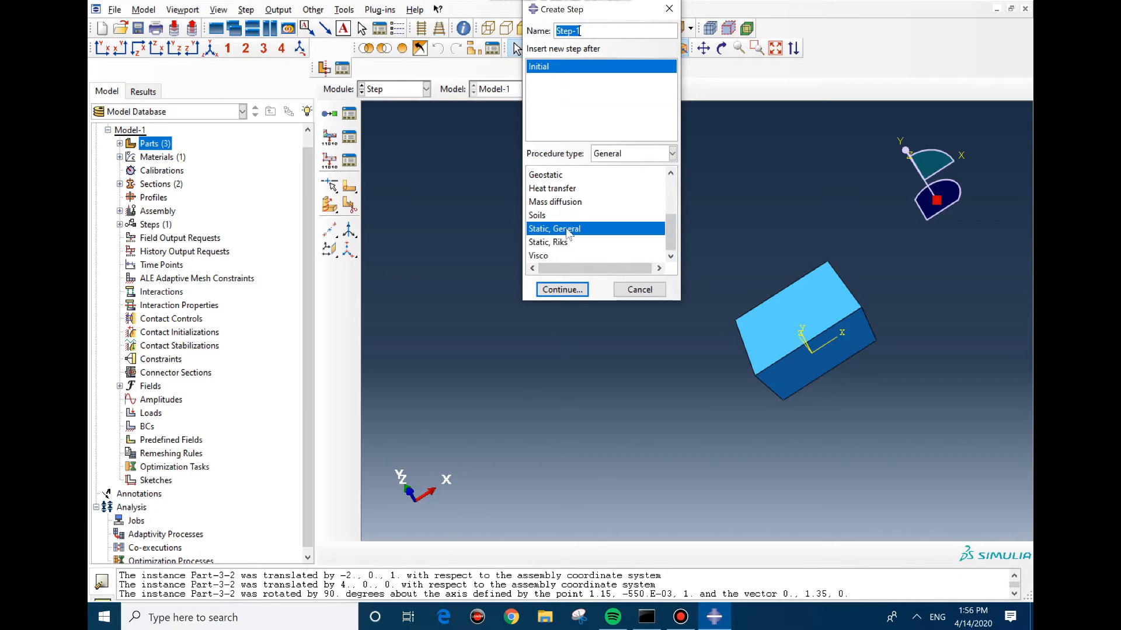
{"action": "left_click", "coordinate": [562, 290]}
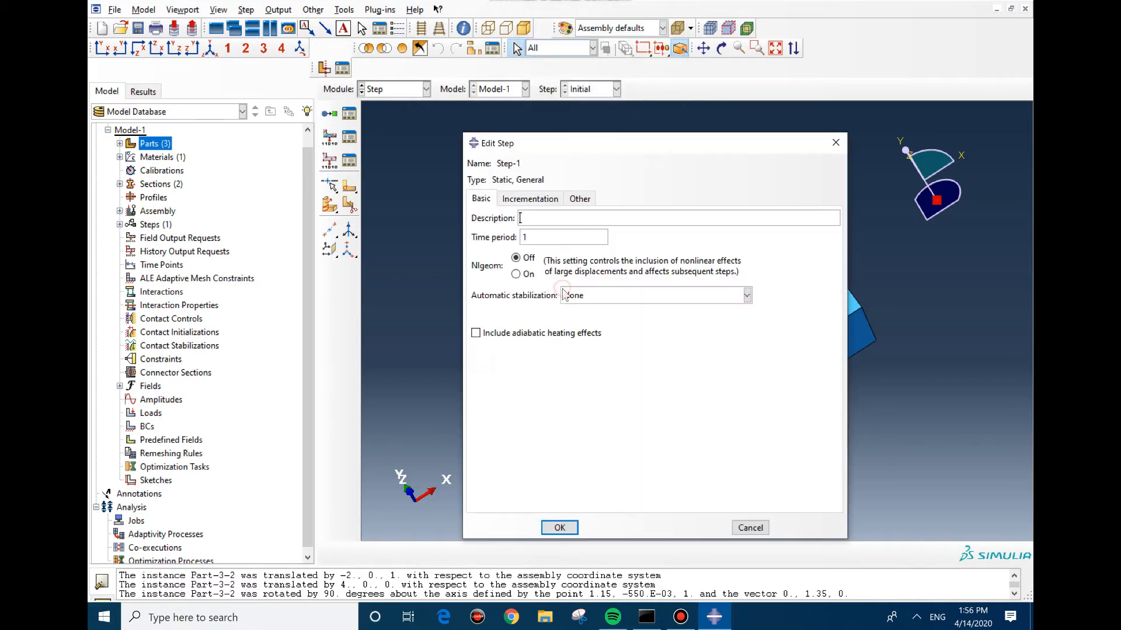
Step: Turn on Nlgeom for Step-1, compare fixed with automatic incrementation, keep automatic and accept the step settings
{"action": "left_click", "coordinate": [517, 274]}
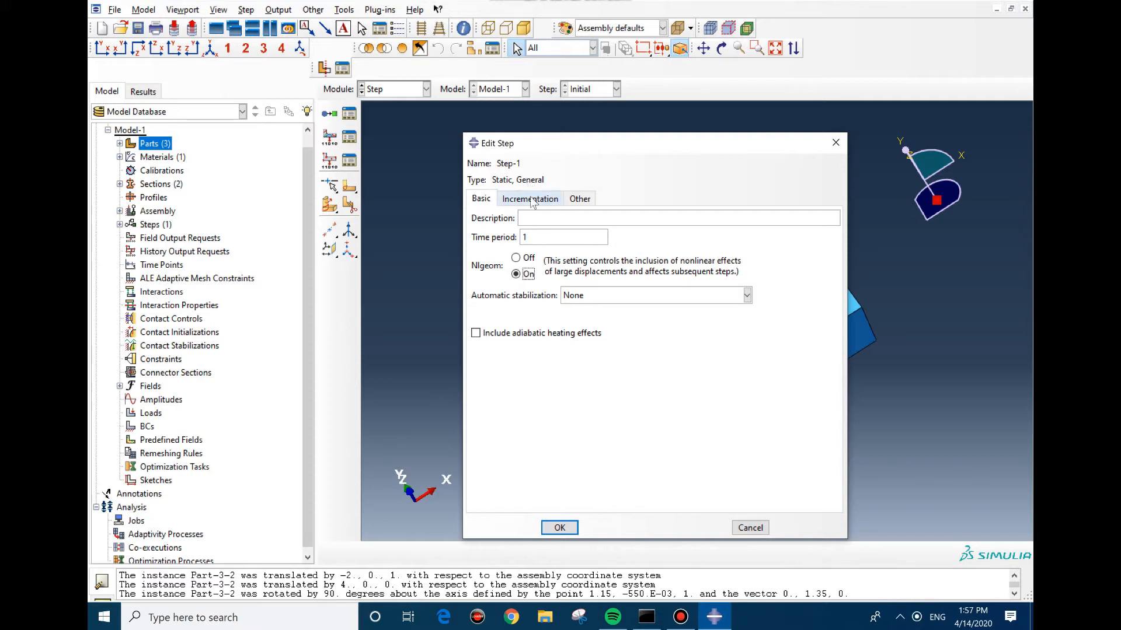
{"action": "left_click", "coordinate": [533, 239]}
{"action": "left_click", "coordinate": [537, 202]}
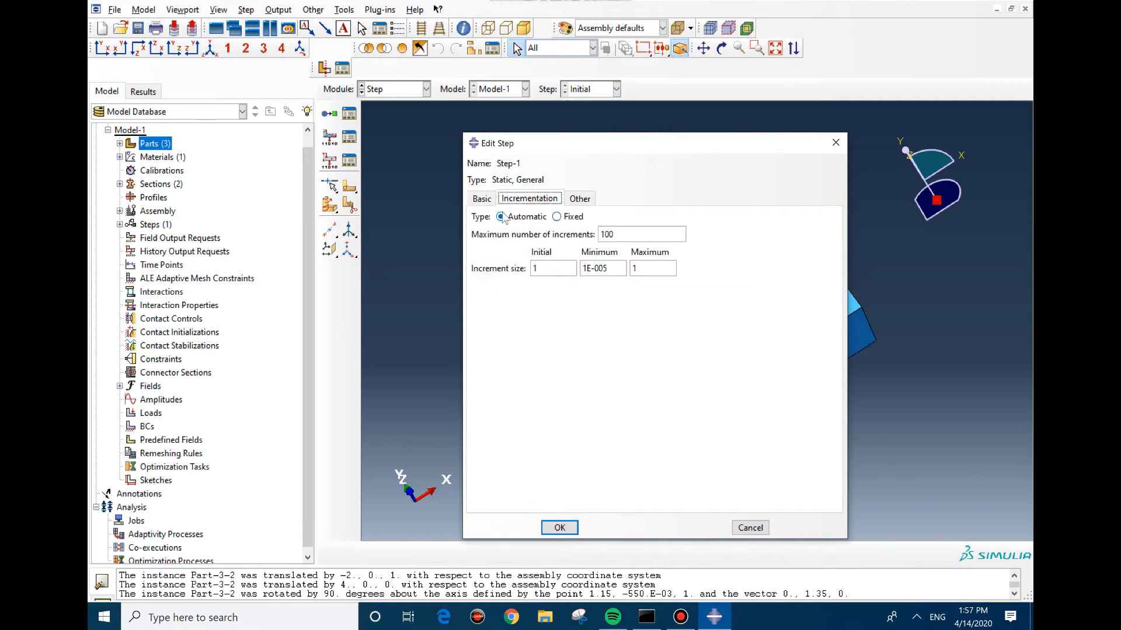
{"action": "left_click", "coordinate": [583, 222]}
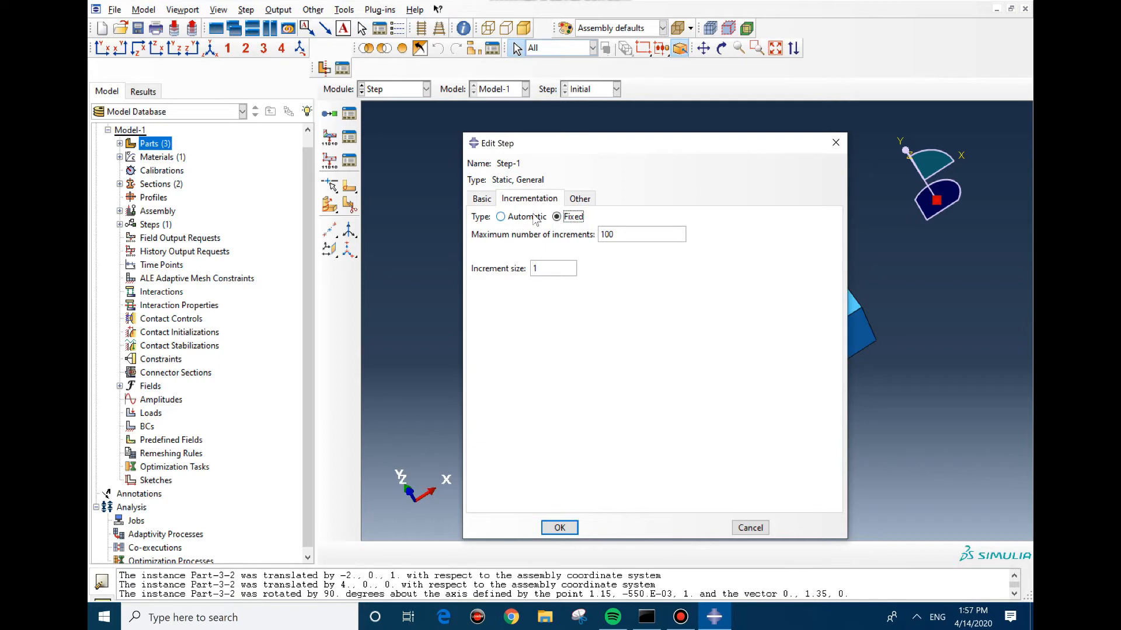
{"action": "left_click", "coordinate": [512, 218]}
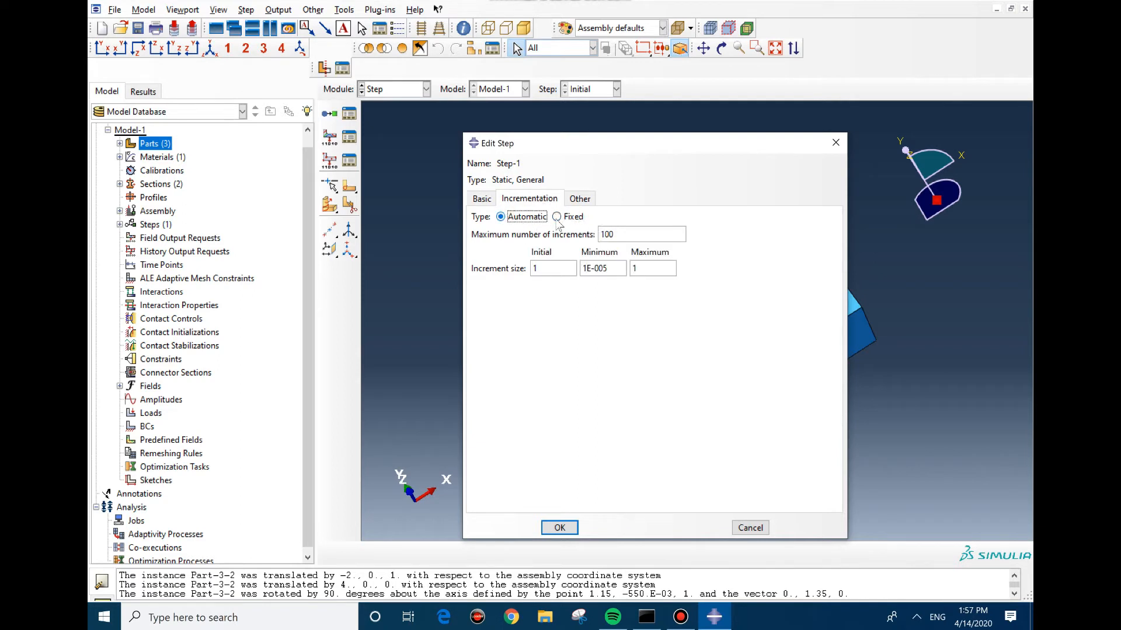
{"action": "left_click", "coordinate": [620, 236]}
{"action": "double_click", "coordinate": [550, 269]}
{"action": "left_click", "coordinate": [559, 526]}
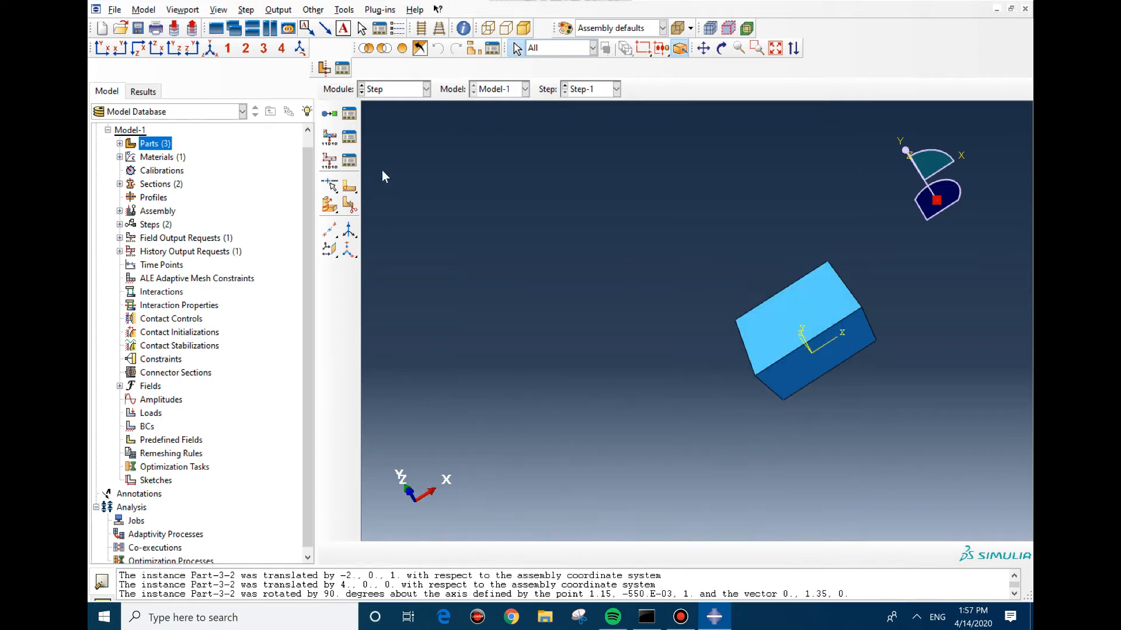
Step: Replace Step-1's procedure with Dynamic, Implicit from the Step Manager
{"action": "left_click", "coordinate": [349, 113]}
{"action": "left_click", "coordinate": [575, 315]}
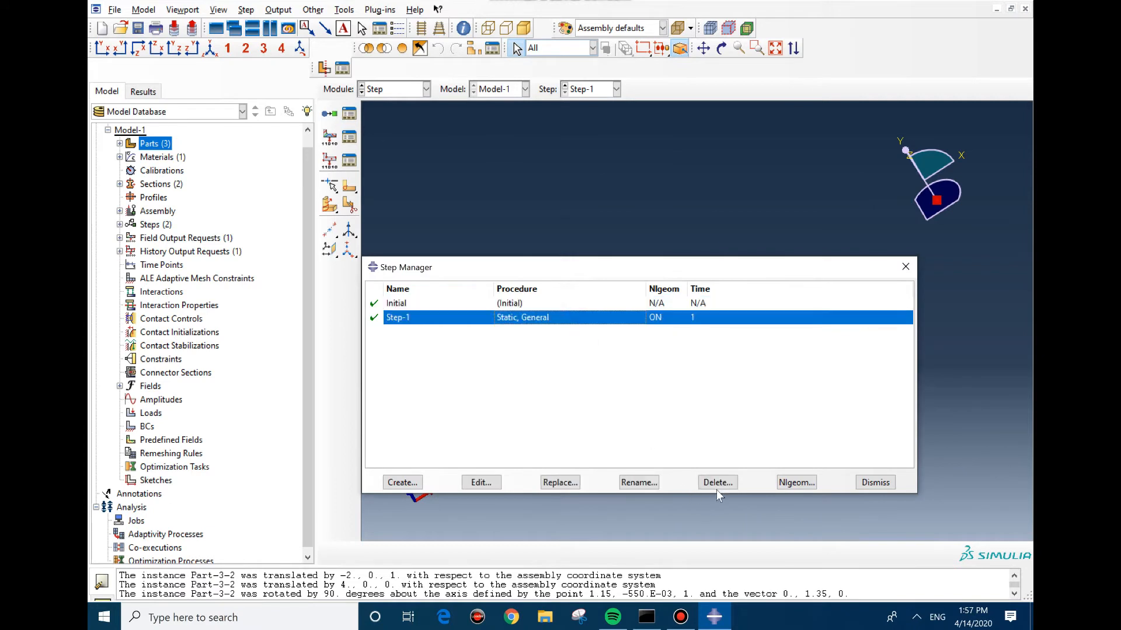
{"action": "left_click", "coordinate": [576, 482]}
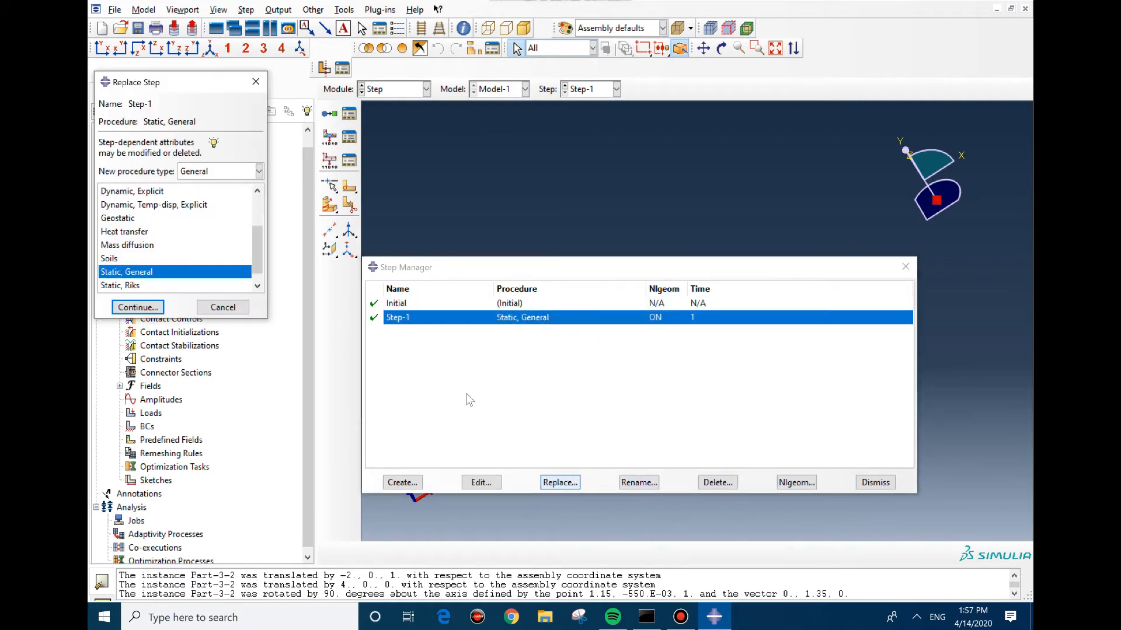
{"action": "scroll", "coordinate": [172, 219], "scroll_direction": "up", "scroll_amount": 2}
{"action": "left_click", "coordinate": [163, 245]}
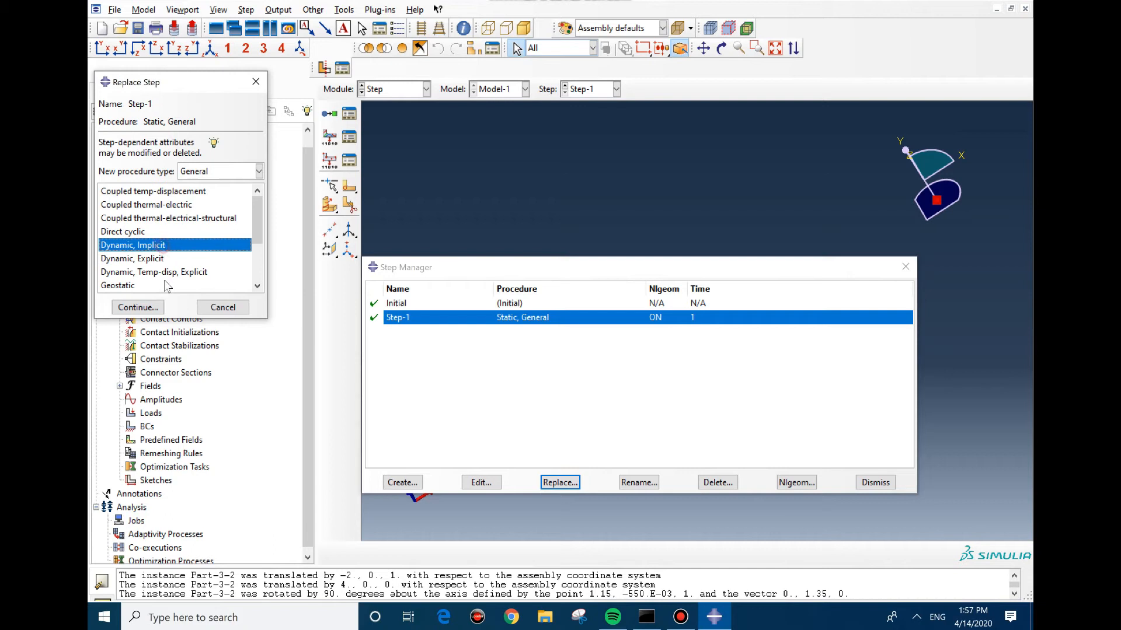
{"action": "left_click", "coordinate": [137, 307]}
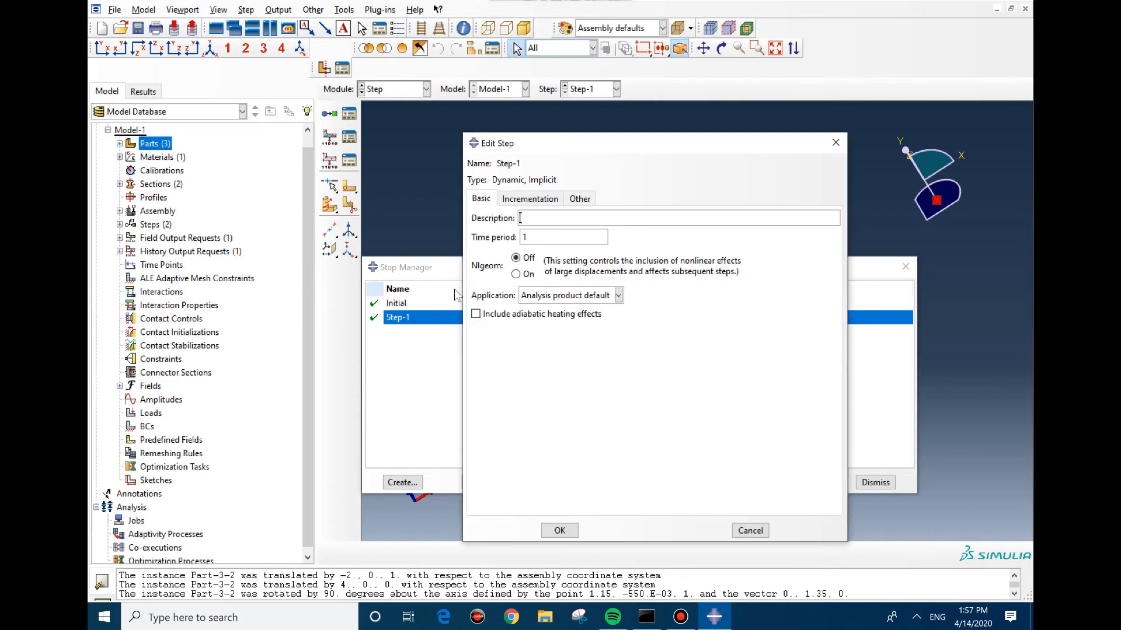
Step: Turn on Nlgeom for the Dynamic, Implicit step and keep its application at Analysis product default
{"action": "left_click", "coordinate": [527, 274]}
{"action": "left_click", "coordinate": [545, 294]}
{"action": "left_click", "coordinate": [545, 295]}
{"action": "left_click", "coordinate": [562, 296]}
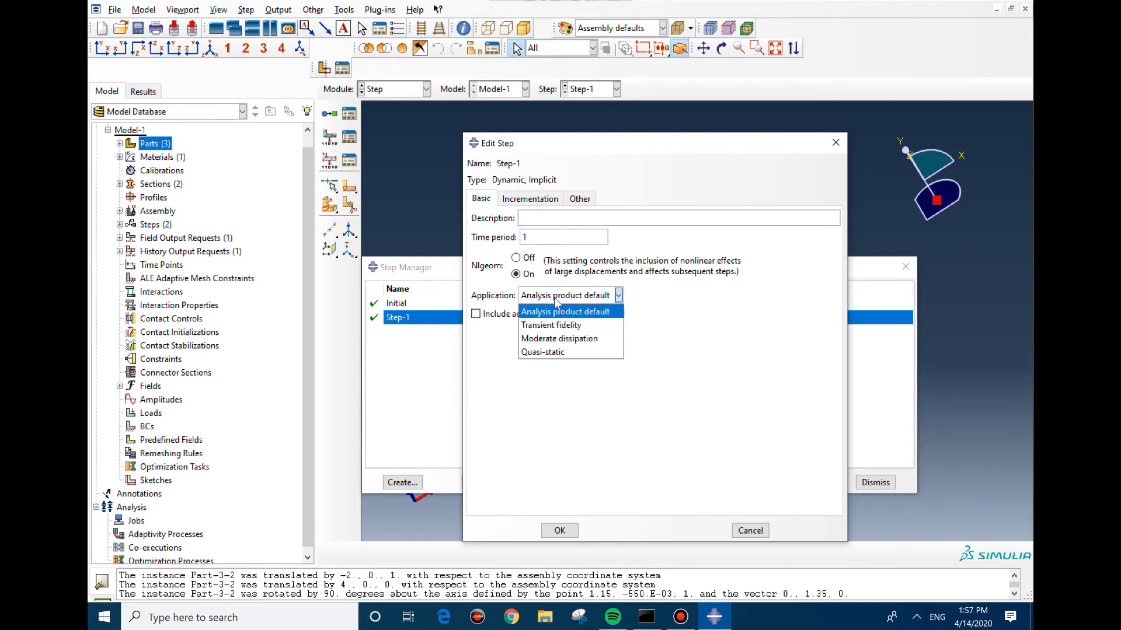
{"action": "left_click", "coordinate": [577, 316]}
Step: Review the Dynamic, Implicit step's incrementation and solver settings and accept the step
{"action": "left_click", "coordinate": [512, 203]}
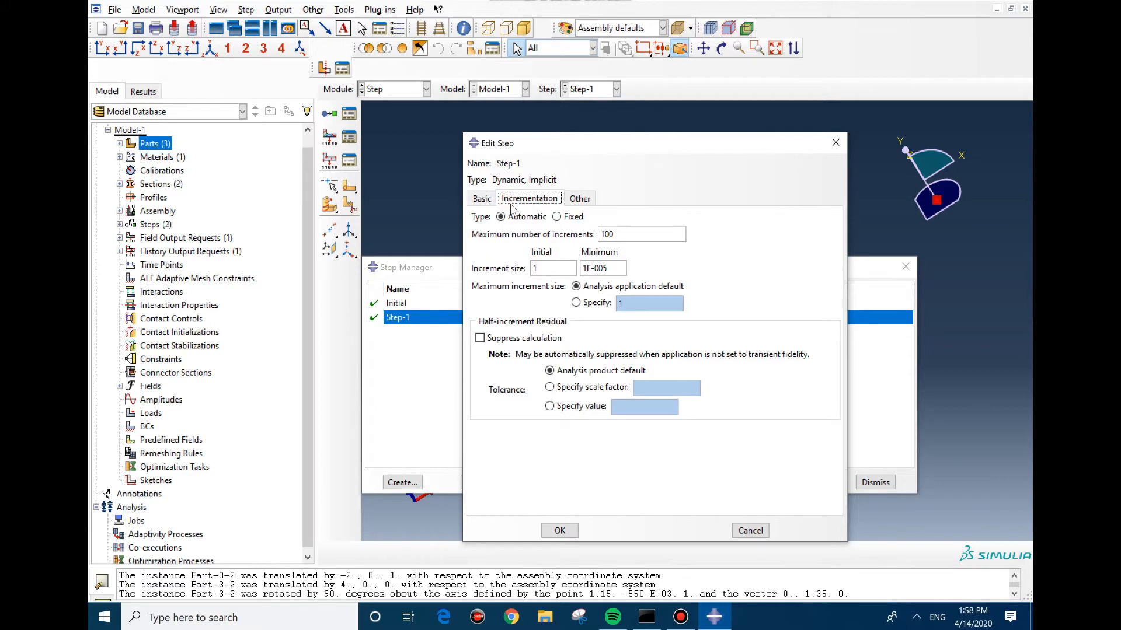
{"action": "double_click", "coordinate": [552, 273]}
{"action": "left_click", "coordinate": [583, 199]}
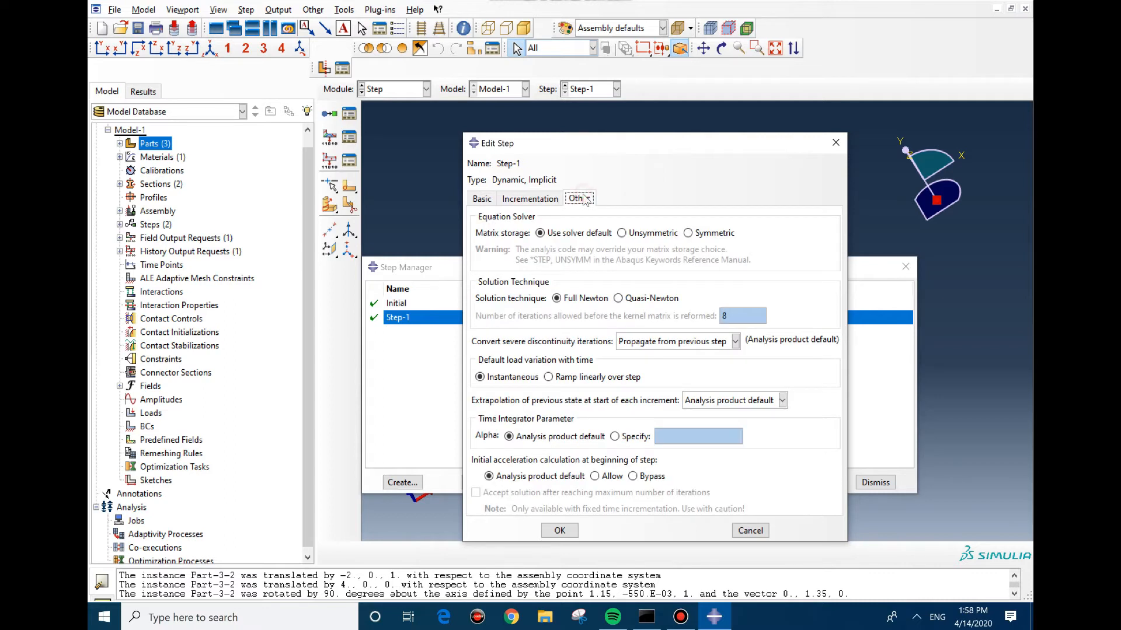
{"action": "left_click", "coordinate": [514, 199]}
{"action": "left_click", "coordinate": [576, 199]}
{"action": "left_click", "coordinate": [559, 530]}
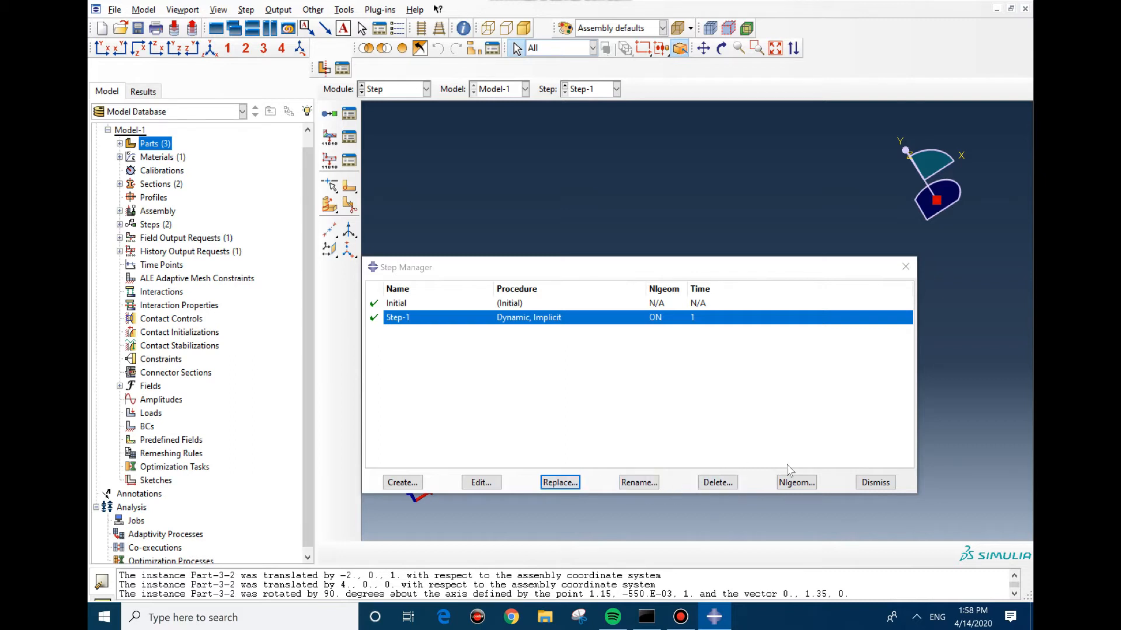
Step: Try replacing Step-1's procedure with Dynamic, Explicit and review its incrementation settings
{"action": "left_click", "coordinate": [570, 482]}
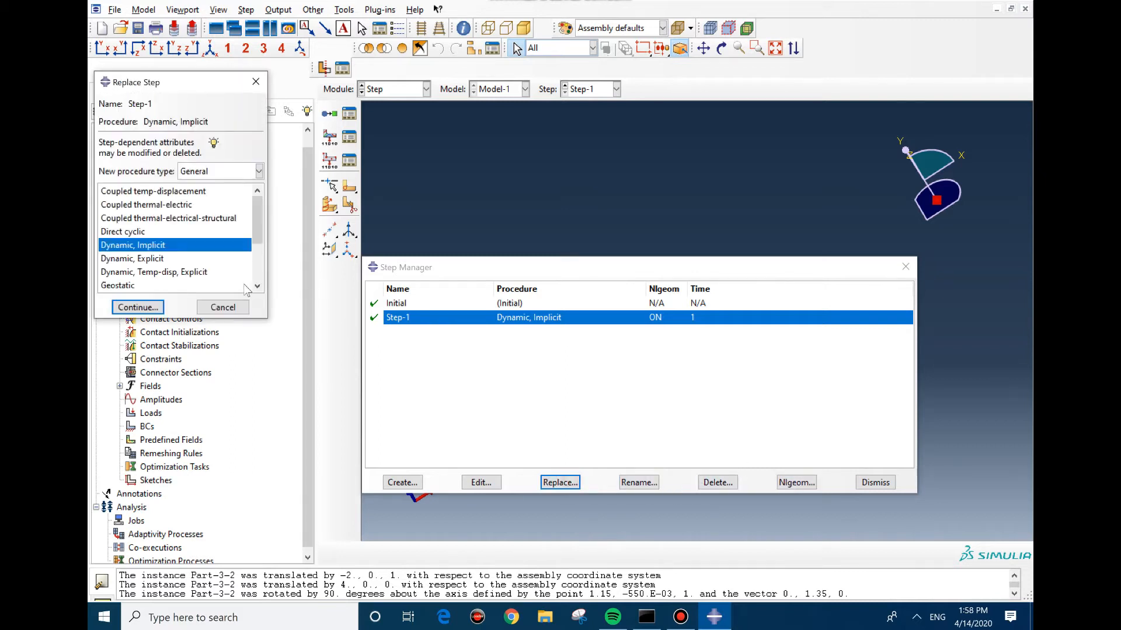
{"action": "left_click", "coordinate": [159, 258]}
{"action": "left_click", "coordinate": [136, 307]}
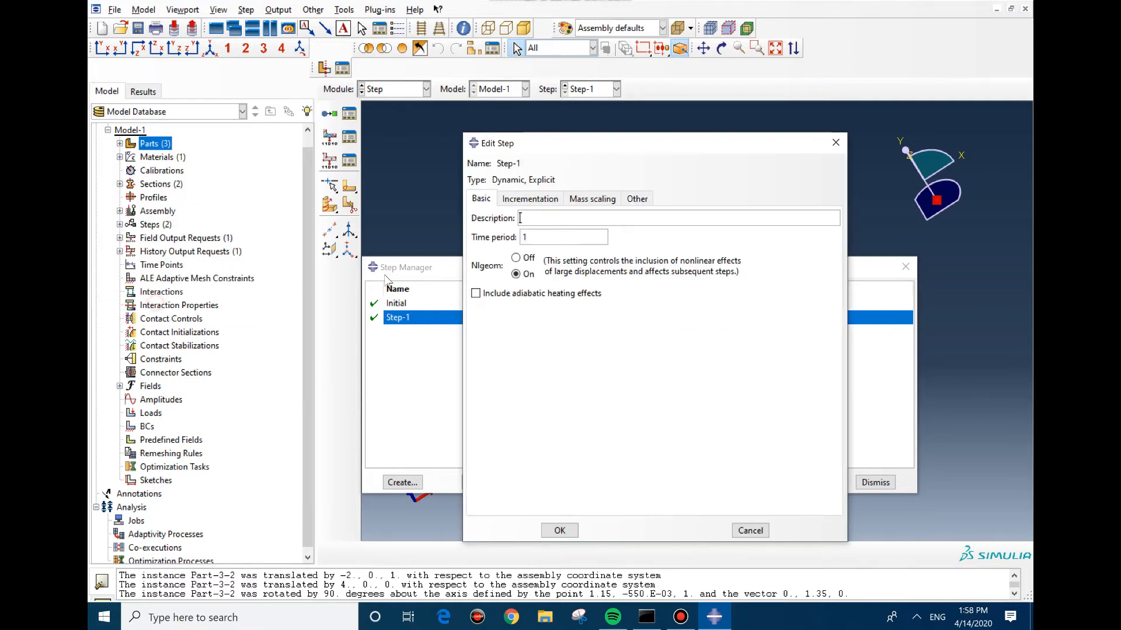
{"action": "left_click", "coordinate": [531, 199]}
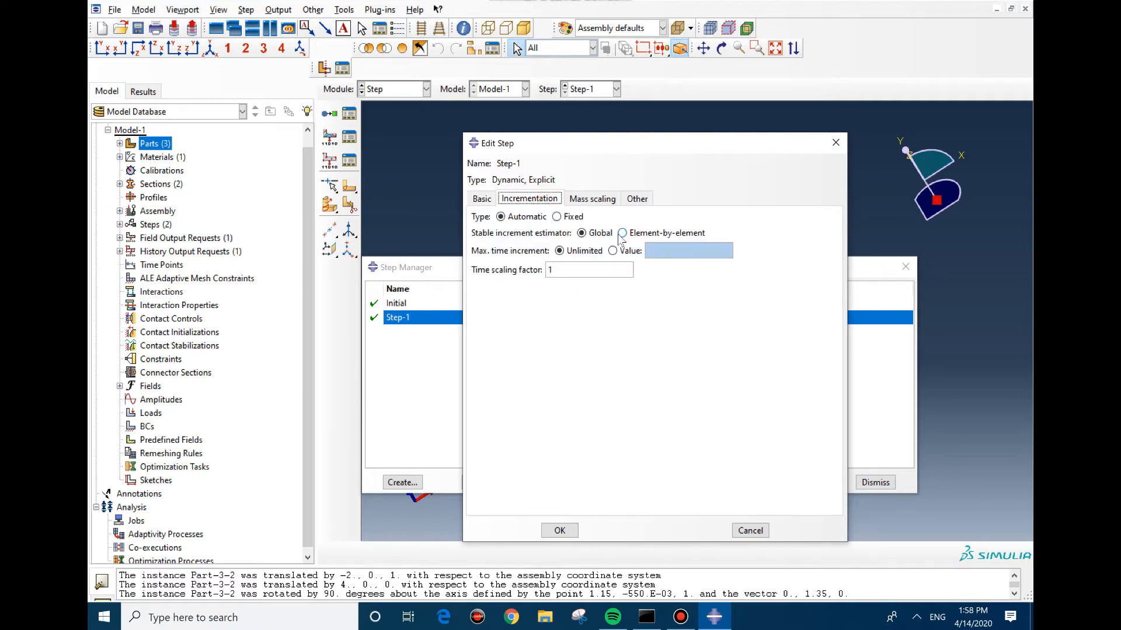
Step: Define semi-automatic mass scaling for the whole model by a factor of 3 at the beginning of the step
{"action": "left_click", "coordinate": [589, 199]}
{"action": "left_click", "coordinate": [498, 245]}
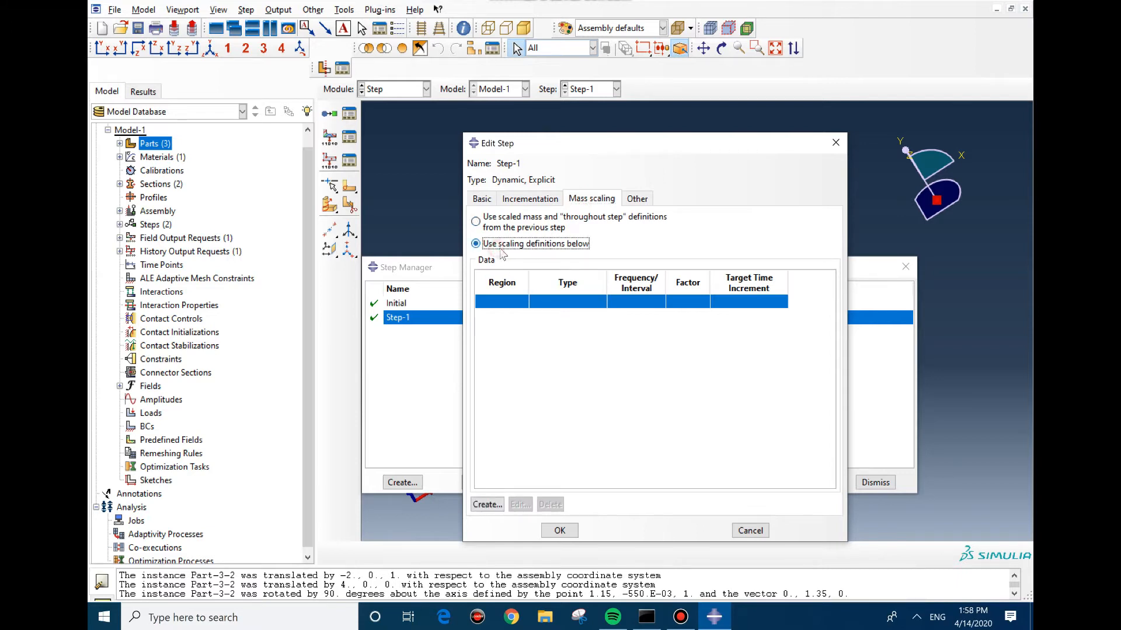
{"action": "left_click", "coordinate": [489, 506]}
{"action": "left_click", "coordinate": [541, 288]}
{"action": "type", "text": "1"}
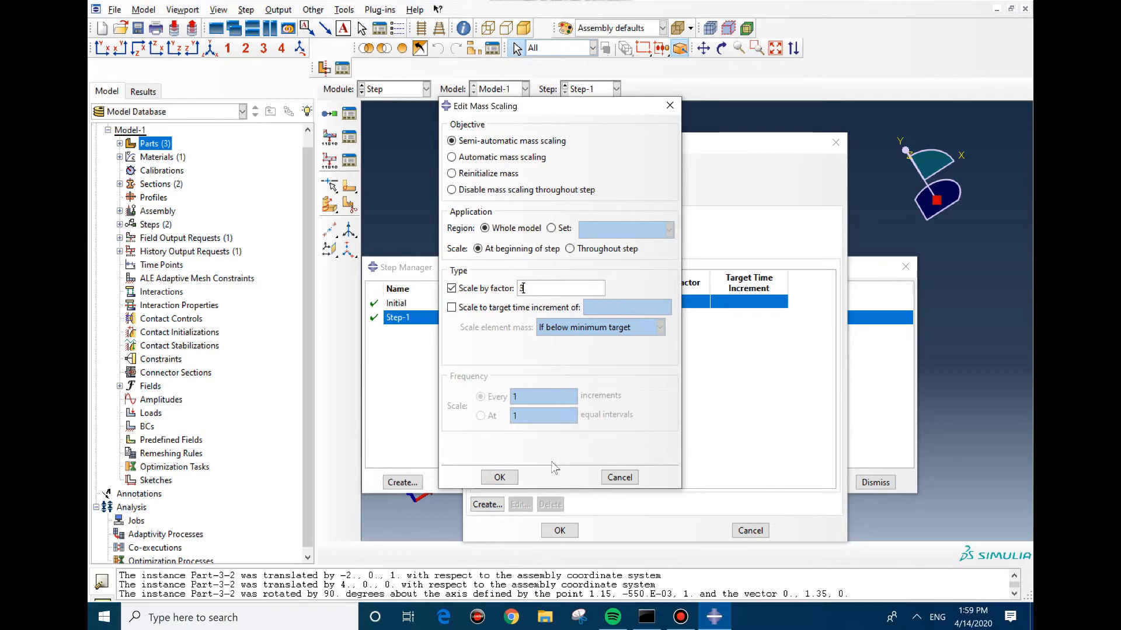
{"action": "left_click", "coordinate": [488, 477]}
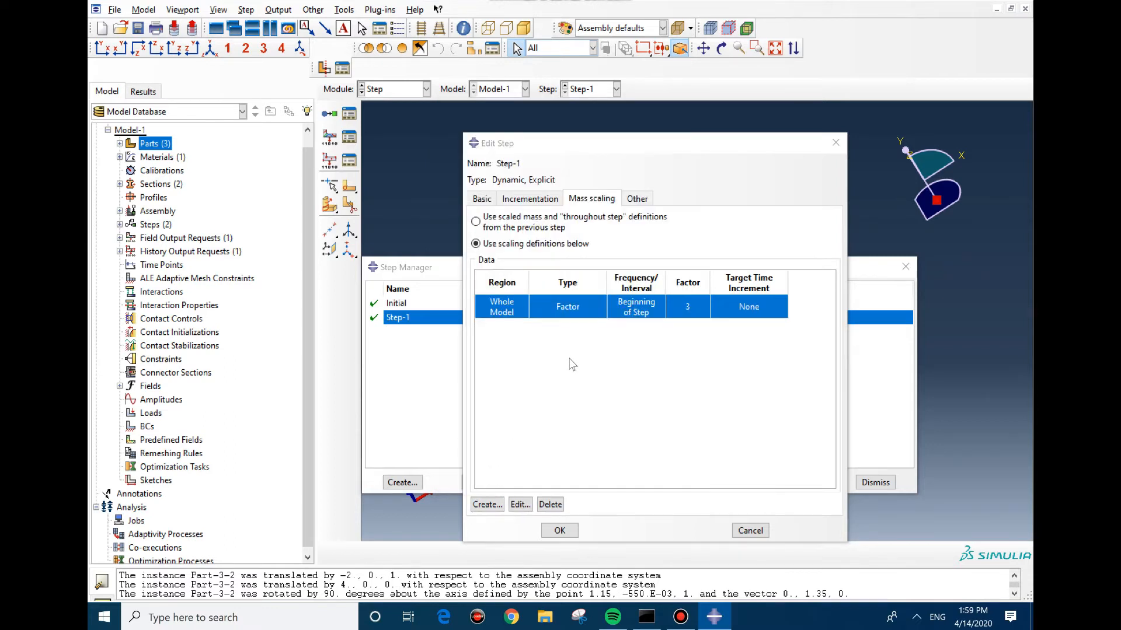
Step: Delete the mass scaling definition and cancel the Dynamic, Explicit replacement without saving changes
{"action": "left_click", "coordinate": [550, 504]}
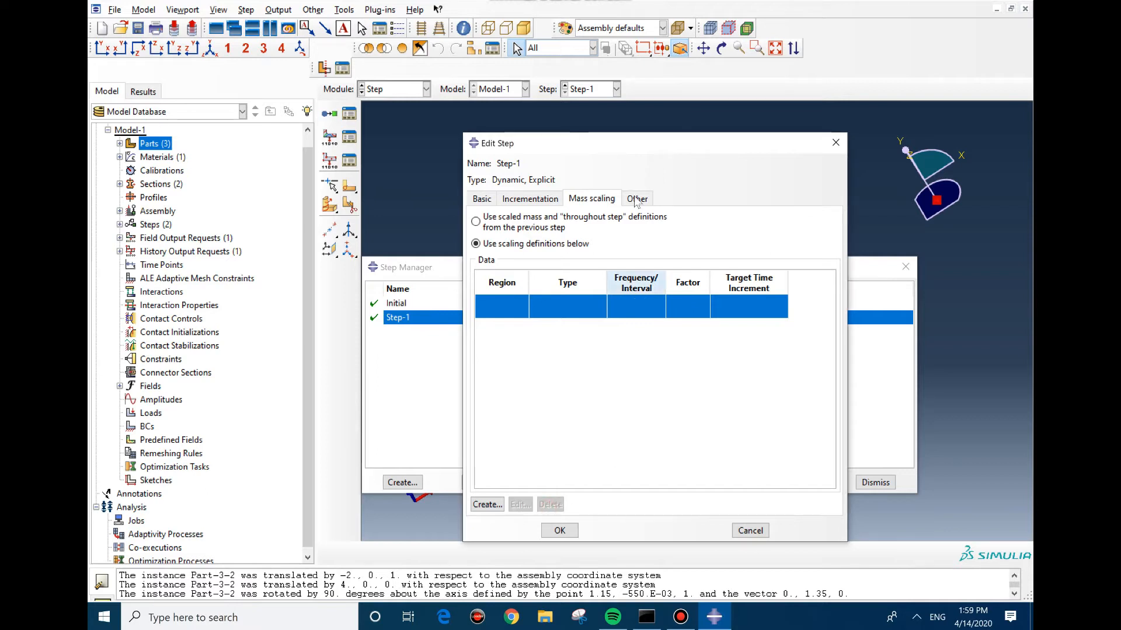
{"action": "left_click", "coordinate": [753, 532]}
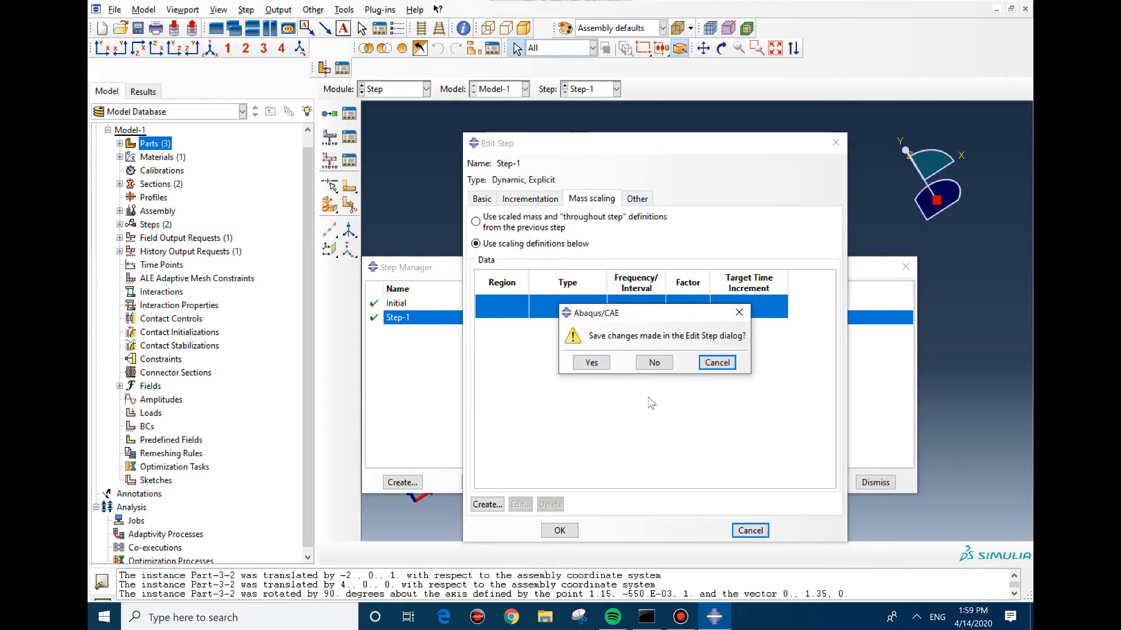
{"action": "left_click", "coordinate": [649, 363]}
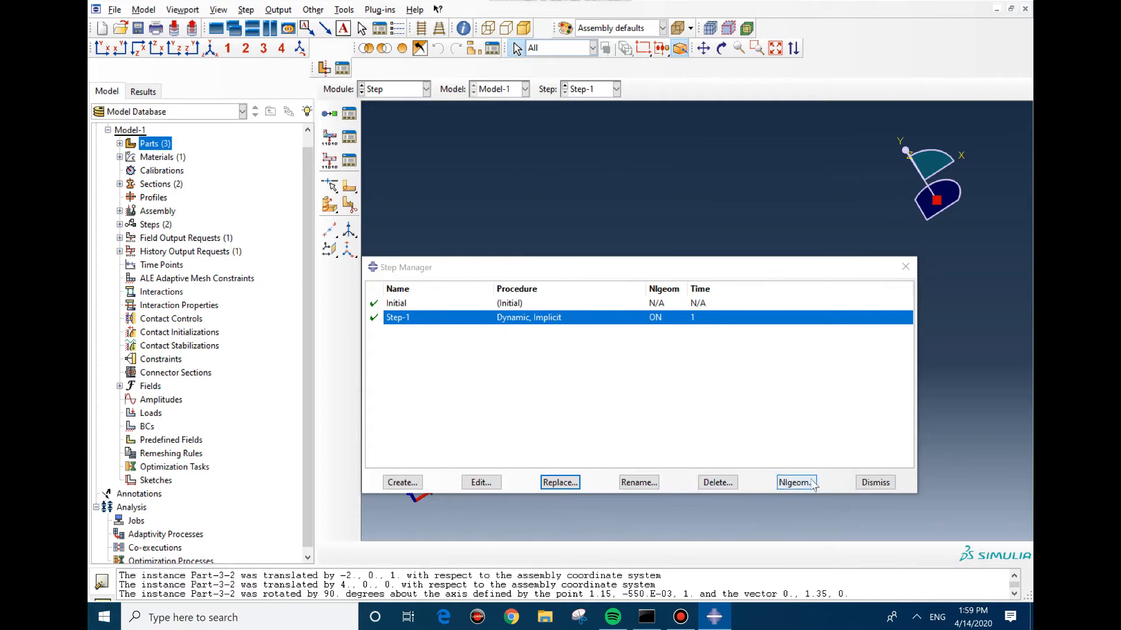
Step: Replace Step-1's procedure with Static, General from the Step Manager
{"action": "left_click", "coordinate": [560, 483]}
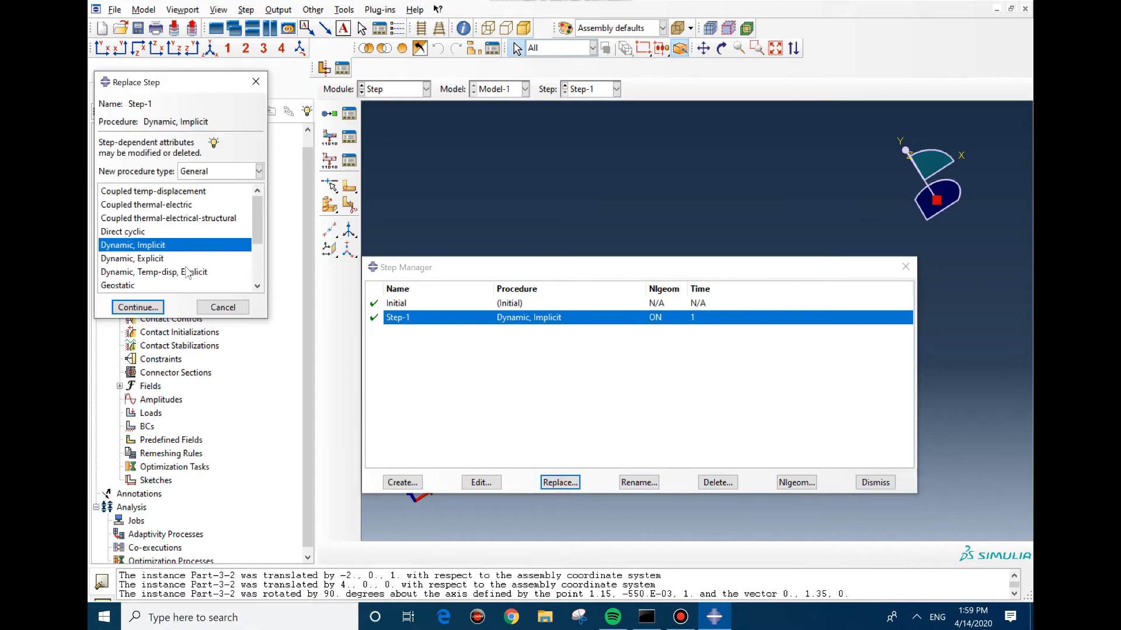
{"action": "scroll", "coordinate": [134, 266], "scroll_direction": "down", "scroll_amount": 2}
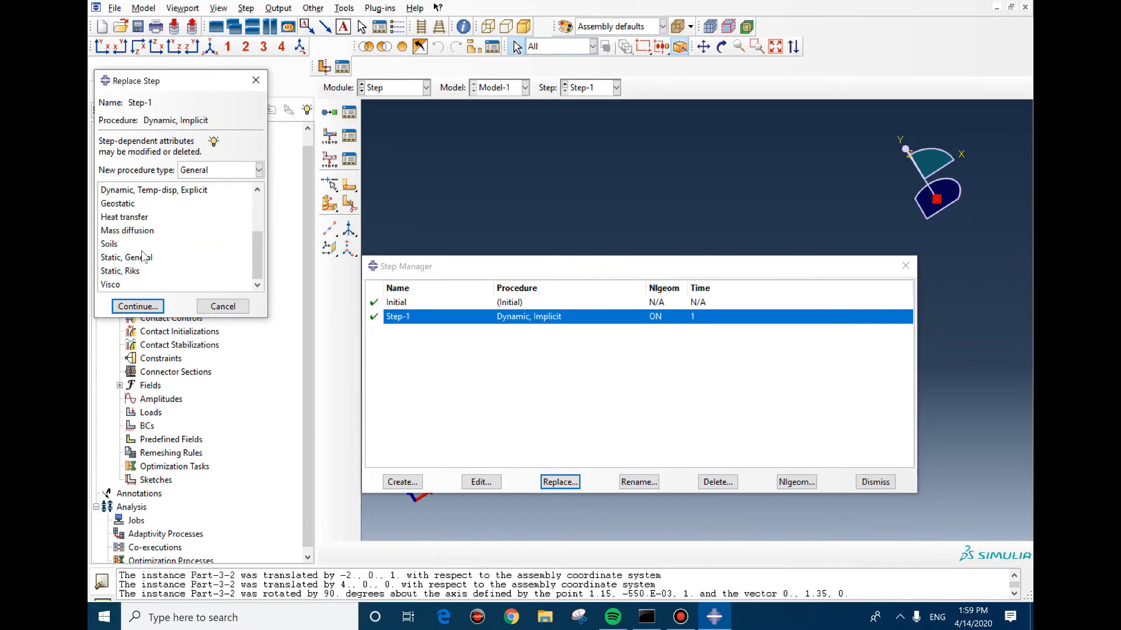
{"action": "left_click", "coordinate": [127, 258]}
{"action": "left_click", "coordinate": [138, 306]}
Step: Turn on Nlgeom for the Static, General step, review its incrementation and solver settings, and accept it
{"action": "left_click", "coordinate": [524, 275]}
{"action": "left_click", "coordinate": [529, 198]}
{"action": "left_click", "coordinate": [538, 267]}
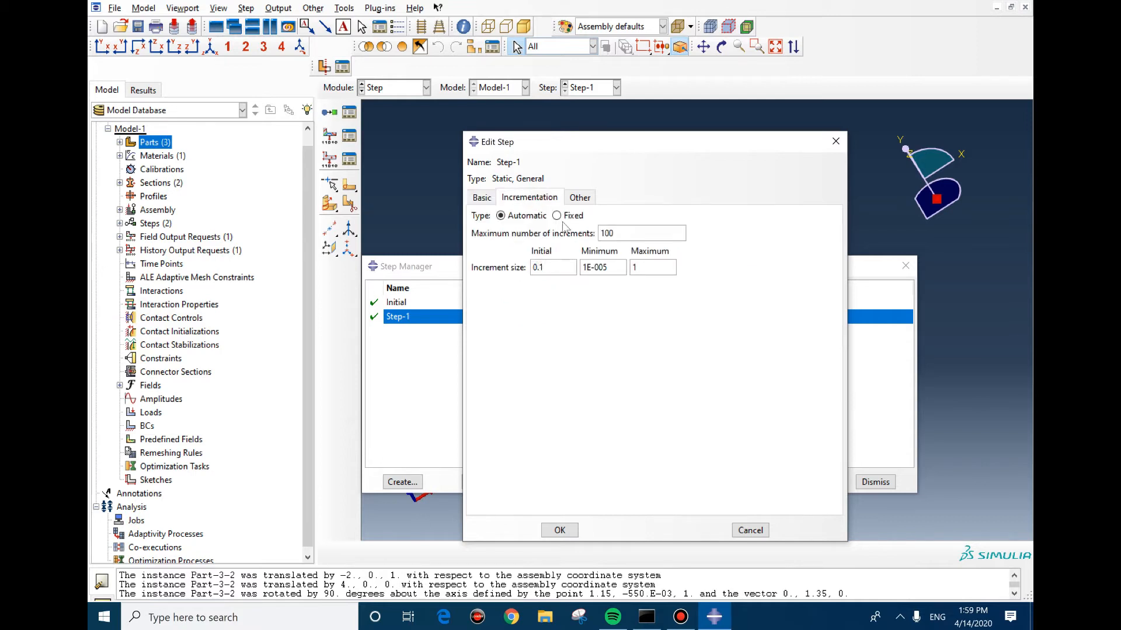
{"action": "left_click", "coordinate": [577, 197]}
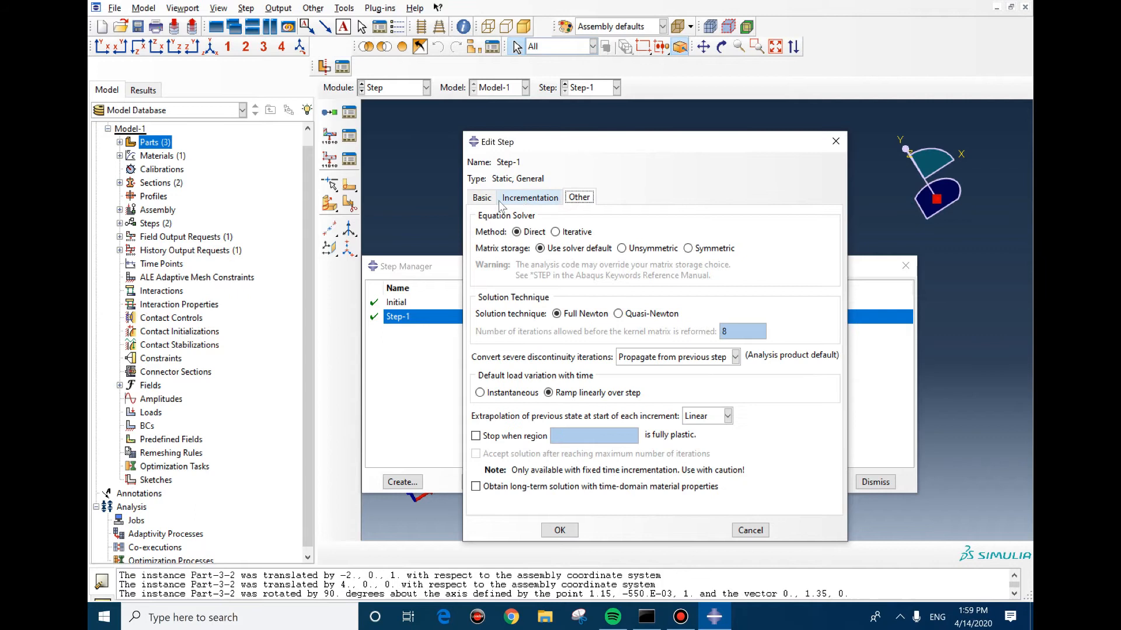
{"action": "left_click", "coordinate": [559, 530]}
Step: Review the variables and frequency options of field output request F-Output-1, keeping every n increments with n at 1
{"action": "left_click", "coordinate": [351, 137]}
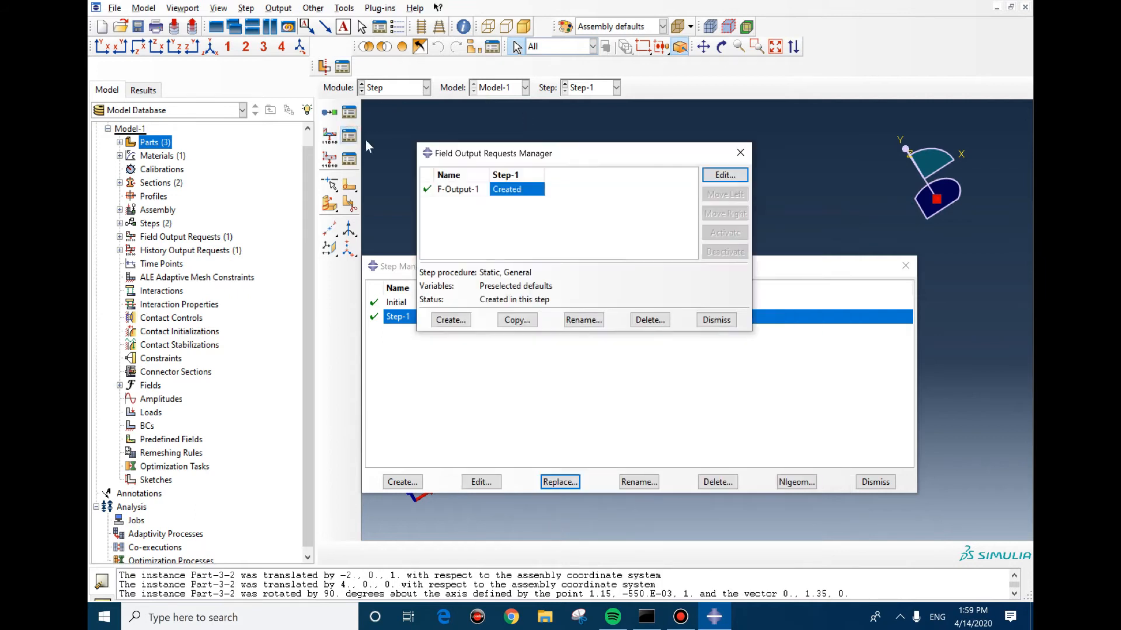
{"action": "double_click", "coordinate": [505, 190]}
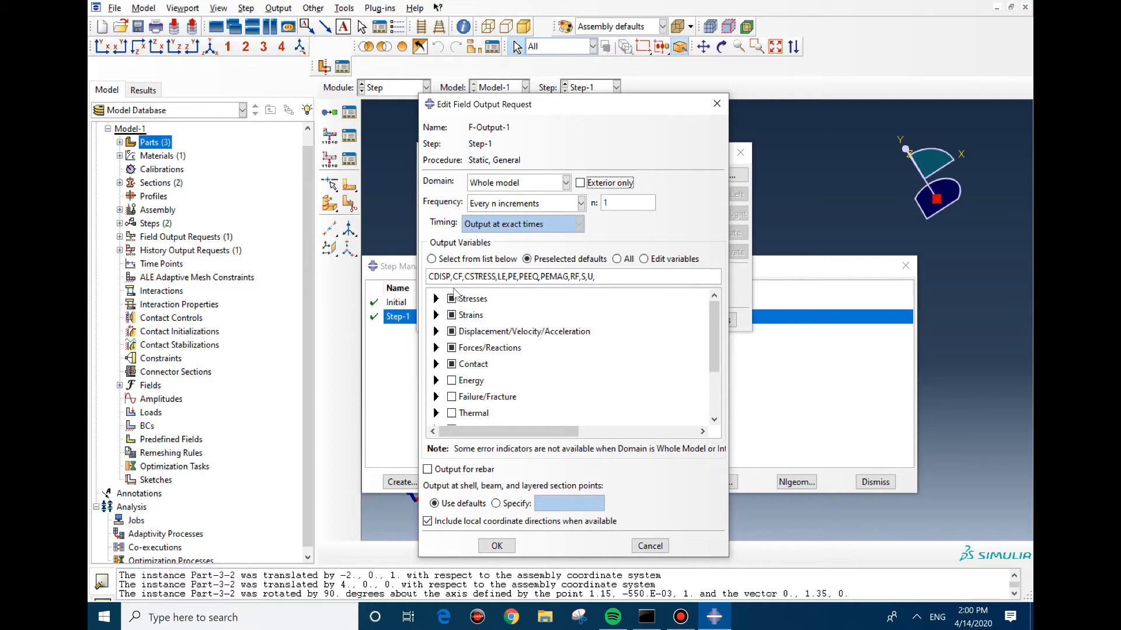
{"action": "left_click", "coordinate": [503, 205]}
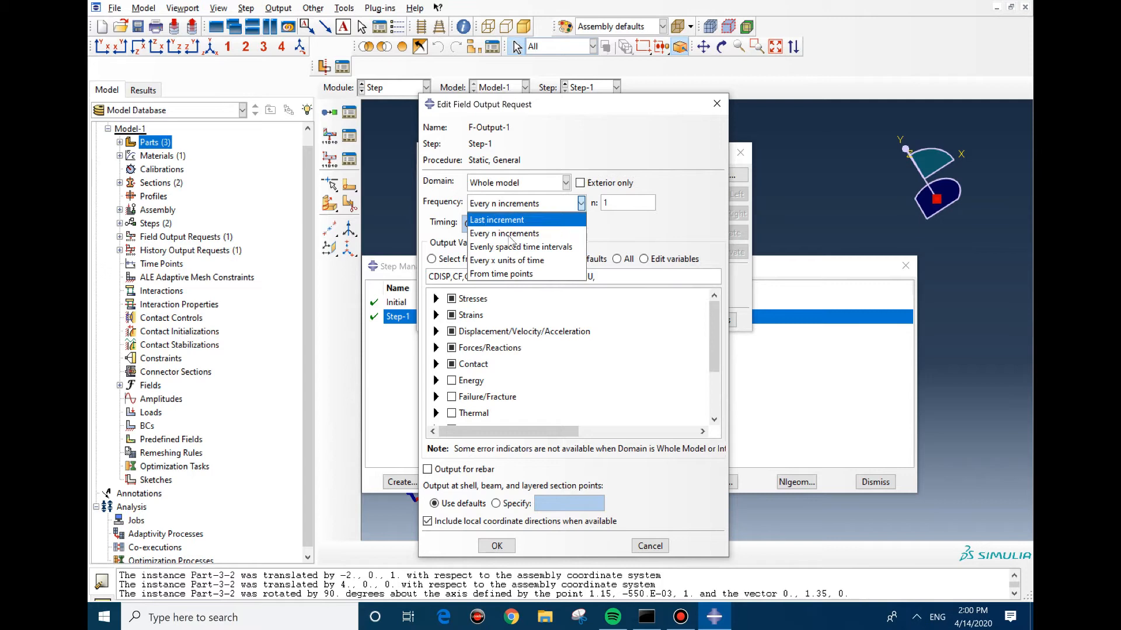
{"action": "left_click", "coordinate": [628, 203]}
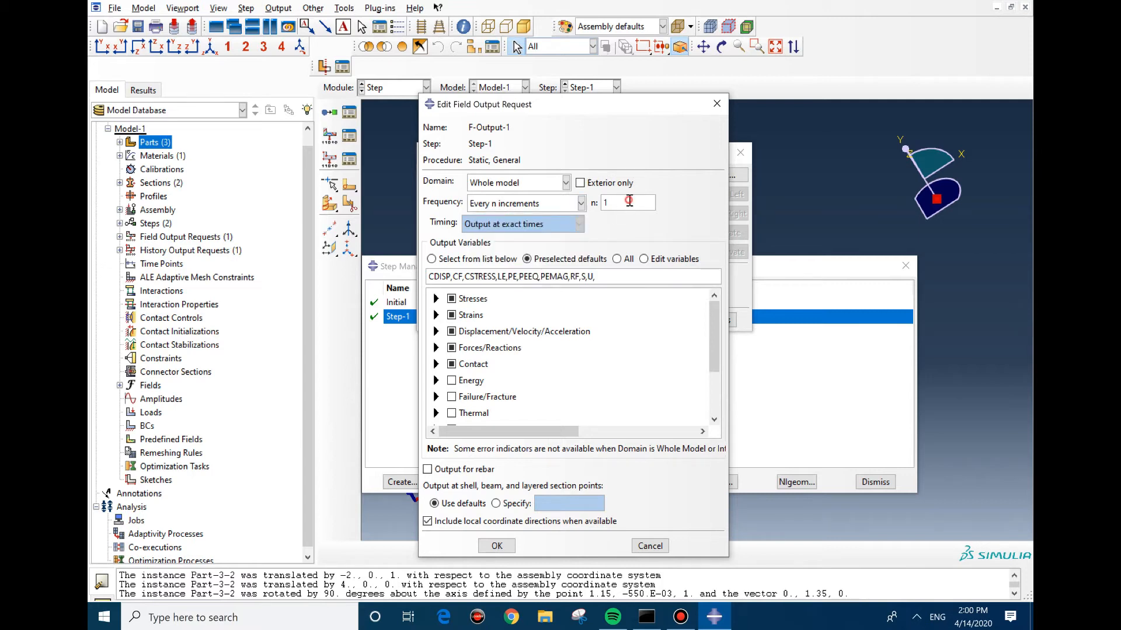
{"action": "left_click", "coordinate": [558, 206]}
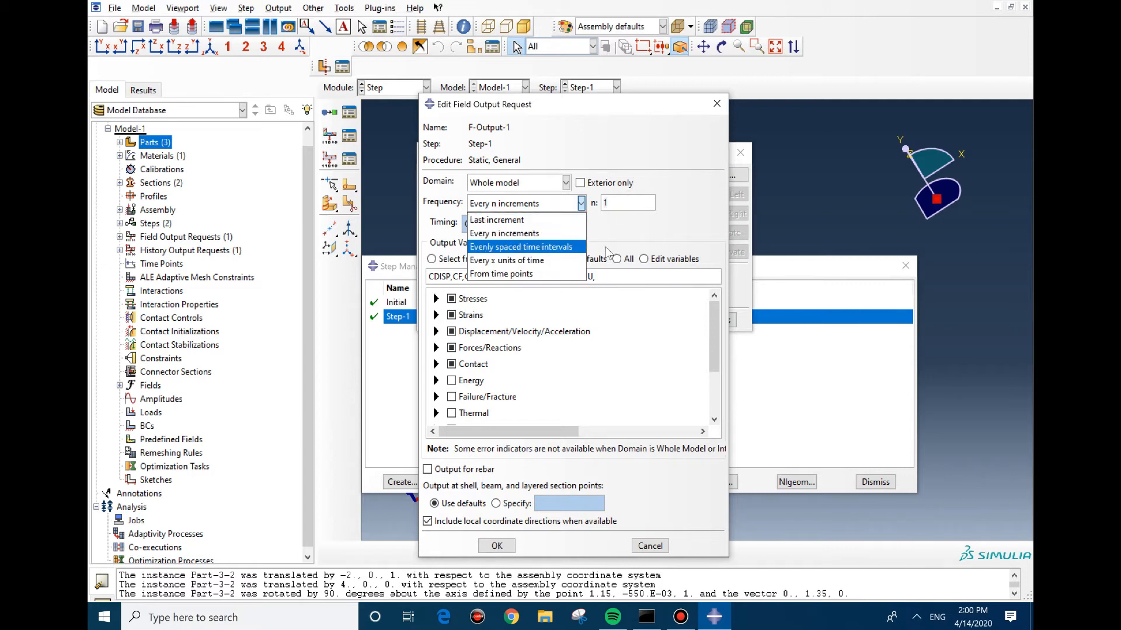
{"action": "left_click", "coordinate": [513, 233]}
{"action": "left_click", "coordinate": [518, 204]}
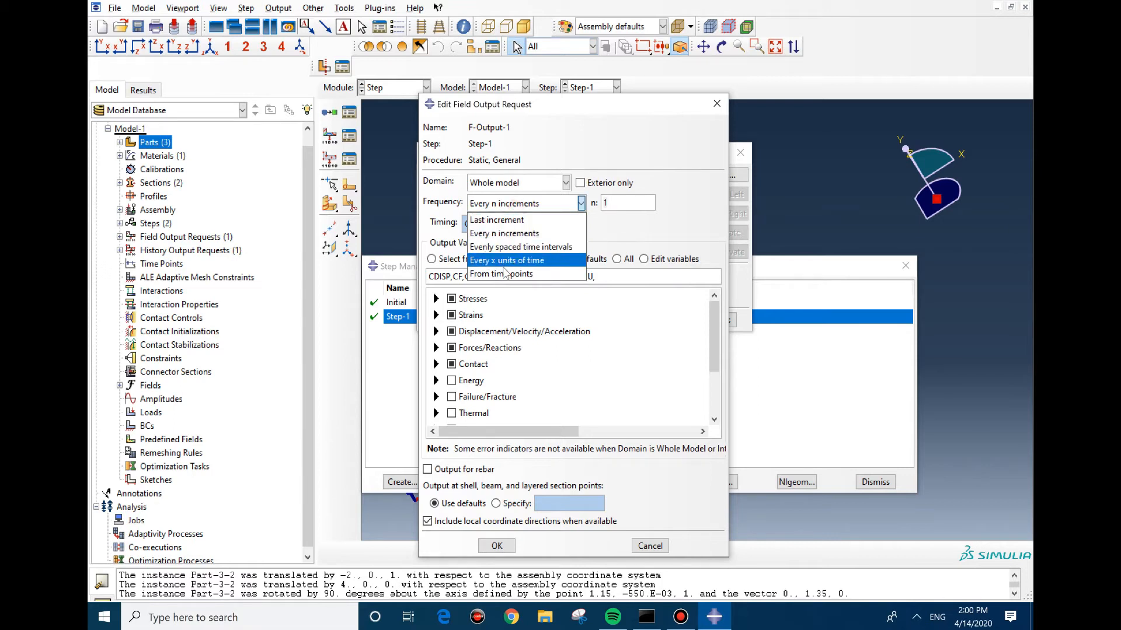
{"action": "left_click", "coordinate": [640, 208]}
{"action": "left_click", "coordinate": [512, 545]}
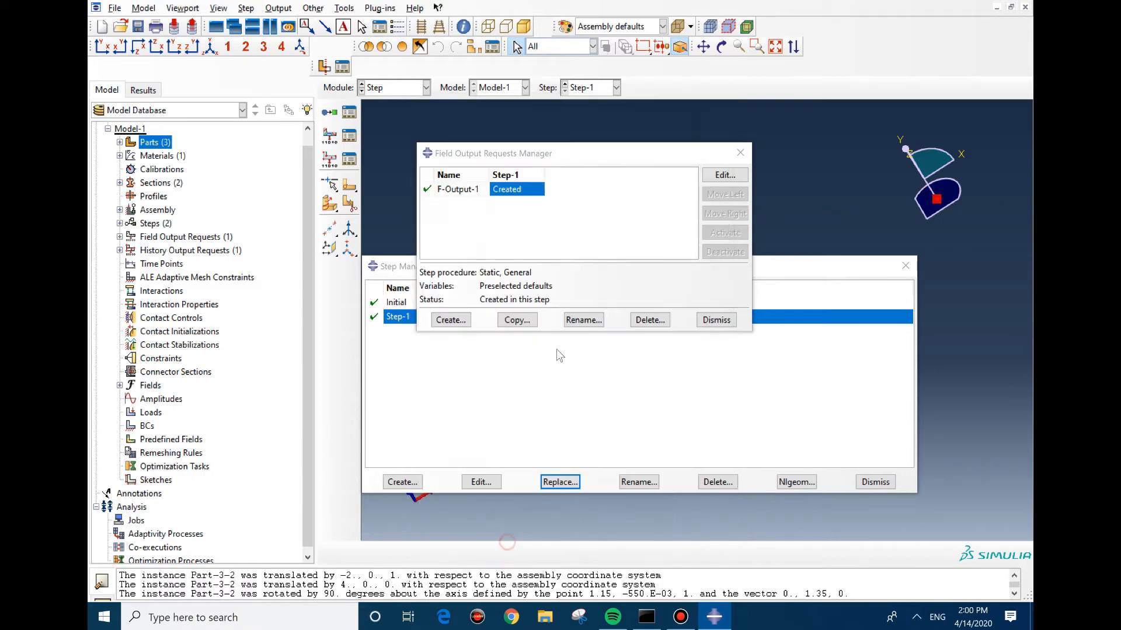
{"action": "left_click", "coordinate": [740, 152]}
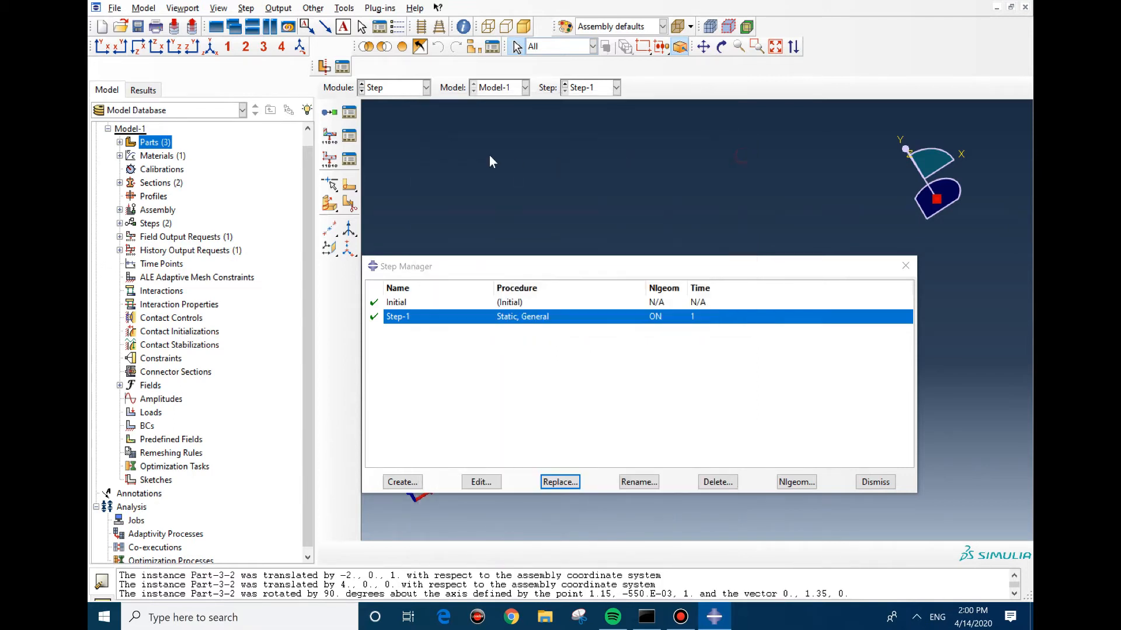
Step: Examine the output variables of history output request H-Output-1, moving its dialog for viewing and closing it
{"action": "left_click", "coordinate": [349, 163]}
{"action": "double_click", "coordinate": [464, 284]}
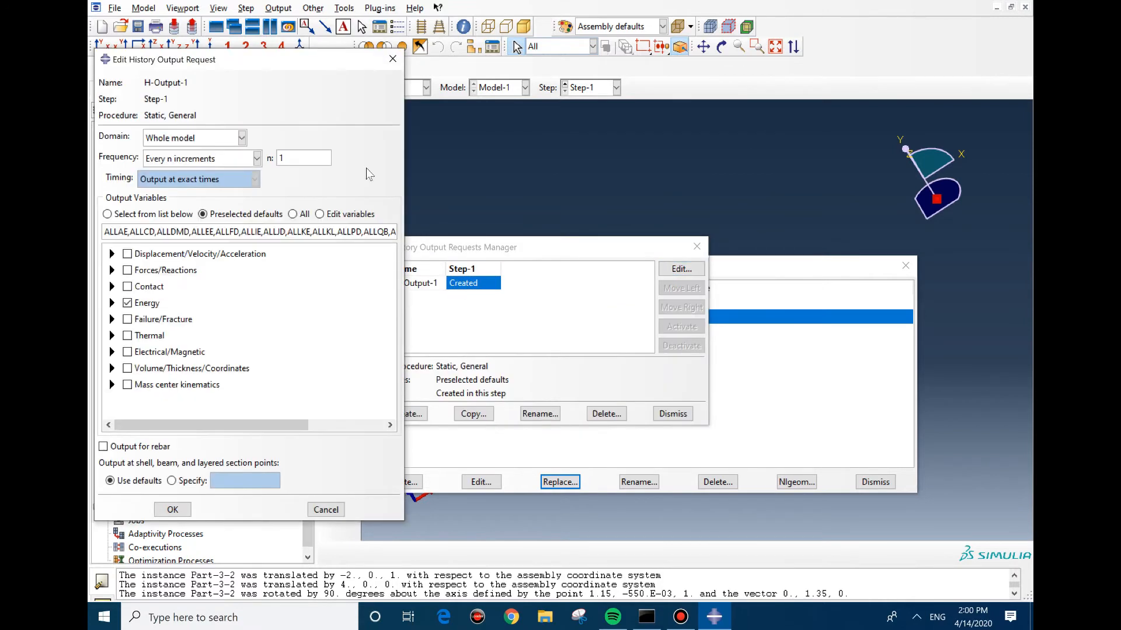
{"action": "left_click_drag", "start_coordinate": [292, 64], "coordinate": [618, 96]}
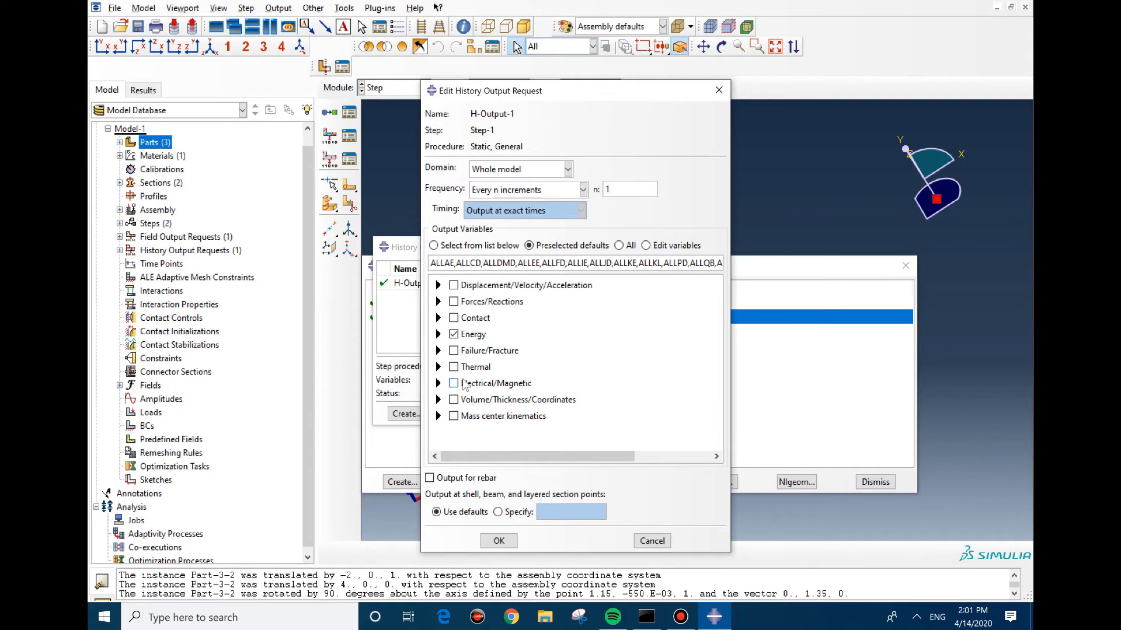
{"action": "left_click", "coordinate": [721, 91]}
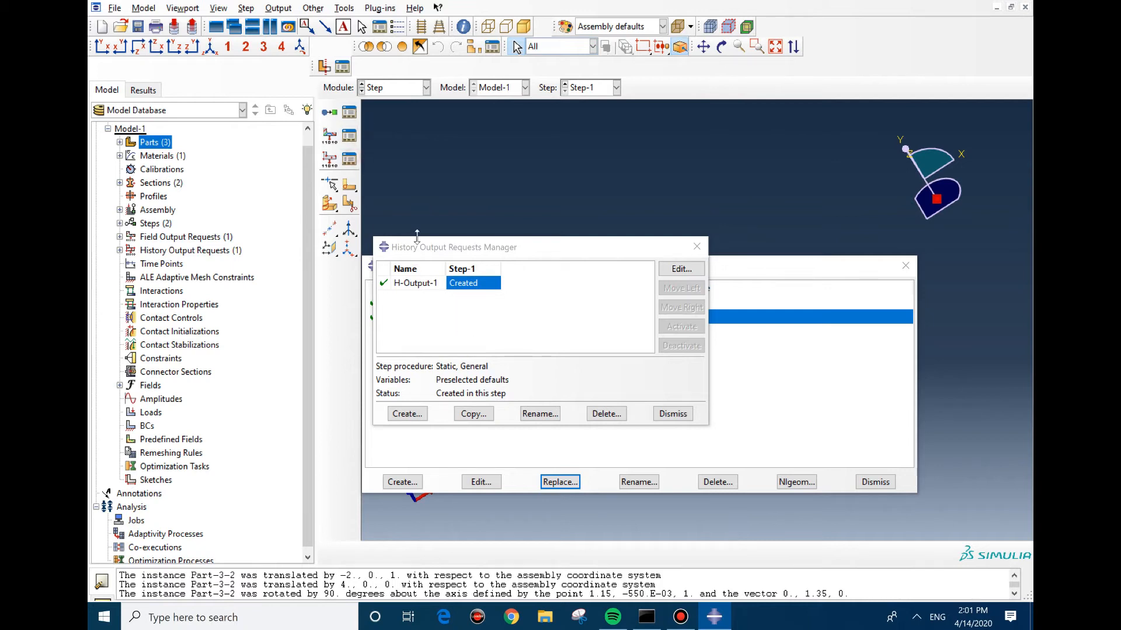
Step: Reopen the H-Output-1 and F-Output-1 requests side by side to compare their output variables
{"action": "double_click", "coordinate": [470, 286]}
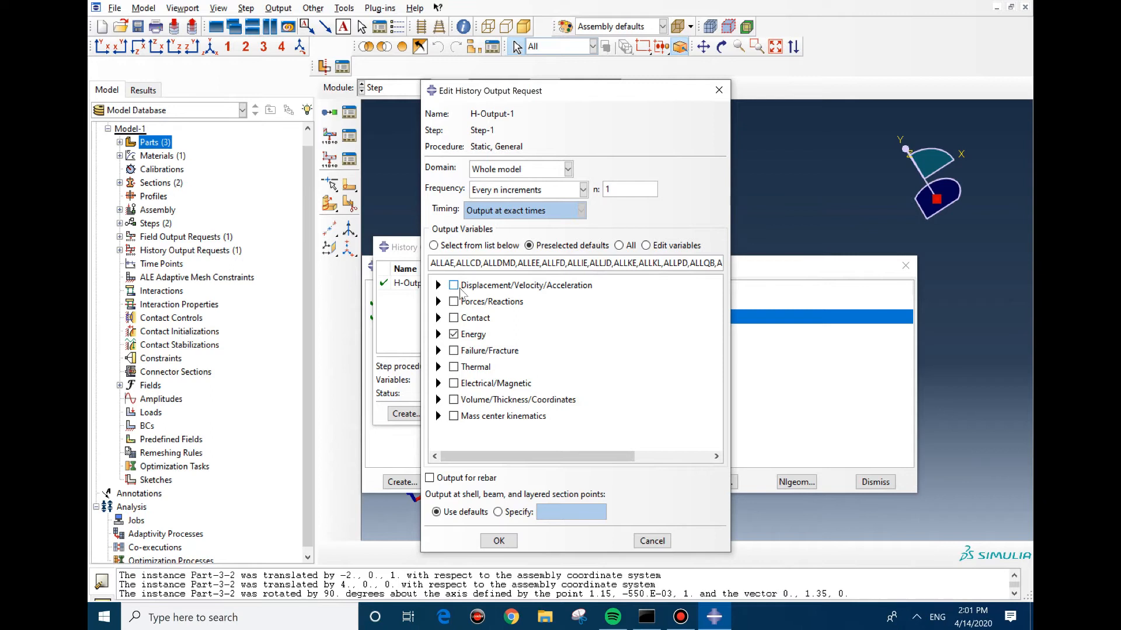
{"action": "left_click", "coordinate": [349, 136]}
{"action": "double_click", "coordinate": [522, 195]}
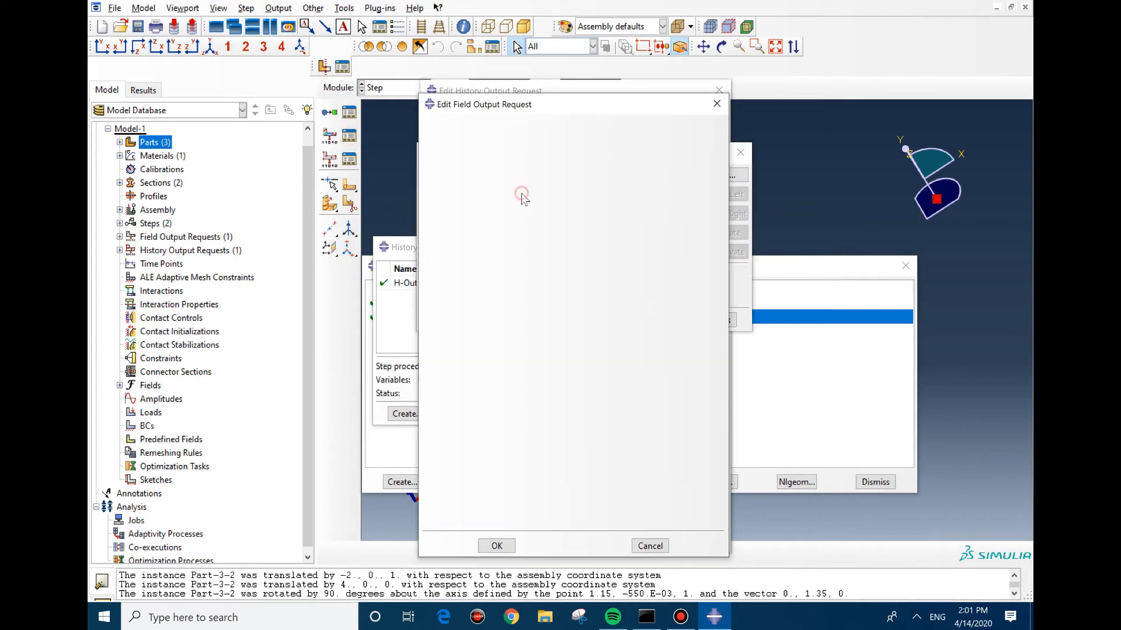
{"action": "left_click_drag", "start_coordinate": [595, 107], "coordinate": [871, 72]}
{"action": "left_click", "coordinate": [596, 378]}
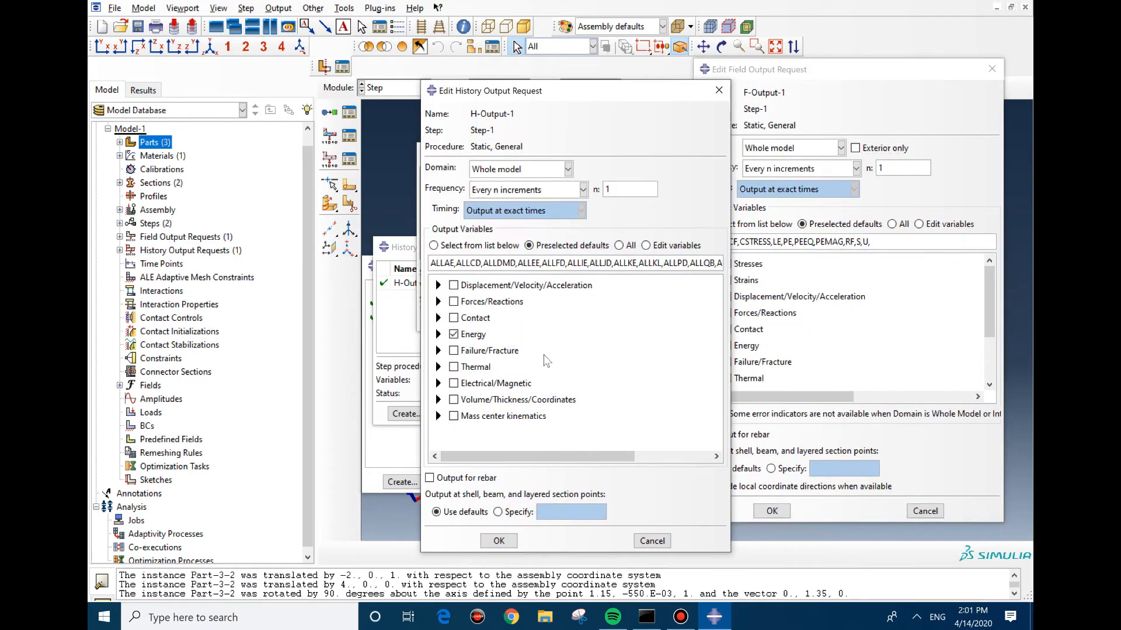
Step: Switch to the Interaction module and start a Surface-to-surface contact (Standard) interaction in Step-1
{"action": "left_click", "coordinate": [390, 88]}
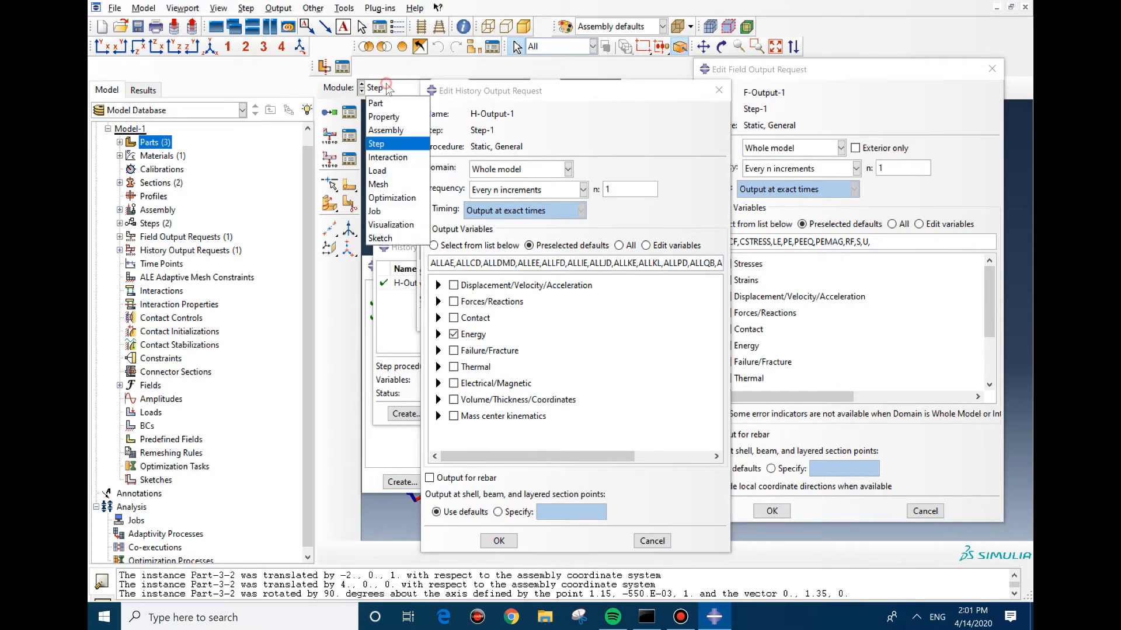
{"action": "left_click", "coordinate": [391, 158]}
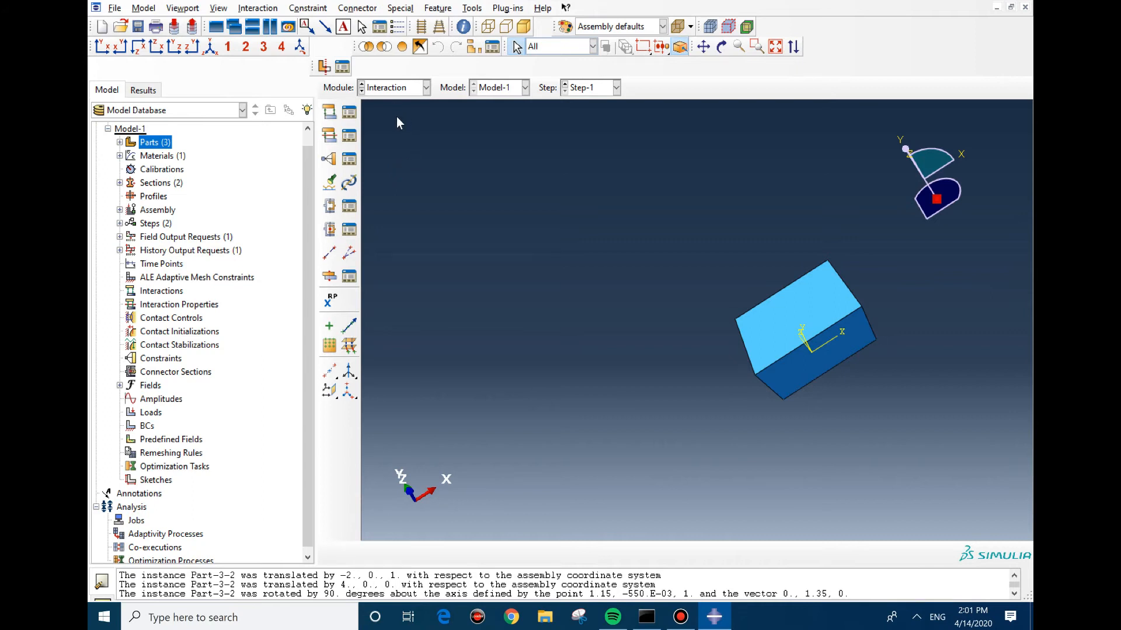
{"action": "left_click", "coordinate": [330, 113]}
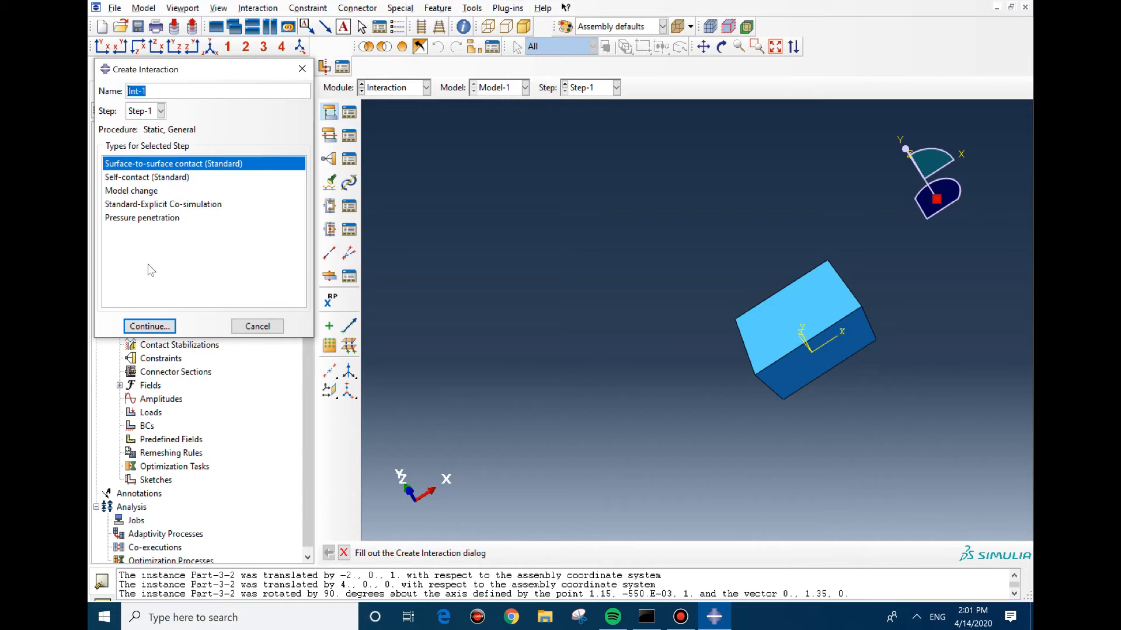
{"action": "left_click", "coordinate": [167, 328]}
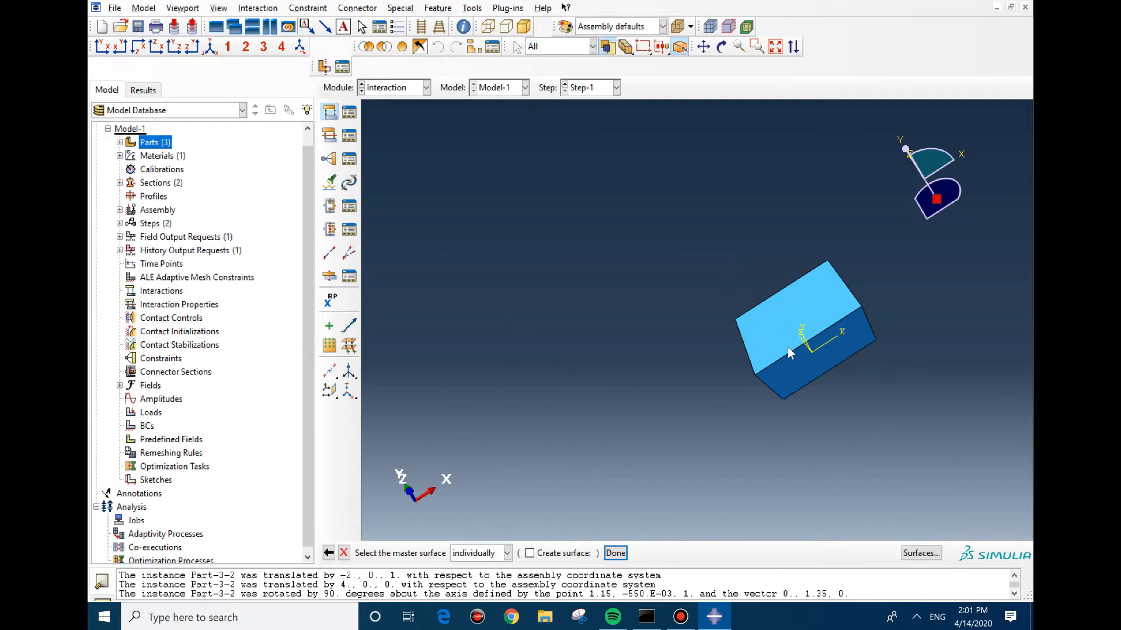
Step: Assign the block's dark blue side face as the master surface and its adjacent light blue face as the slave surface
{"action": "left_click", "coordinate": [804, 363]}
{"action": "middle_click", "coordinate": [693, 355]}
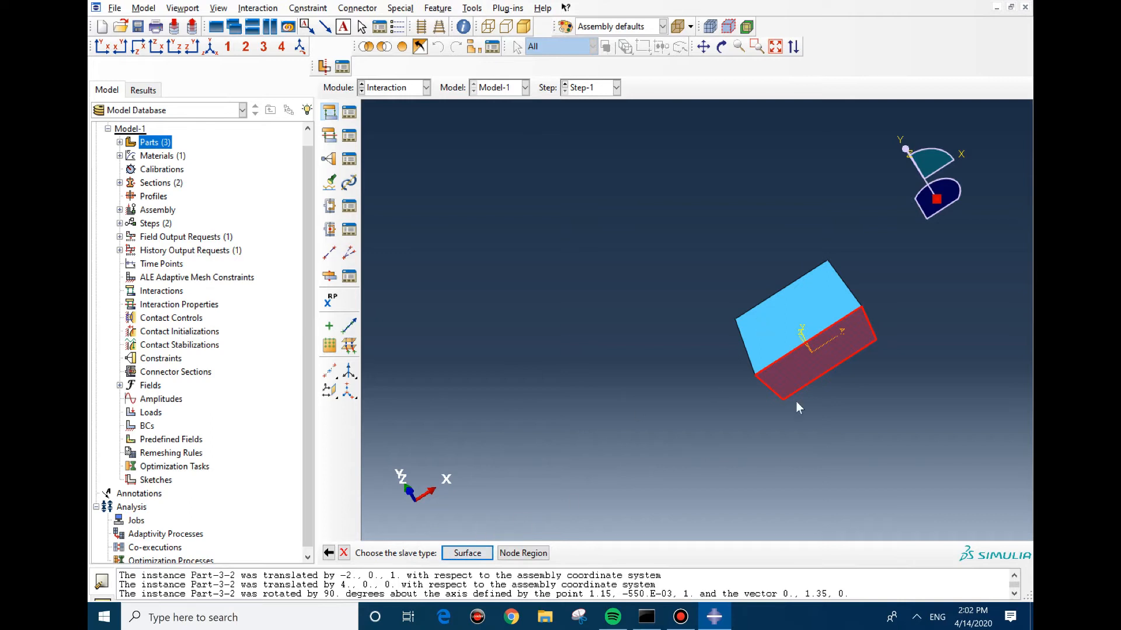
{"action": "left_click", "coordinate": [467, 553]}
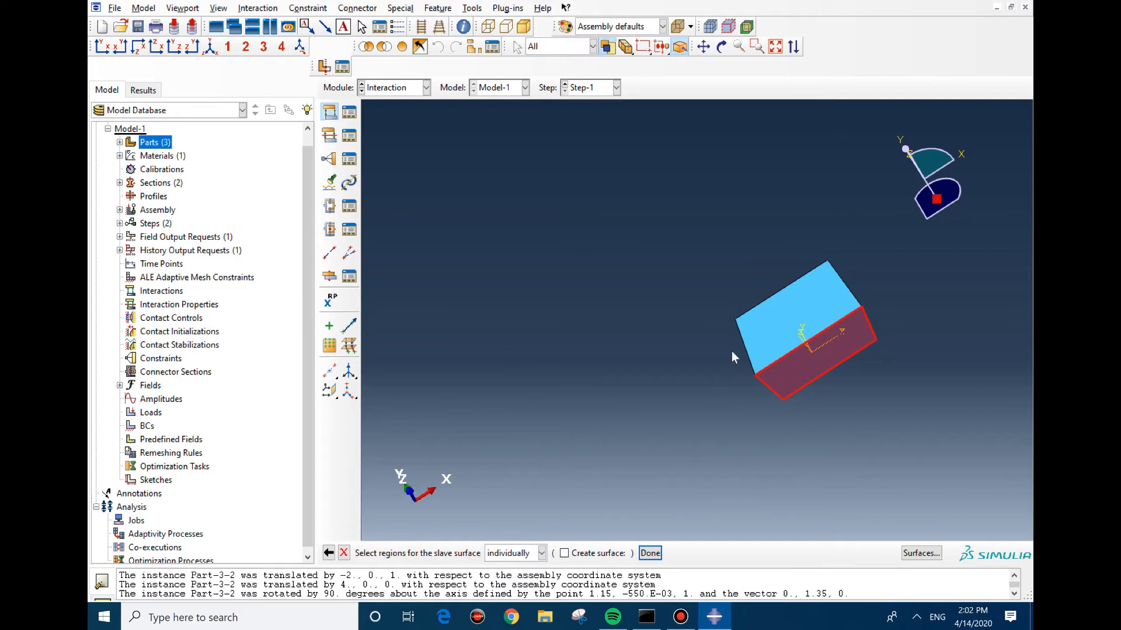
{"action": "left_click", "coordinate": [655, 550]}
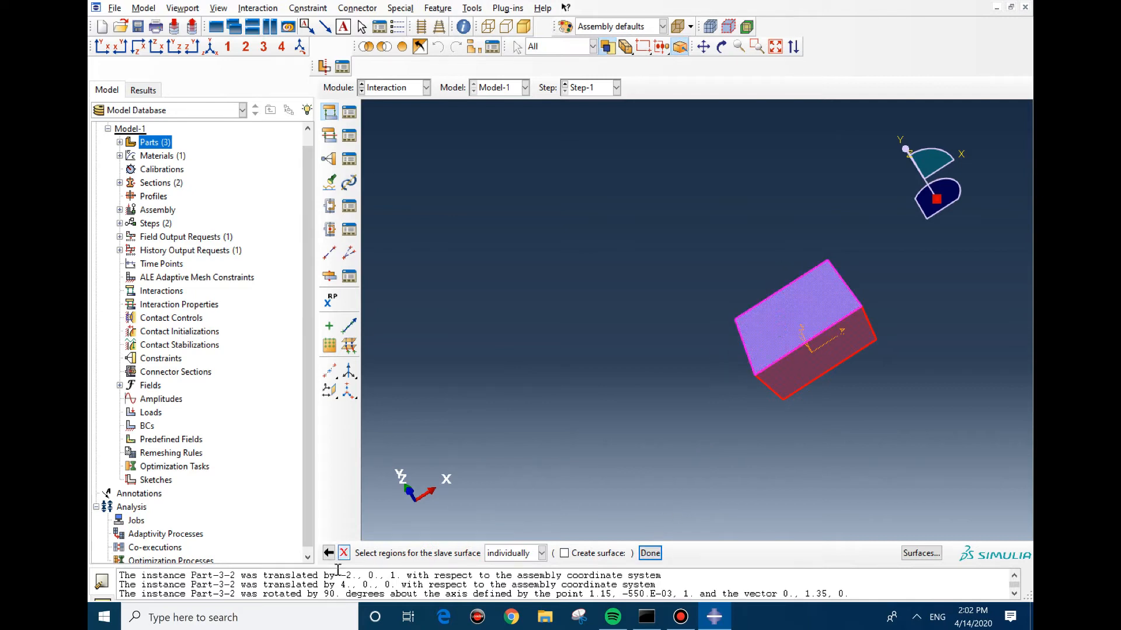
{"action": "left_click", "coordinate": [650, 554]}
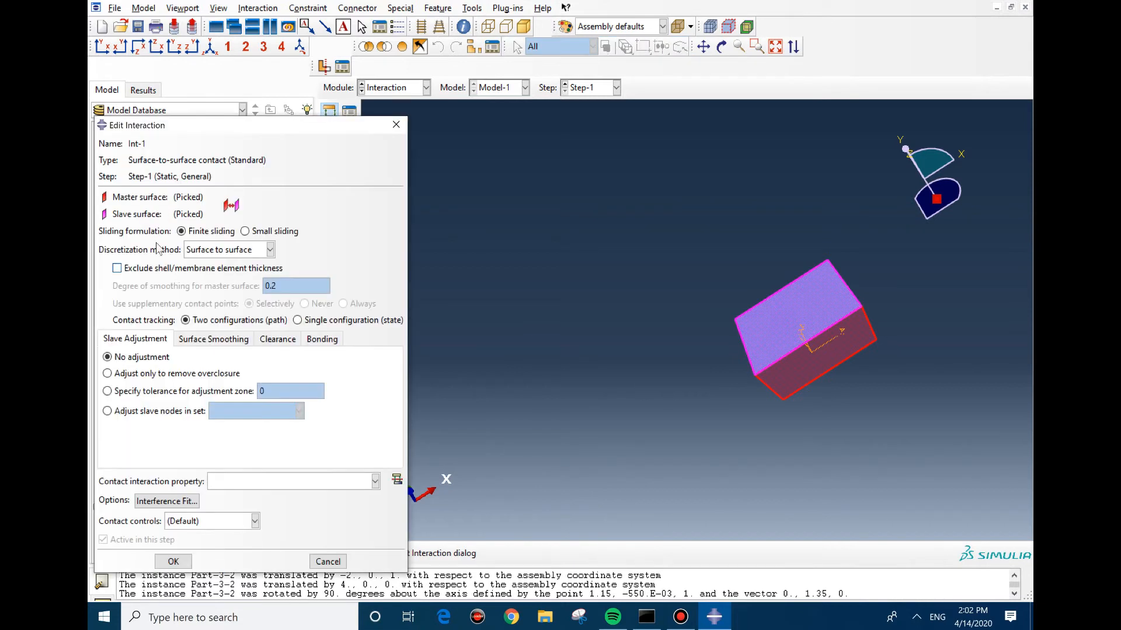
Step: Create a new interaction property of type Contact for the surface-to-surface interaction
{"action": "left_click", "coordinate": [291, 481]}
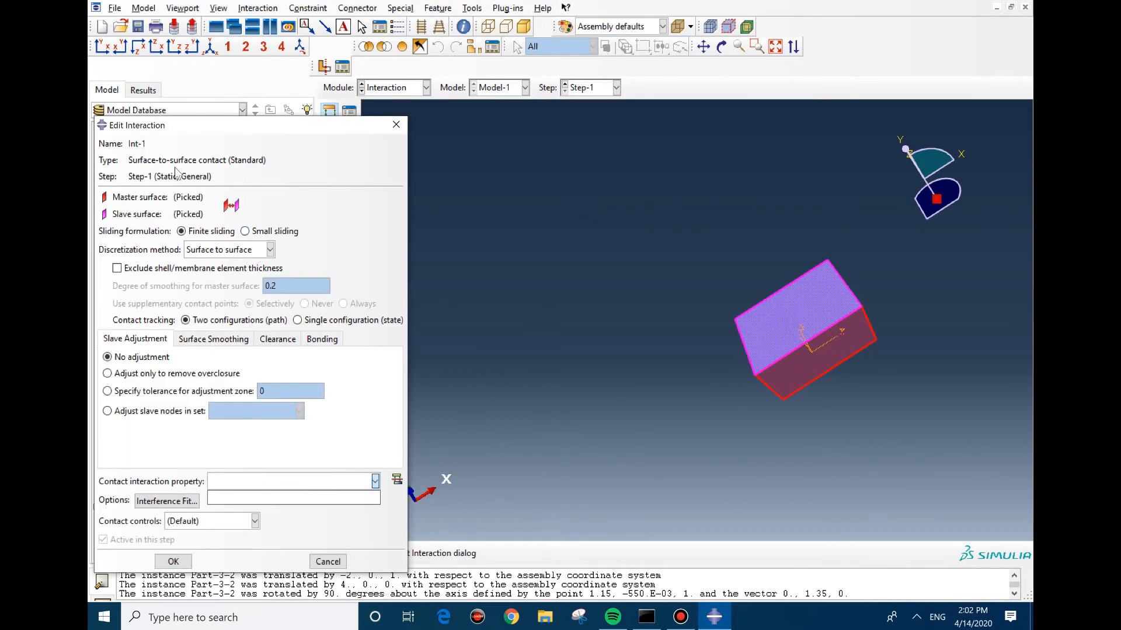
{"action": "left_click", "coordinate": [363, 456]}
{"action": "left_click", "coordinate": [398, 479]}
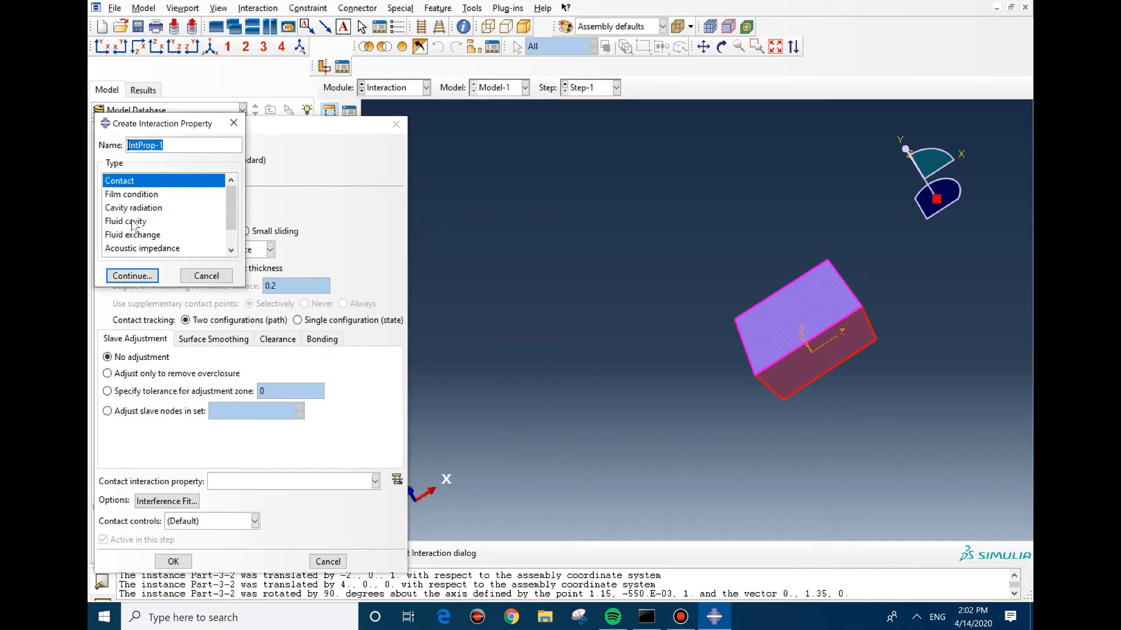
{"action": "left_click", "coordinate": [134, 279]}
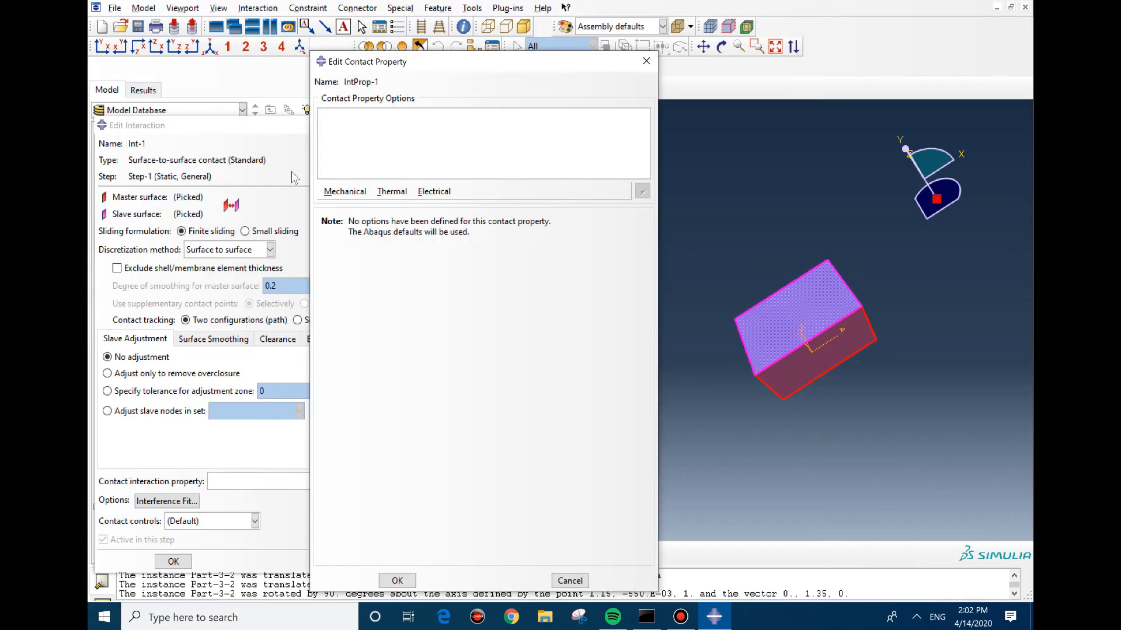
Step: Add mechanical Tangential Behavior to the contact property and open its friction formulation choices
{"action": "left_click", "coordinate": [344, 190]}
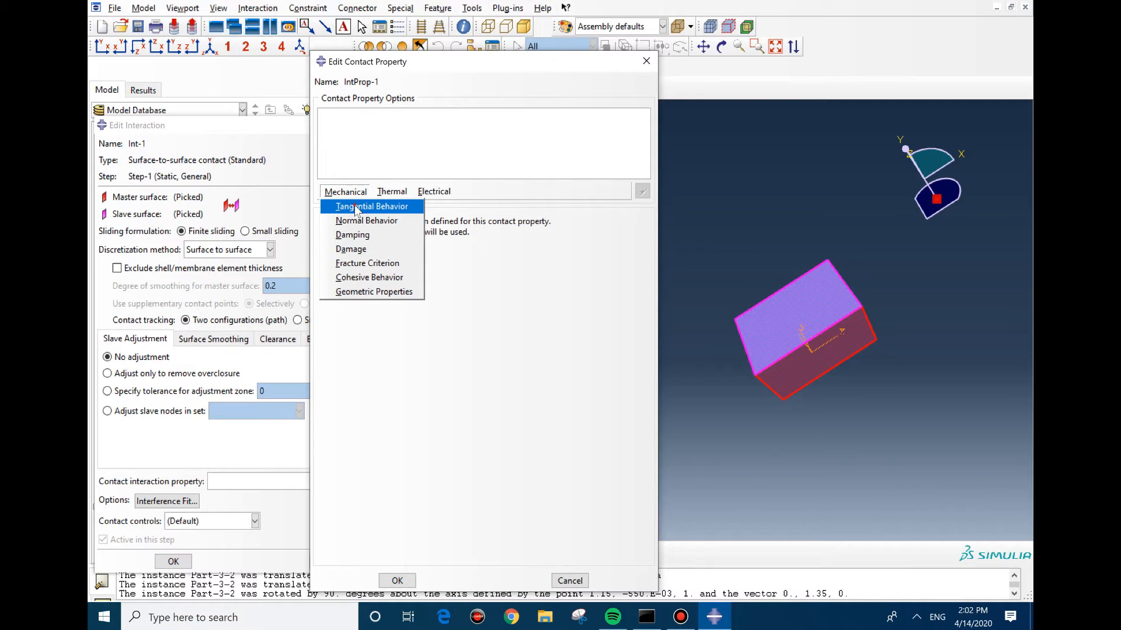
{"action": "left_click", "coordinate": [357, 207]}
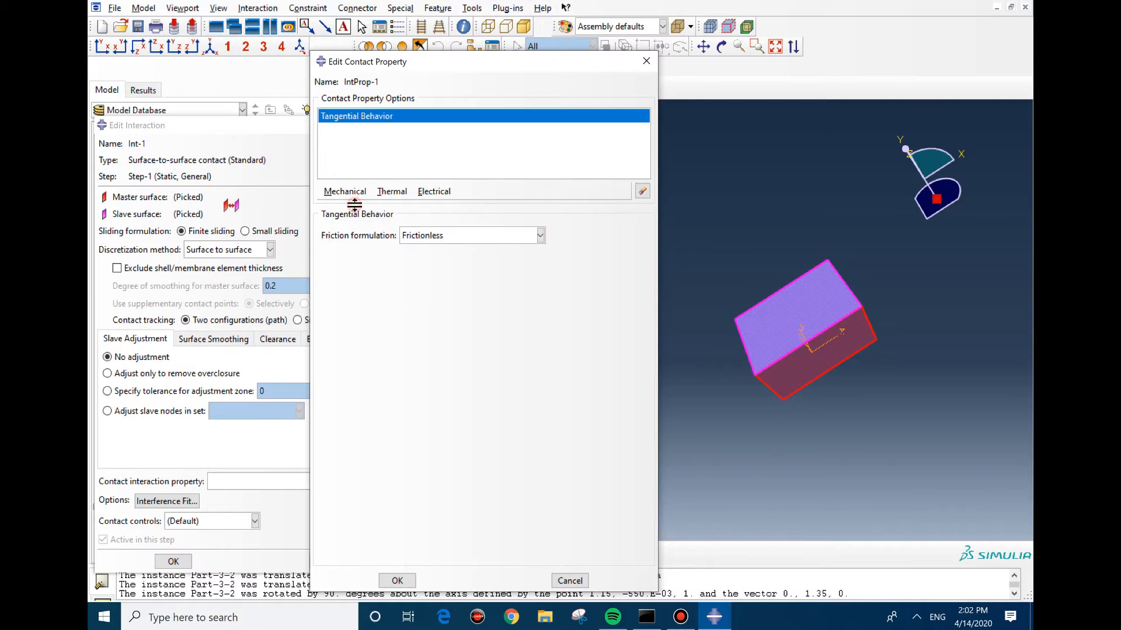
{"action": "left_click", "coordinate": [432, 244]}
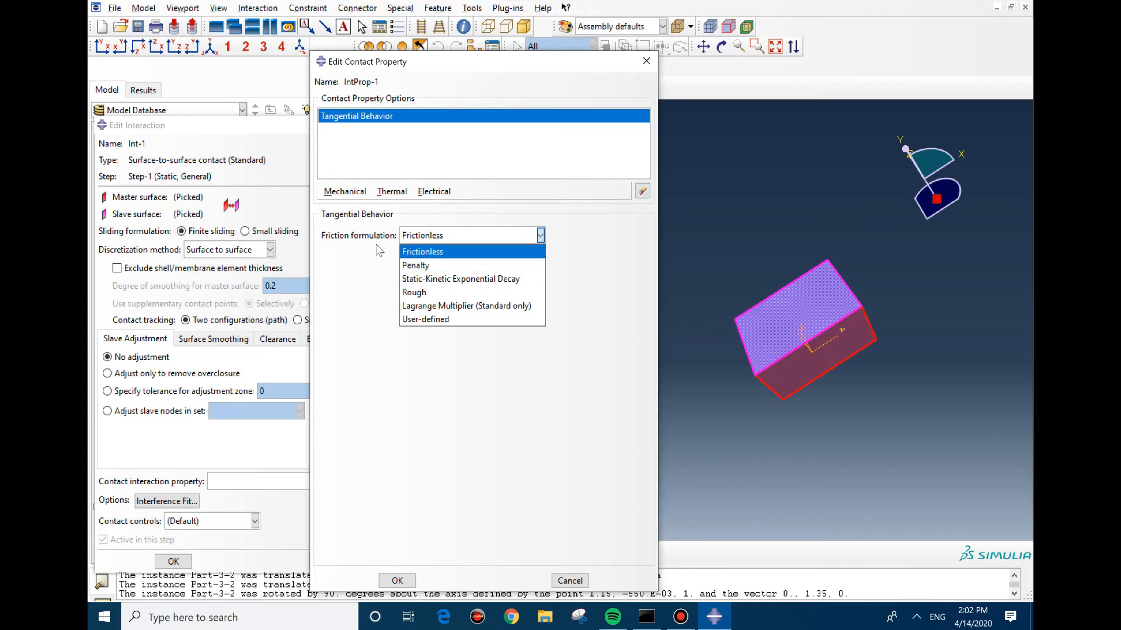
Step: Complete the contact property with frictionless tangential and "Hard" Contact normal behavior, and create the surface-to-surface contact interaction
{"action": "left_click", "coordinate": [363, 260]}
{"action": "left_click", "coordinate": [344, 191]}
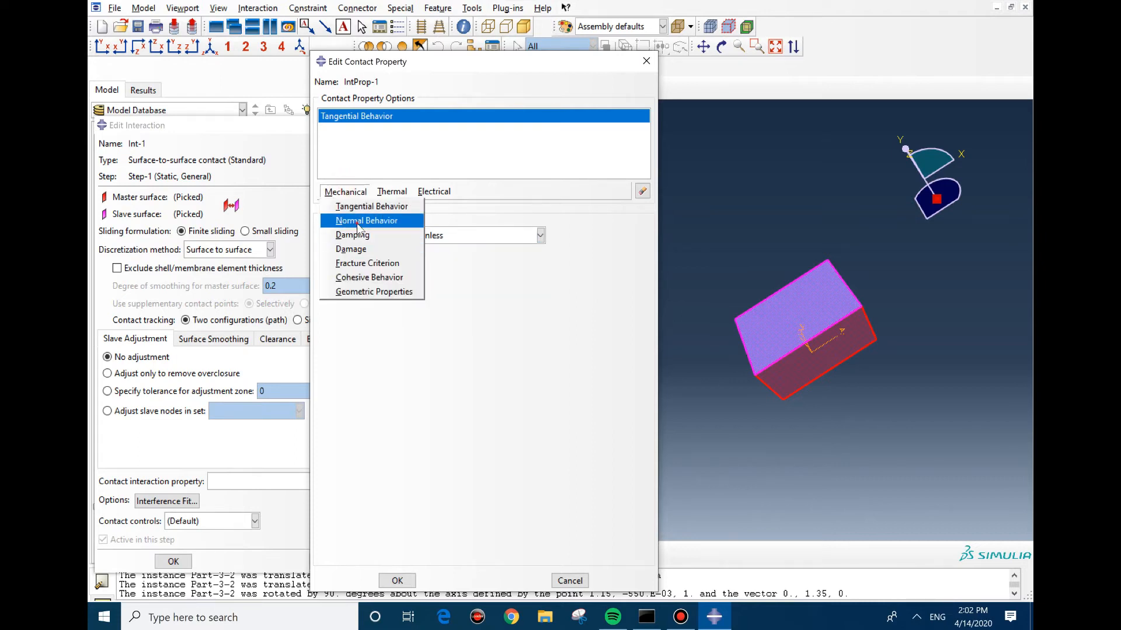
{"action": "left_click", "coordinate": [357, 223]}
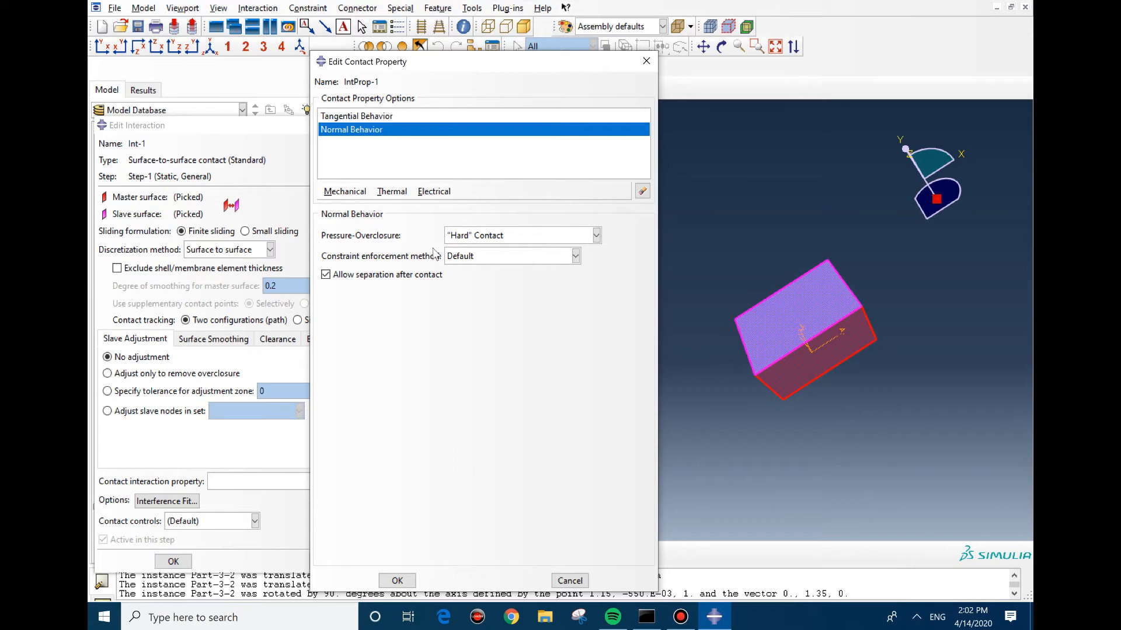
{"action": "left_click", "coordinate": [501, 238]}
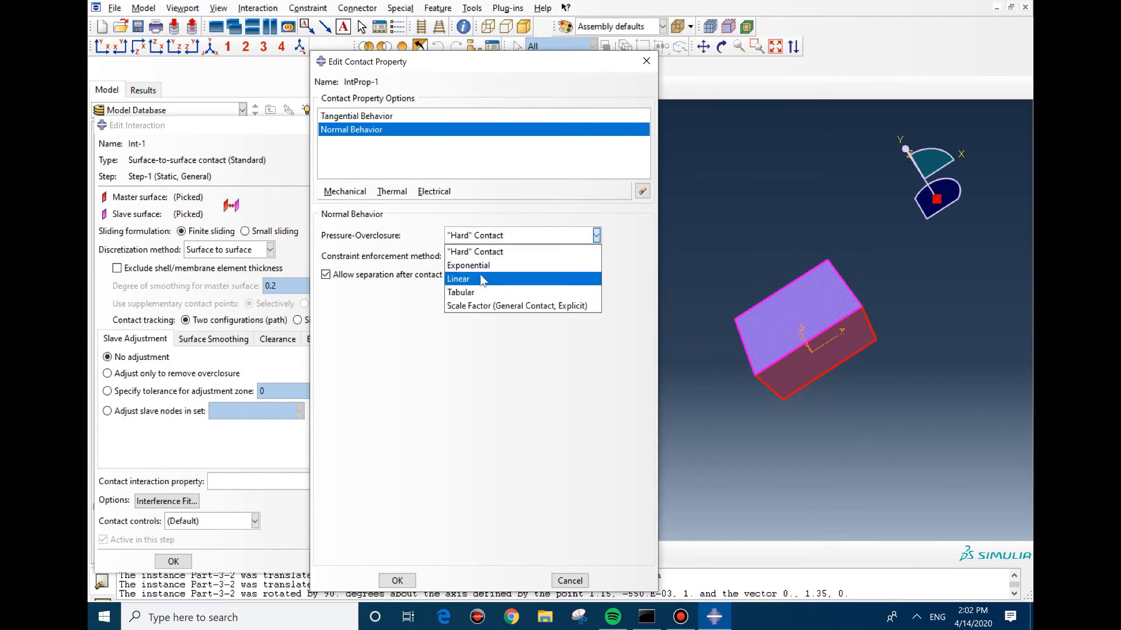
{"action": "left_click", "coordinate": [444, 347]}
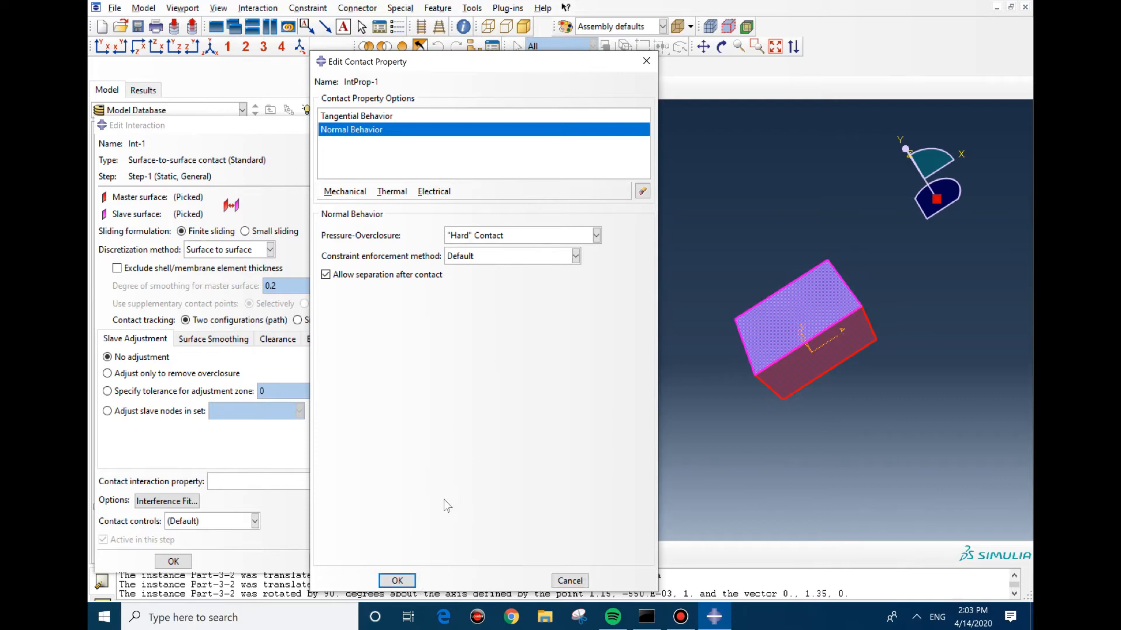
{"action": "left_click", "coordinate": [397, 581]}
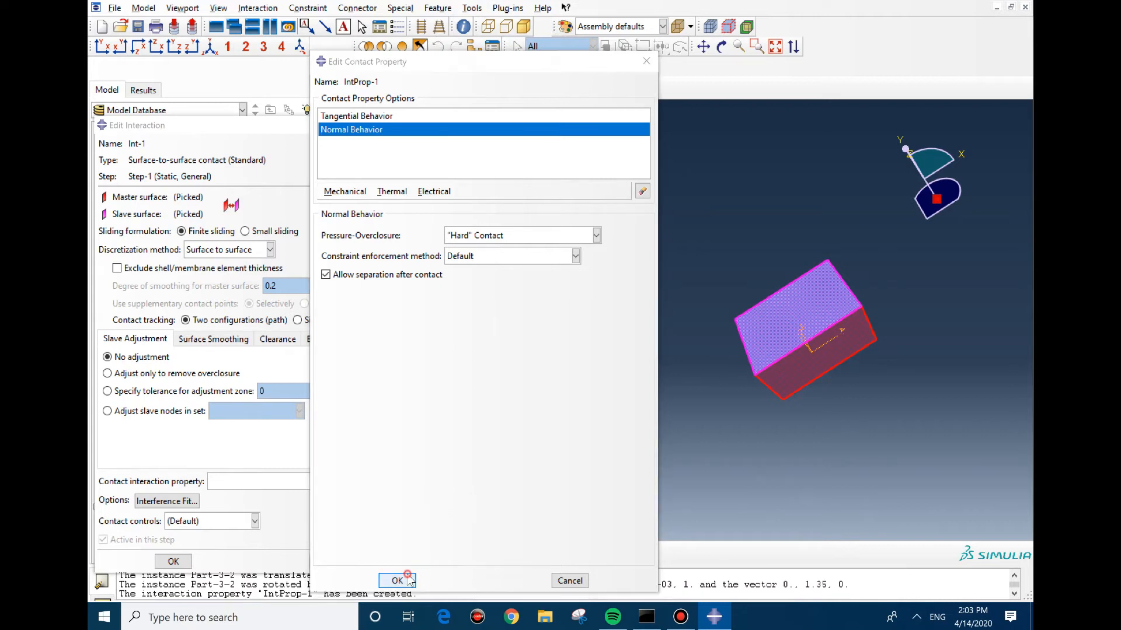
{"action": "left_click", "coordinate": [173, 561]}
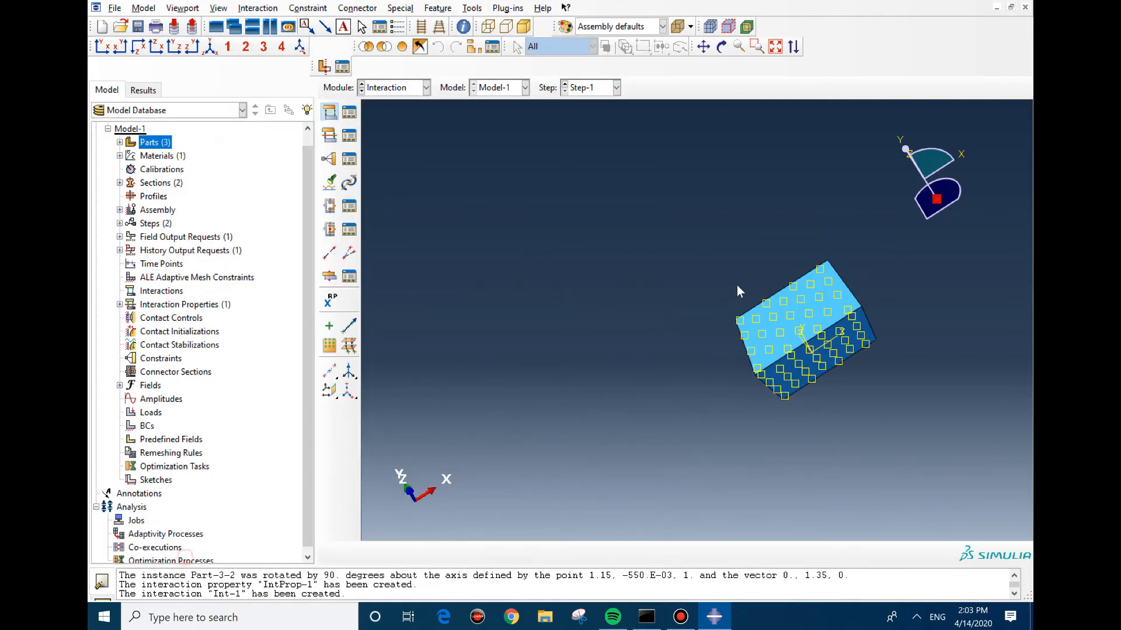
{"action": "left_click", "coordinate": [331, 114]}
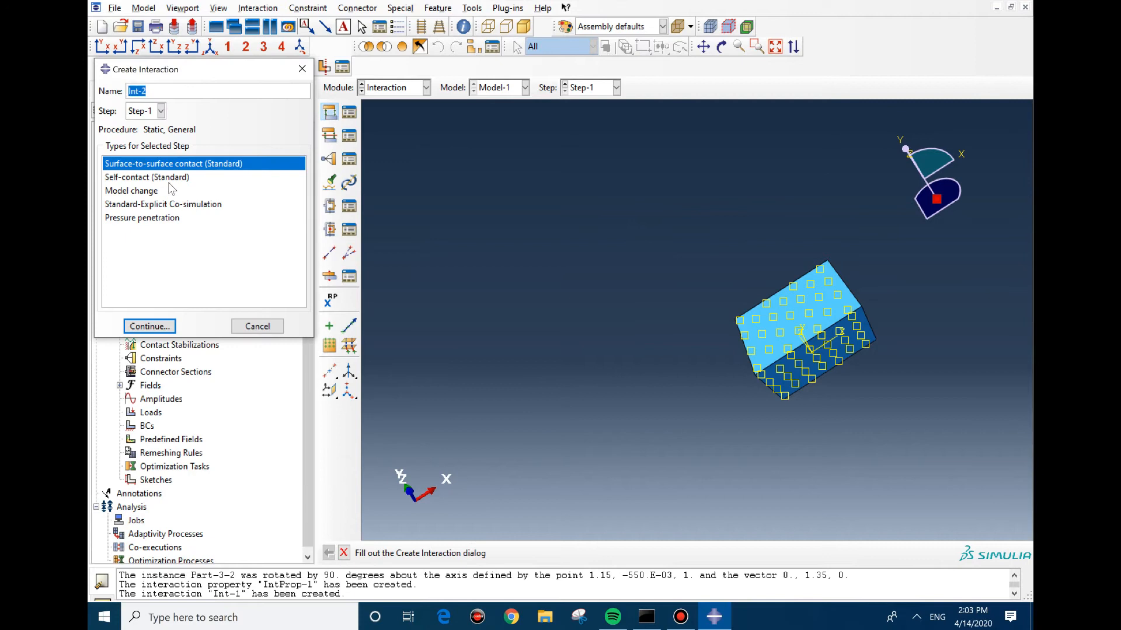
{"action": "left_click", "coordinate": [151, 192]}
{"action": "left_click", "coordinate": [154, 177]}
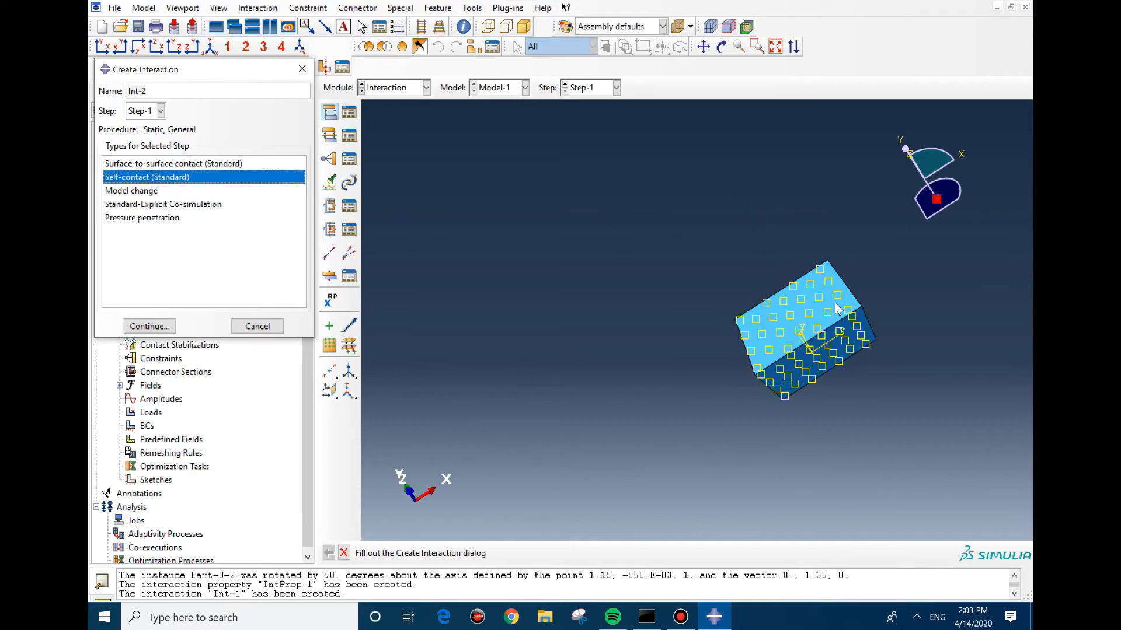
{"action": "left_click_drag", "start_coordinate": [713, 428], "coordinate": [724, 258], "text": "ctrl+alt"}
{"action": "left_click_drag", "start_coordinate": [836, 314], "coordinate": [837, 343], "text": "ctrl+alt"}
{"action": "middle_click", "coordinate": [839, 340]}
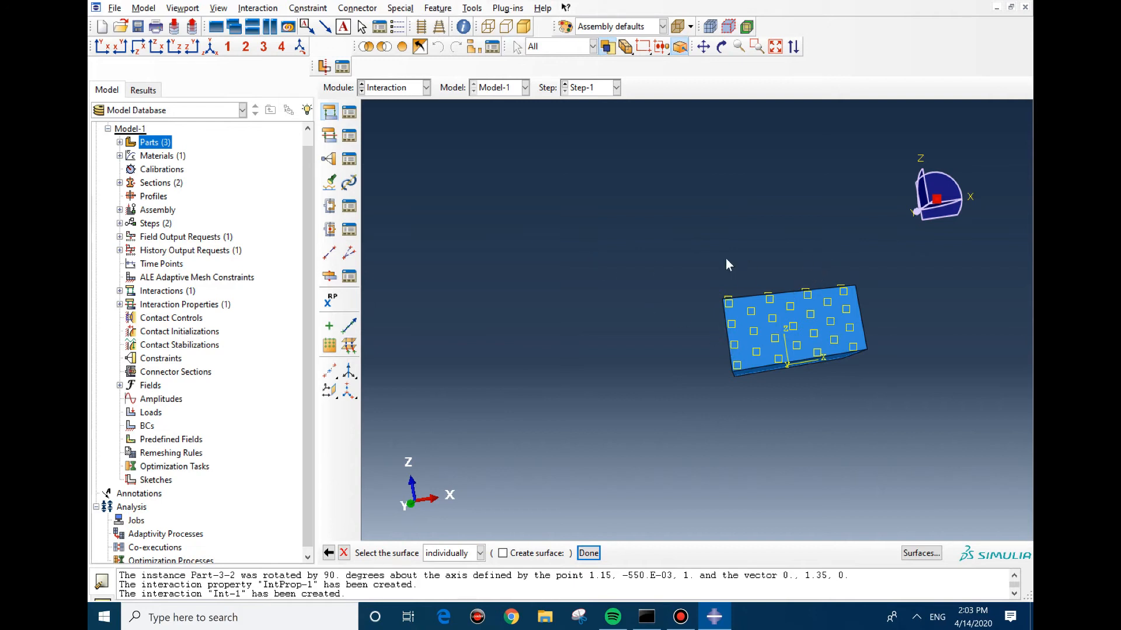
{"action": "left_click", "coordinate": [344, 552]}
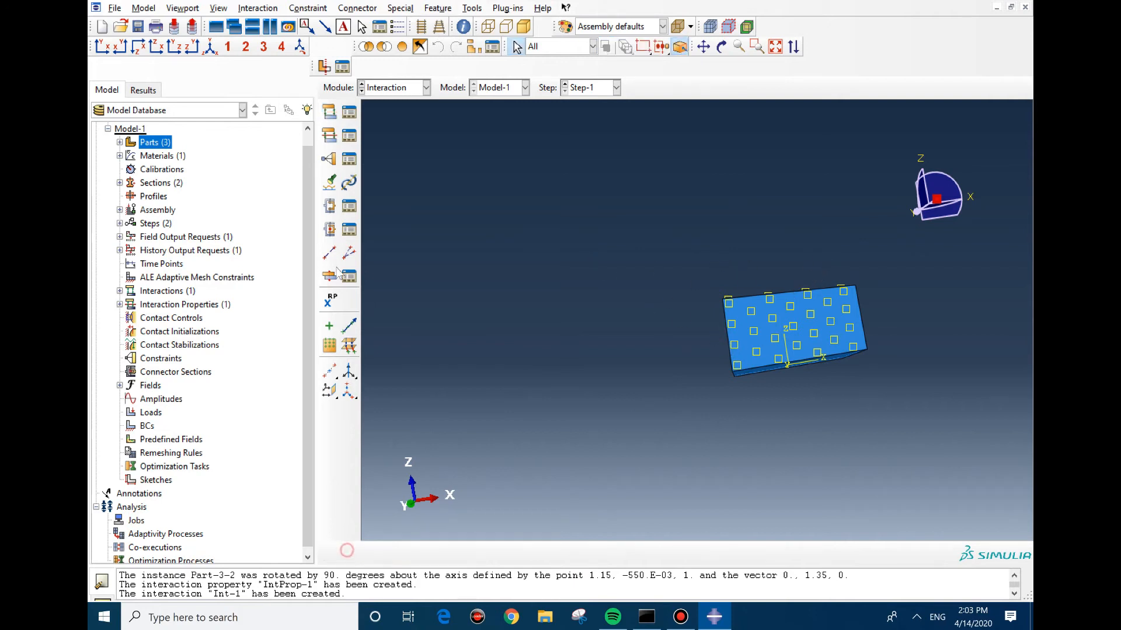
Step: Create a Tie constraint with the block's large side face as master surface and the adjacent end face as slave surface
{"action": "left_click", "coordinate": [330, 158]}
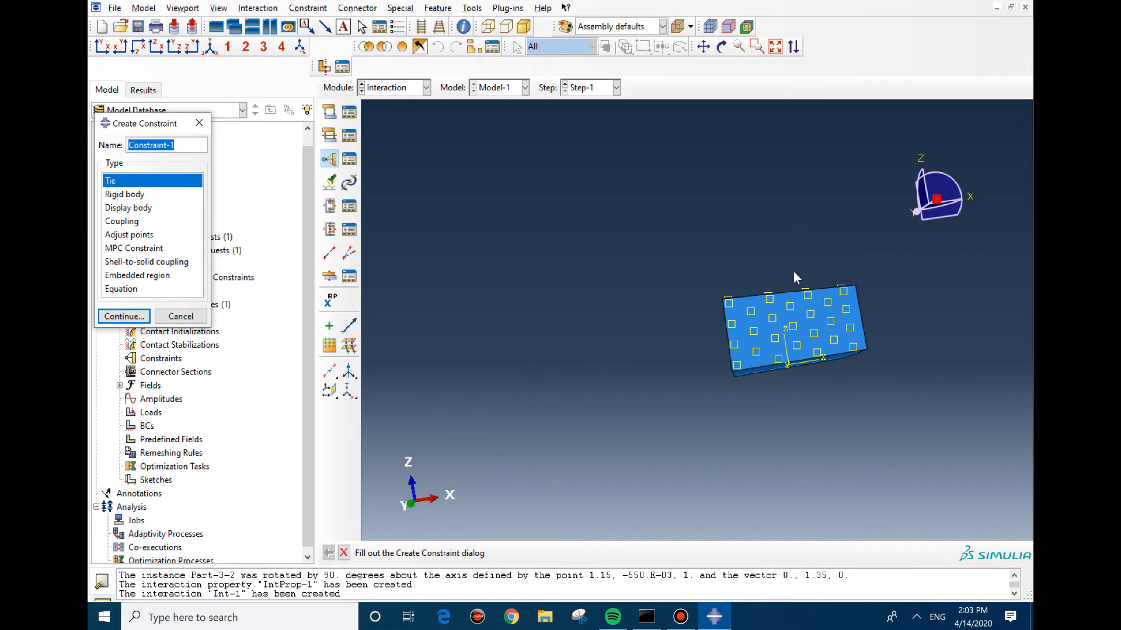
{"action": "left_click", "coordinate": [124, 316]}
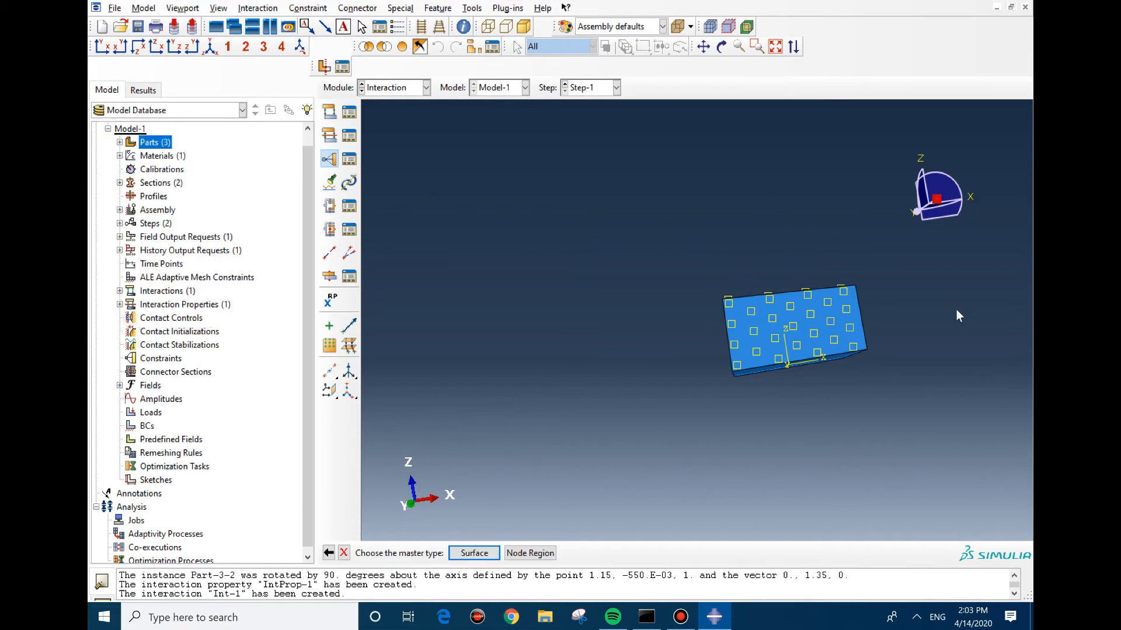
{"action": "left_click", "coordinate": [471, 551]}
{"action": "left_click", "coordinate": [783, 315]}
{"action": "middle_click", "coordinate": [805, 292]}
{"action": "middle_click", "coordinate": [831, 352]}
{"action": "left_click", "coordinate": [849, 280]}
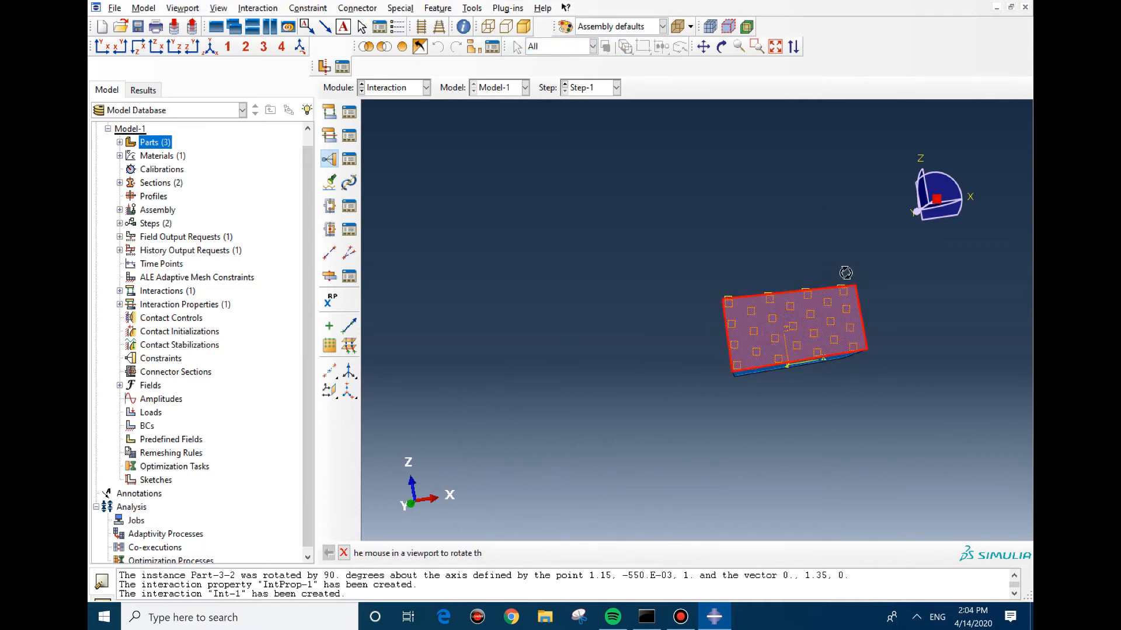
{"action": "middle_click", "coordinate": [845, 272]}
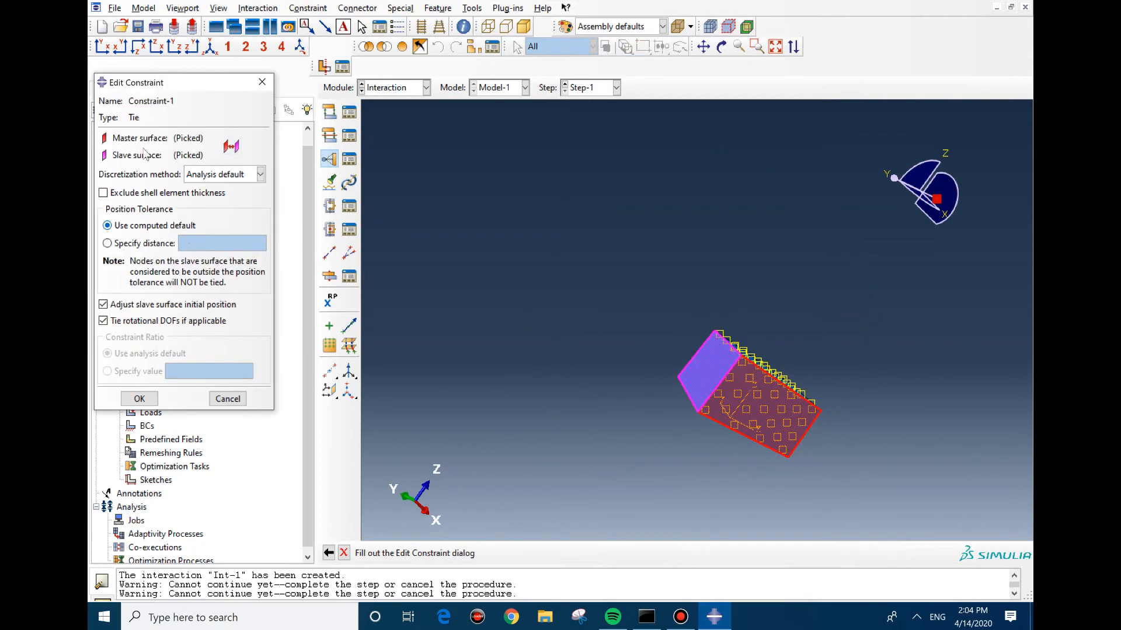
{"action": "left_click", "coordinate": [139, 399]}
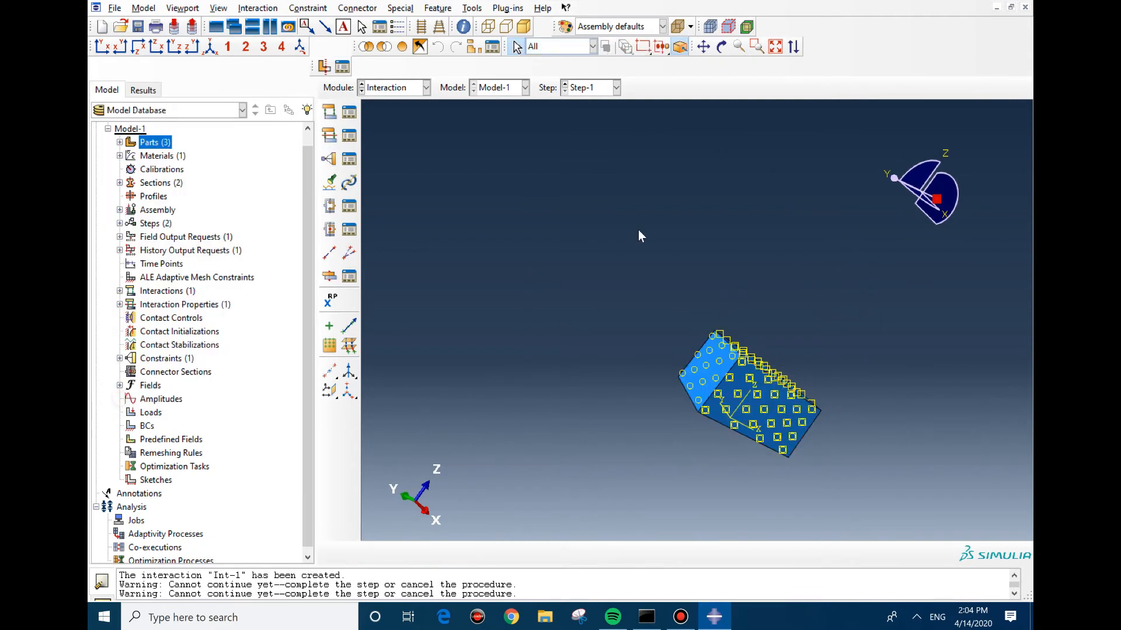
Step: Delete the tie constraint Constraint-1
{"action": "left_click", "coordinate": [354, 161]}
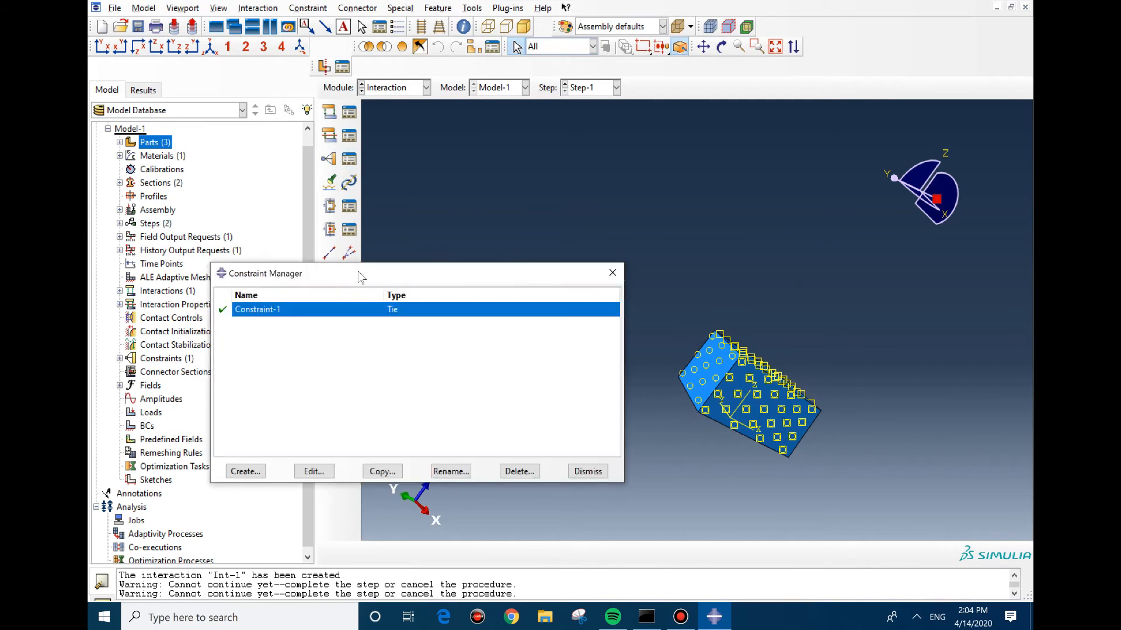
{"action": "left_click", "coordinate": [525, 473]}
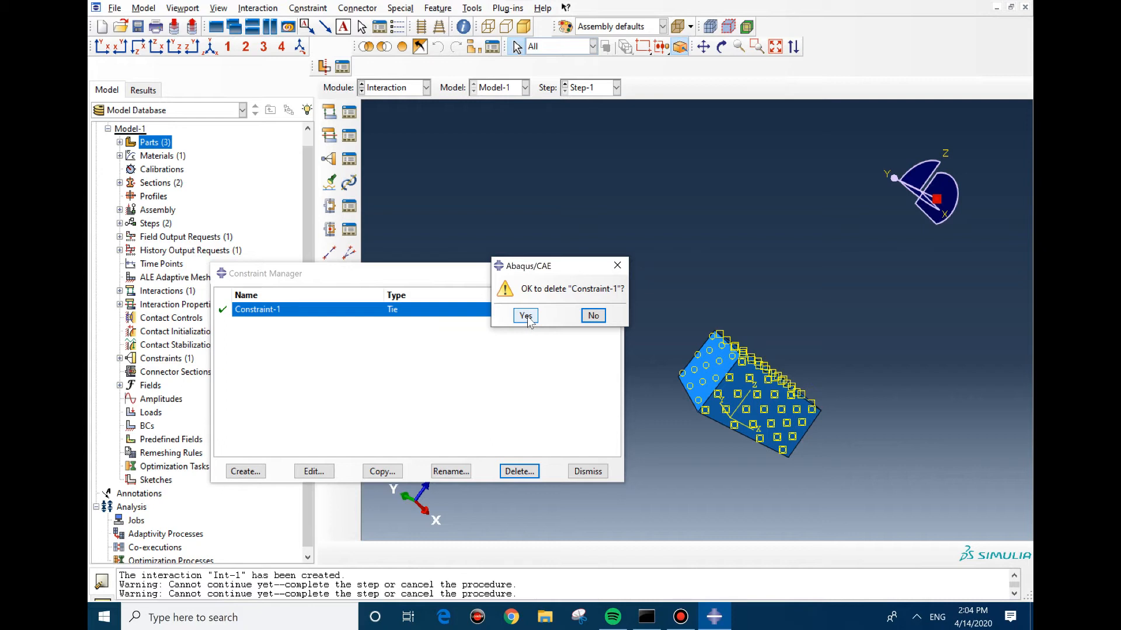
{"action": "left_click", "coordinate": [525, 316]}
Step: Delete the contact property IntProp-1 and the interaction Int-1
{"action": "left_click", "coordinate": [349, 136]}
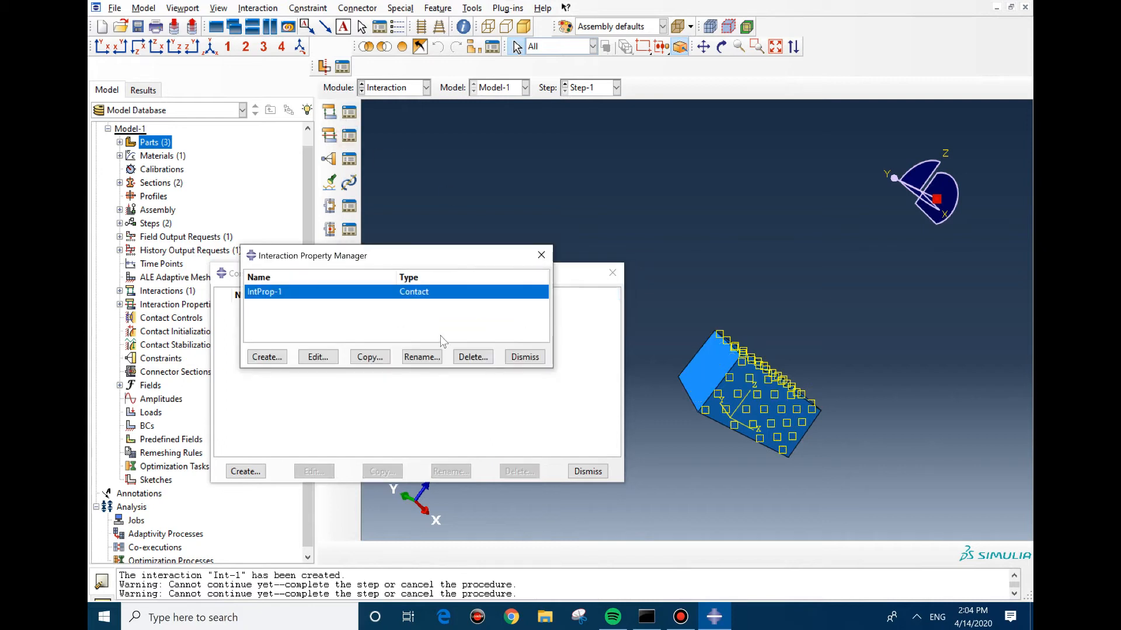
{"action": "left_click", "coordinate": [473, 357]}
{"action": "left_click", "coordinate": [527, 315]}
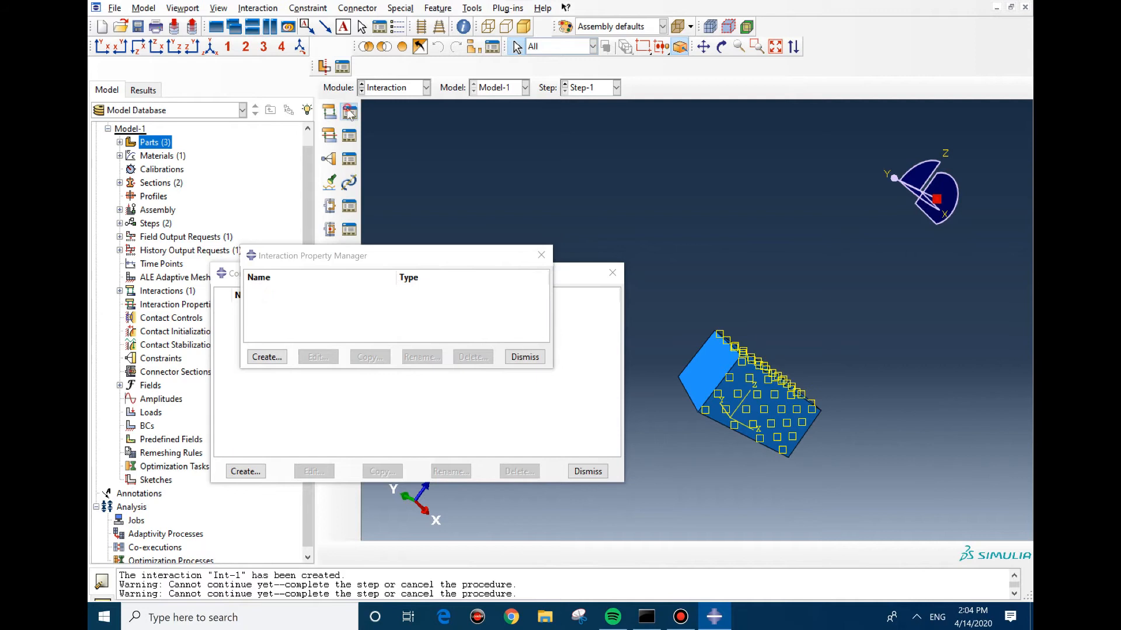
{"action": "left_click", "coordinate": [349, 112]}
{"action": "left_click", "coordinate": [816, 545]}
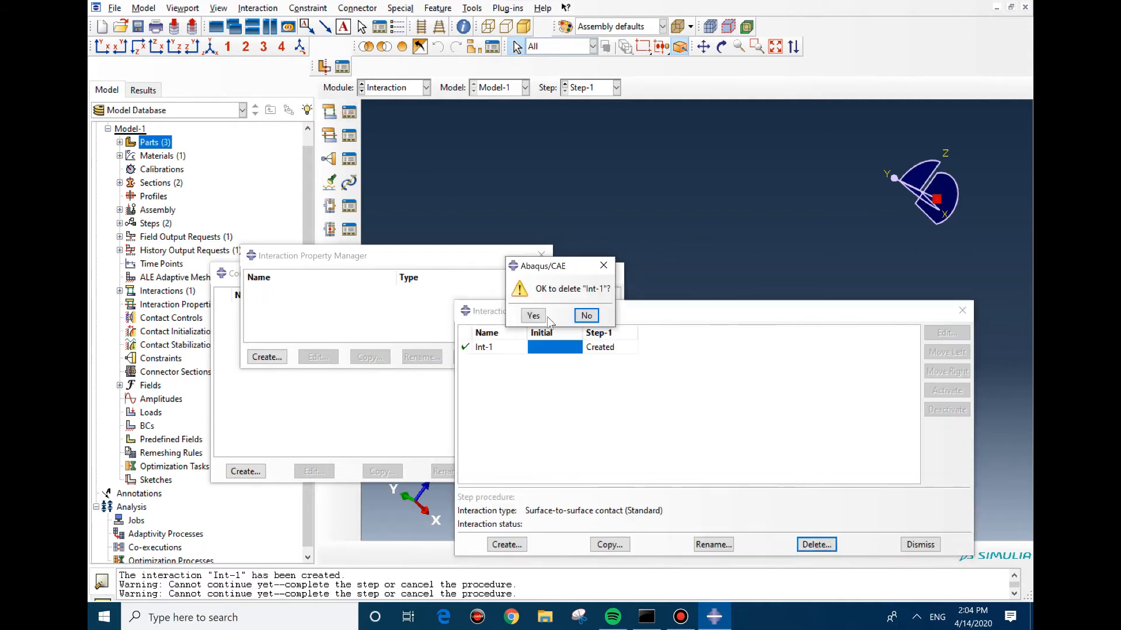
{"action": "left_click", "coordinate": [541, 316]}
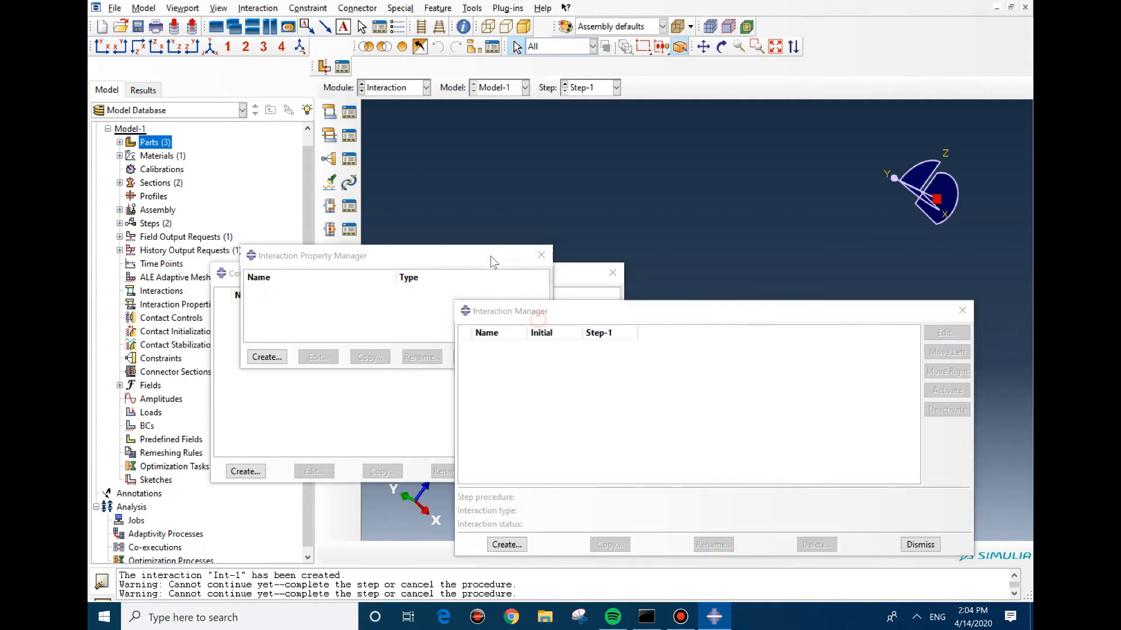
{"action": "left_click", "coordinate": [349, 137]}
{"action": "left_click_drag", "start_coordinate": [385, 258], "coordinate": [512, 122]}
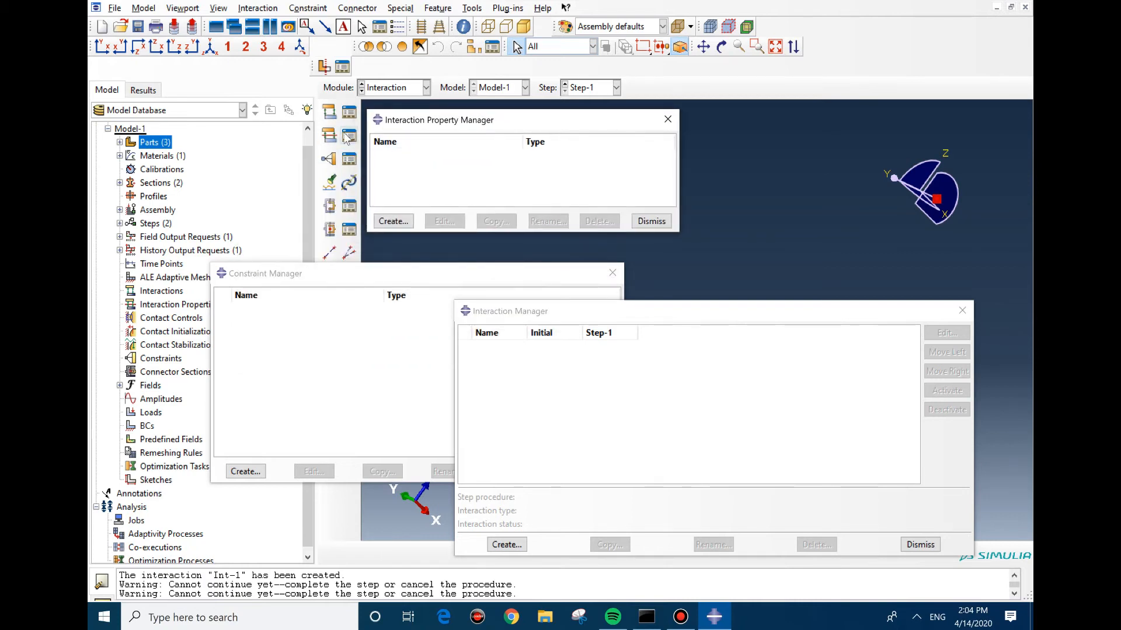
{"action": "left_click", "coordinate": [392, 221]}
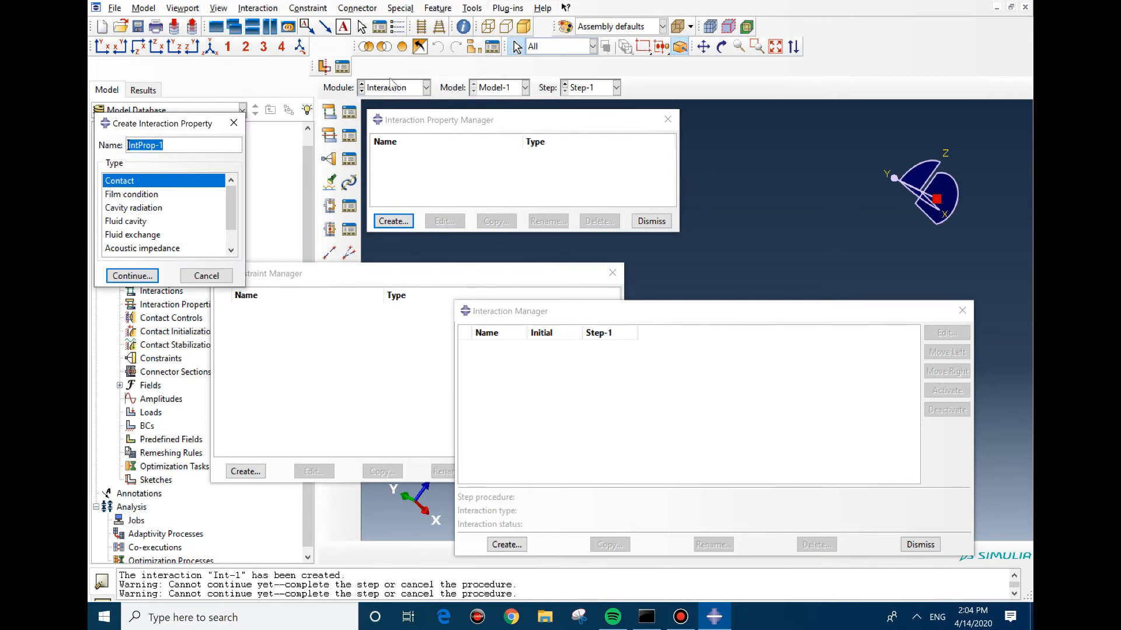
{"action": "left_click", "coordinate": [402, 8]}
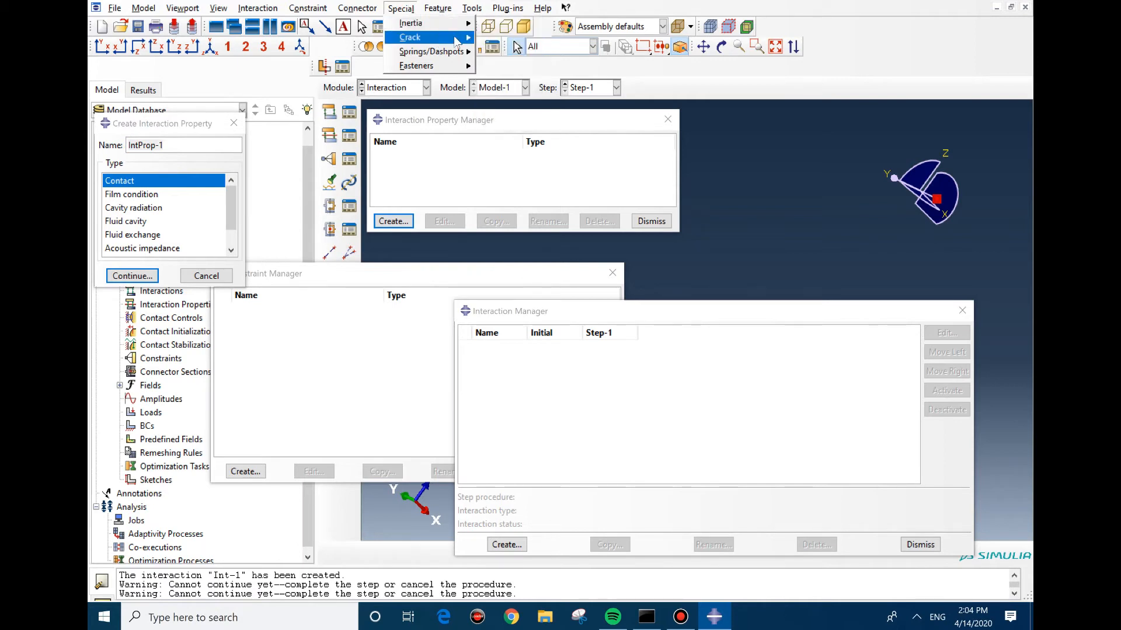
{"action": "mouse_move", "coordinate": [452, 56]}
{"action": "left_click", "coordinate": [411, 89]}
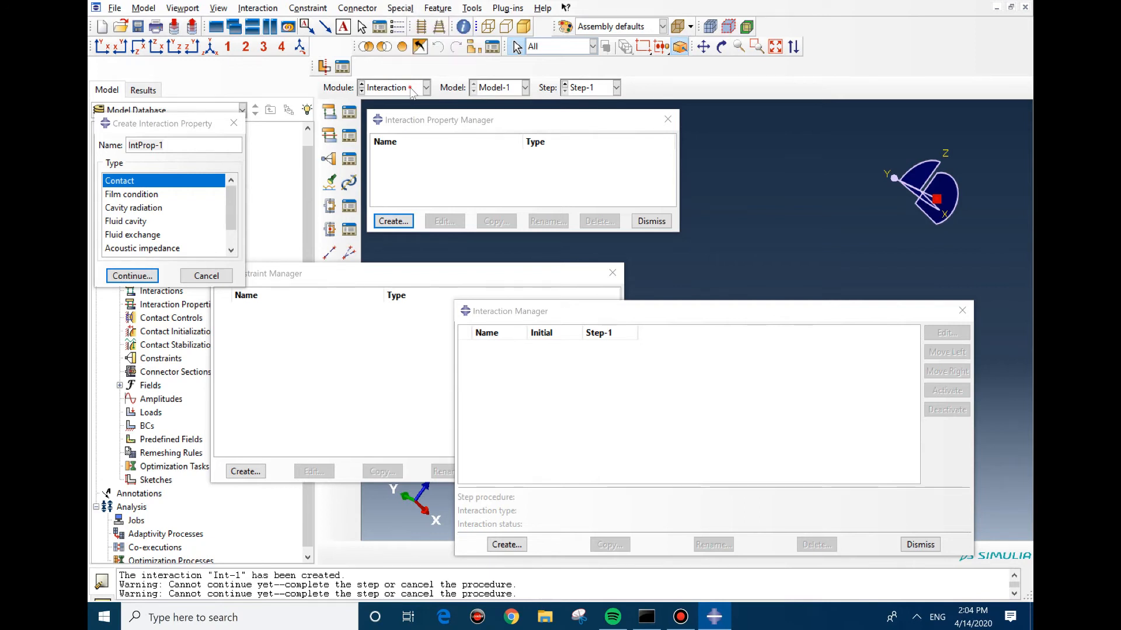
Step: Switch to the Load module and create a concentrated force in Step-1 with CF1 of 100 at the block's upper front corner
{"action": "left_click", "coordinate": [411, 88]}
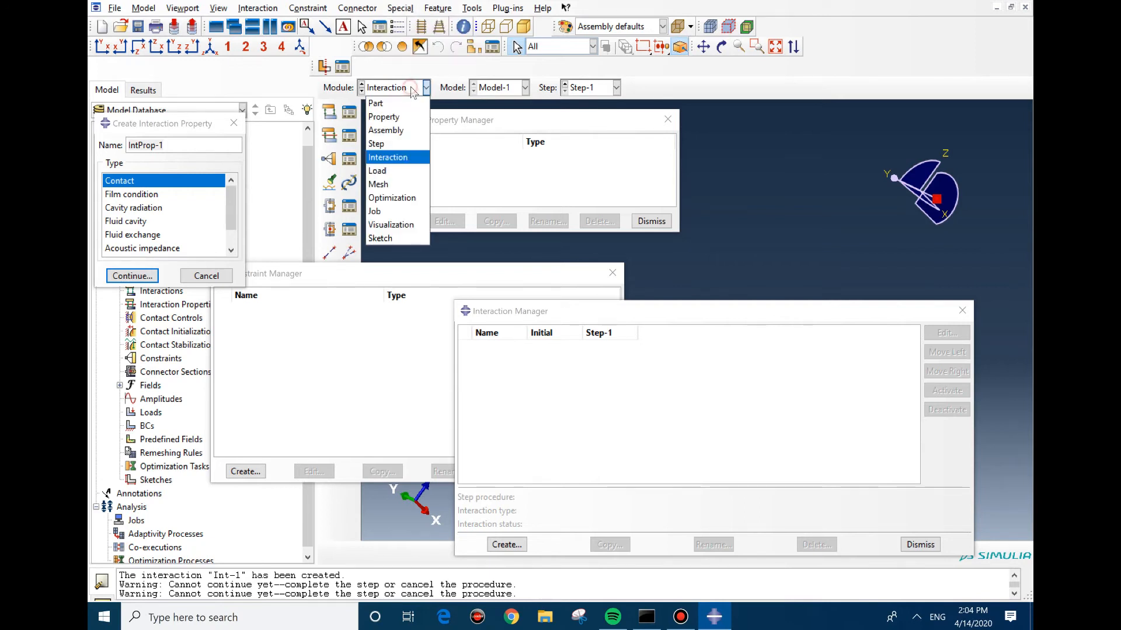
{"action": "left_click", "coordinate": [386, 171]}
{"action": "left_click_drag", "start_coordinate": [689, 332], "coordinate": [681, 245], "text": "ctrl+alt"}
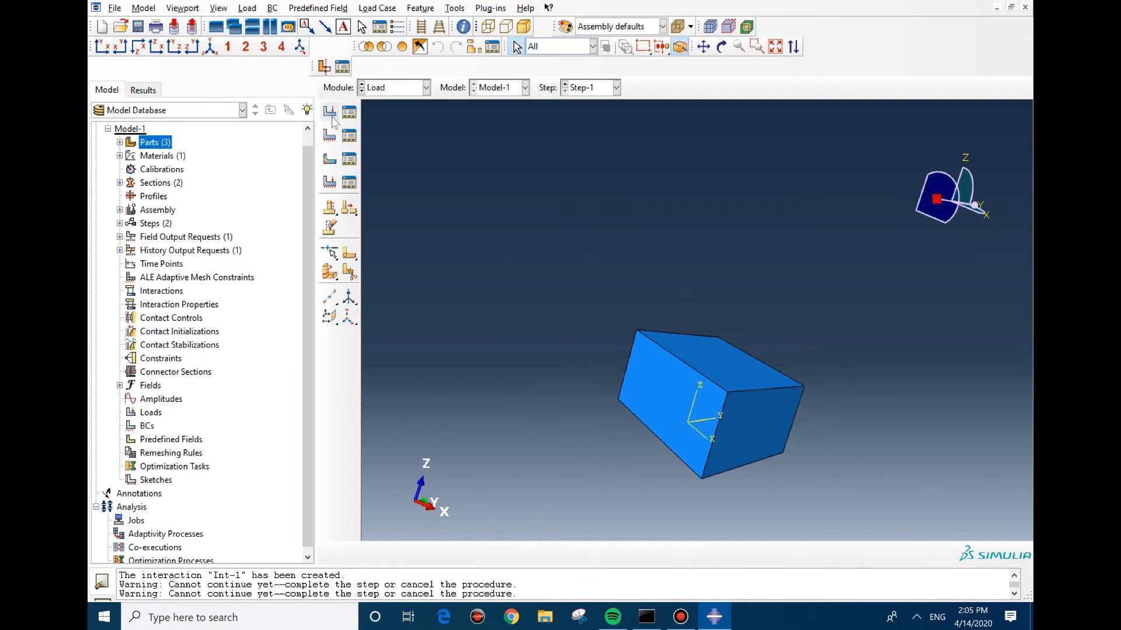
{"action": "left_click", "coordinate": [330, 113]}
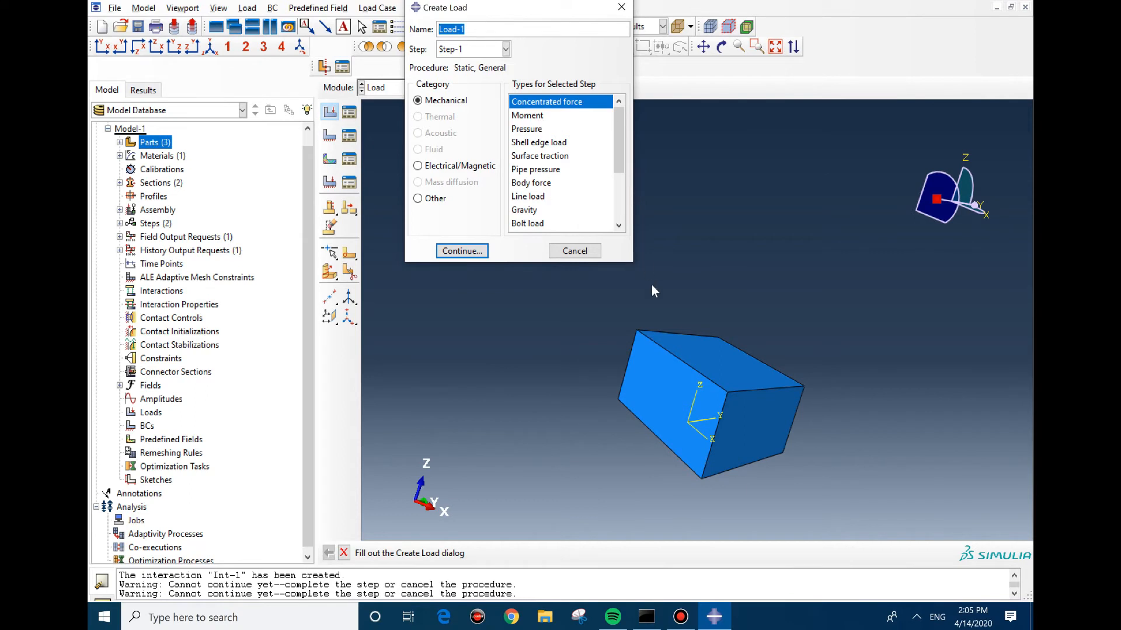
{"action": "left_click", "coordinate": [462, 251]}
{"action": "left_click", "coordinate": [727, 392]}
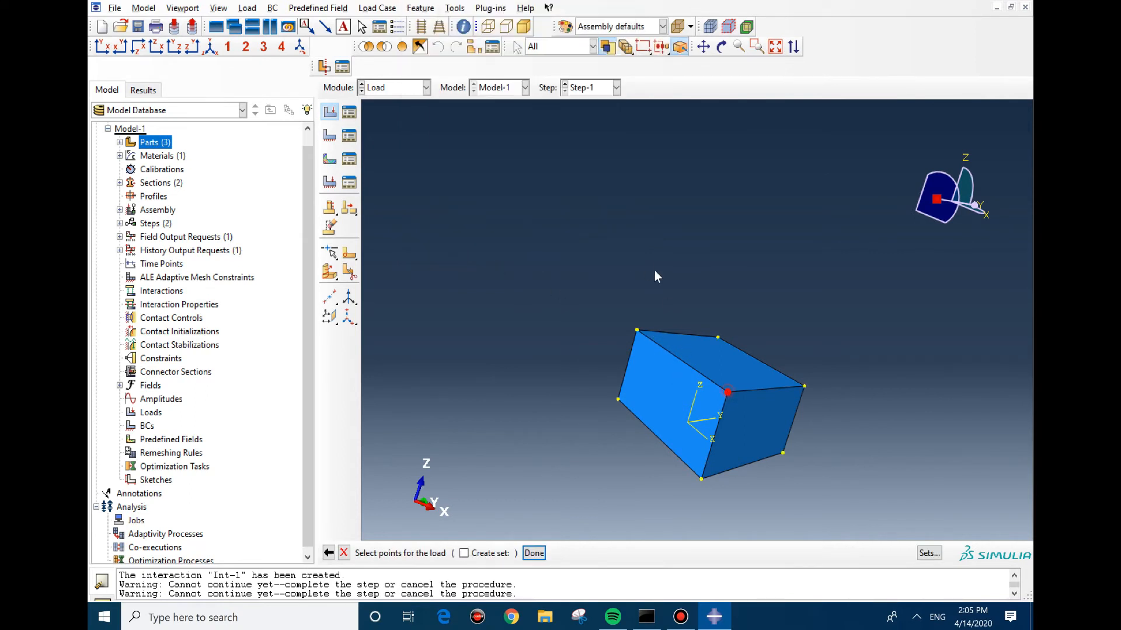
{"action": "middle_click", "coordinate": [657, 276]}
{"action": "left_click", "coordinate": [595, 209]}
{"action": "type", "text": "100"}
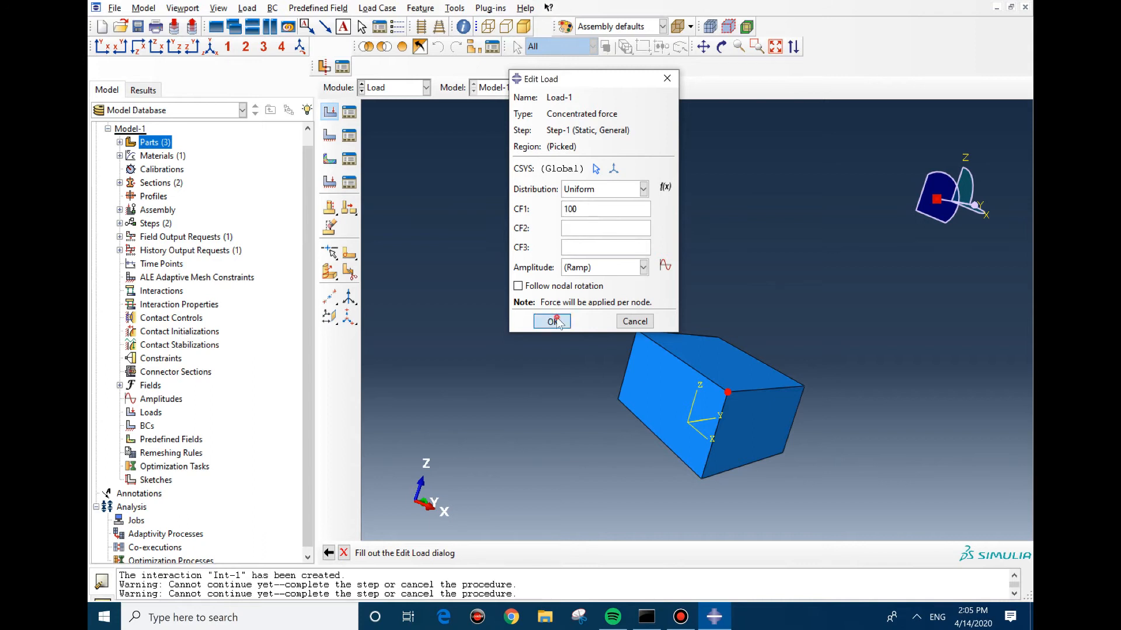
{"action": "left_click", "coordinate": [552, 322]}
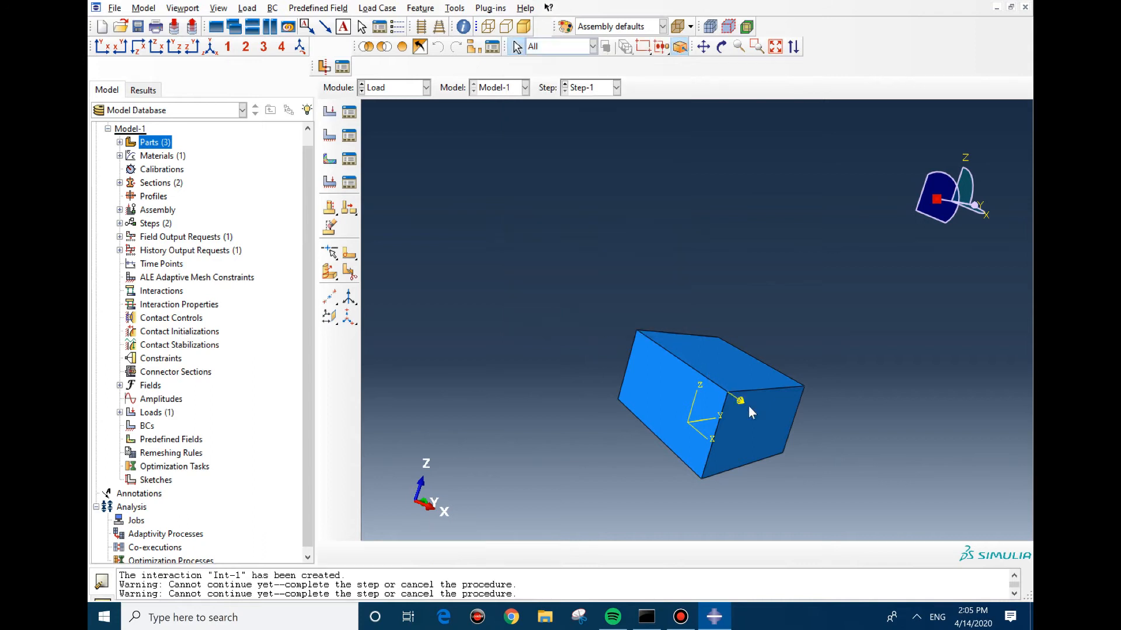
Step: Create a uniform pressure load of magnitude 100 on the block's top face in Step-1
{"action": "left_click_drag", "start_coordinate": [745, 385], "coordinate": [654, 295], "text": "ctrl+alt"}
{"action": "left_click_drag", "start_coordinate": [731, 453], "coordinate": [681, 390], "text": "ctrl+alt"}
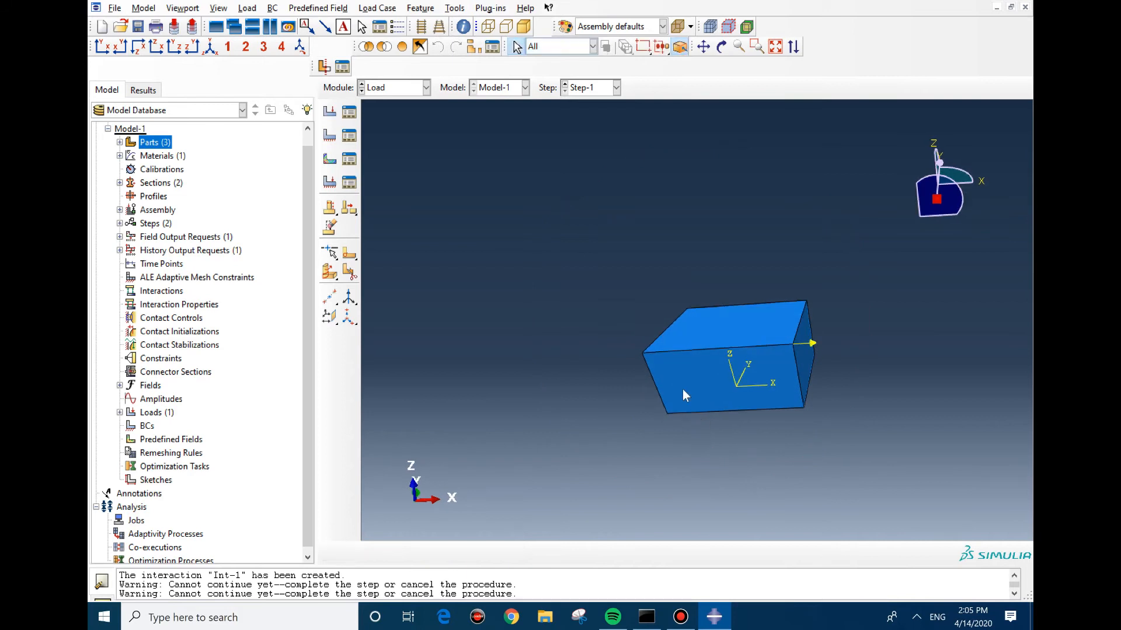
{"action": "left_click", "coordinate": [330, 111]}
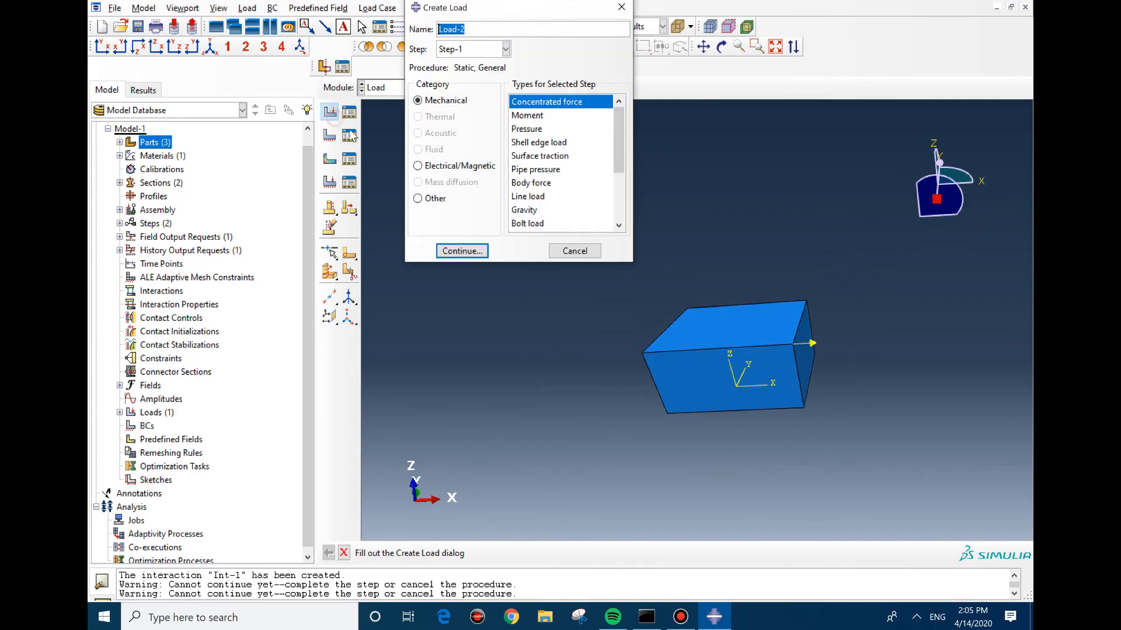
{"action": "left_click", "coordinate": [535, 131]}
{"action": "left_click", "coordinate": [476, 252]}
{"action": "left_click", "coordinate": [735, 321]}
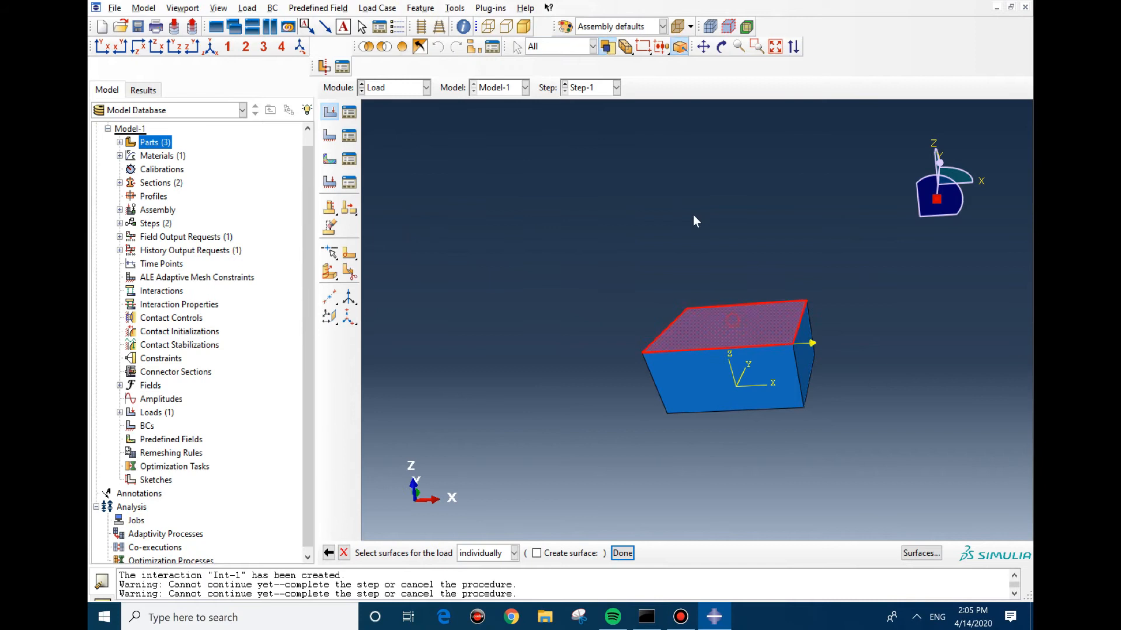
{"action": "middle_click", "coordinate": [688, 215]}
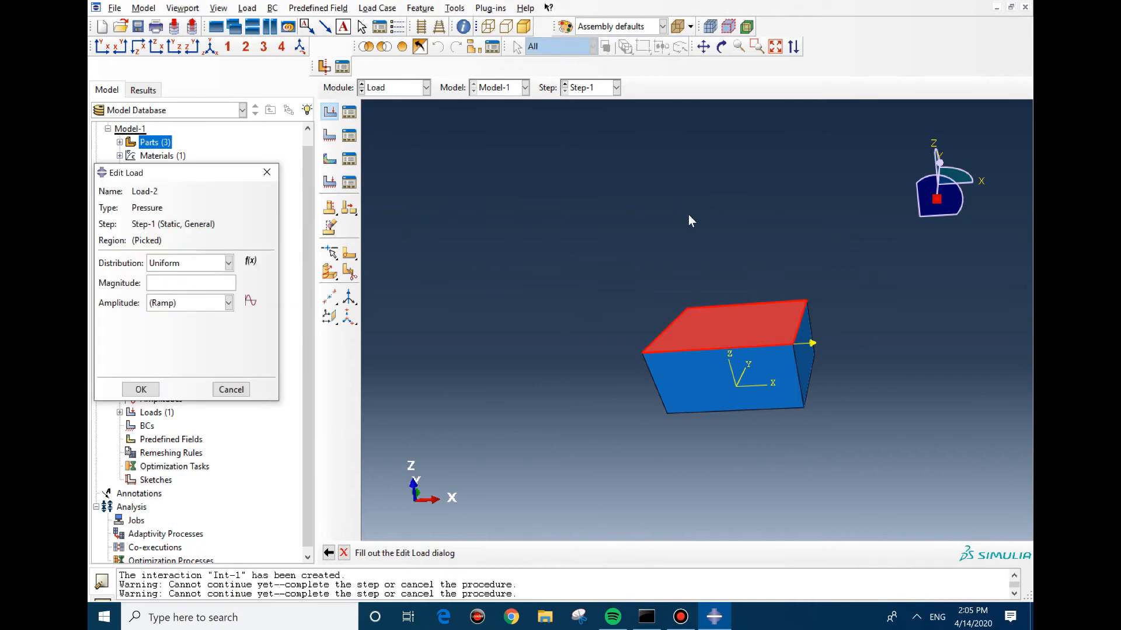
{"action": "left_click", "coordinate": [189, 283]}
{"action": "type", "text": "100"}
{"action": "left_click", "coordinate": [140, 389]}
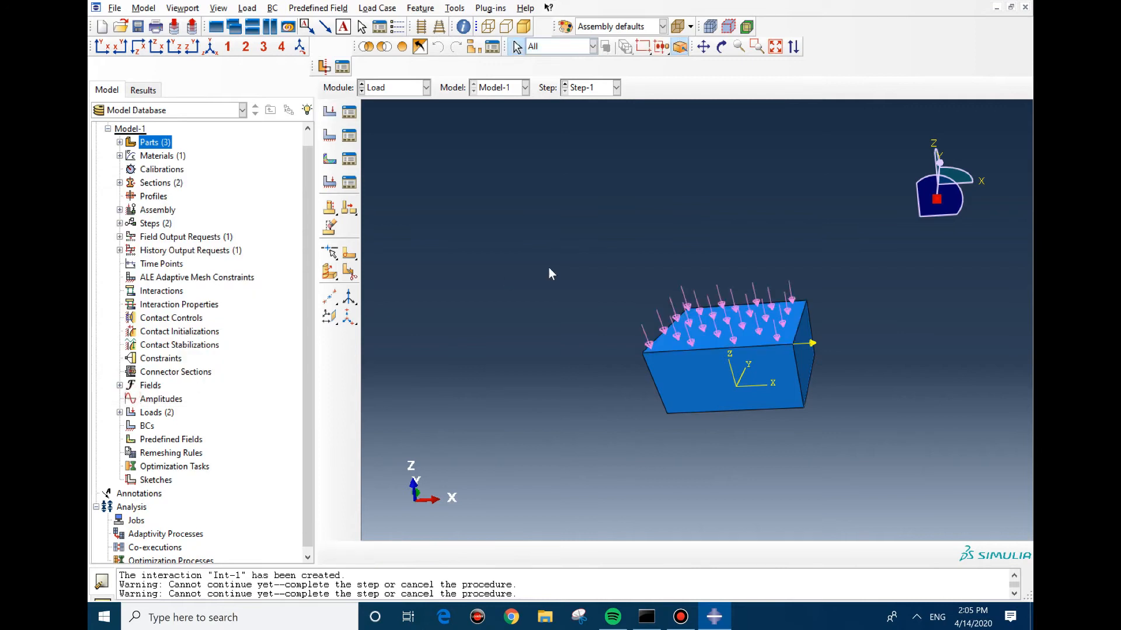
Step: Review the existing loads in the Load Manager and the load types available for Step-1
{"action": "left_click", "coordinate": [349, 112]}
{"action": "left_click", "coordinate": [383, 336]}
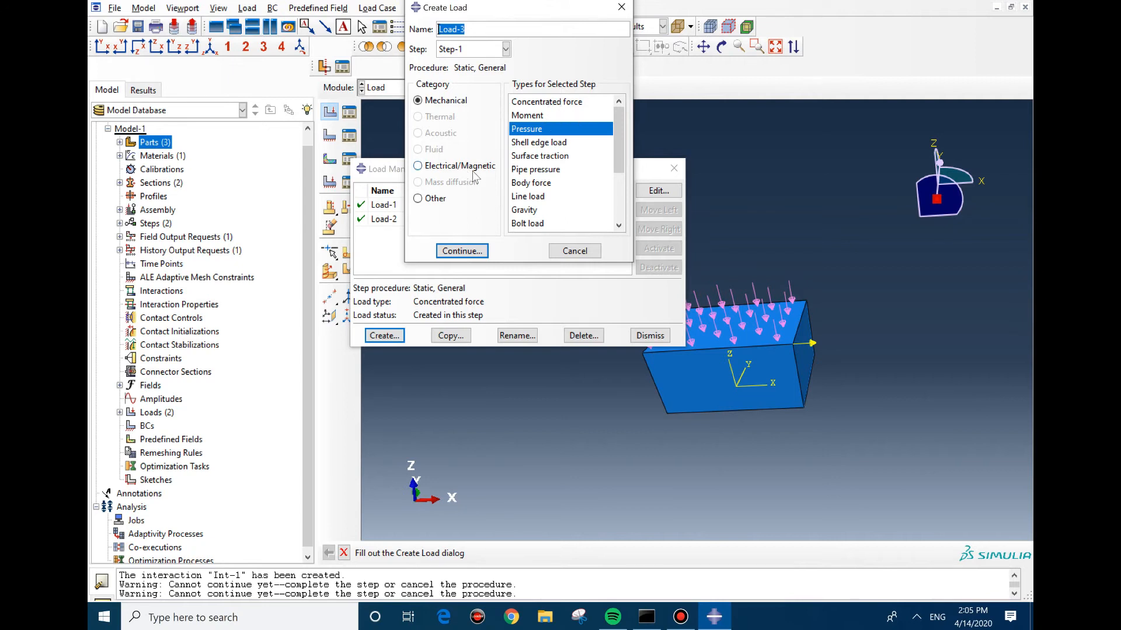
{"action": "left_click", "coordinate": [561, 252]}
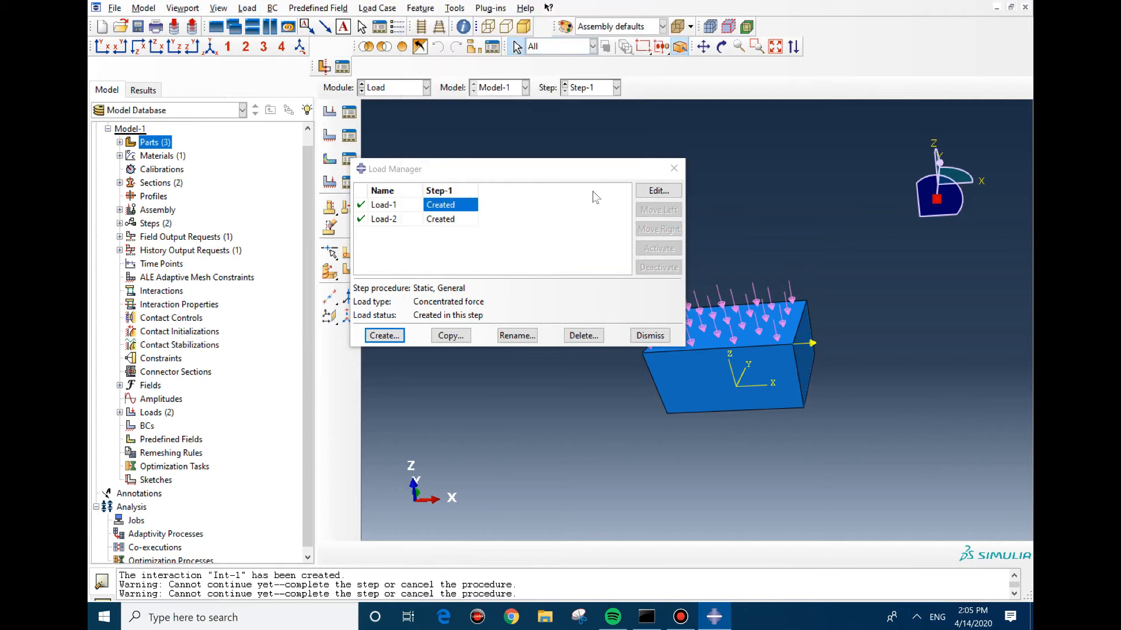
{"action": "left_click", "coordinate": [673, 169]}
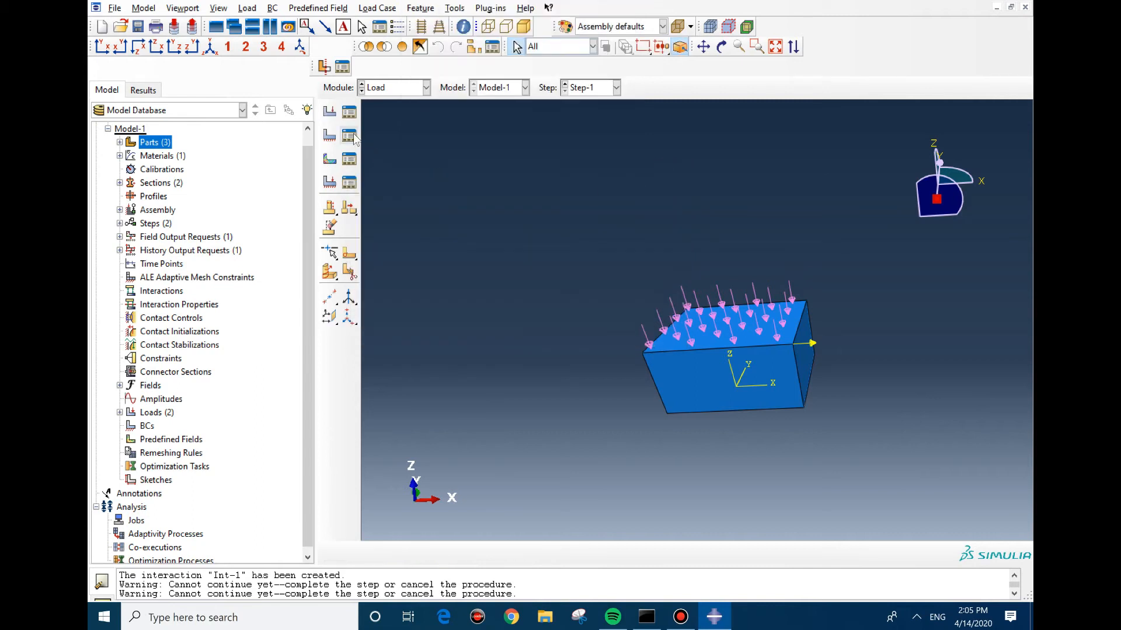
Step: Create an Encastre boundary condition in Step-1 at the front face's lower corner diagonally opposite the concentrated force
{"action": "left_click", "coordinate": [721, 47]}
{"action": "left_click_drag", "start_coordinate": [752, 274], "coordinate": [756, 224]}
{"action": "key", "text": "Escape"}
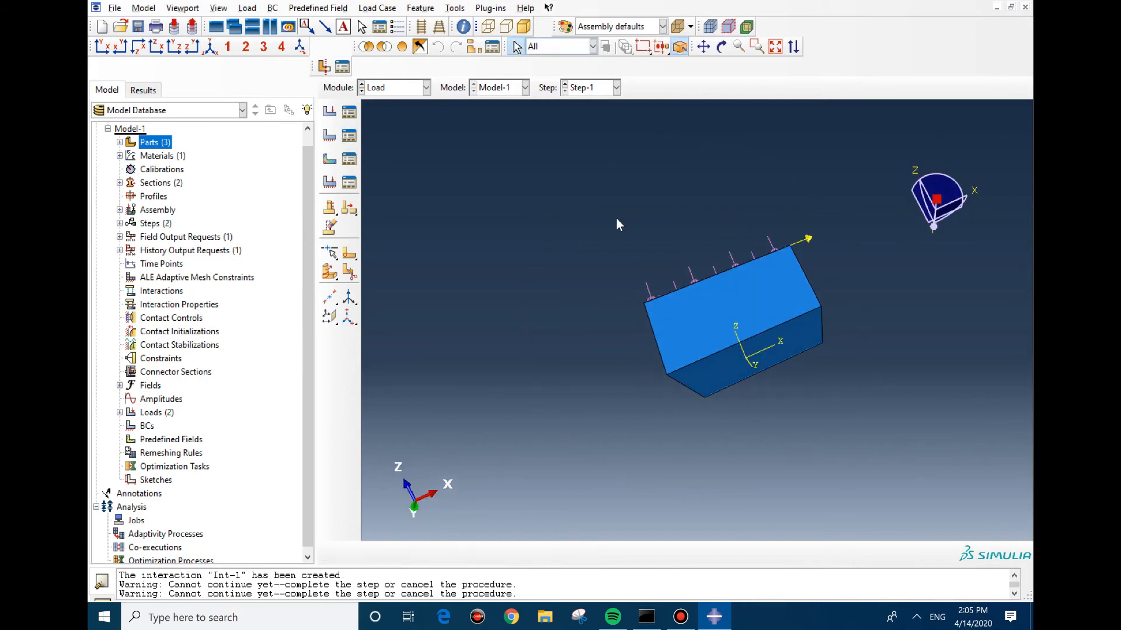
{"action": "left_click", "coordinate": [332, 137]}
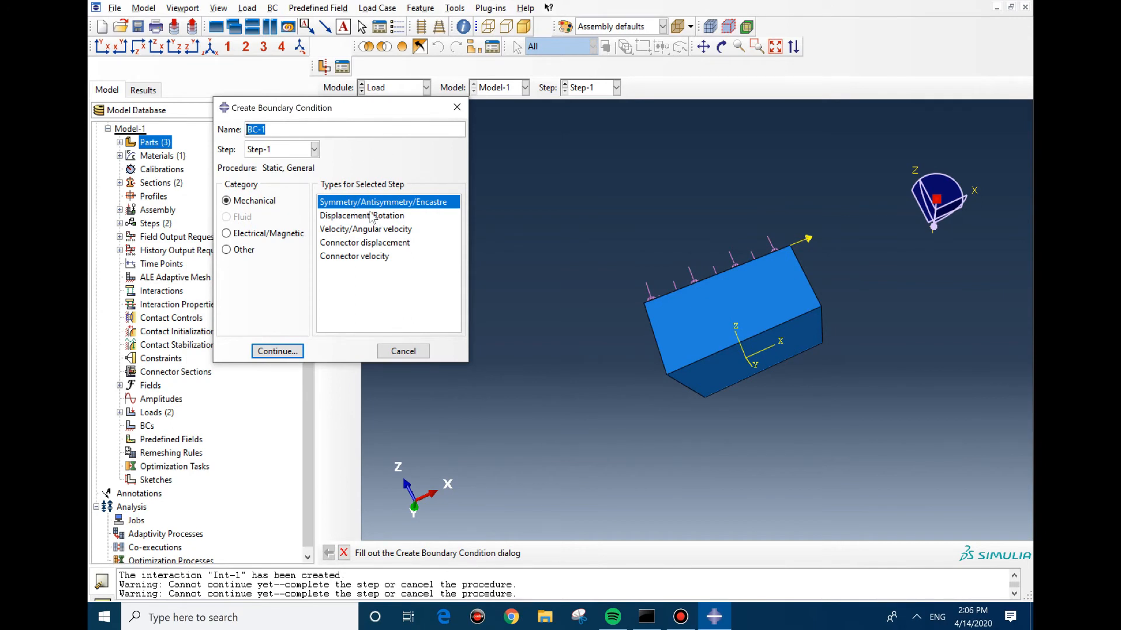
{"action": "left_click", "coordinate": [277, 350]}
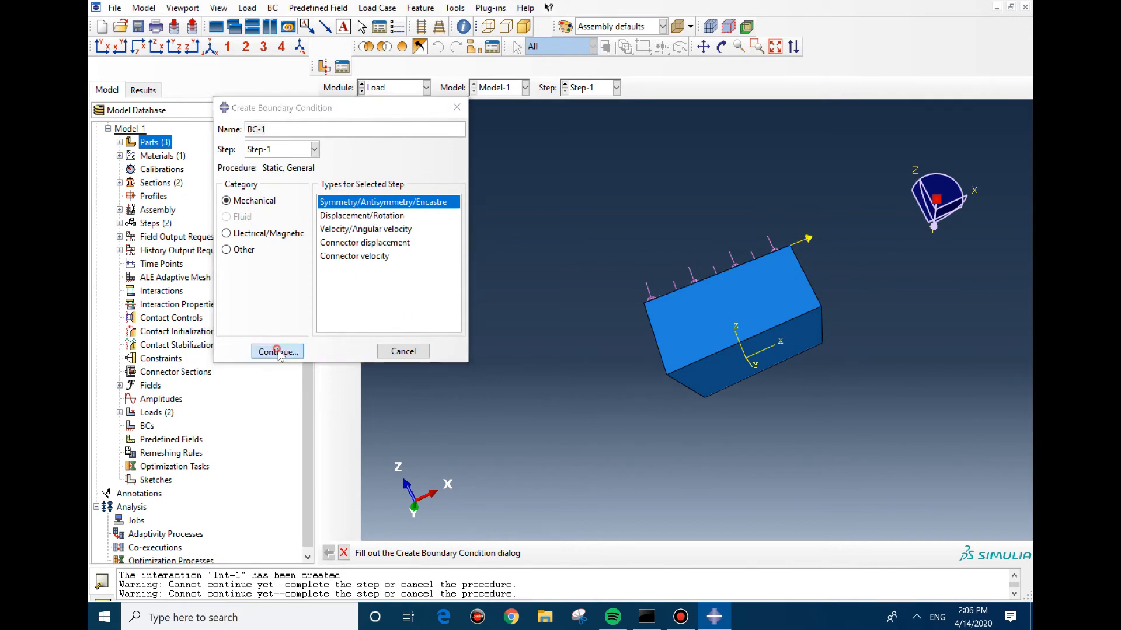
{"action": "middle_click", "coordinate": [640, 373]}
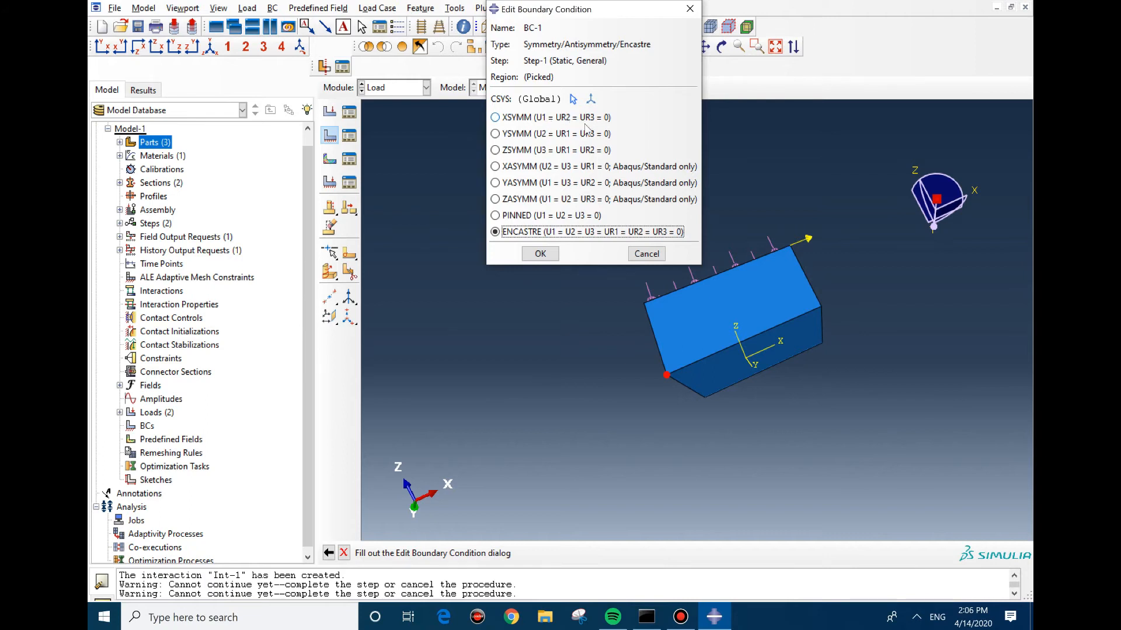
{"action": "left_click", "coordinate": [540, 253]}
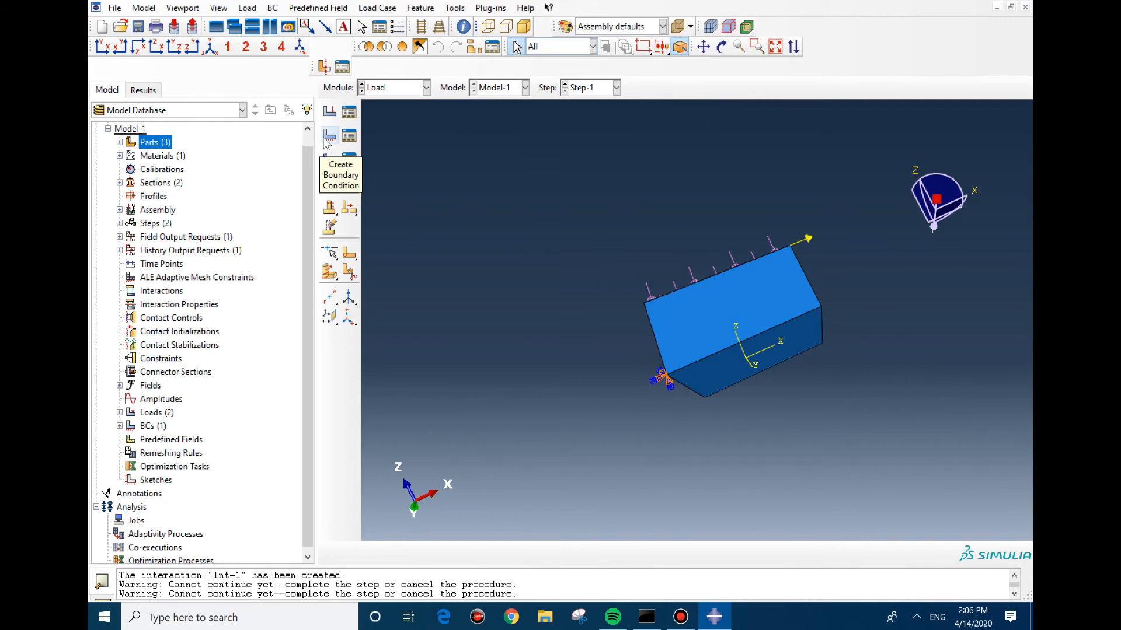
Step: Create a Displacement/Rotation boundary condition in Step-1 with U1 of 0.1 at the bottom corner diagonally opposite the encastre point
{"action": "left_click", "coordinate": [328, 137]}
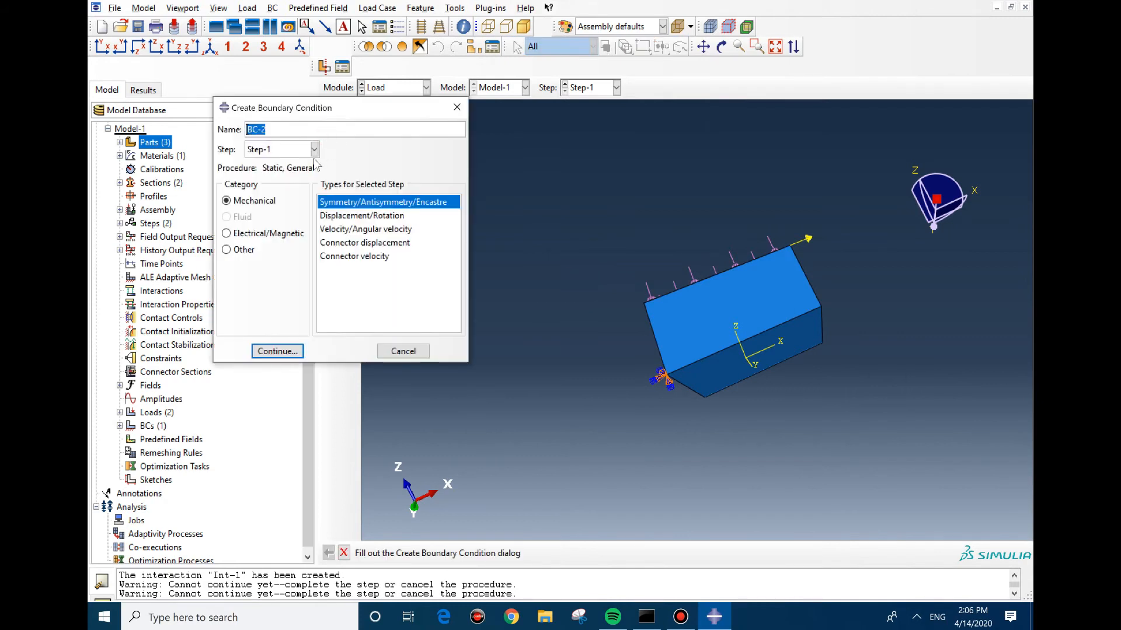
{"action": "left_click", "coordinate": [332, 216]}
{"action": "left_click", "coordinate": [277, 351]}
{"action": "left_click", "coordinate": [773, 316]}
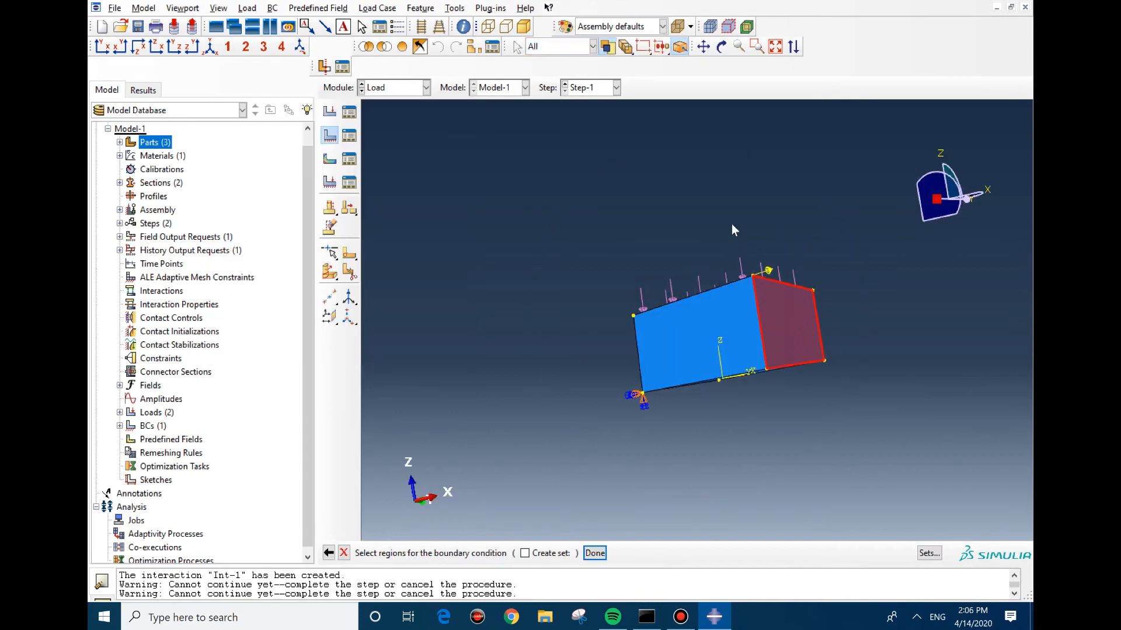
{"action": "middle_click", "coordinate": [732, 225]}
{"action": "left_click", "coordinate": [725, 205]}
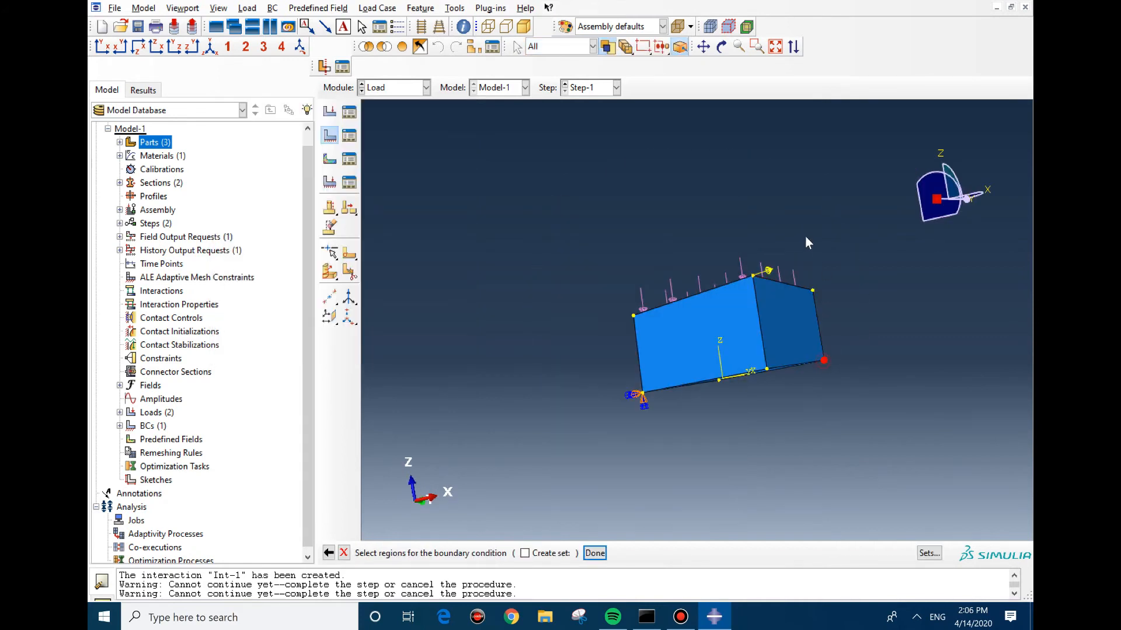
{"action": "middle_click", "coordinate": [808, 243]}
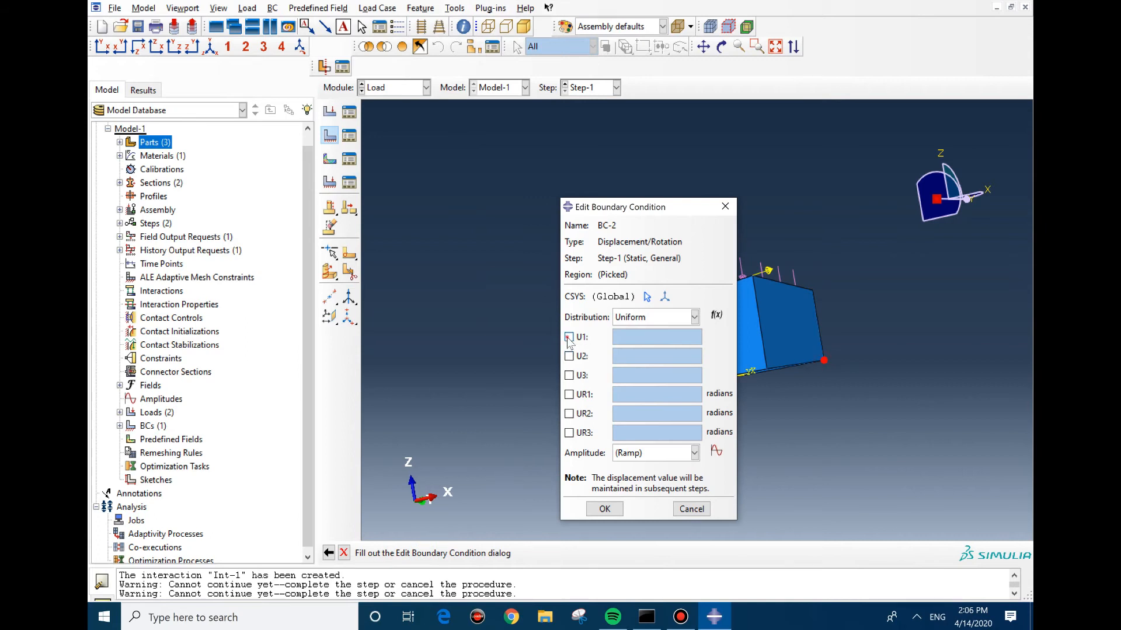
{"action": "left_click", "coordinate": [569, 338]}
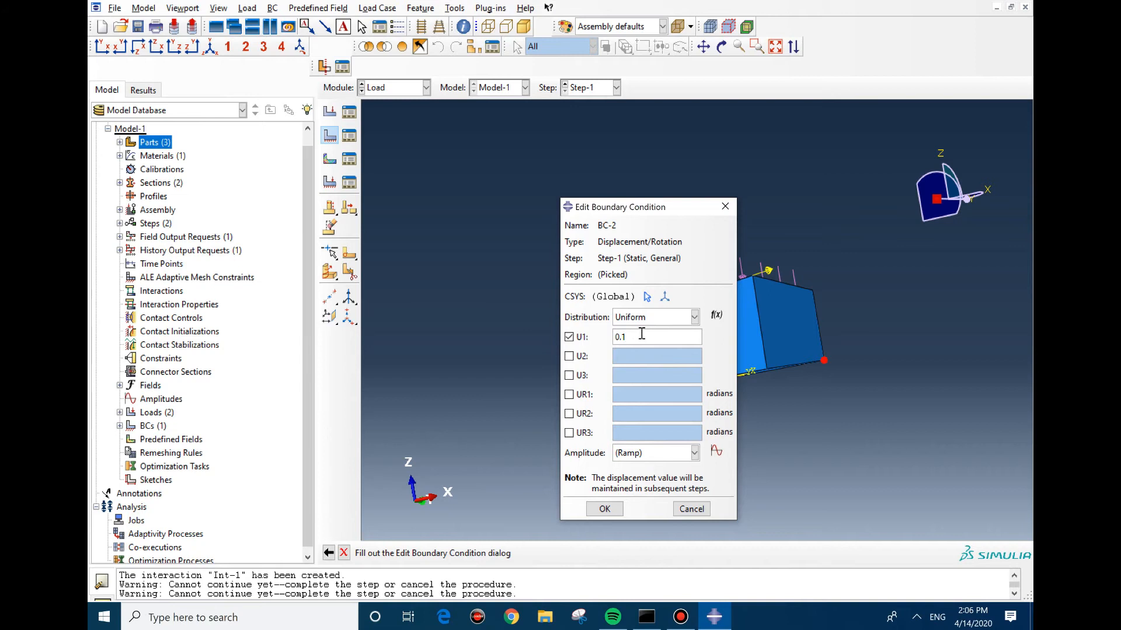
{"action": "left_click", "coordinate": [630, 321]}
{"action": "left_click", "coordinate": [630, 320]}
{"action": "left_click", "coordinate": [605, 509]}
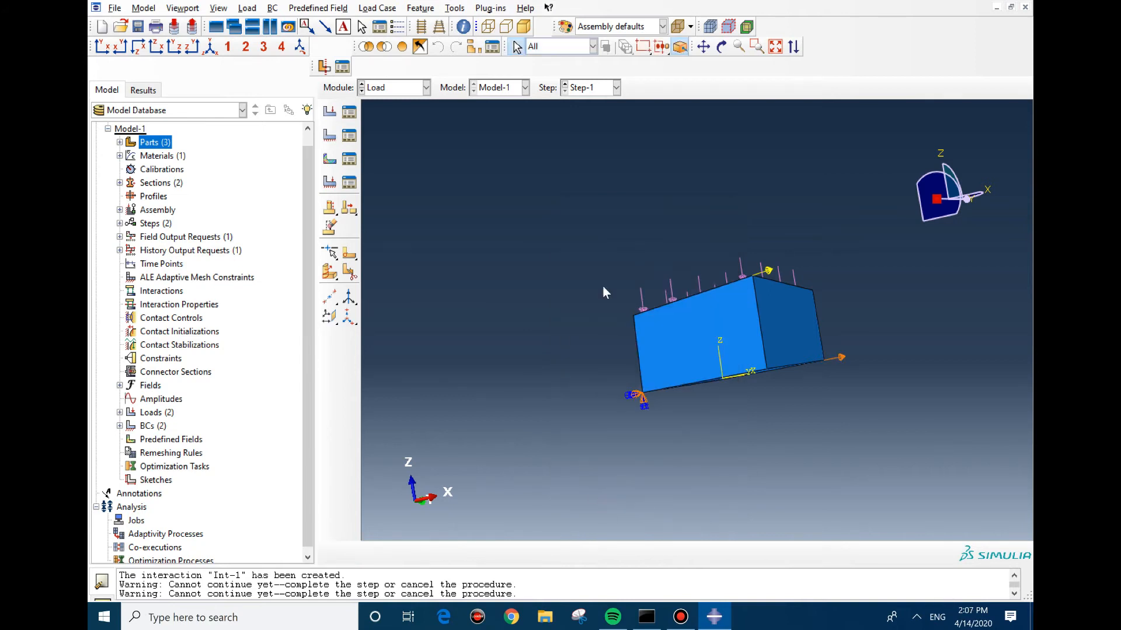
Step: Check the boundary condition types available for Step-1 without creating another one
{"action": "left_click_drag", "start_coordinate": [773, 404], "coordinate": [740, 395], "text": "ctrl+alt"}
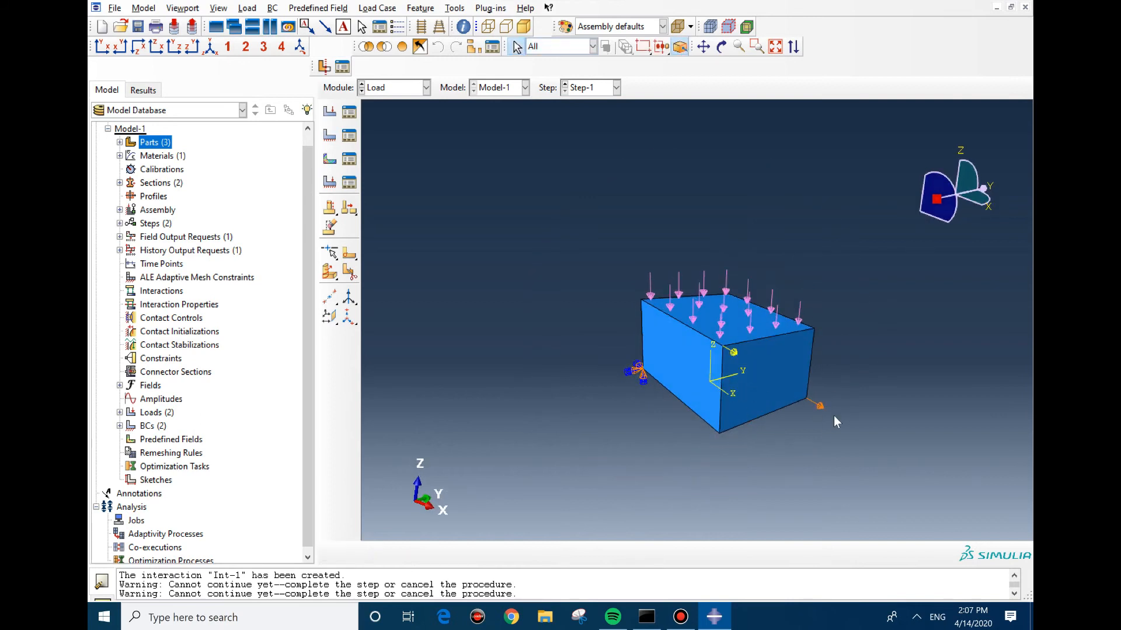
{"action": "left_click", "coordinate": [330, 138]}
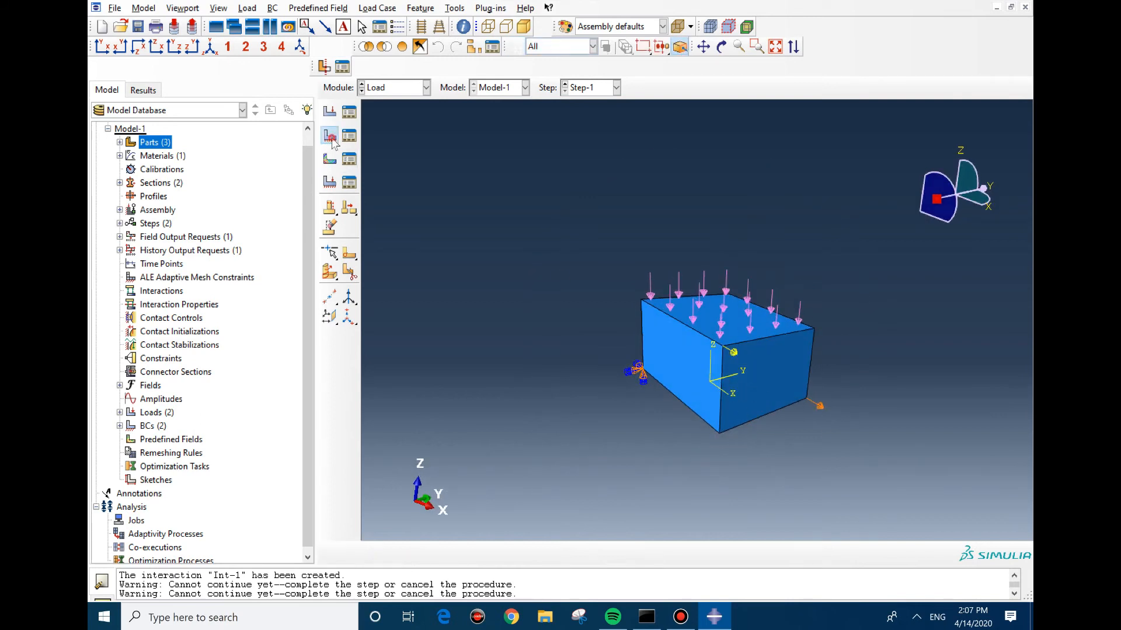
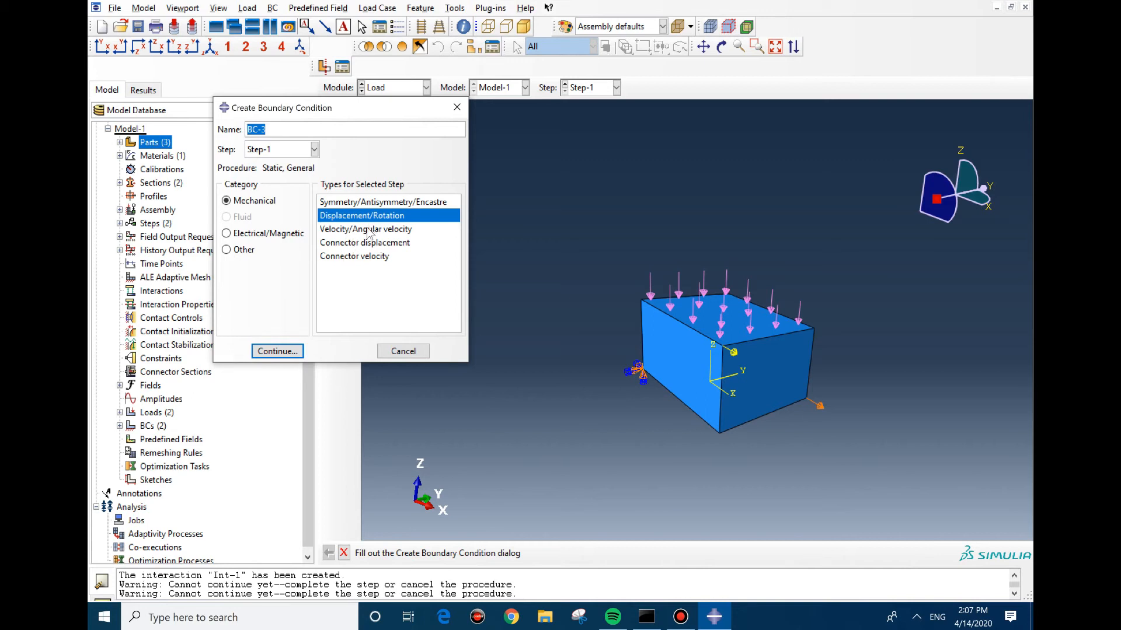
{"action": "left_click", "coordinate": [412, 354]}
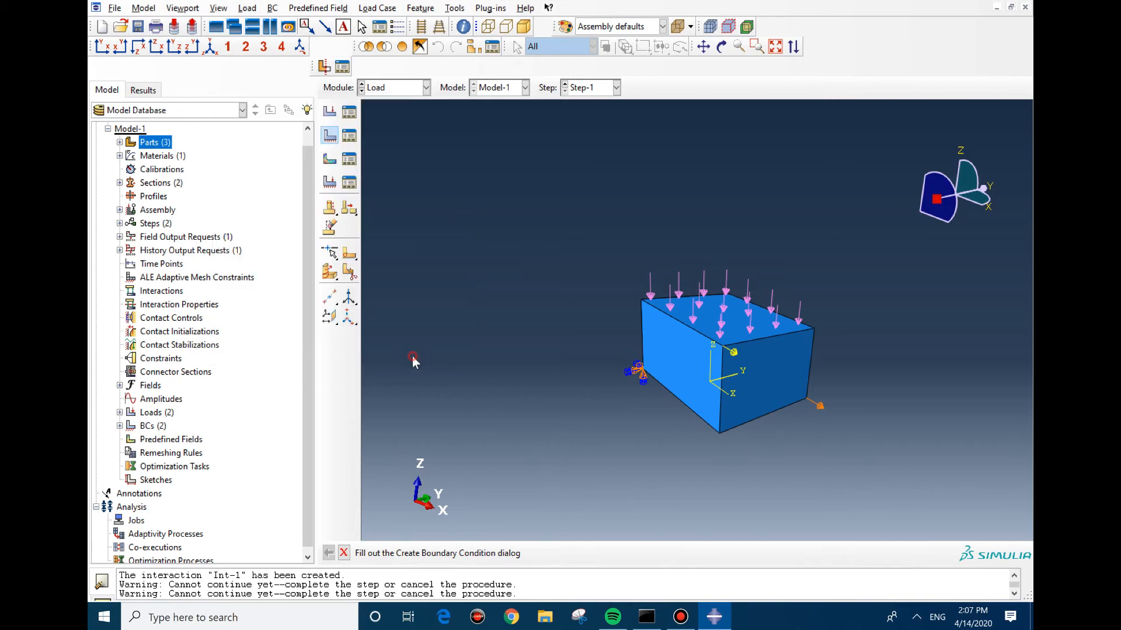
Step: Examine the predefined field types offered for Step-1 and for the Initial step without creating a field
{"action": "left_click", "coordinate": [330, 160]}
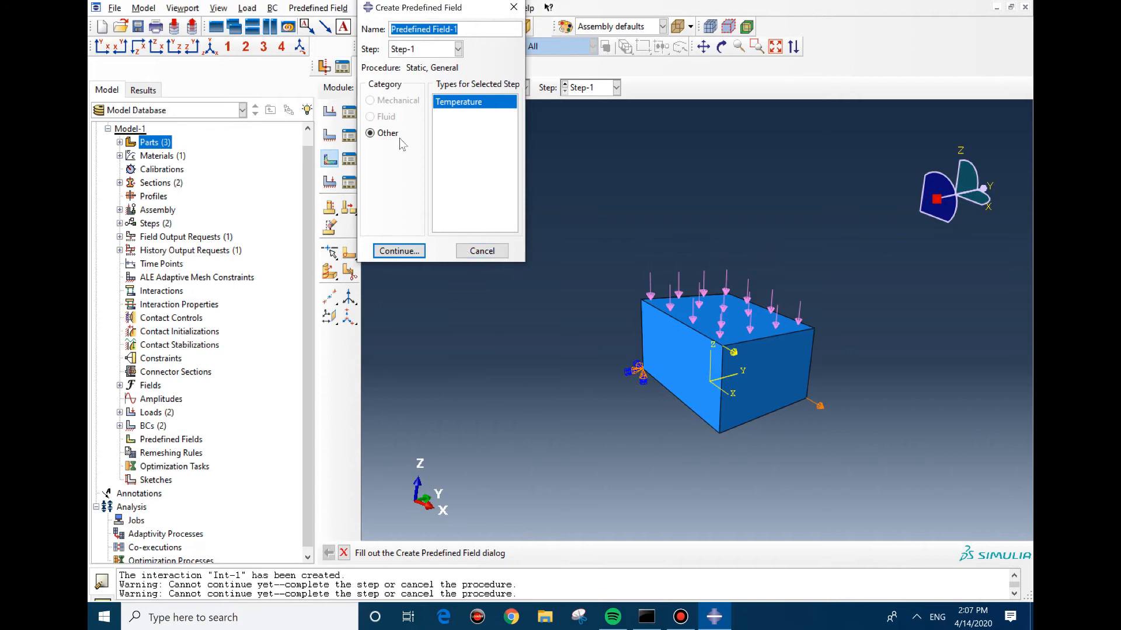
{"action": "left_click", "coordinate": [410, 49]}
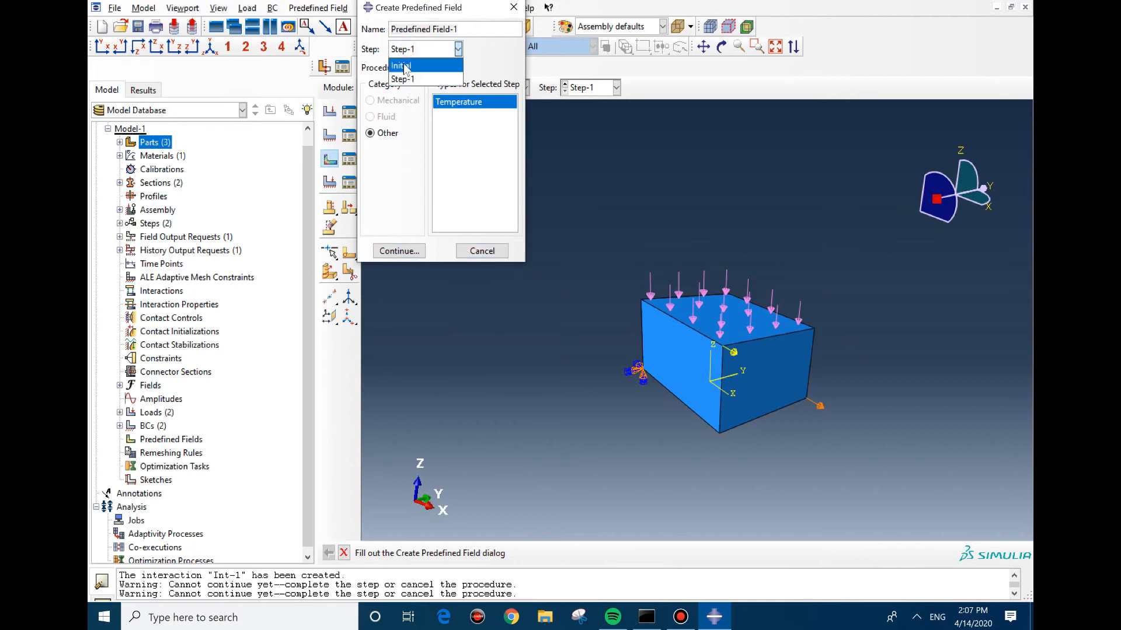
{"action": "left_click", "coordinate": [405, 66]}
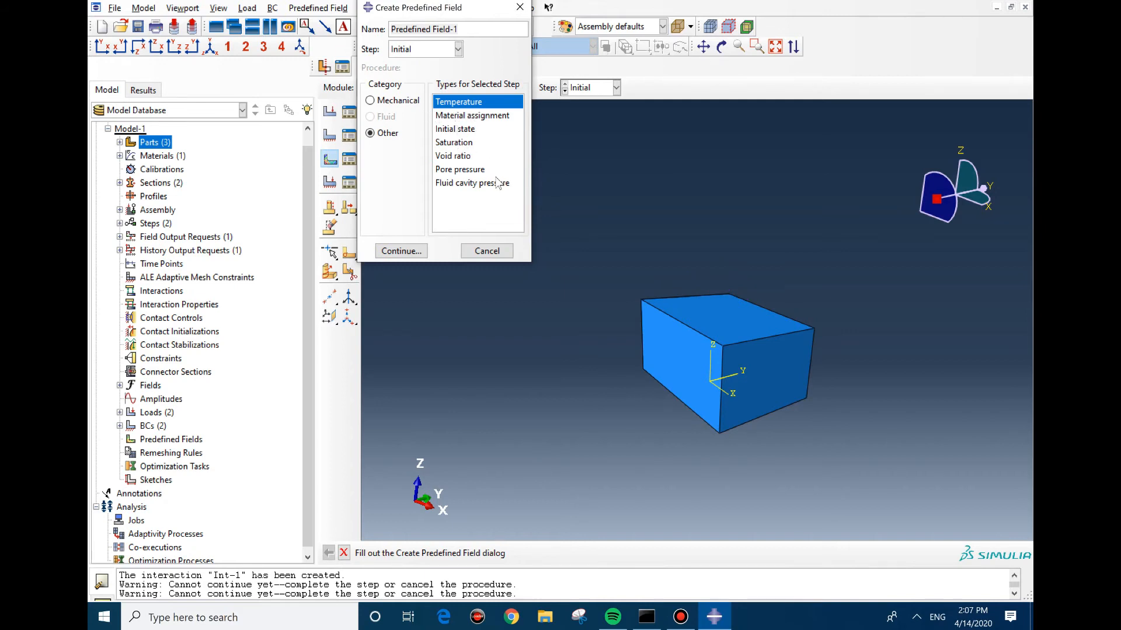
{"action": "left_click", "coordinate": [490, 250]}
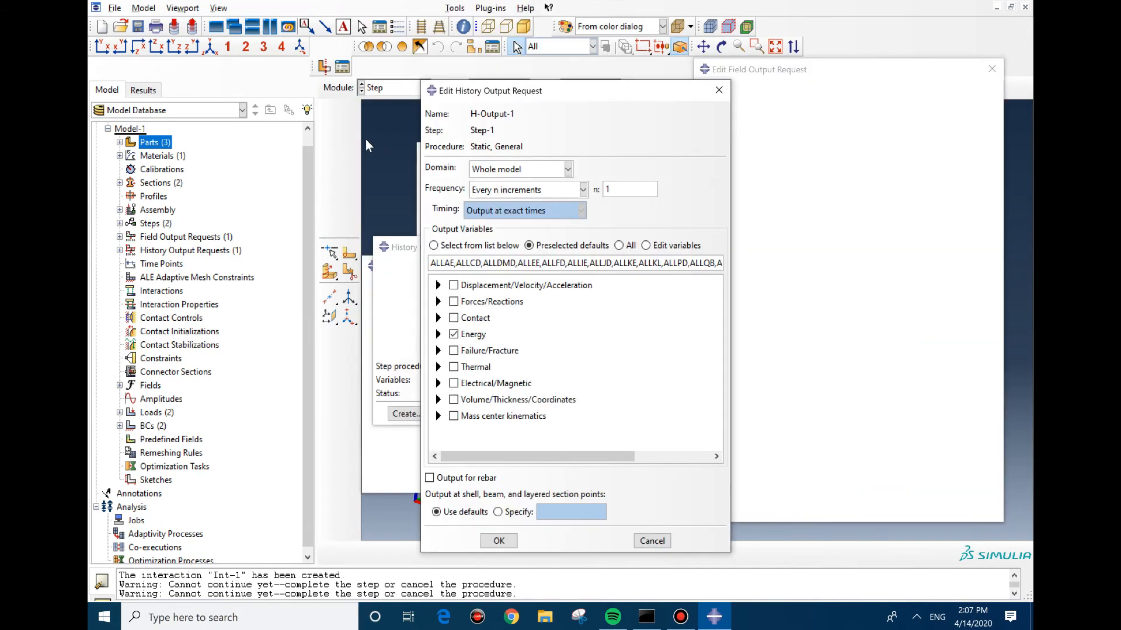
Step: Return to the Step module and close the open output request editors, their managers and the Step Manager
{"action": "left_click", "coordinate": [713, 94]}
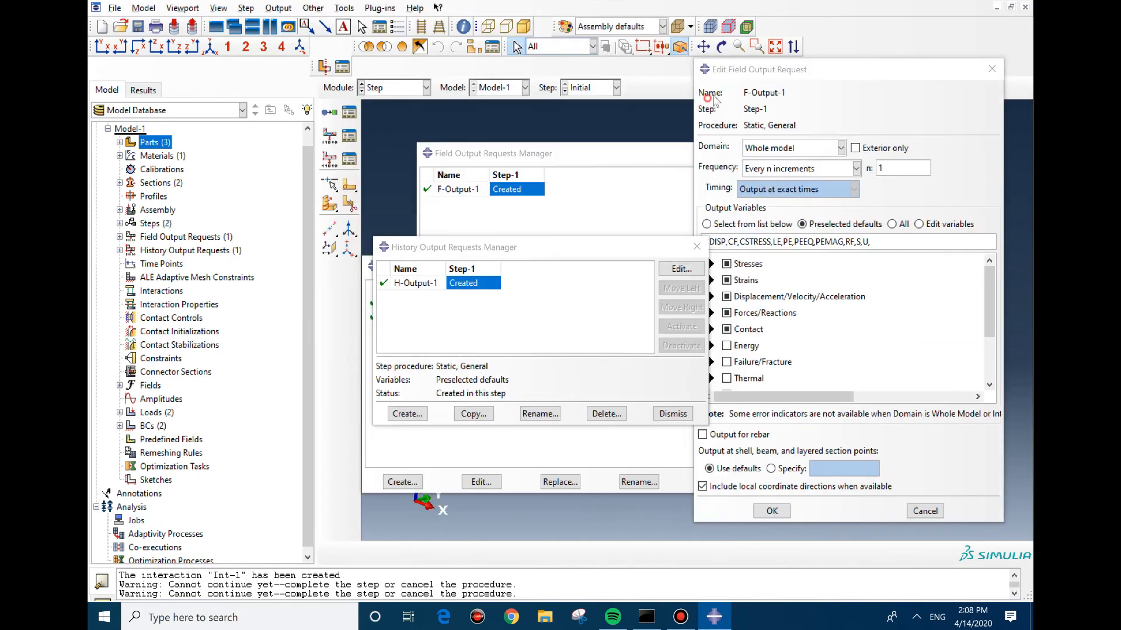
{"action": "left_click", "coordinate": [990, 69]}
{"action": "left_click", "coordinate": [736, 154]}
{"action": "left_click", "coordinate": [695, 247]}
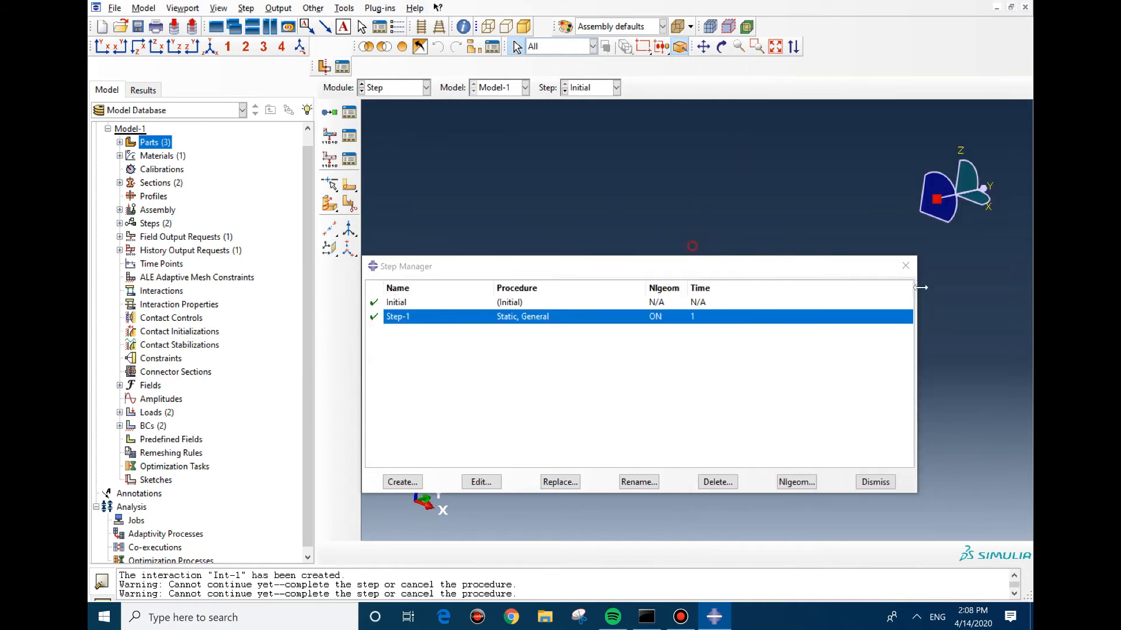
{"action": "left_click", "coordinate": [905, 266]}
{"action": "left_click", "coordinate": [349, 112]}
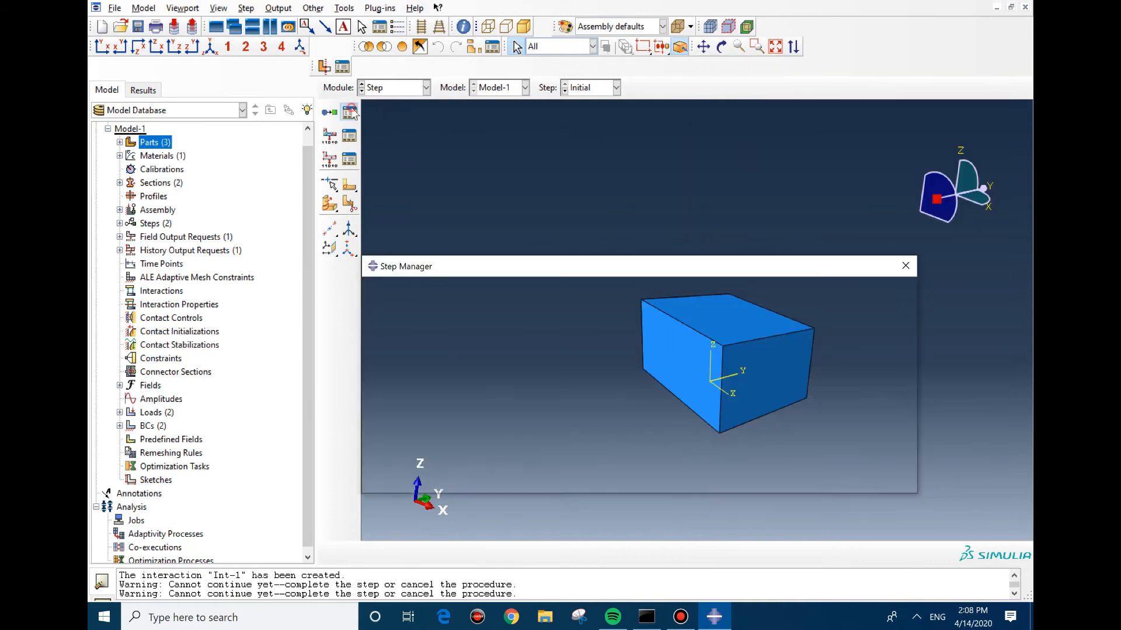
{"action": "left_click", "coordinate": [904, 263]}
Step: Create Step-2 as a Static, General step after Step-1 with the default settings
{"action": "left_click", "coordinate": [330, 111]}
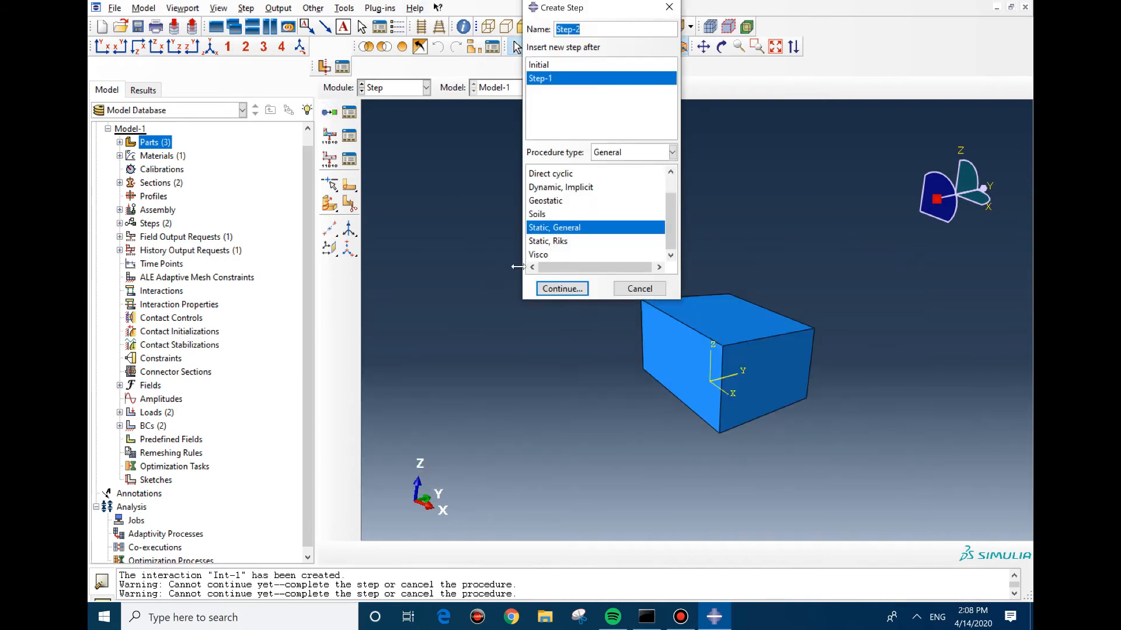
{"action": "left_click", "coordinate": [545, 289]}
{"action": "left_click", "coordinate": [559, 530]}
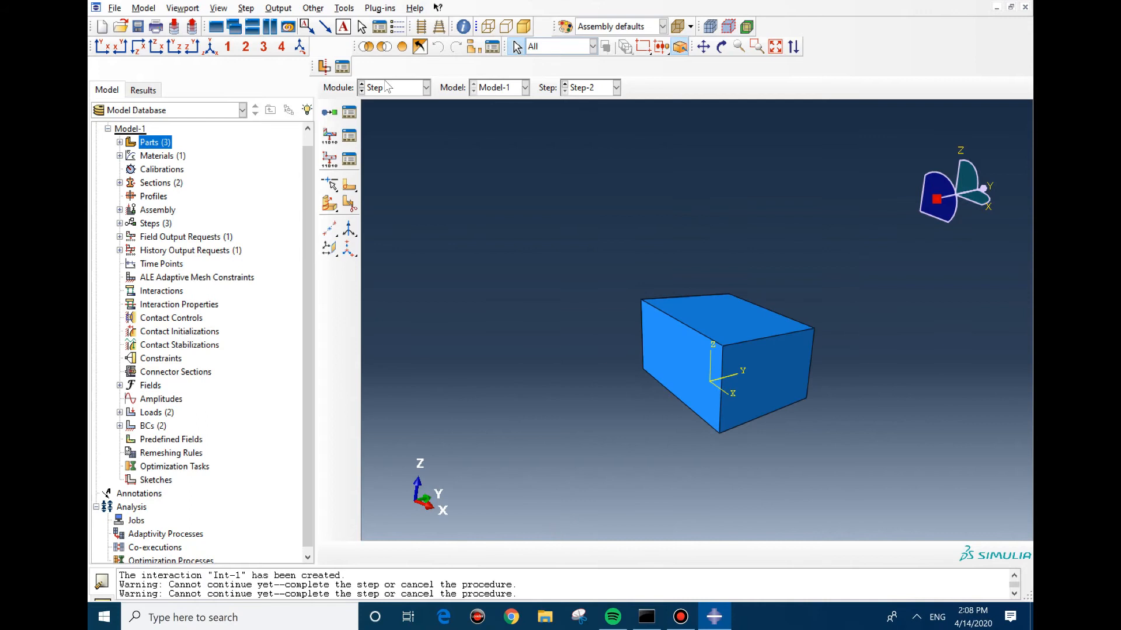
Step: Switch to the Load module and move the start of pressure load Load-2 from Step-1 to Step-2
{"action": "left_click", "coordinate": [388, 87]}
{"action": "left_click", "coordinate": [386, 168]}
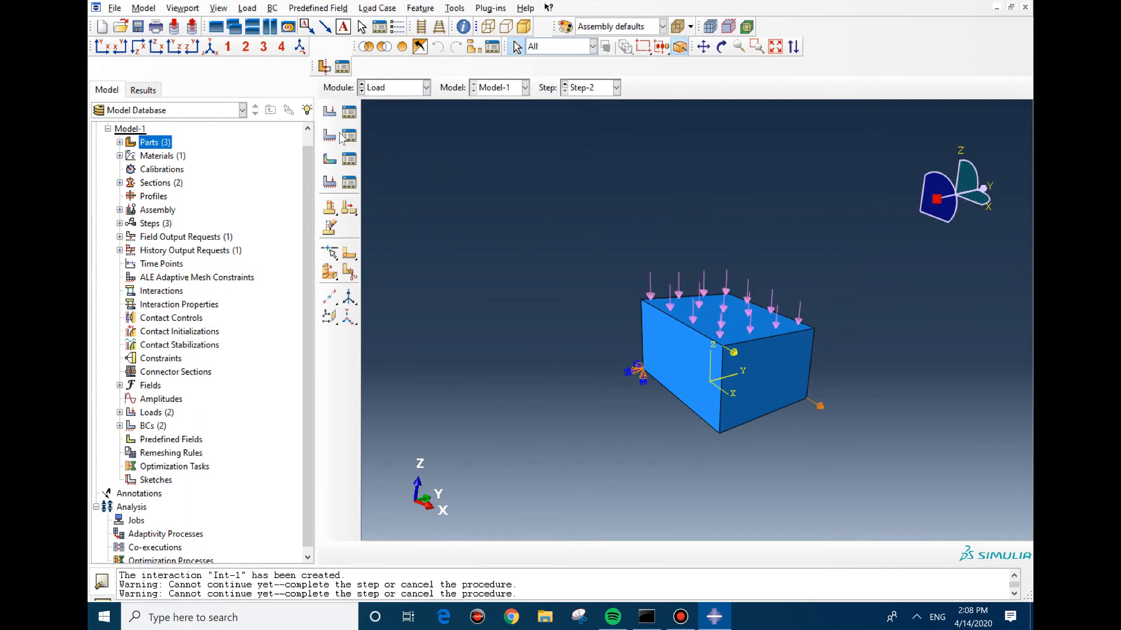
{"action": "left_click", "coordinate": [349, 112]}
{"action": "left_click", "coordinate": [447, 221]}
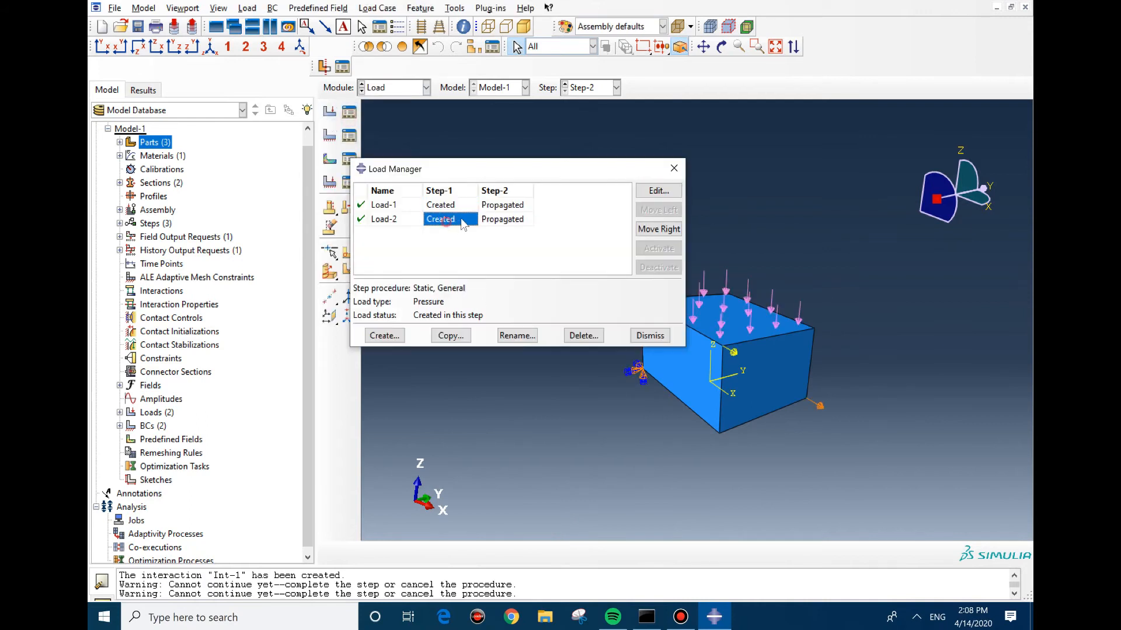
{"action": "left_click", "coordinate": [659, 228]}
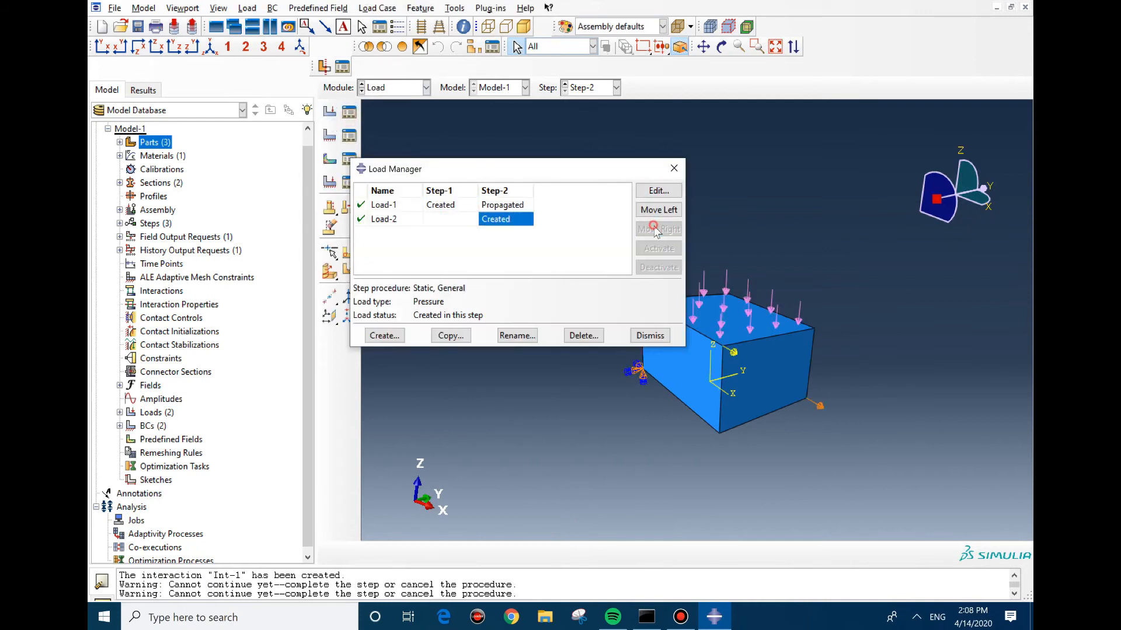
Step: Review the definitions of loads Load-1 and Load-2 and of boundary conditions BC-1 and BC-2 without changing them
{"action": "double_click", "coordinate": [439, 207]}
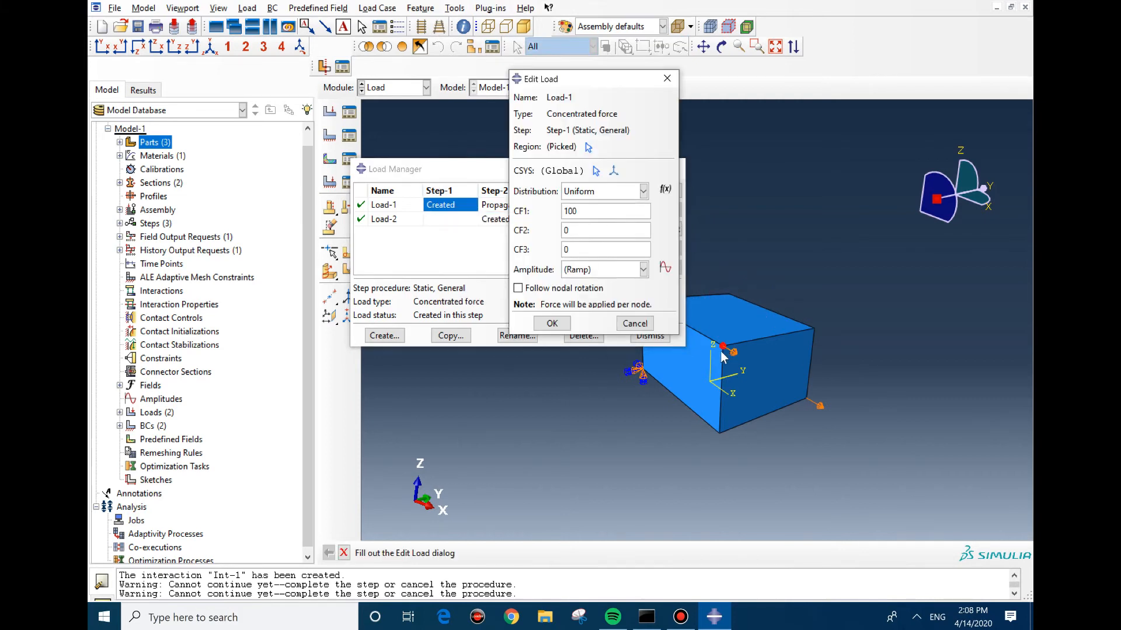
{"action": "double_click", "coordinate": [505, 220]}
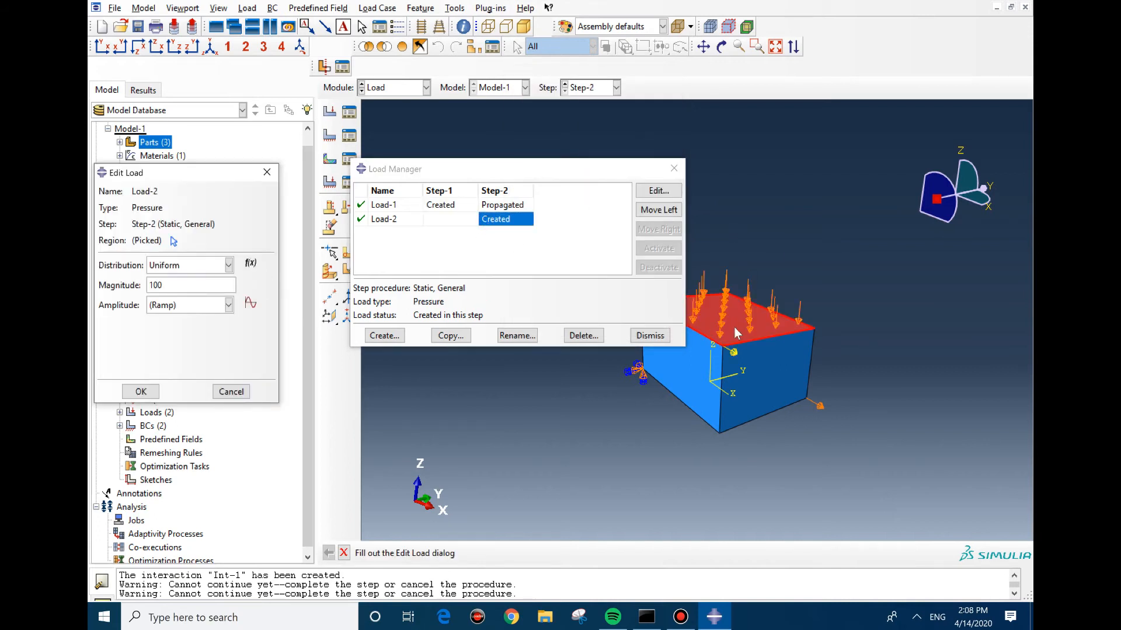
{"action": "left_click", "coordinate": [349, 135]}
{"action": "double_click", "coordinate": [359, 268]}
{"action": "scroll", "coordinate": [840, 405], "scroll_direction": "up", "scroll_amount": 3}
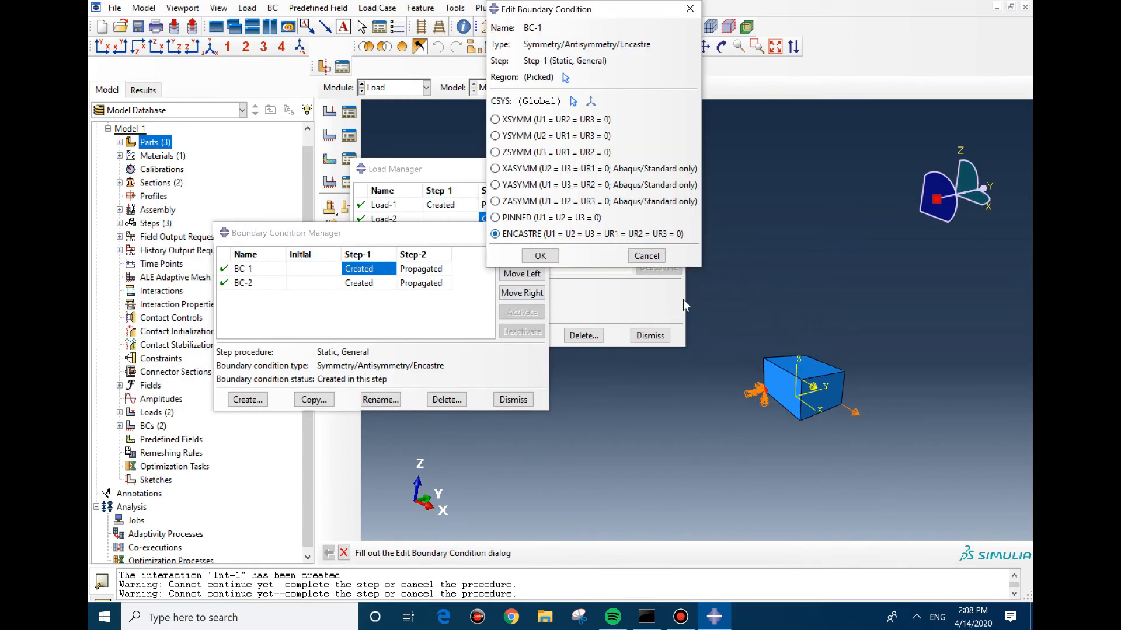
{"action": "double_click", "coordinate": [383, 285]}
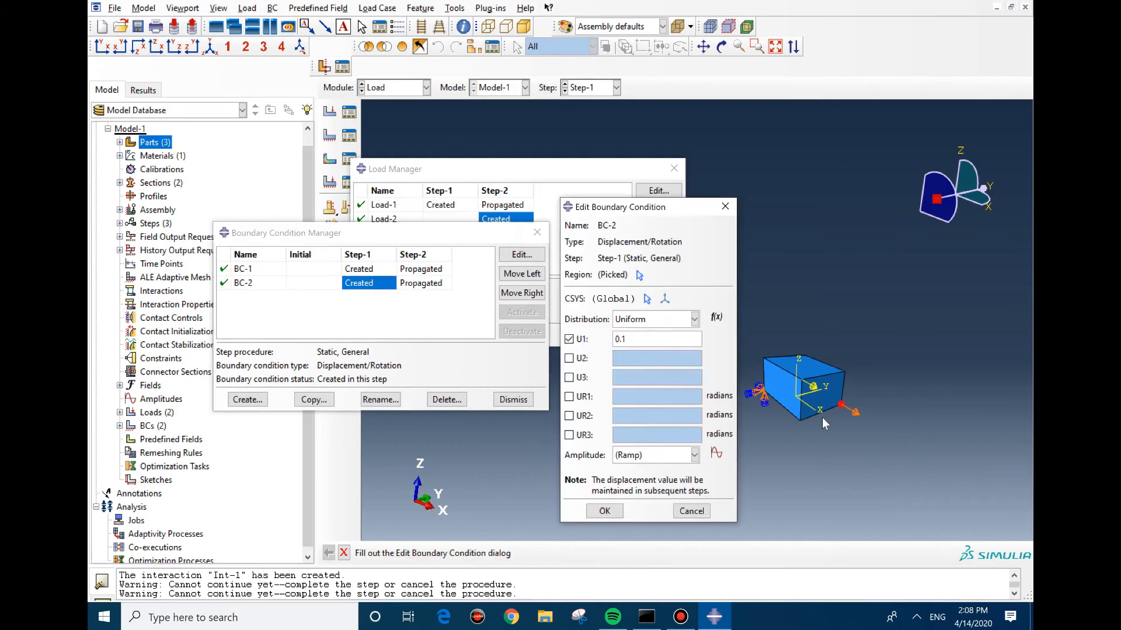
{"action": "double_click", "coordinate": [384, 269]}
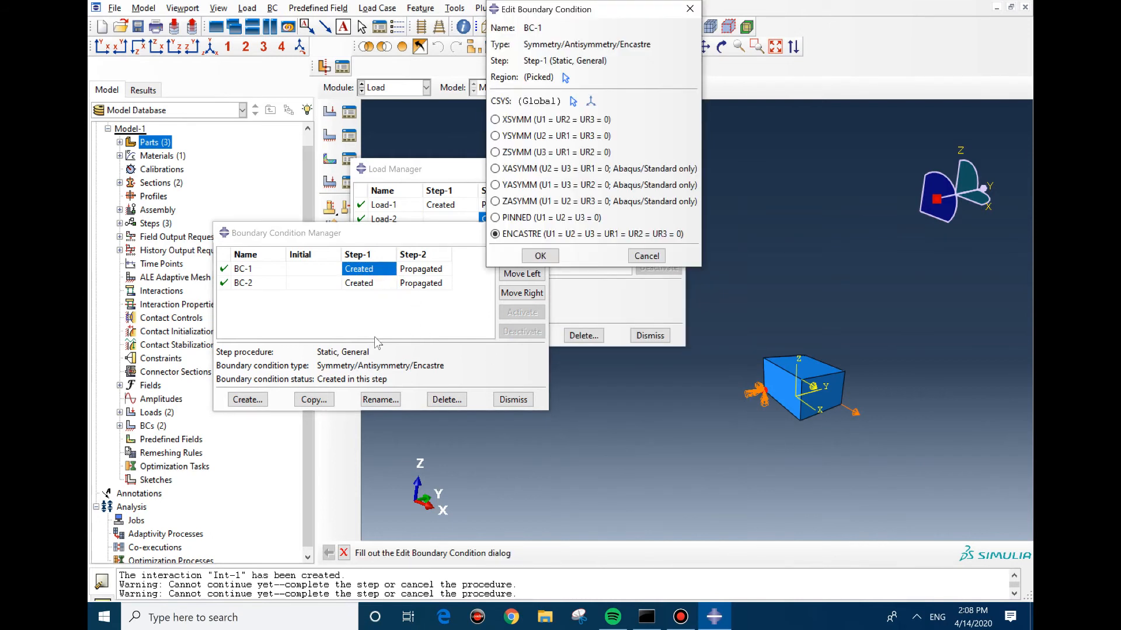
{"action": "double_click", "coordinate": [363, 285]}
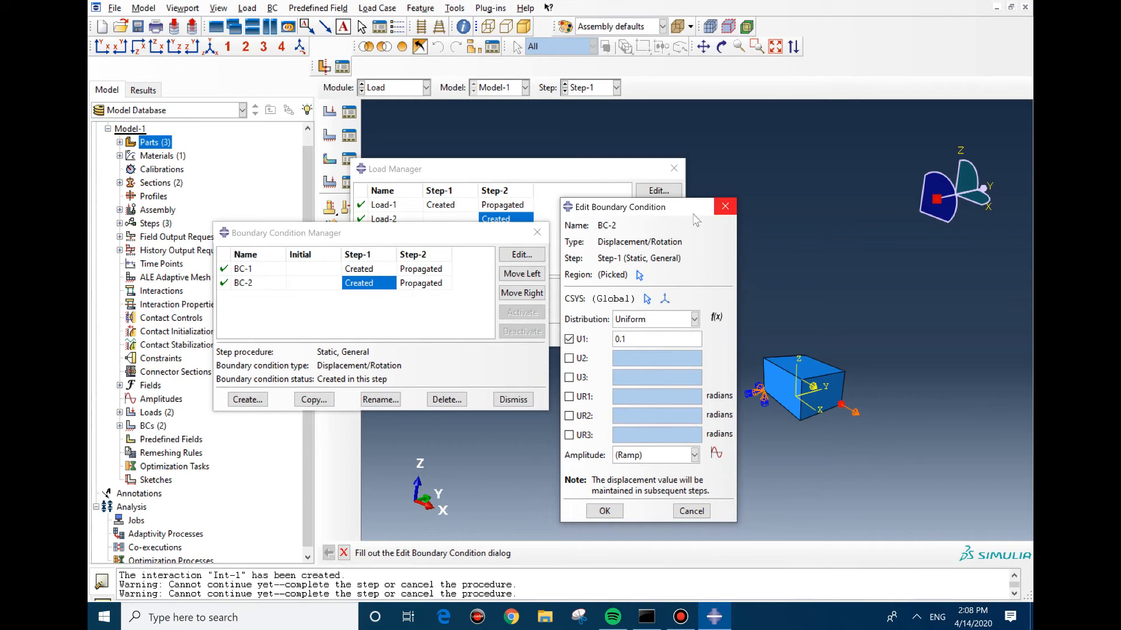
{"action": "left_click", "coordinate": [726, 207]}
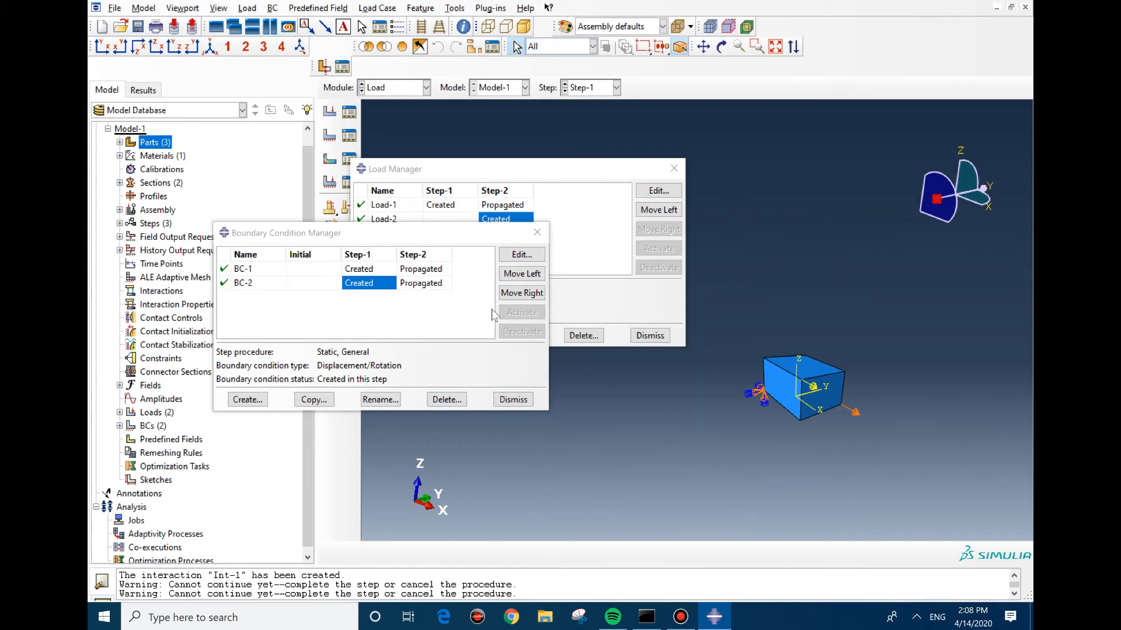
Step: Move the start of displacement boundary condition BC-2 to Step-2, and close the Boundary Condition and Load Managers
{"action": "left_click", "coordinate": [521, 293]}
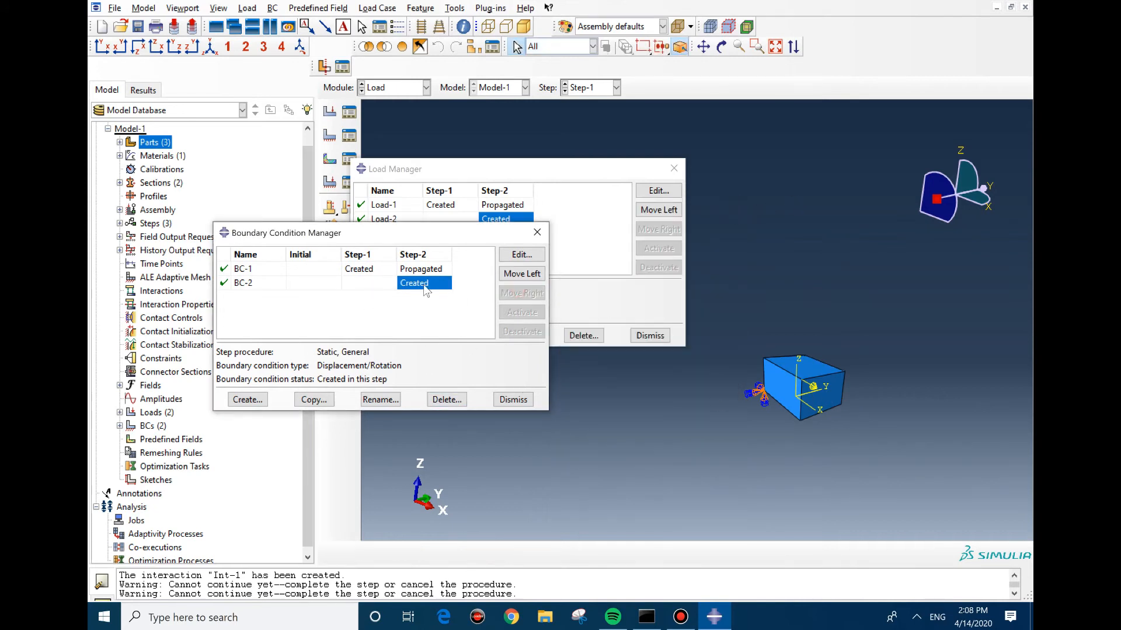
{"action": "double_click", "coordinate": [424, 285]}
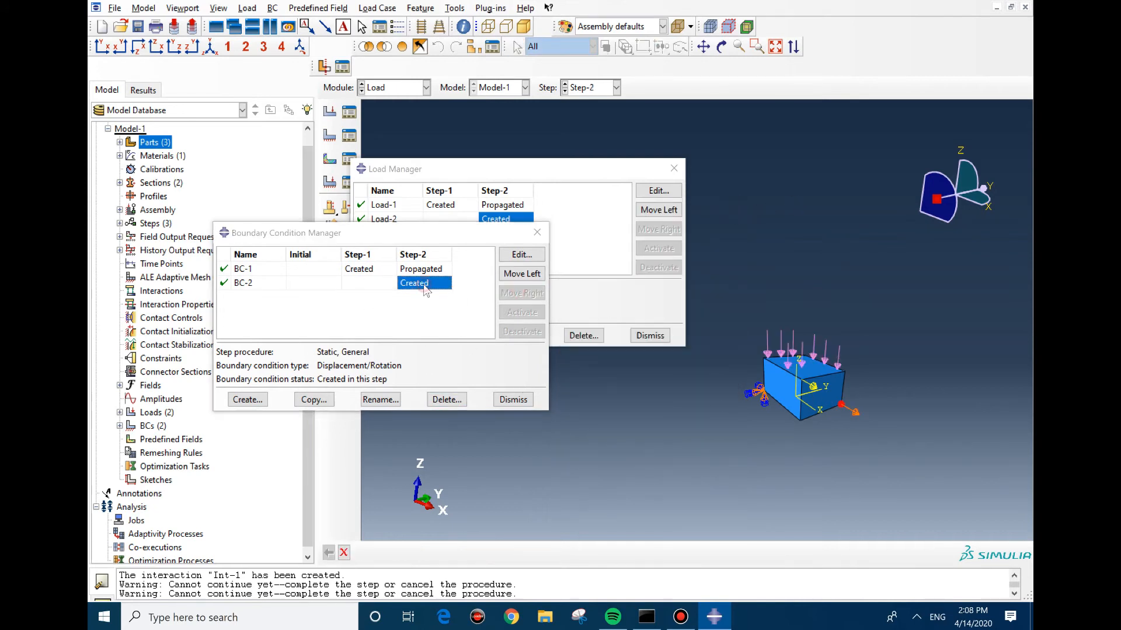
{"action": "left_click", "coordinate": [359, 269]}
{"action": "left_click", "coordinate": [522, 274]}
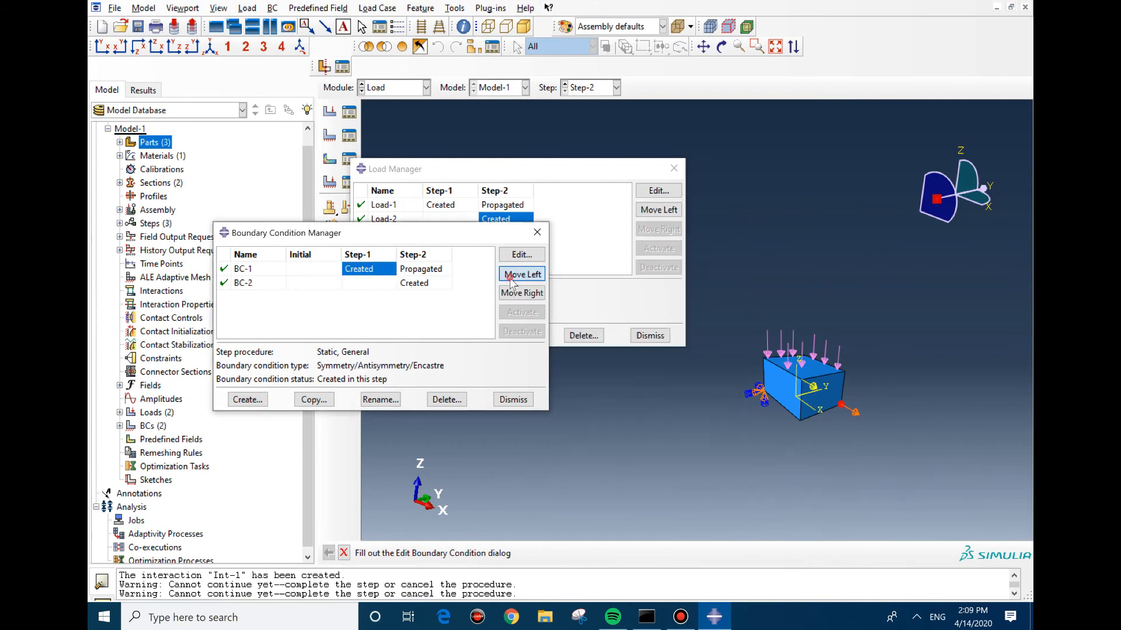
{"action": "left_click", "coordinate": [355, 269]}
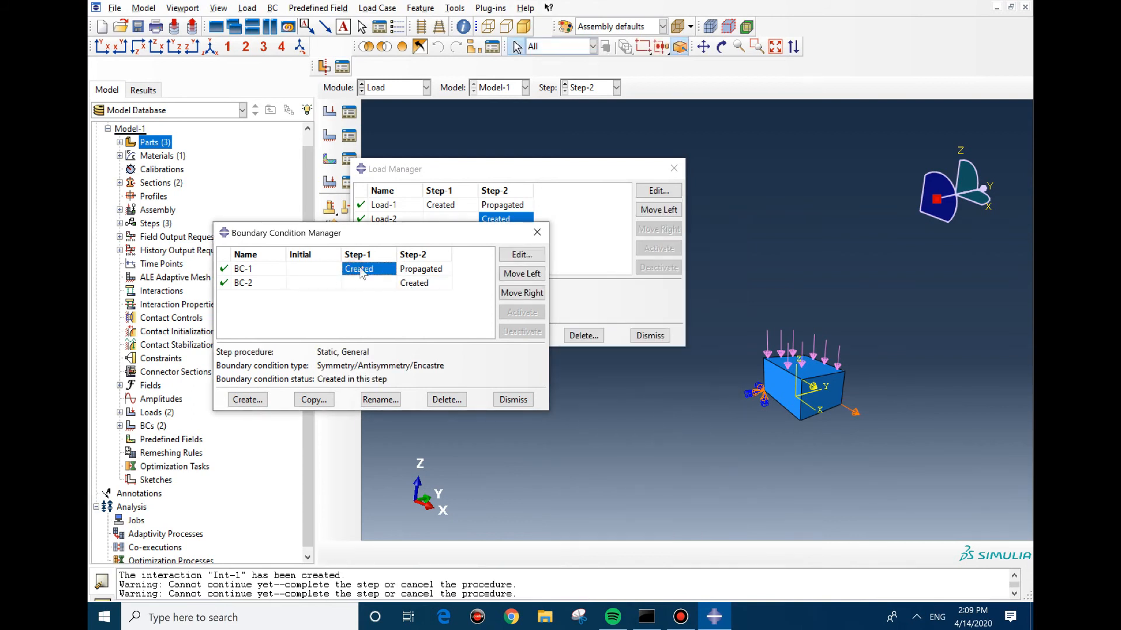
{"action": "left_click", "coordinate": [537, 231]}
{"action": "left_click", "coordinate": [675, 169]}
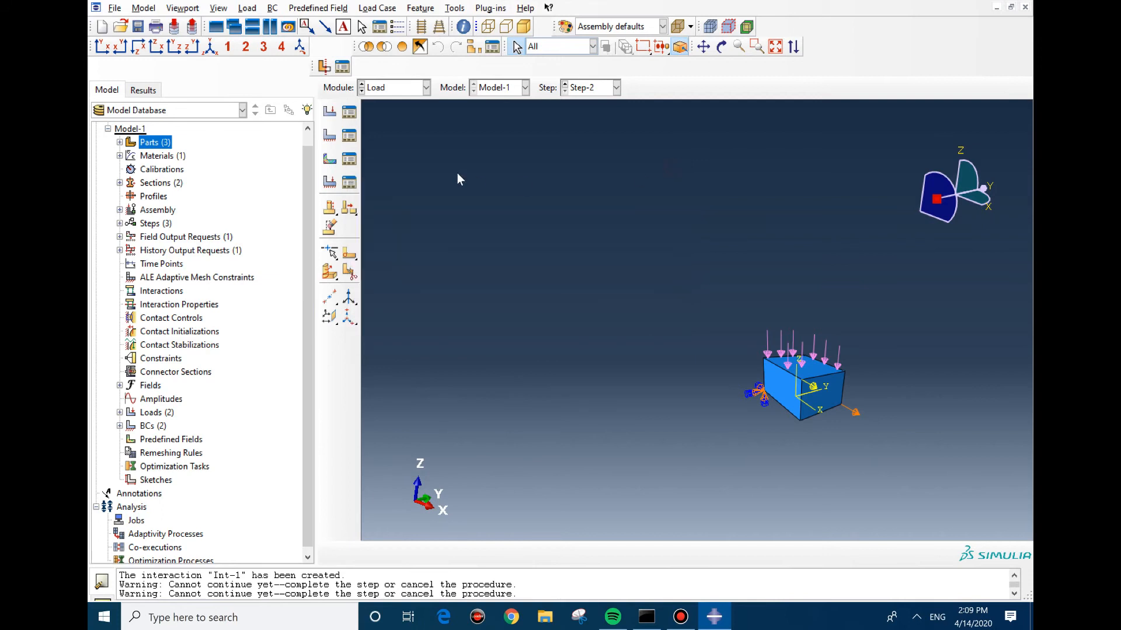
Step: In the Mesh module, seed the block instance with an approximate global size of 0.1, replacing the existing mesh with a new one
{"action": "left_click", "coordinate": [385, 94]}
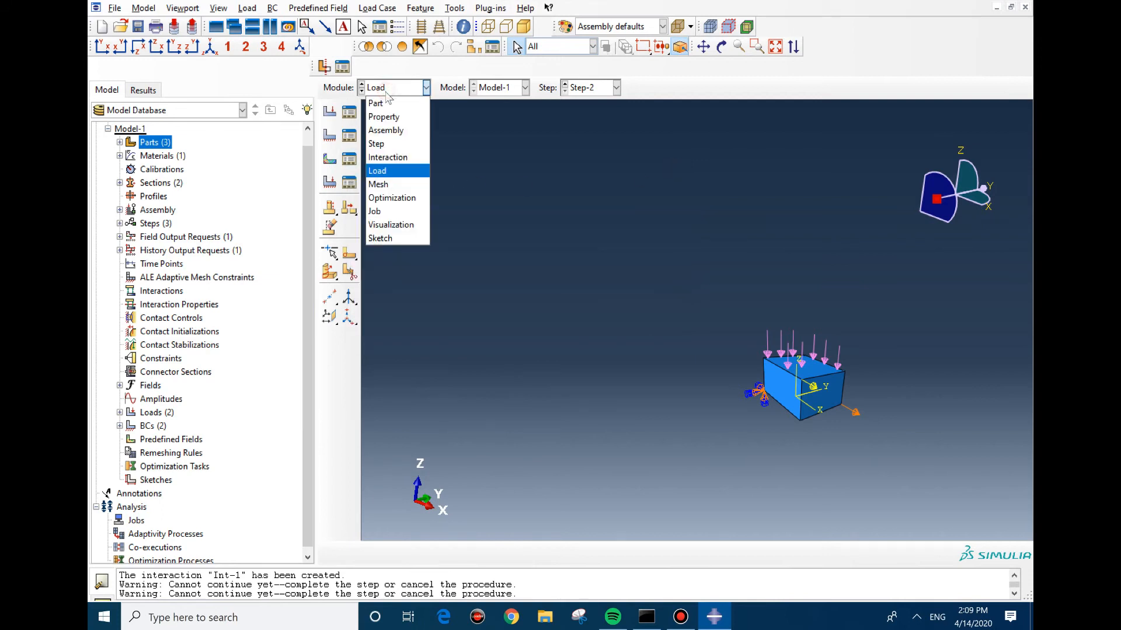
{"action": "left_click", "coordinate": [381, 182]}
{"action": "left_click_drag", "start_coordinate": [820, 380], "coordinate": [831, 346], "text": "ctrl+alt"}
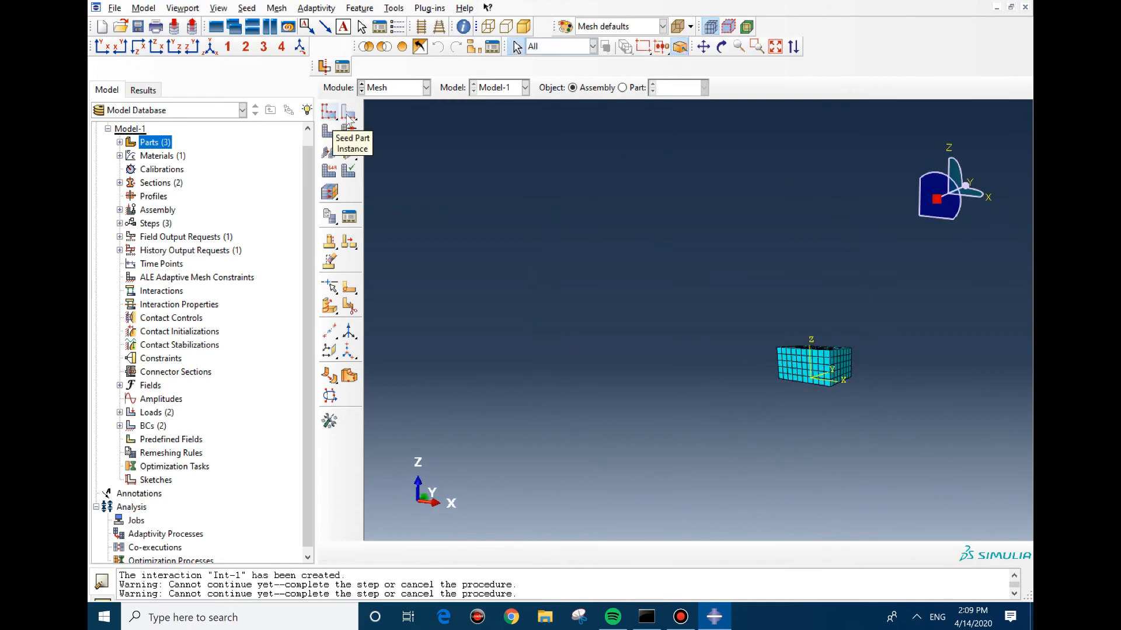
{"action": "left_click", "coordinate": [329, 113]}
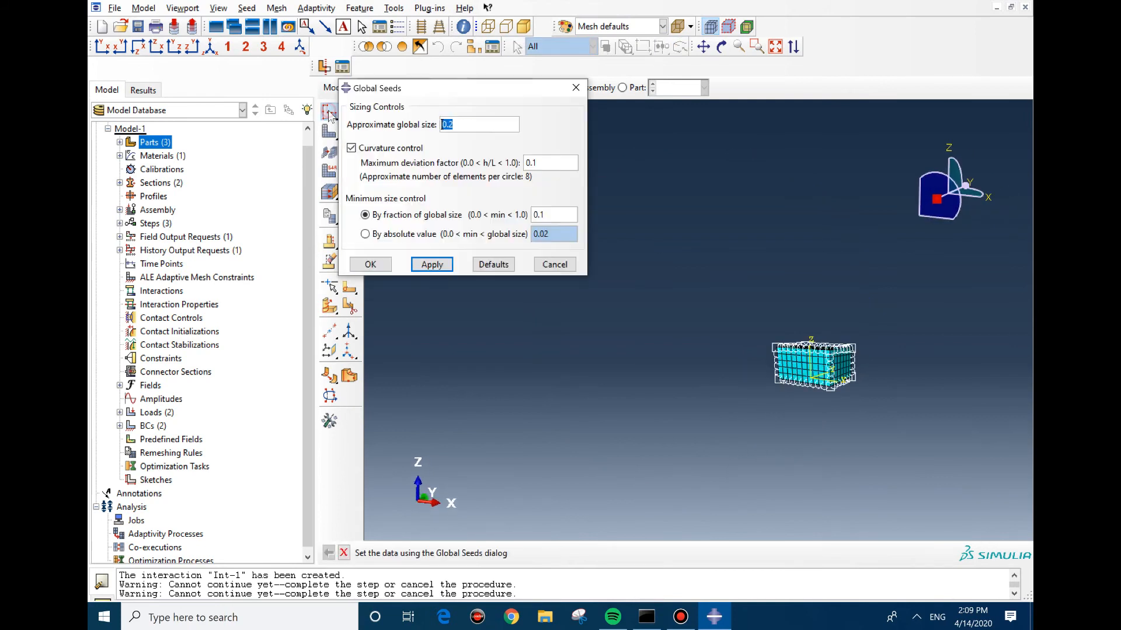
{"action": "scroll", "coordinate": [928, 489], "scroll_direction": "down", "scroll_amount": 4}
{"action": "left_click_drag", "start_coordinate": [707, 272], "coordinate": [712, 363], "text": "ctrl+alt"}
{"action": "type", "text": "0.1"}
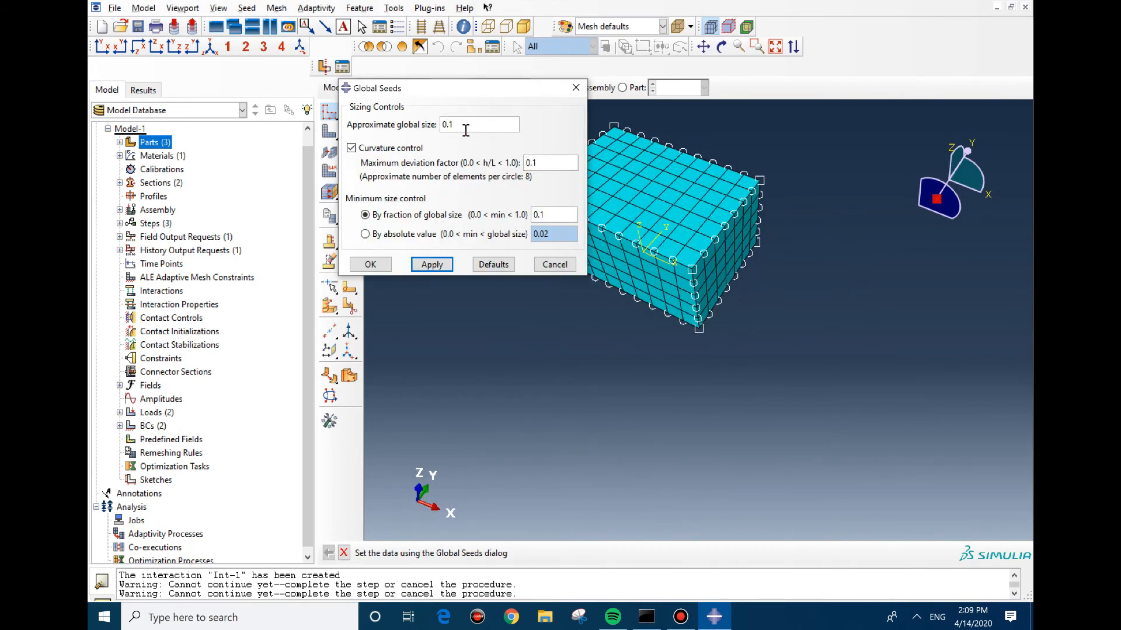
{"action": "left_click", "coordinate": [370, 264]}
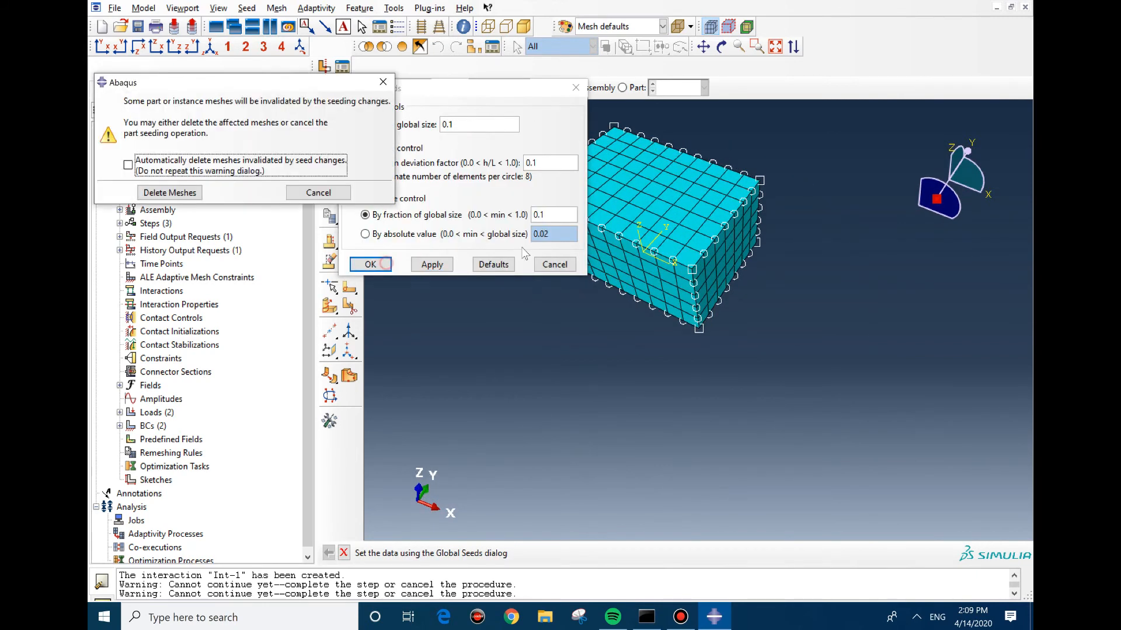
{"action": "left_click", "coordinate": [186, 194]}
{"action": "left_click", "coordinate": [329, 131]}
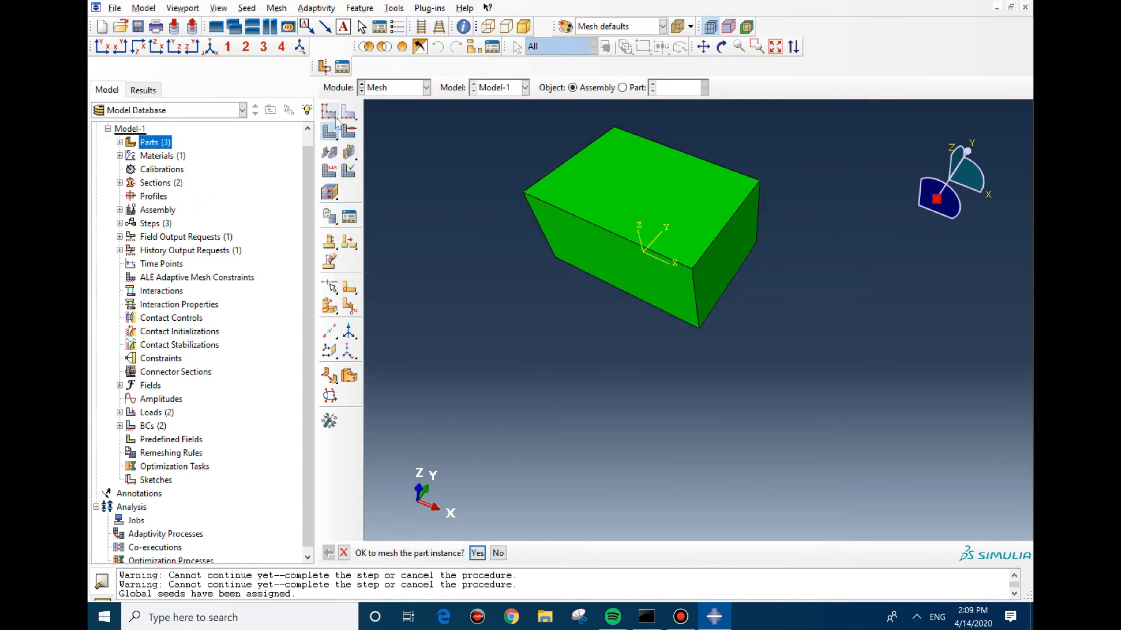
{"action": "key", "text": "Return"}
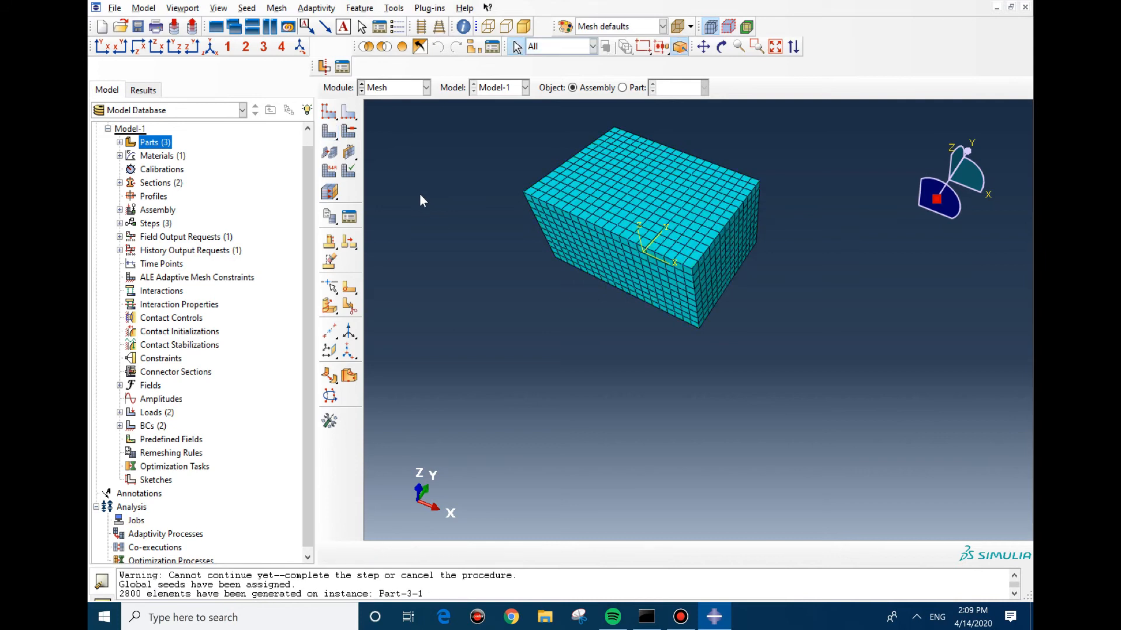
Step: Delete the native mesh of the block instance
{"action": "left_click_drag", "start_coordinate": [328, 139], "coordinate": [383, 135]}
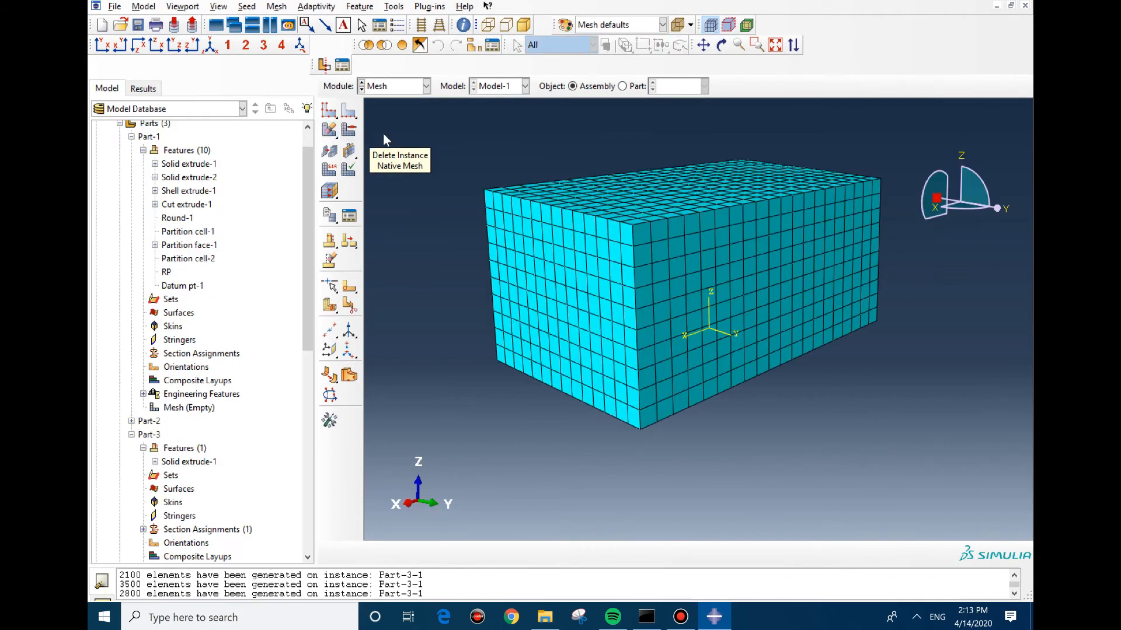
{"action": "left_click", "coordinate": [329, 131]}
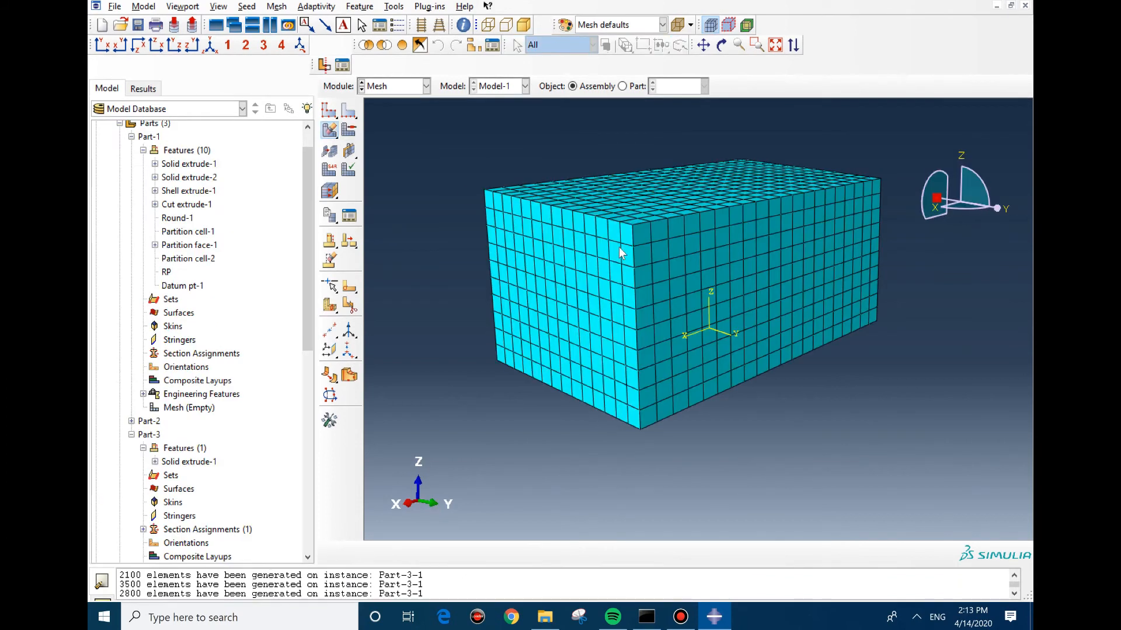
{"action": "key", "text": "Escape"}
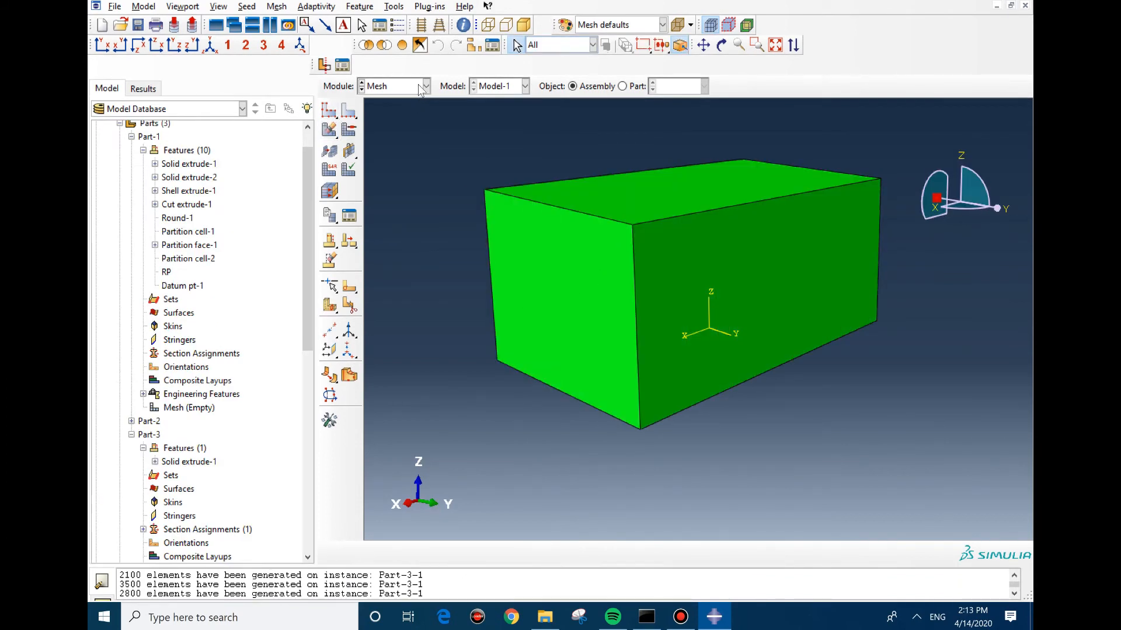
Step: In the Part module, partition Part-3's cell with a point-and-normal cutting plane at the midpoint of a long upper edge, normal to that edge
{"action": "left_click", "coordinate": [419, 87]}
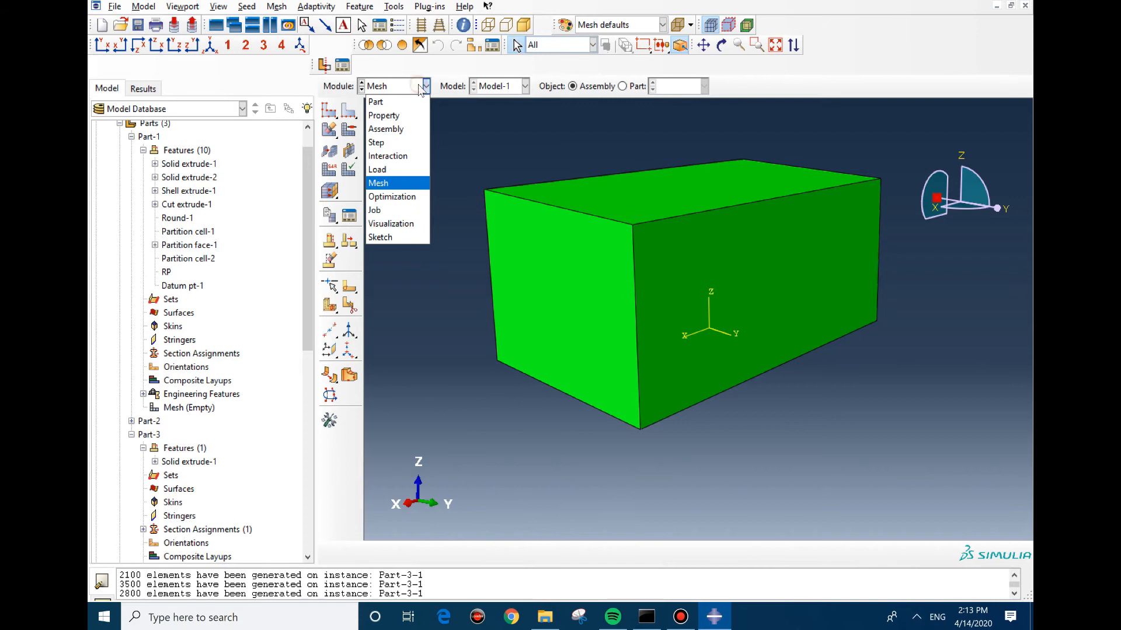
{"action": "left_click", "coordinate": [378, 102]}
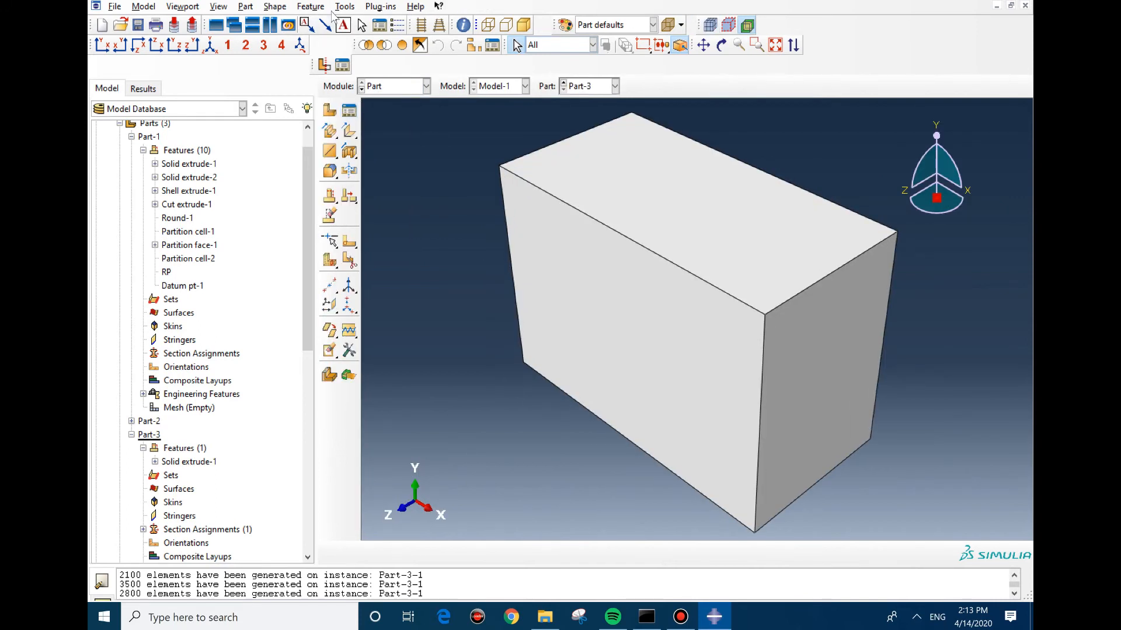
{"action": "left_click", "coordinate": [344, 7]}
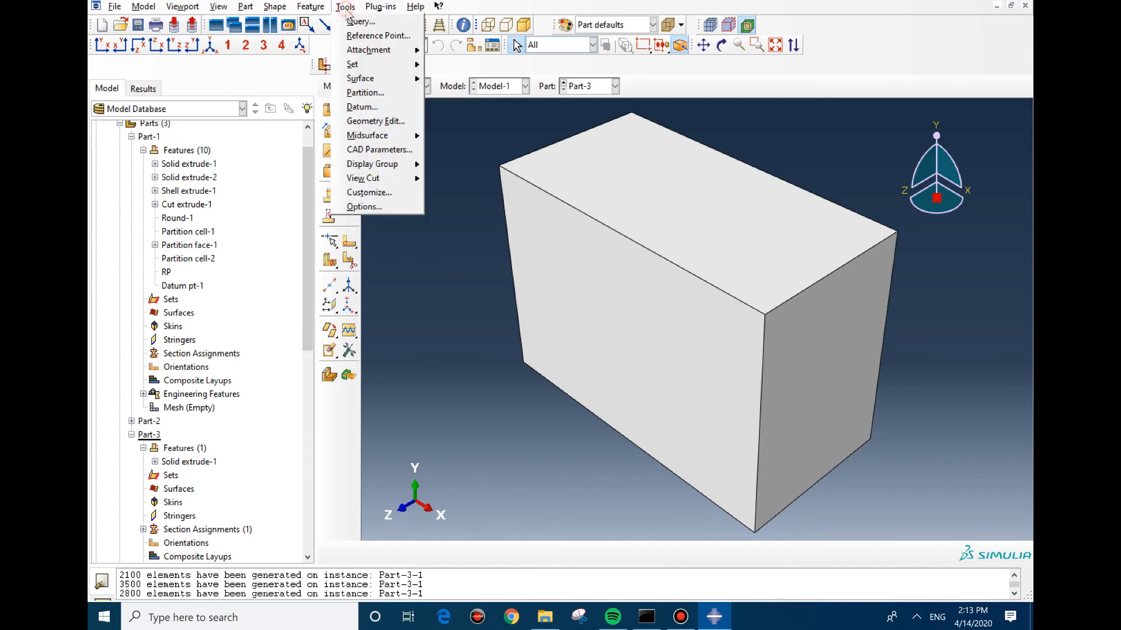
{"action": "left_click", "coordinate": [362, 92]}
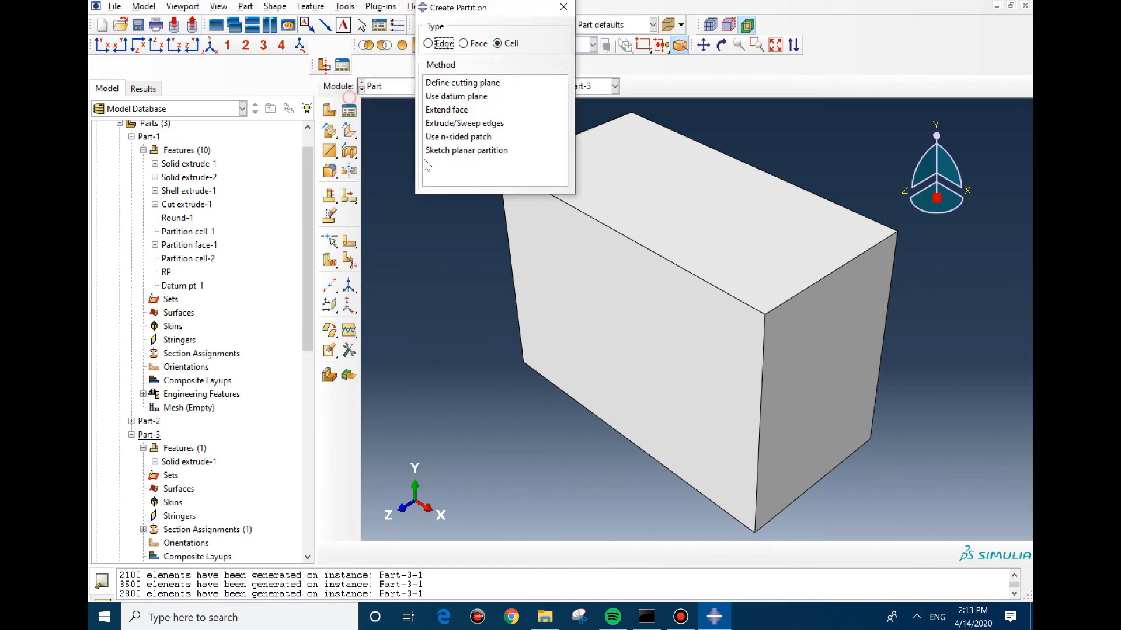
{"action": "left_click", "coordinate": [461, 84]}
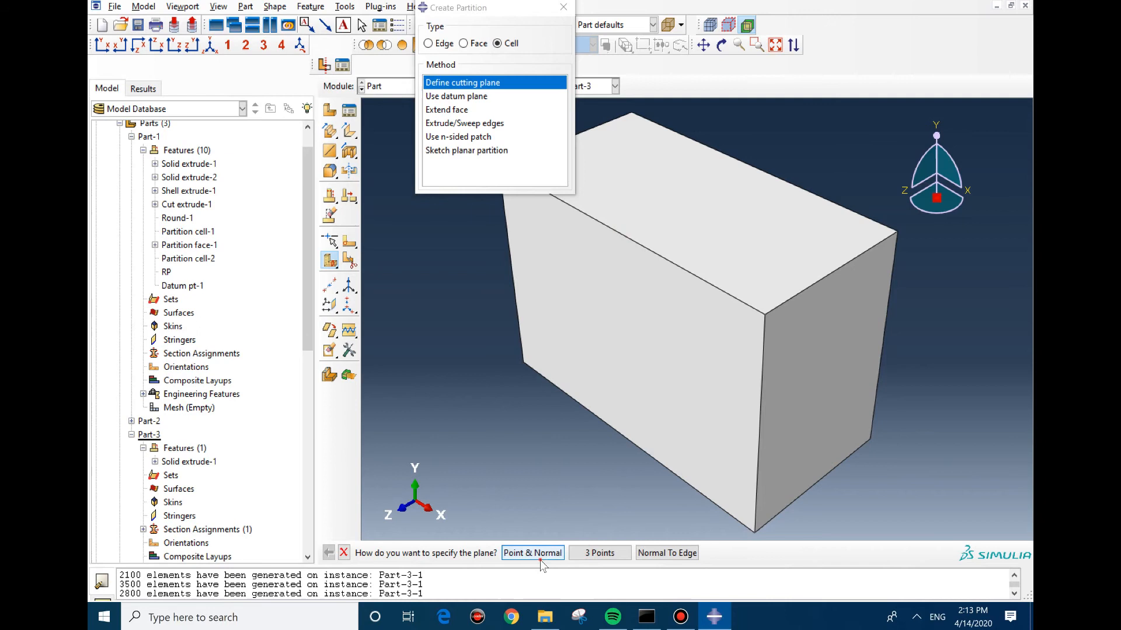
{"action": "left_click", "coordinate": [541, 554]}
{"action": "left_click", "coordinate": [615, 232]}
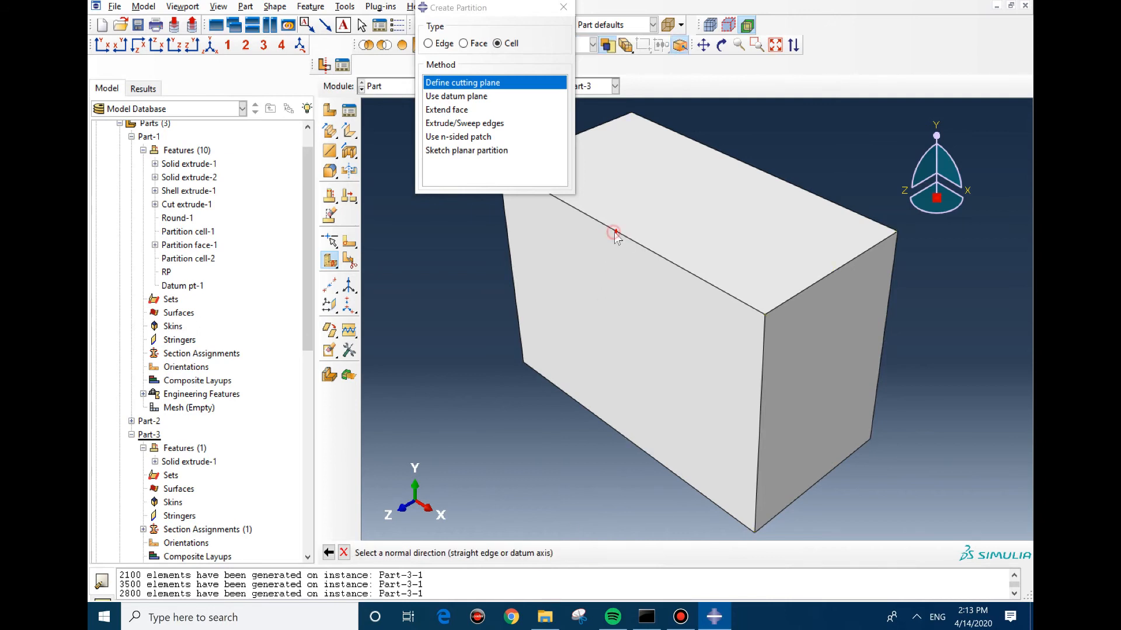
{"action": "left_click", "coordinate": [643, 246]}
{"action": "middle_click", "coordinate": [625, 260]}
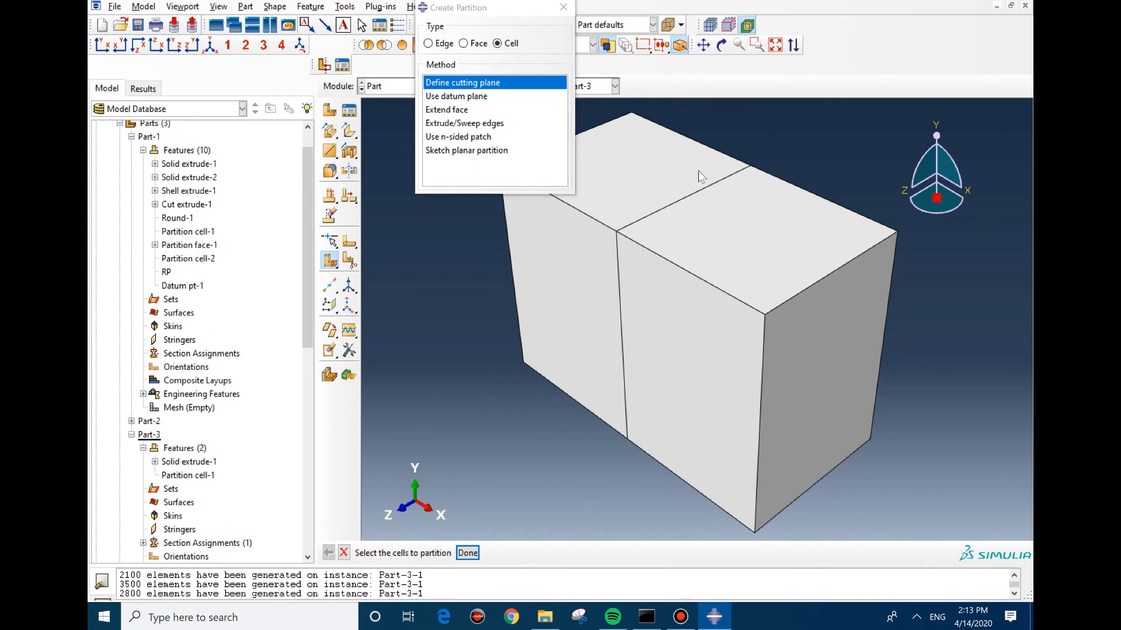
Step: Return to the Mesh module, show the assembly, and mesh only one of the block's two partitioned halves by region
{"action": "left_click", "coordinate": [390, 87]}
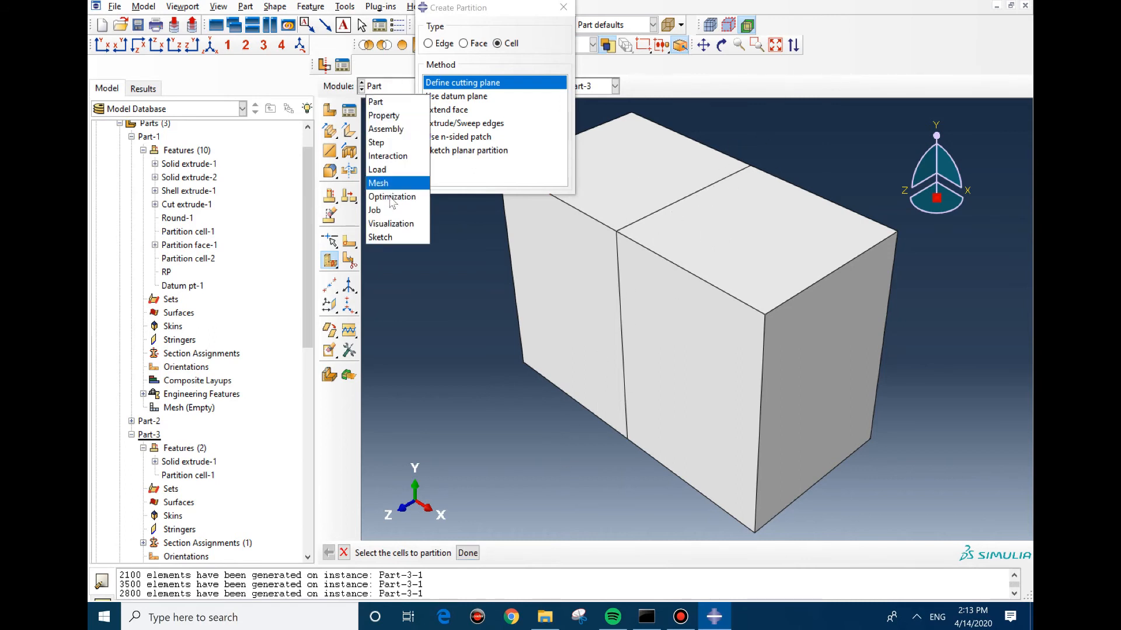
{"action": "left_click", "coordinate": [381, 183]}
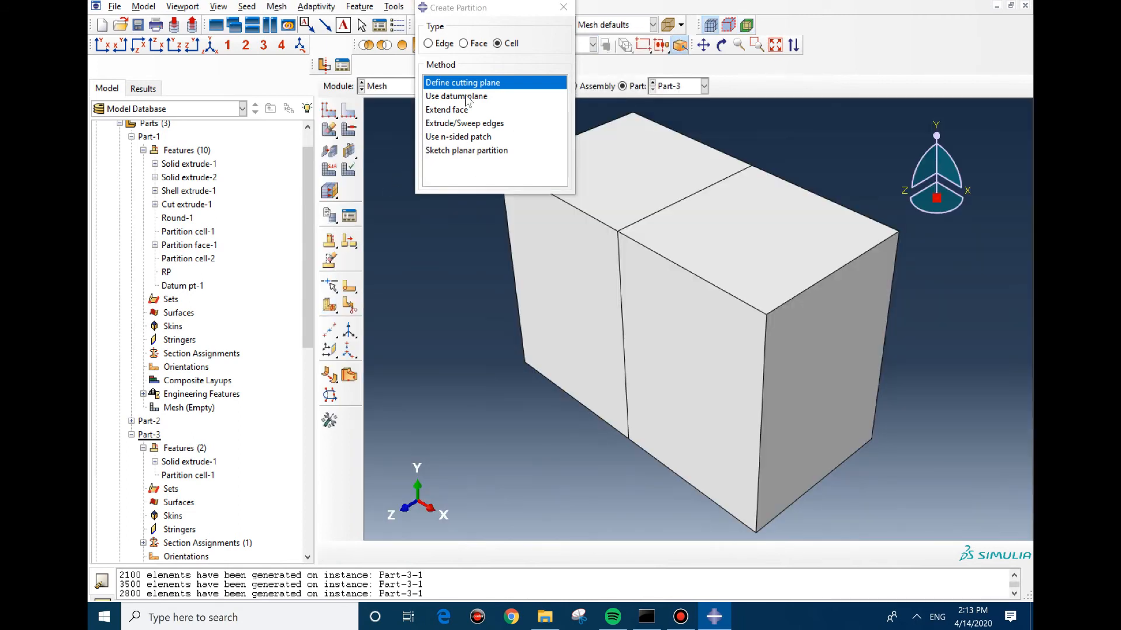
{"action": "left_click", "coordinate": [595, 86]}
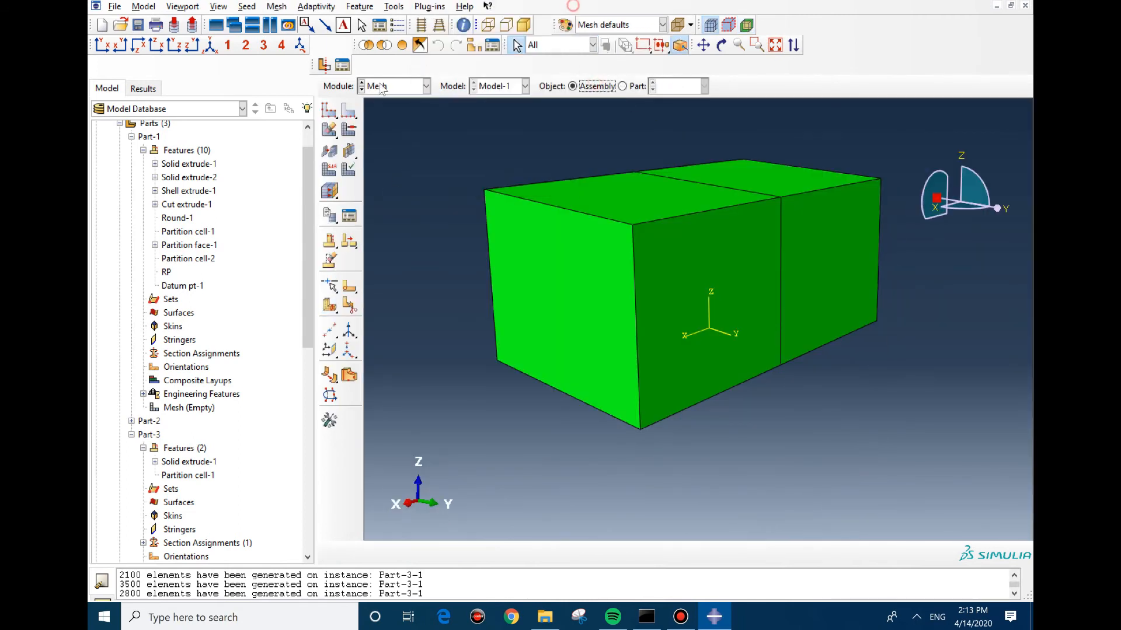
{"action": "left_click", "coordinate": [329, 130]}
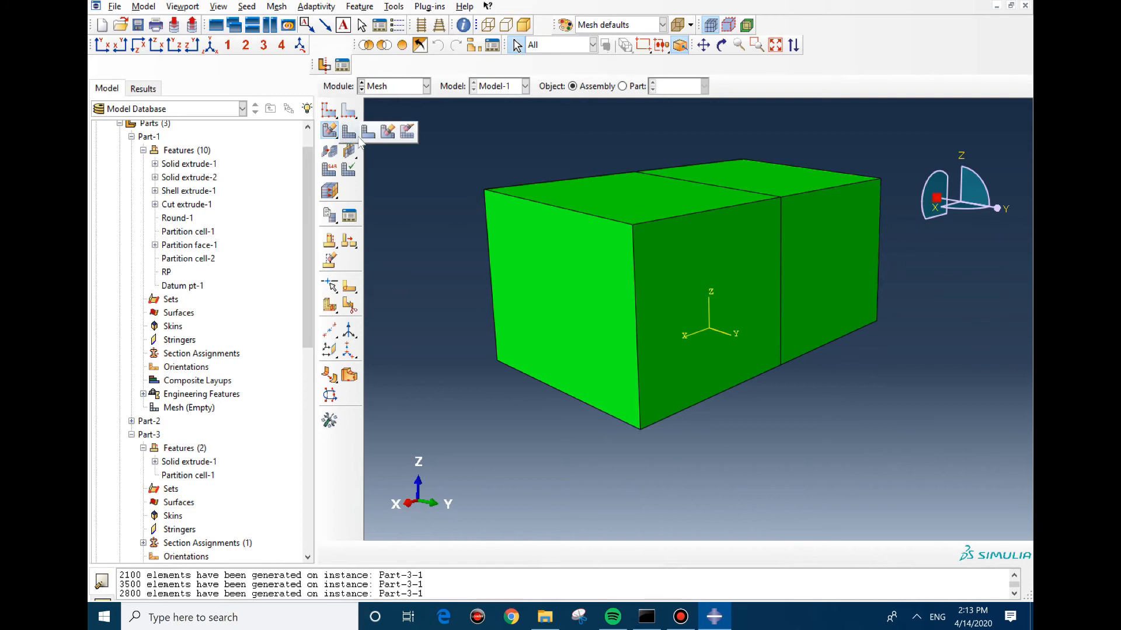
{"action": "left_click", "coordinate": [630, 291]}
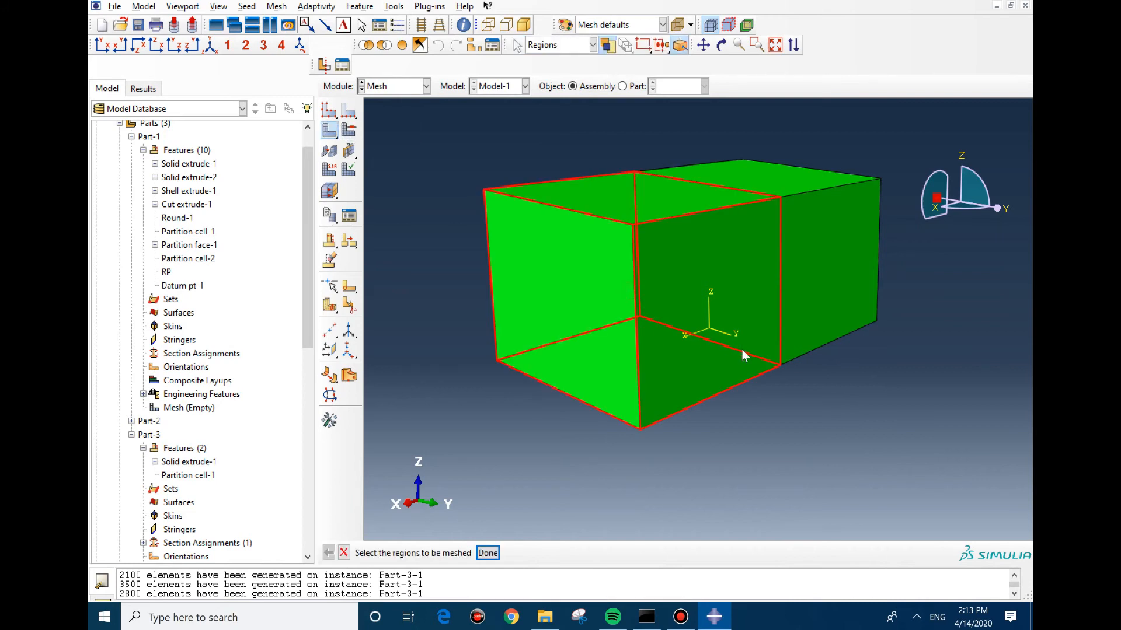
{"action": "left_click_drag", "start_coordinate": [743, 353], "coordinate": [660, 390], "text": "ctrl+alt"}
{"action": "middle_click", "coordinate": [584, 295]}
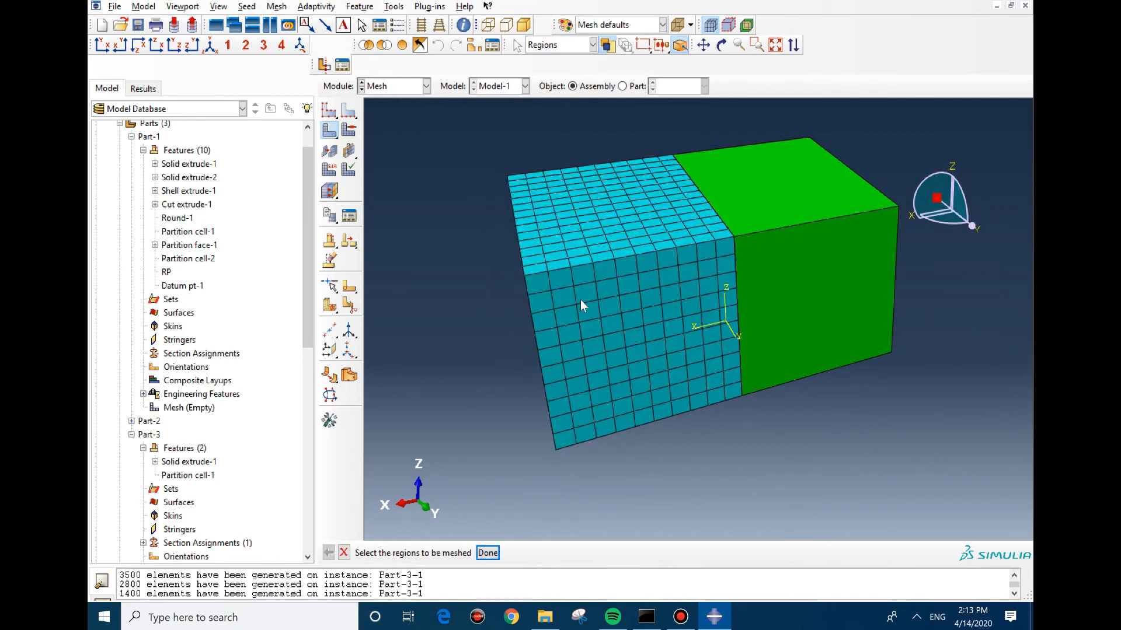
Step: Seed the four lengthwise edges of the block's unmeshed half by number with 10 elements and no bias
{"action": "left_click", "coordinate": [347, 112]}
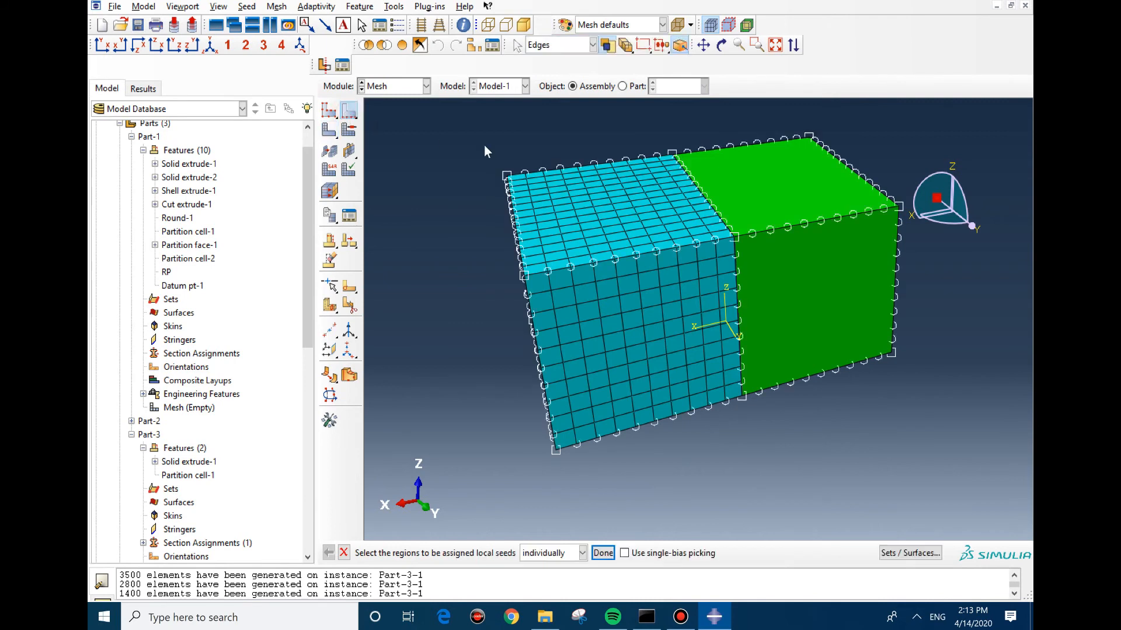
{"action": "left_click", "coordinate": [776, 232]}
{"action": "left_click_drag", "start_coordinate": [828, 397], "coordinate": [778, 75], "text": "ctrl+alt"}
{"action": "left_click_drag", "start_coordinate": [789, 153], "coordinate": [769, 435], "text": "shift"}
{"action": "middle_click", "coordinate": [768, 419]}
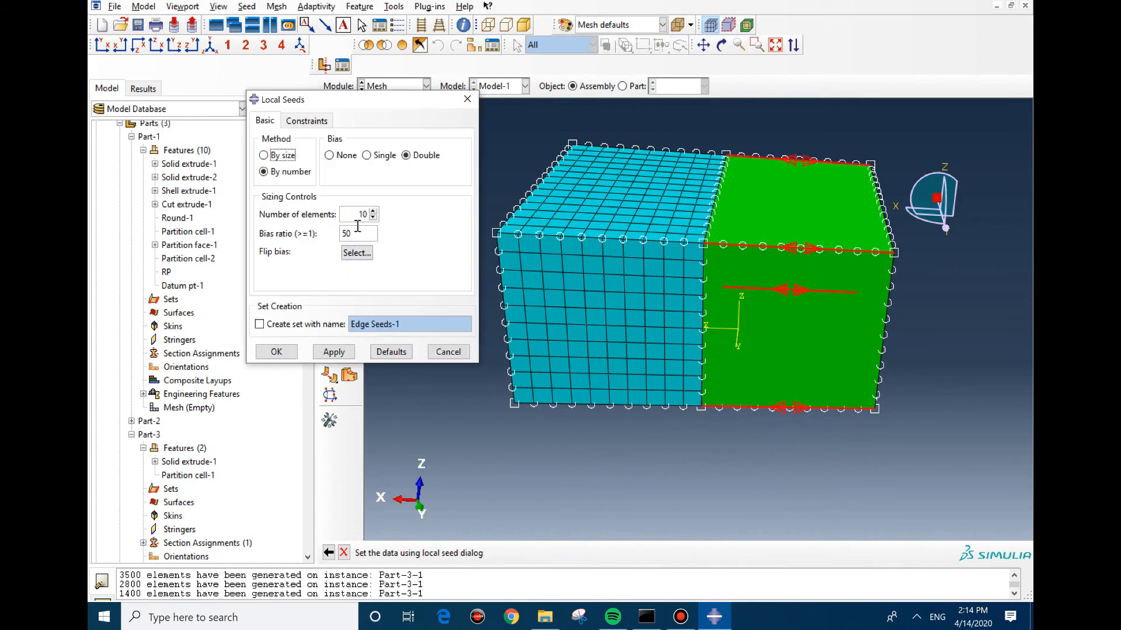
{"action": "left_click", "coordinate": [330, 155]}
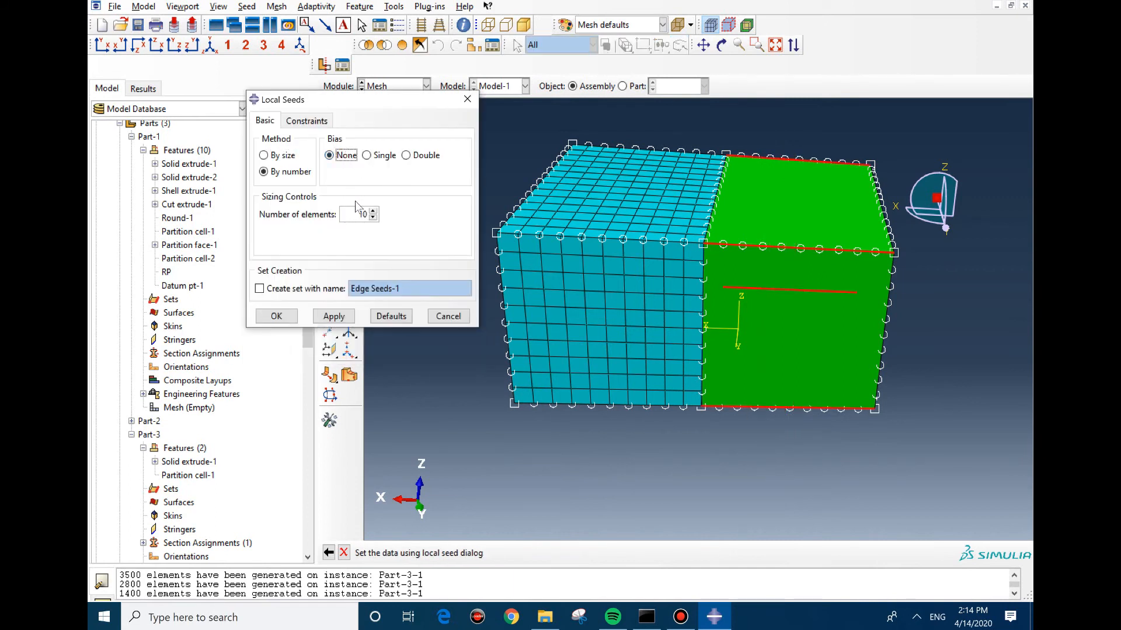
{"action": "left_click", "coordinate": [334, 315]}
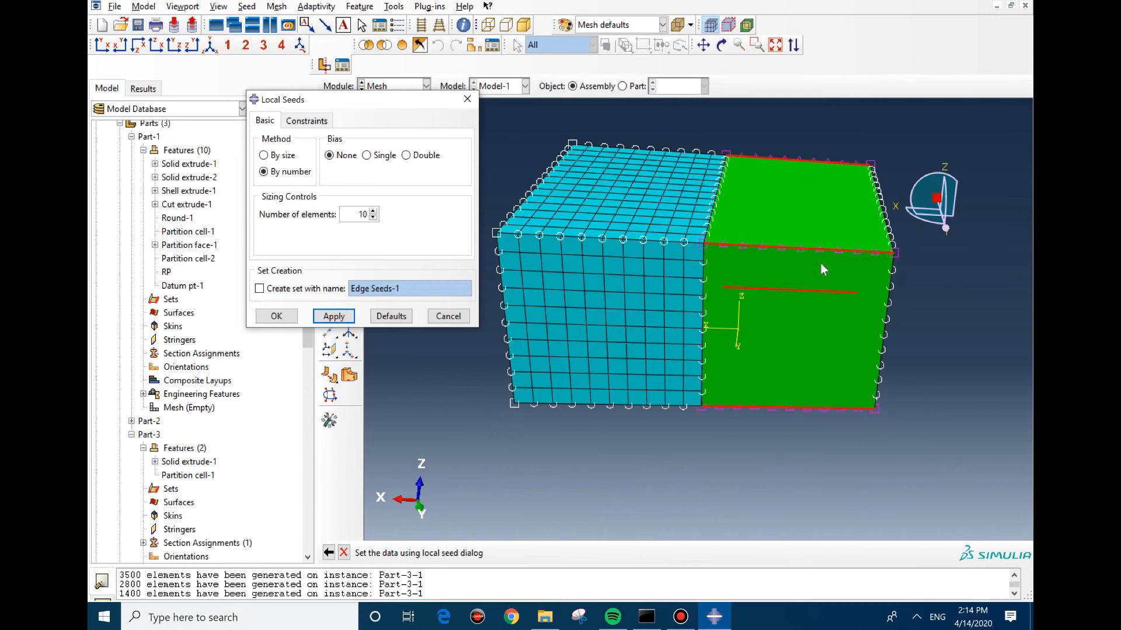
Step: Apply a single bias with ratio 50 to the 10-element seeds on the unmeshed half's lengthwise edges
{"action": "left_click", "coordinate": [368, 156]}
{"action": "left_click", "coordinate": [334, 352]}
{"action": "scroll", "coordinate": [921, 271], "scroll_direction": "up", "scroll_amount": 2}
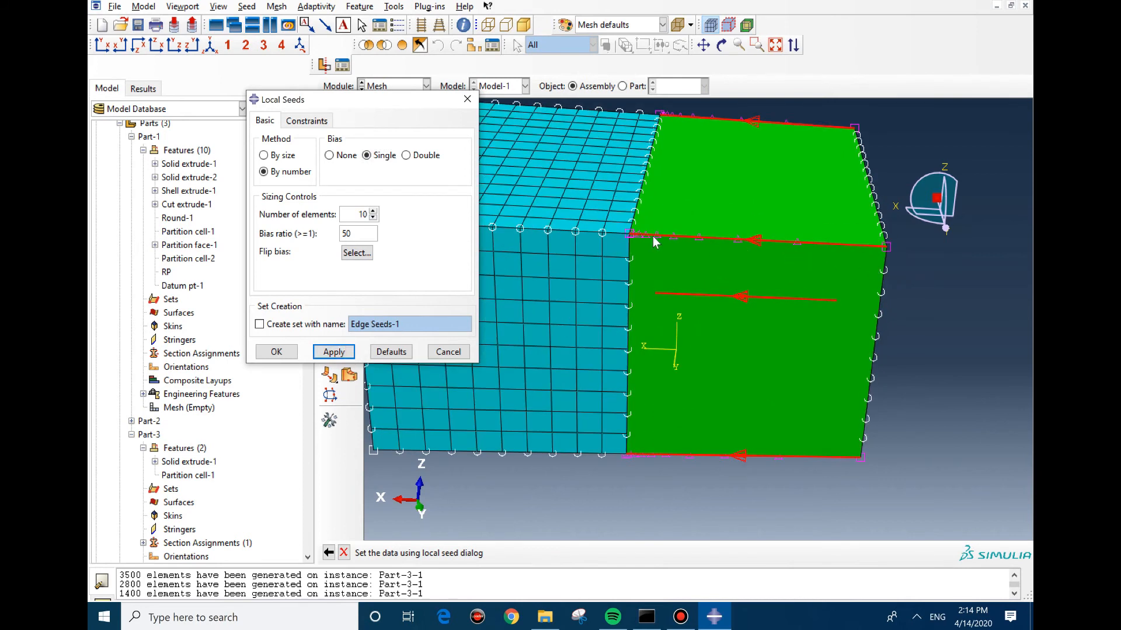
{"action": "scroll", "coordinate": [642, 234], "scroll_direction": "up", "scroll_amount": 2}
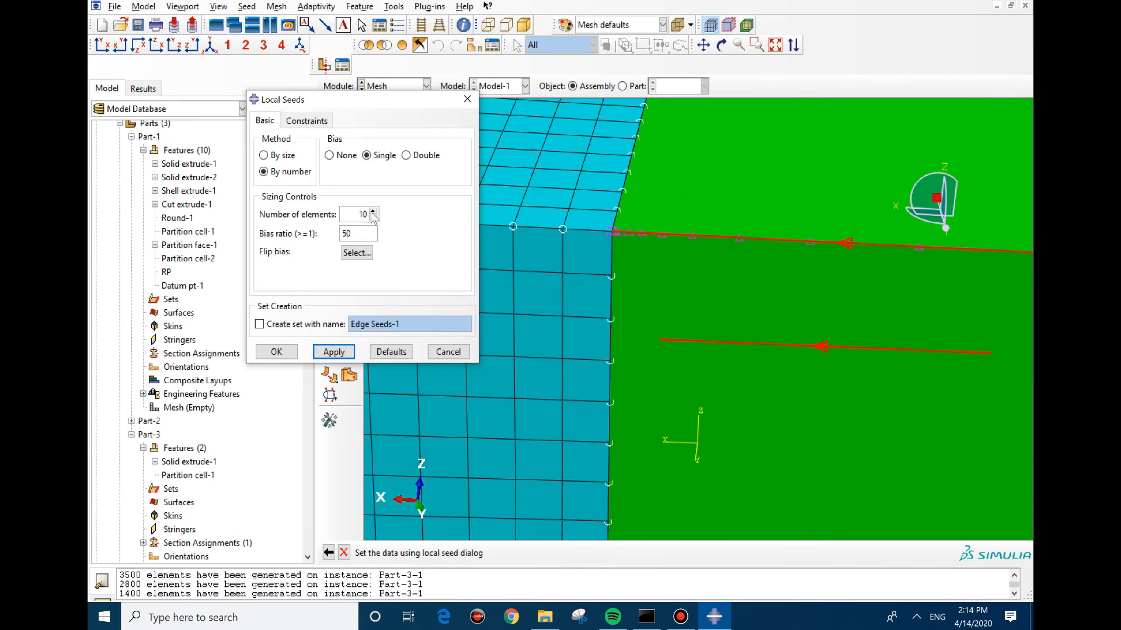
Step: Apply a double bias with ratio 50 to the same 10-element edge seeds and finish the local seeding
{"action": "left_click", "coordinate": [405, 156]}
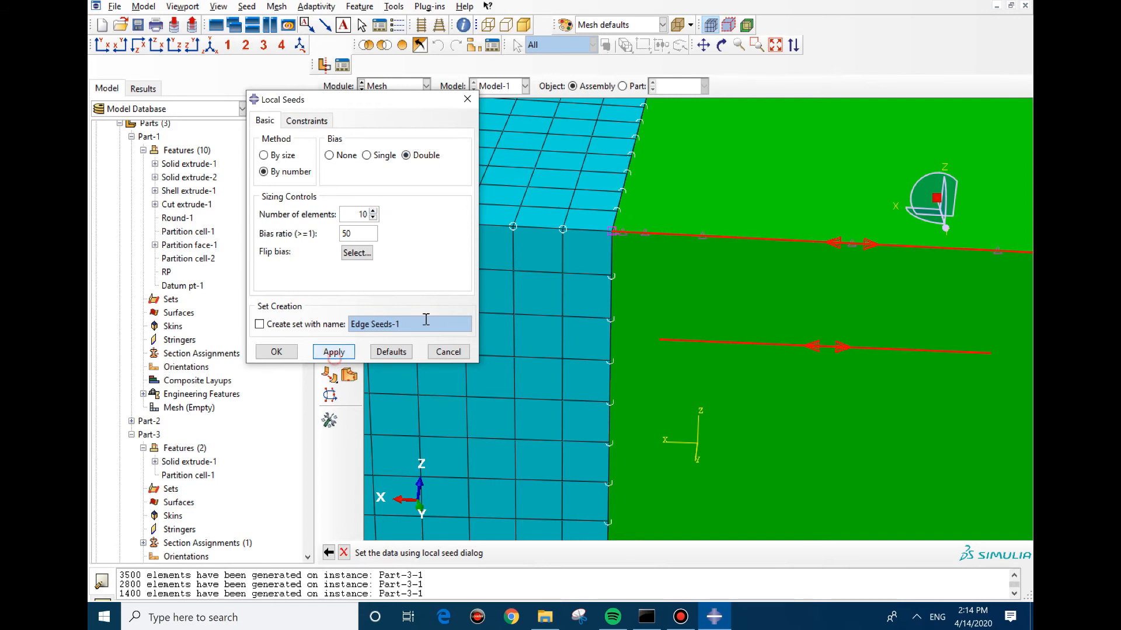
{"action": "scroll", "coordinate": [740, 258], "scroll_direction": "down", "scroll_amount": 2}
{"action": "scroll", "coordinate": [831, 253], "scroll_direction": "up", "scroll_amount": 3}
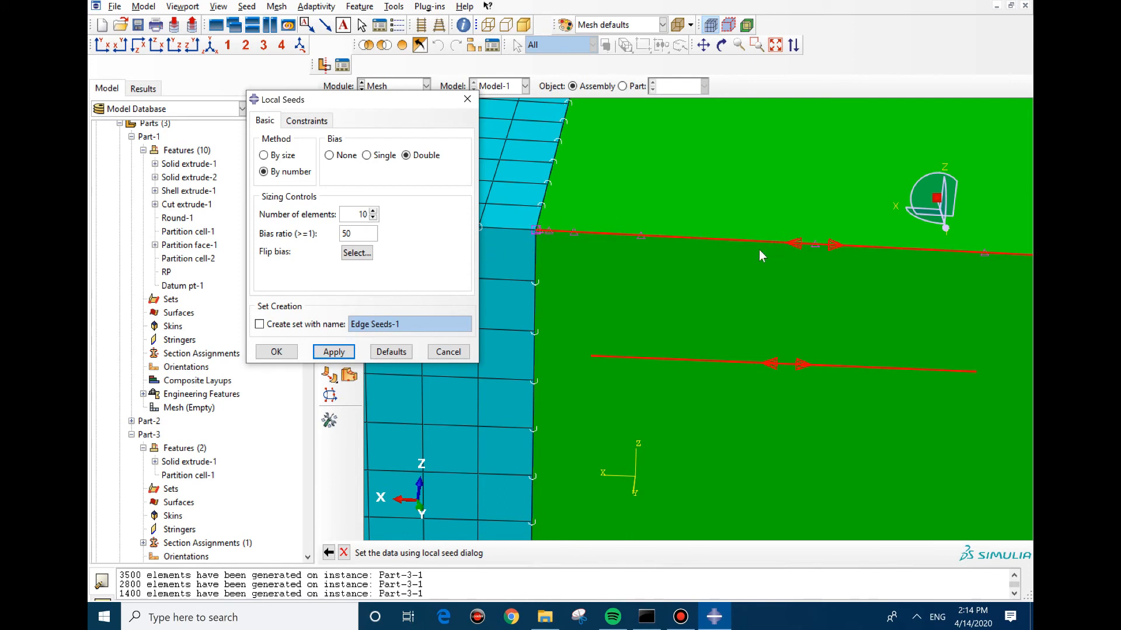
{"action": "left_click", "coordinate": [276, 352]}
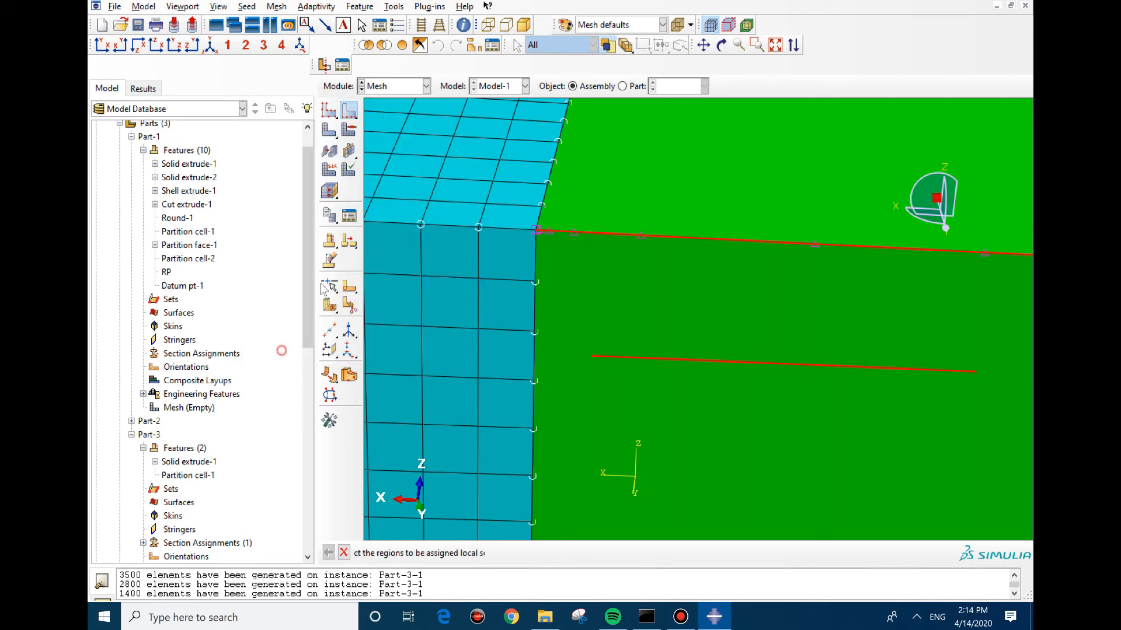
Step: Mesh the remaining half of the block by region with its double-biased edge seeds
{"action": "left_click", "coordinate": [330, 132]}
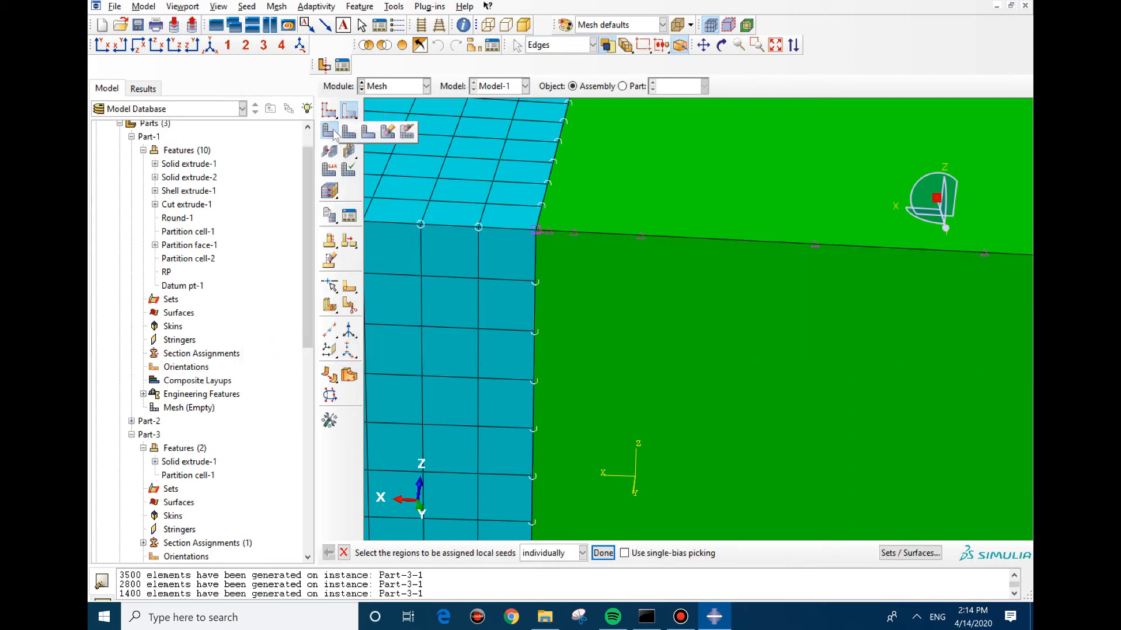
{"action": "left_click", "coordinate": [332, 133]}
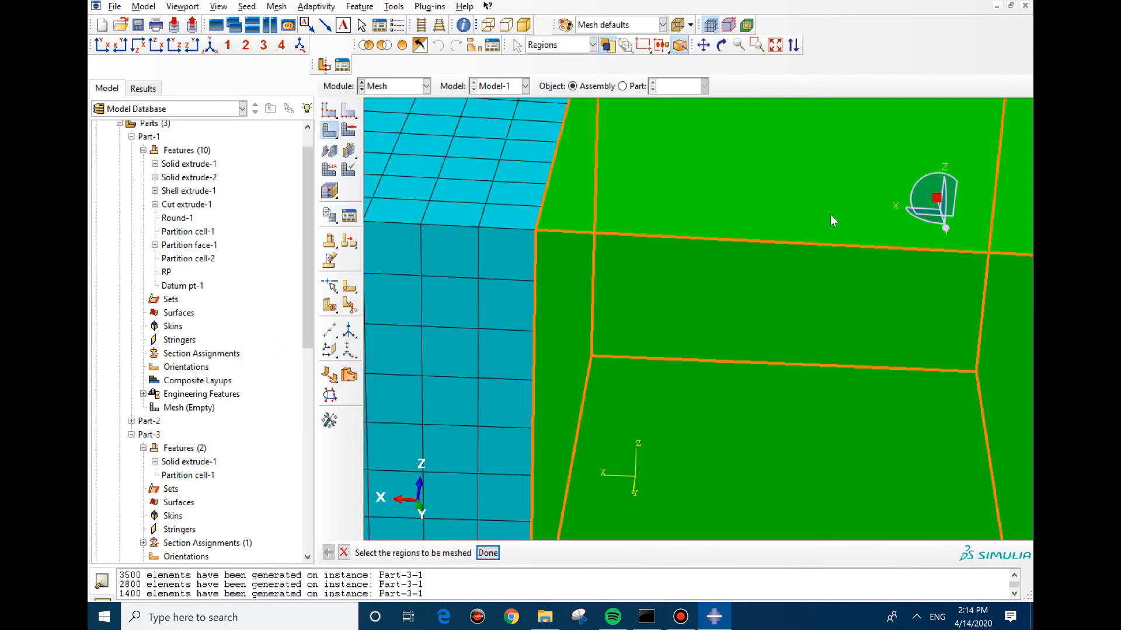
{"action": "left_click", "coordinate": [797, 258]}
{"action": "left_click", "coordinate": [488, 553]}
{"action": "scroll", "coordinate": [778, 330], "scroll_direction": "down", "scroll_amount": 5}
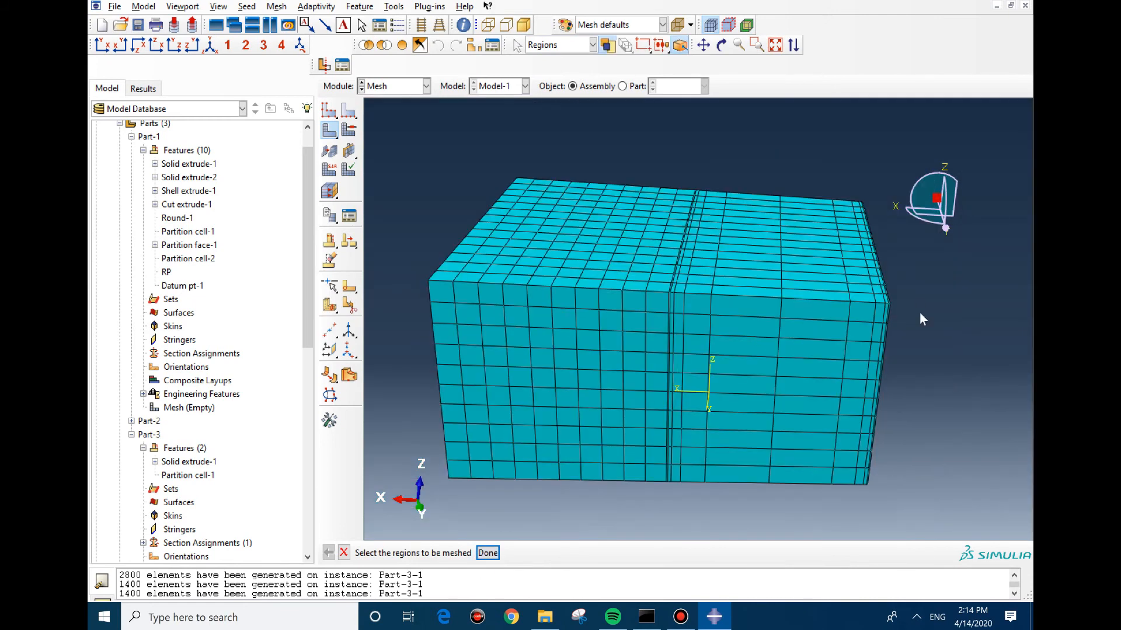
Step: Delete the local edge seeds from the biased half's lengthwise edges, along with the affected mesh
{"action": "left_click_drag", "start_coordinate": [348, 110], "coordinate": [393, 113]}
{"action": "left_click_drag", "start_coordinate": [778, 169], "coordinate": [775, 513]}
{"action": "middle_click", "coordinate": [772, 509]}
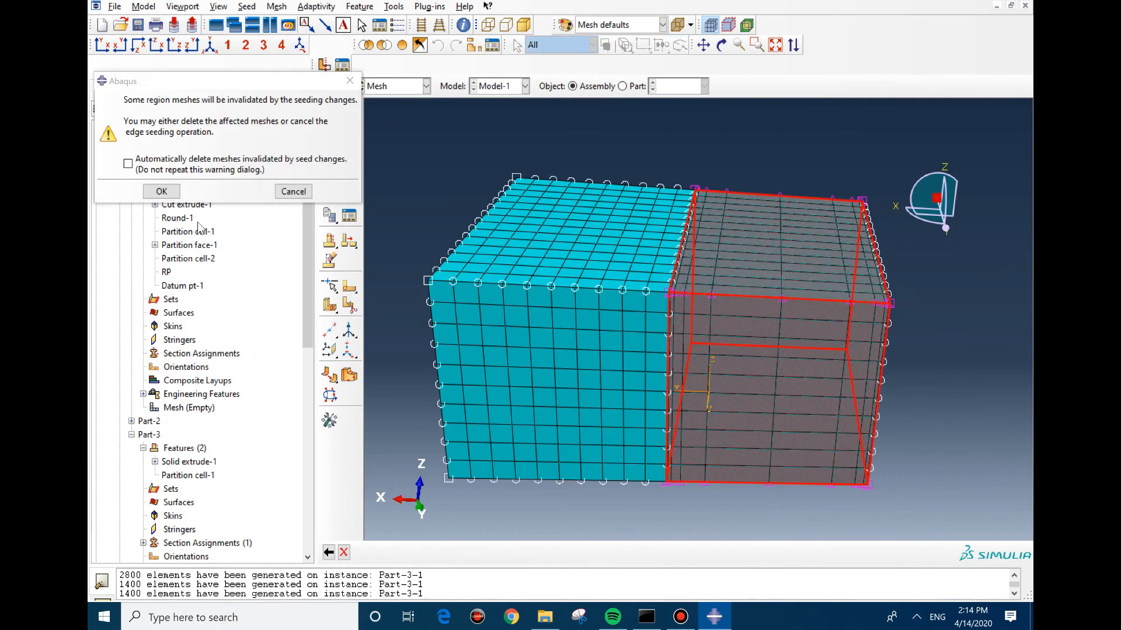
{"action": "left_click", "coordinate": [161, 191]}
Step: Mesh the unmeshed half of the block by region again, using the global seeds
{"action": "left_click", "coordinate": [329, 129]}
{"action": "left_click", "coordinate": [700, 232]}
{"action": "middle_click", "coordinate": [577, 297]}
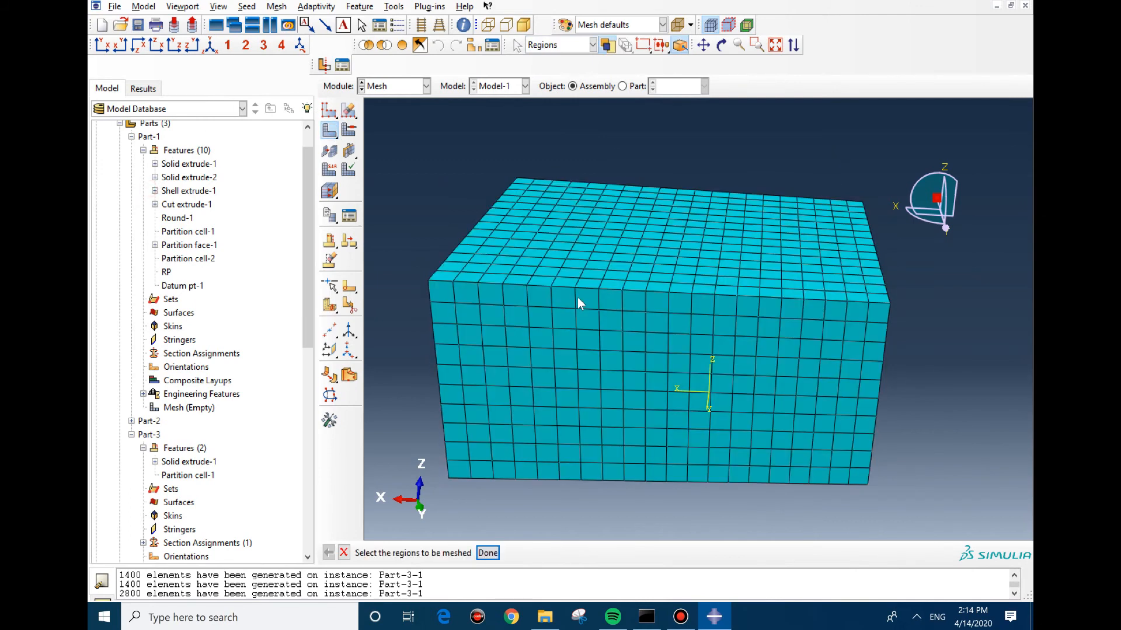
Step: Assign the whole block Standard, linear 3D Stress hex elements with reduced integration, after browsing the available element families
{"action": "left_click", "coordinate": [329, 169]}
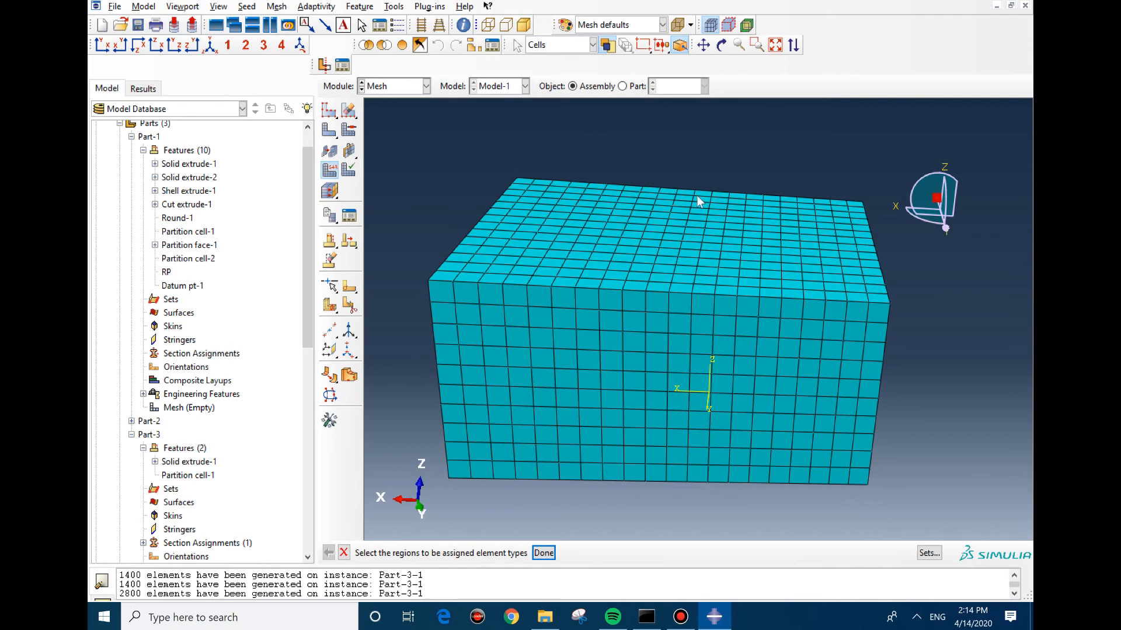
{"action": "middle_click", "coordinate": [674, 229]}
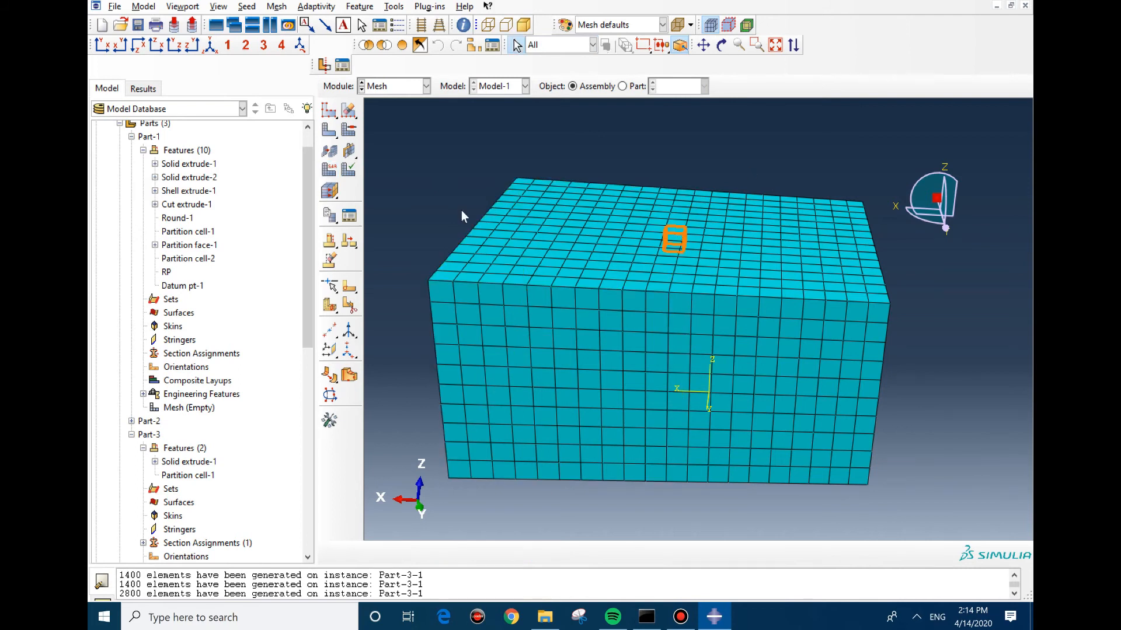
{"action": "left_click", "coordinate": [330, 170]}
{"action": "left_click_drag", "start_coordinate": [909, 491], "coordinate": [464, 145]}
{"action": "middle_click", "coordinate": [464, 145]}
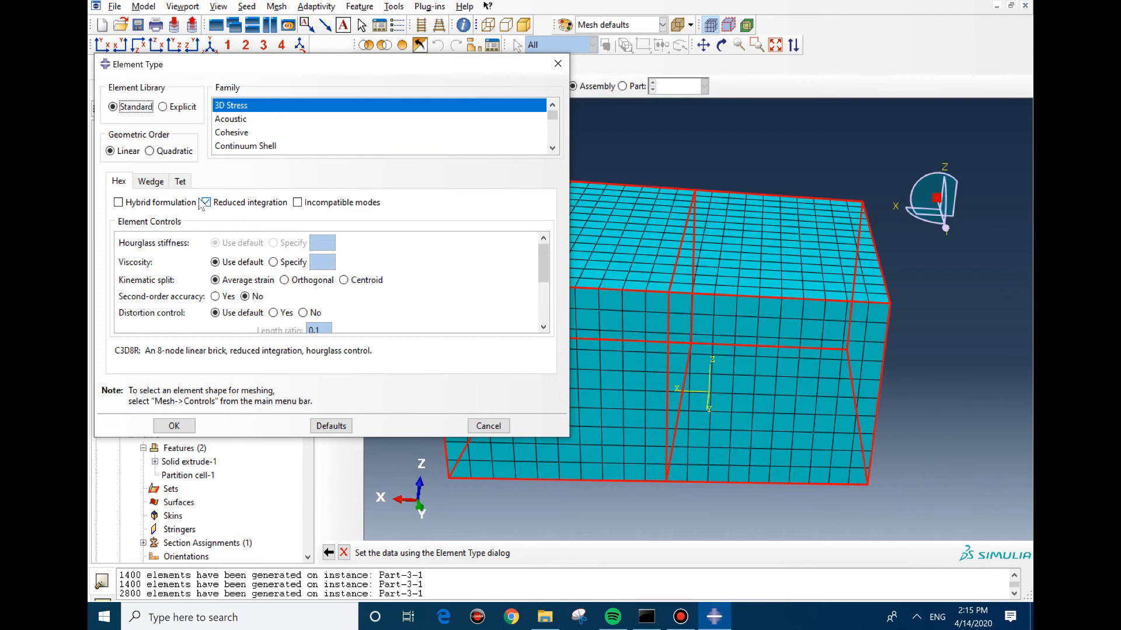
{"action": "scroll", "coordinate": [209, 271], "scroll_direction": "down", "scroll_amount": 1}
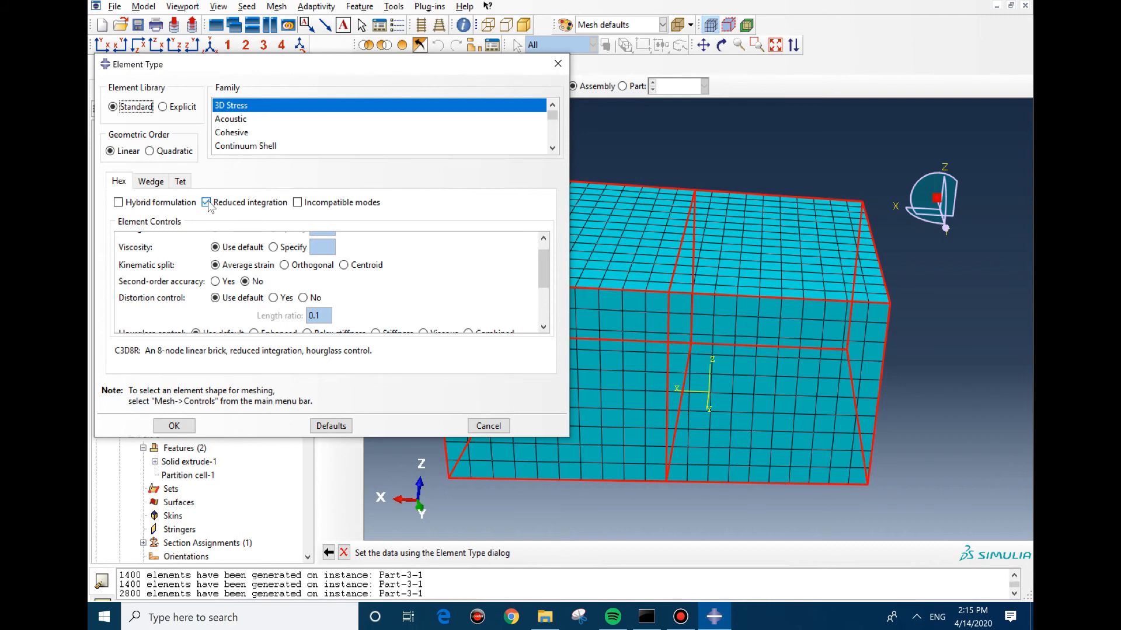
{"action": "scroll", "coordinate": [271, 238], "scroll_direction": "down", "scroll_amount": 1}
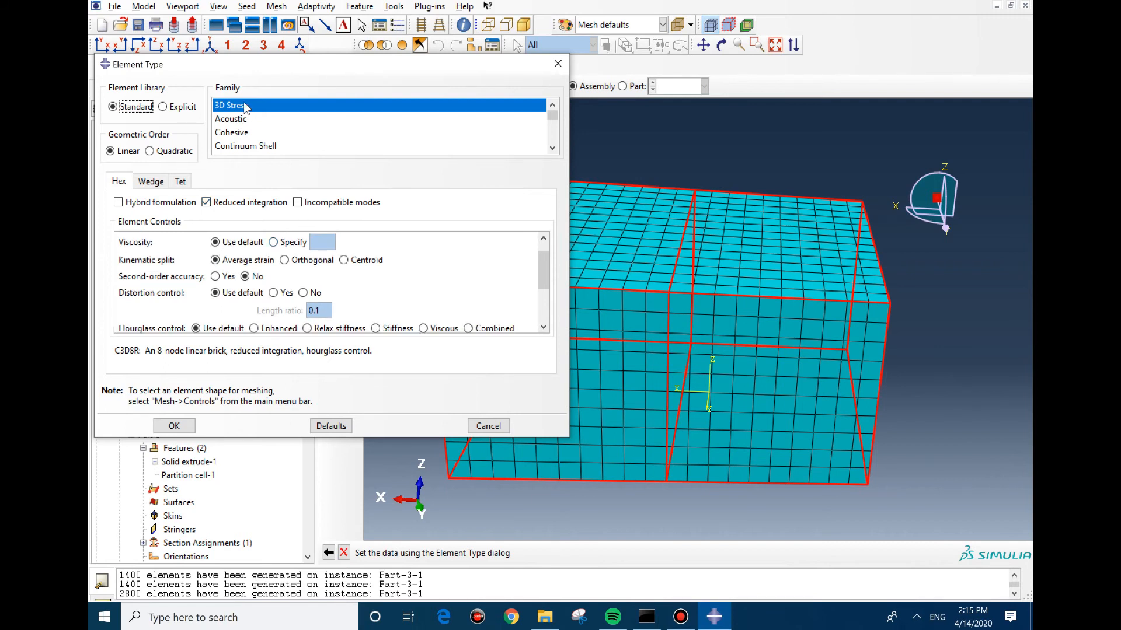
{"action": "scroll", "coordinate": [234, 131], "scroll_direction": "down", "scroll_amount": 4}
{"action": "scroll", "coordinate": [245, 136], "scroll_direction": "up", "scroll_amount": 4}
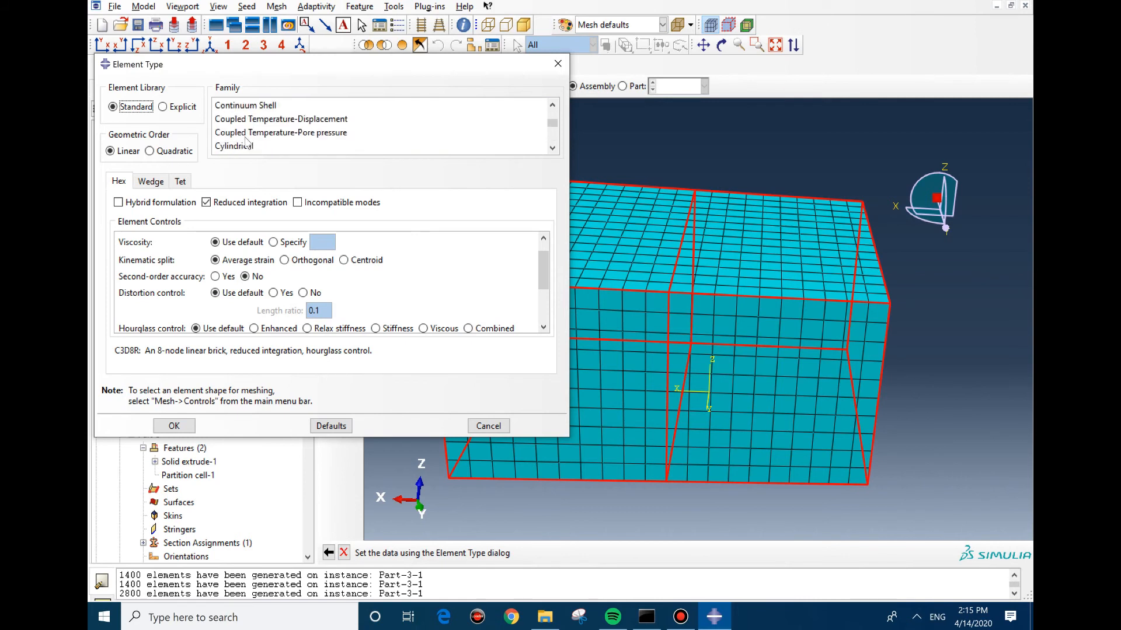
{"action": "scroll", "coordinate": [245, 126], "scroll_direction": "up", "scroll_amount": 1}
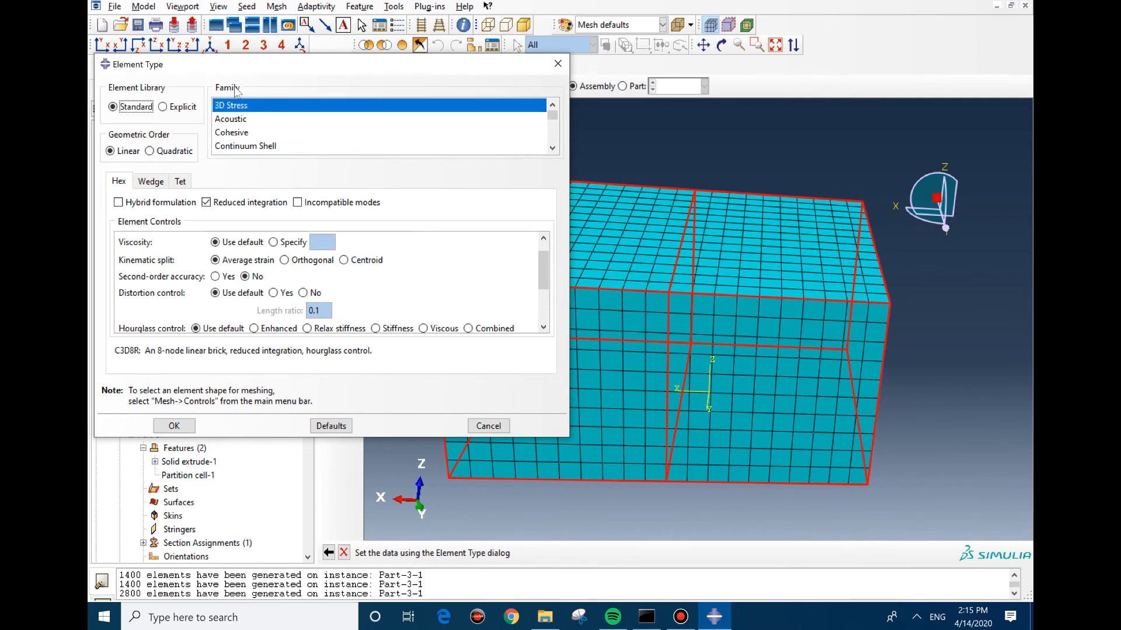
{"action": "scroll", "coordinate": [237, 136], "scroll_direction": "down", "scroll_amount": 3}
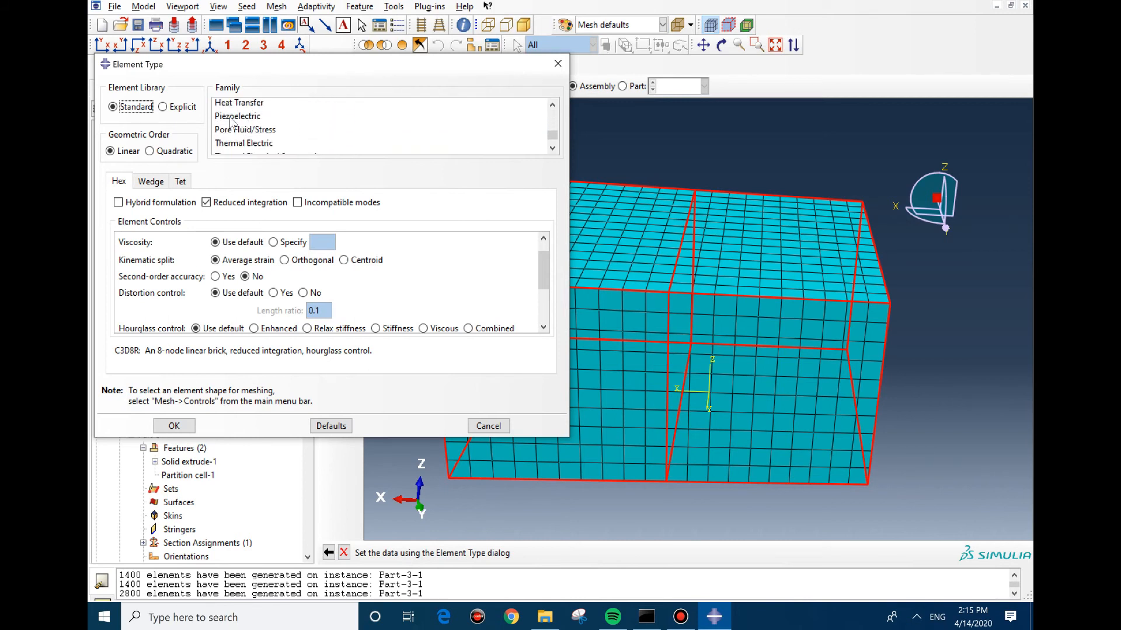
{"action": "left_click", "coordinate": [186, 428]}
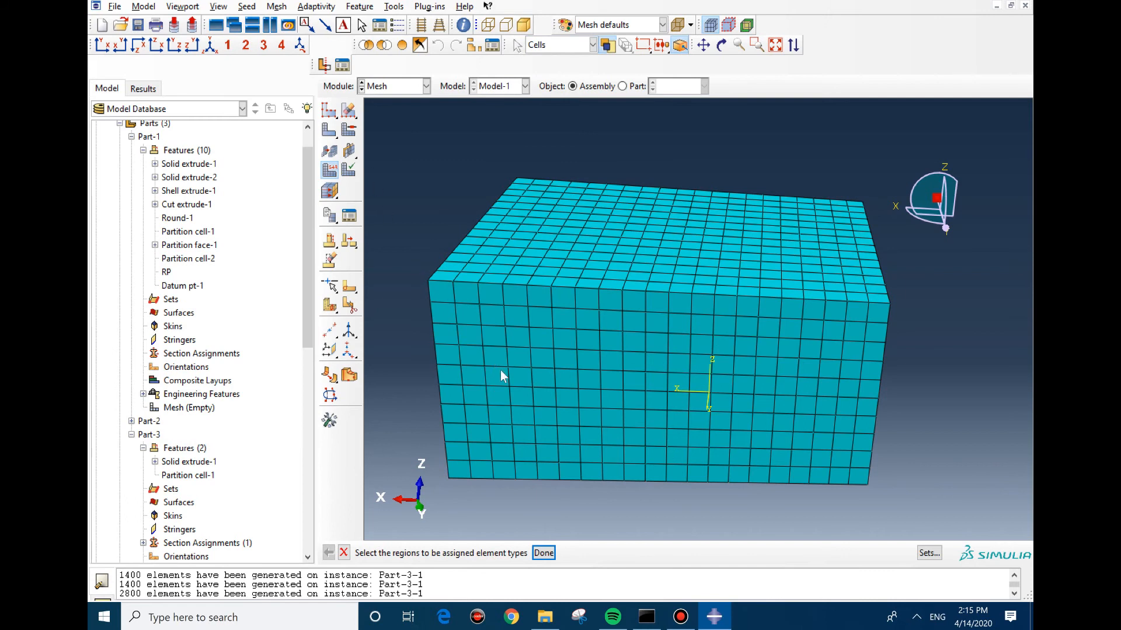
{"action": "middle_click", "coordinate": [509, 380]}
Step: Review the element shape and technique options in the block's mesh controls, leaving without changes
{"action": "left_click", "coordinate": [347, 132]}
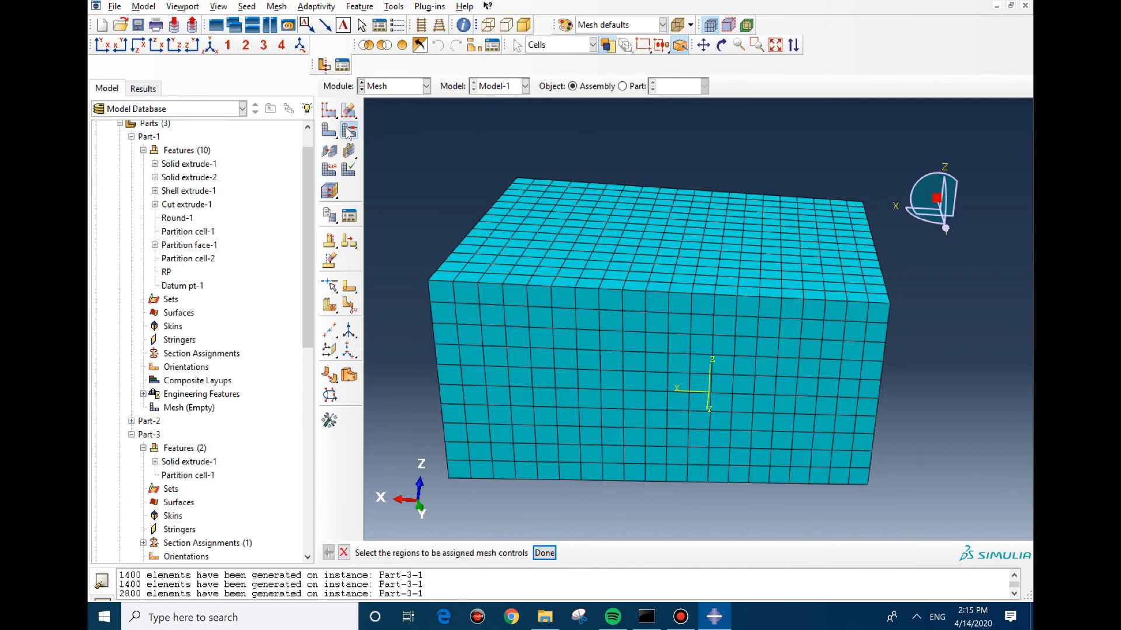
{"action": "left_click", "coordinate": [537, 471]}
{"action": "middle_click", "coordinate": [538, 440]}
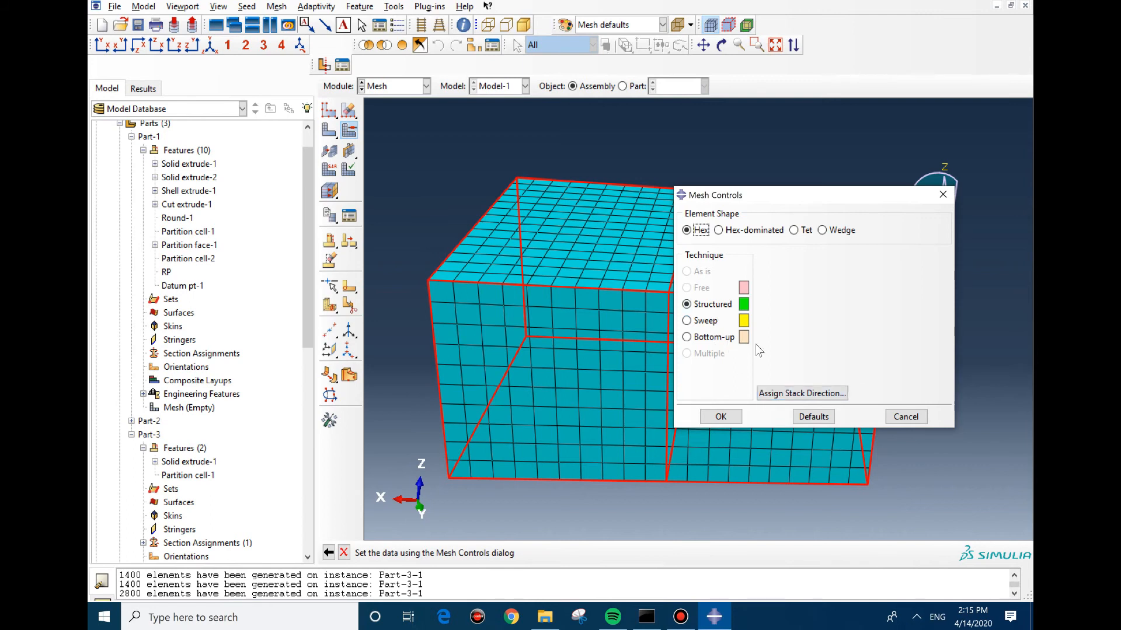
{"action": "left_click", "coordinate": [906, 417]}
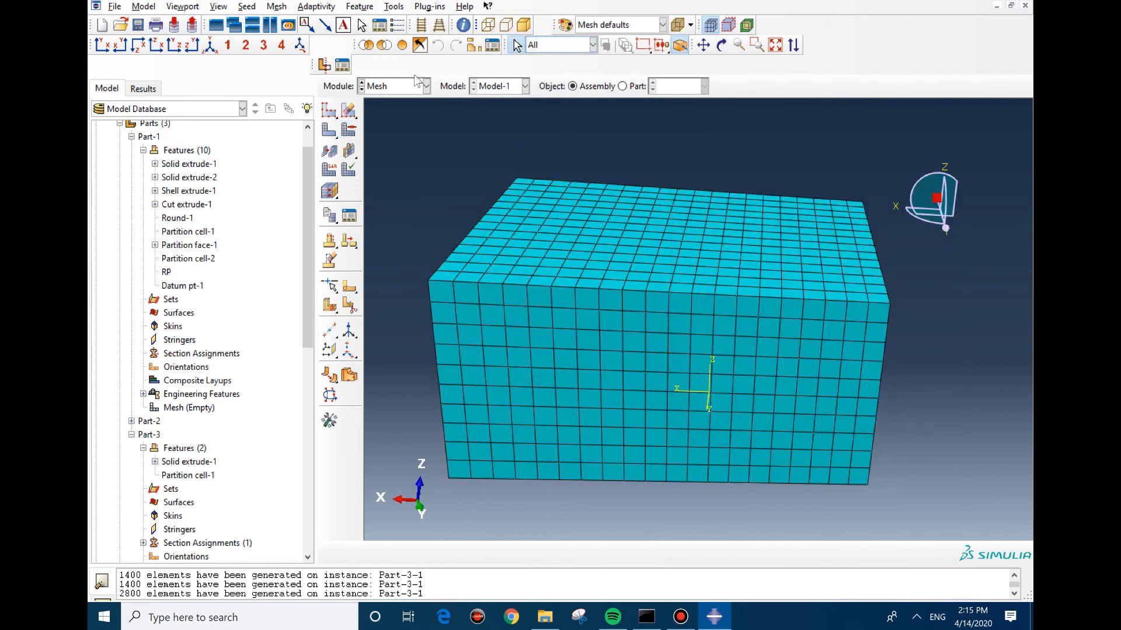
Step: Go to the Job module and set the work directory to "New folder" on the desktop
{"action": "left_click", "coordinate": [385, 87]}
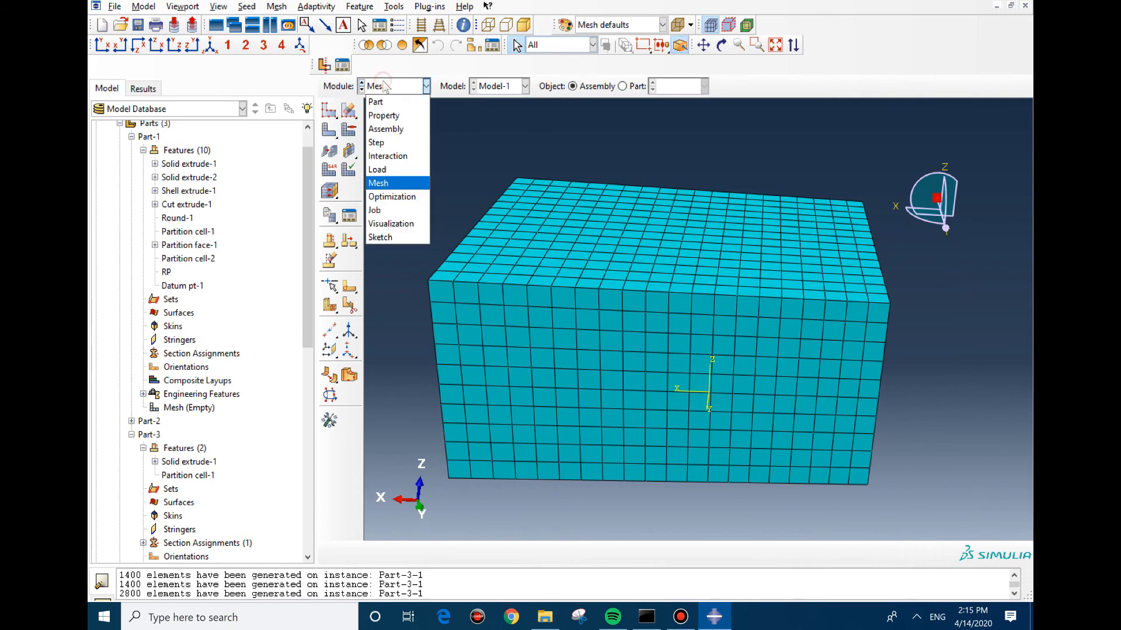
{"action": "left_click", "coordinate": [396, 212]}
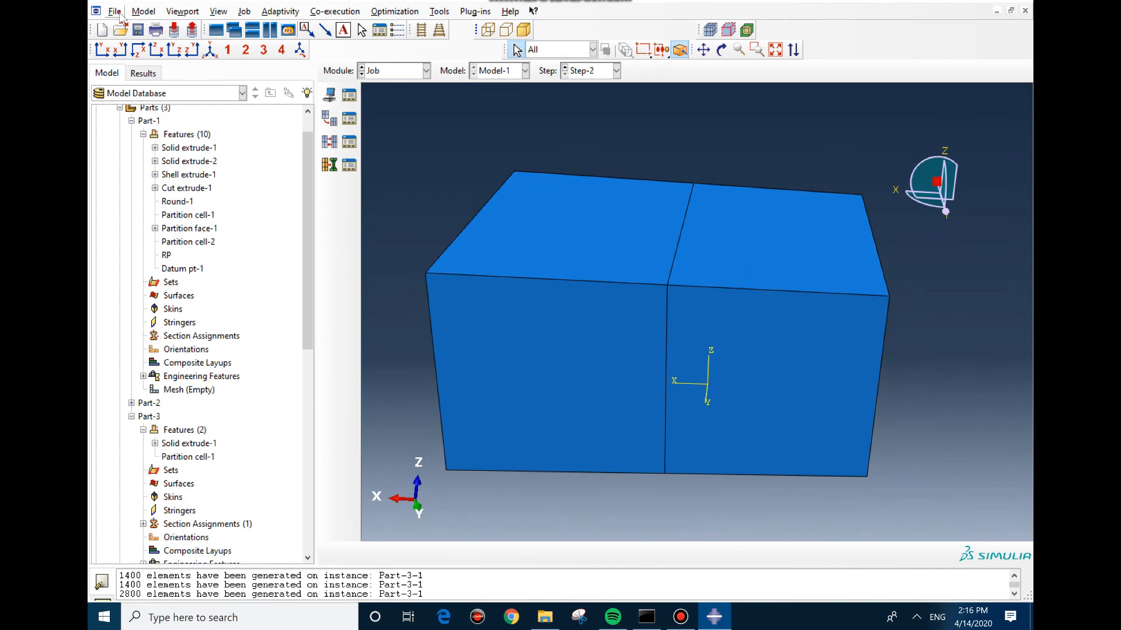
{"action": "left_click", "coordinate": [114, 11]}
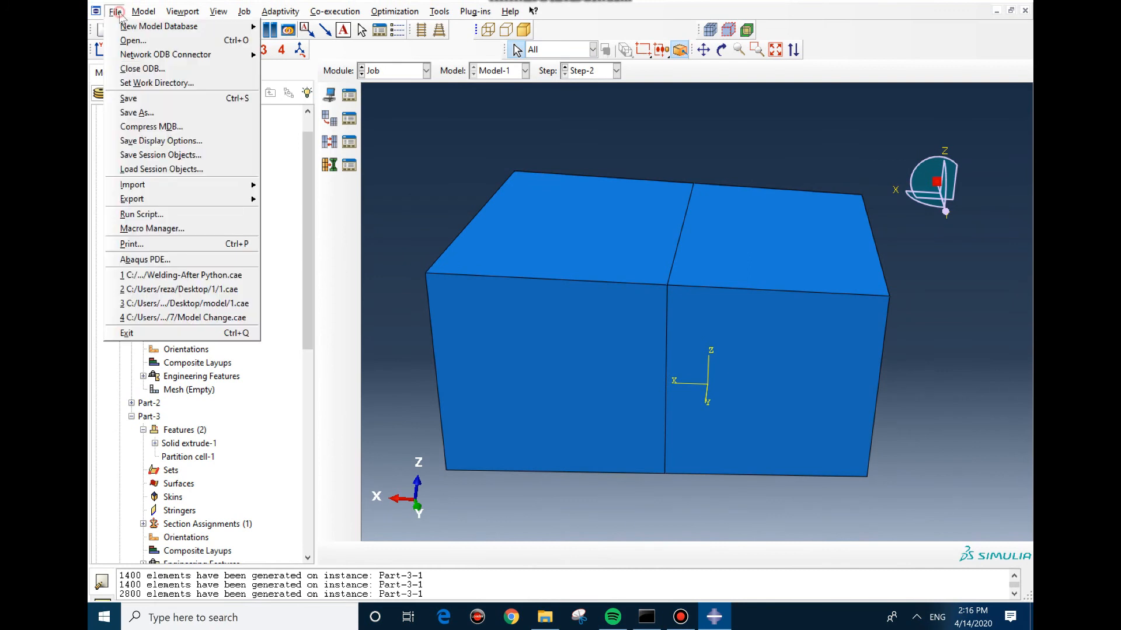
{"action": "left_click", "coordinate": [163, 83]}
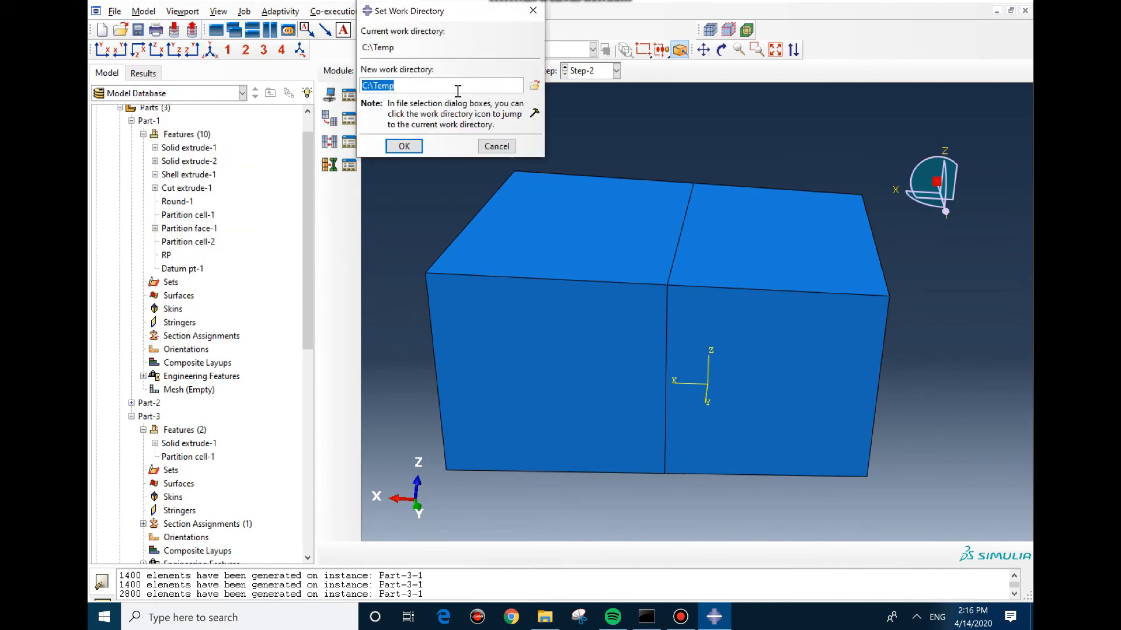
{"action": "type", "text": "C:/Users/reza/Desktop/New folder"}
{"action": "left_click", "coordinate": [403, 145]}
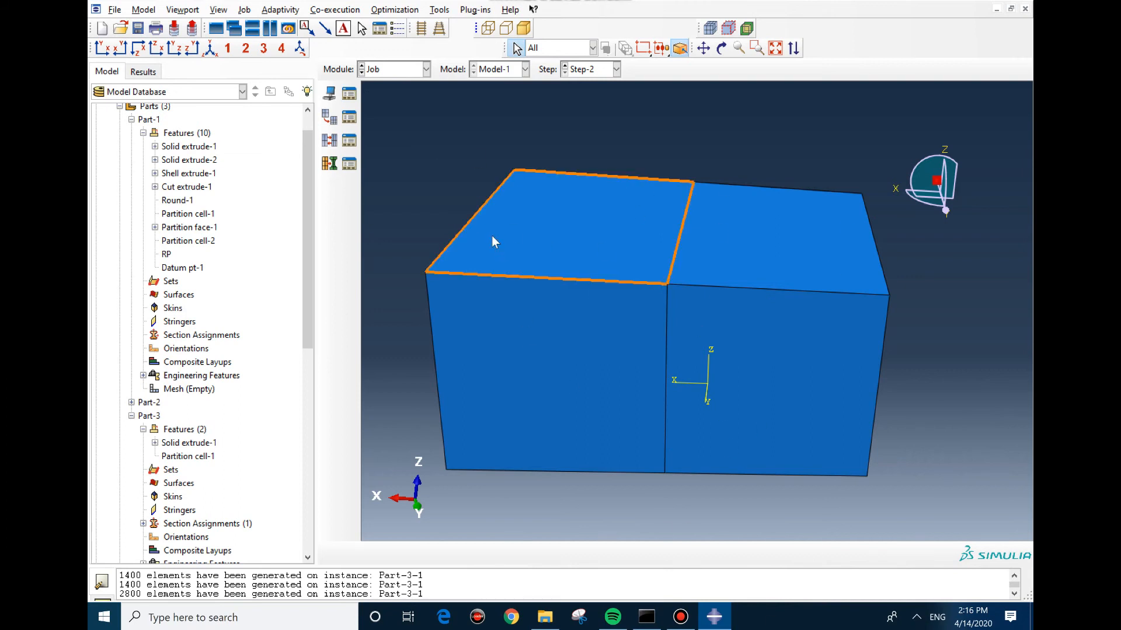
Step: Create the full-analysis job Job-1 from Model-1, reviewing its parallelization, memory and general settings and keeping the defaults
{"action": "left_click", "coordinate": [349, 95]}
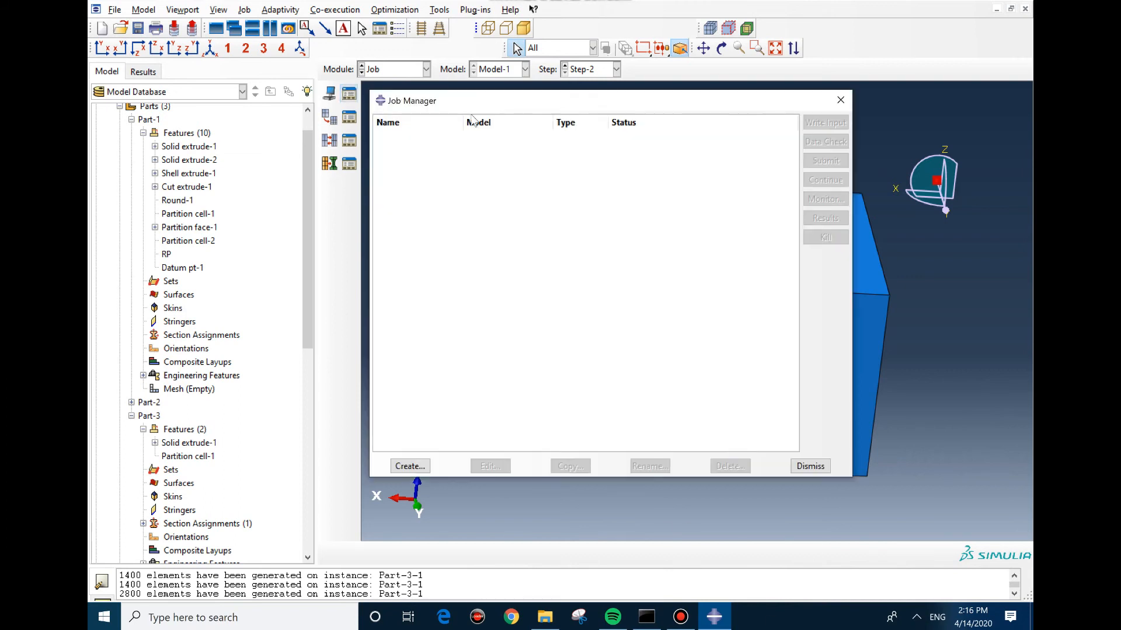
{"action": "left_click", "coordinate": [409, 465]}
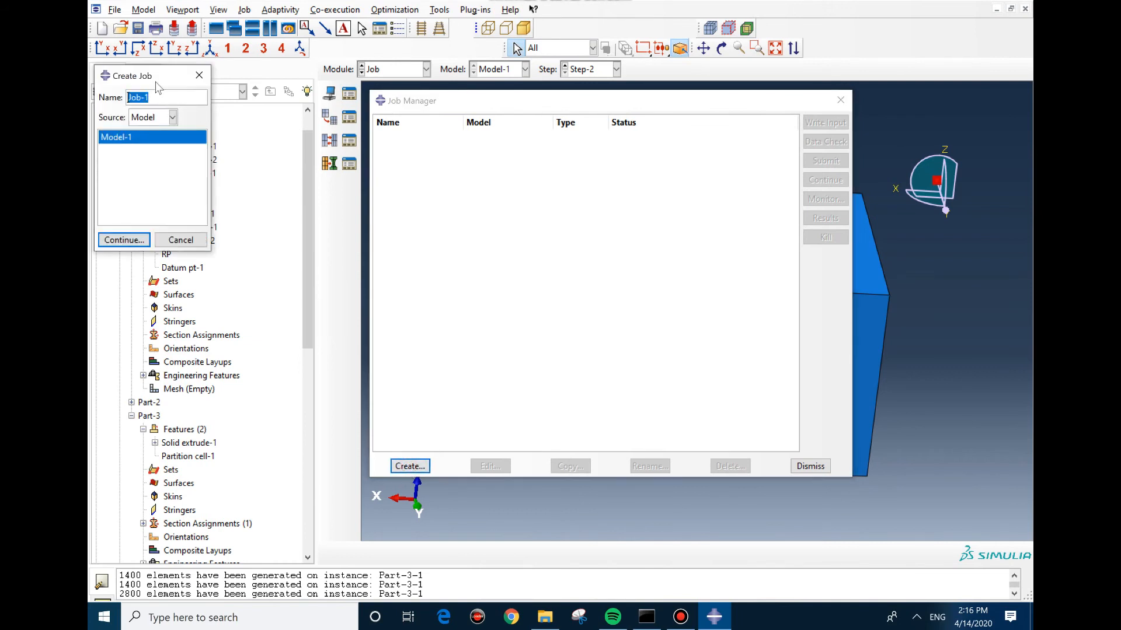
{"action": "left_click_drag", "start_coordinate": [155, 84], "coordinate": [304, 110]}
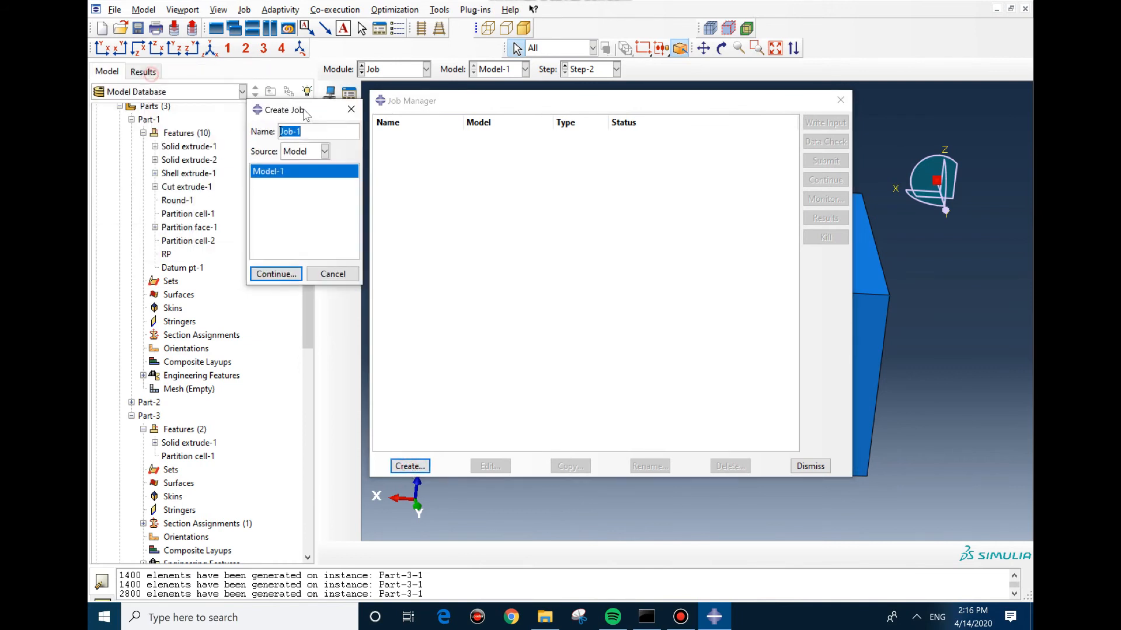
{"action": "left_click", "coordinate": [282, 274]}
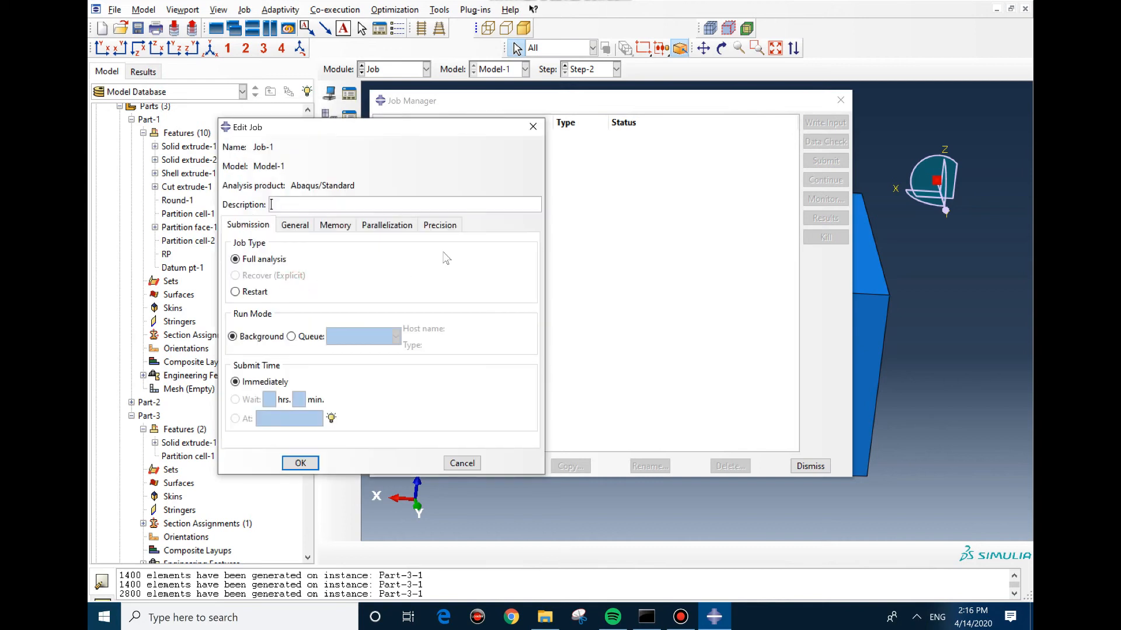
{"action": "left_click", "coordinate": [386, 226]}
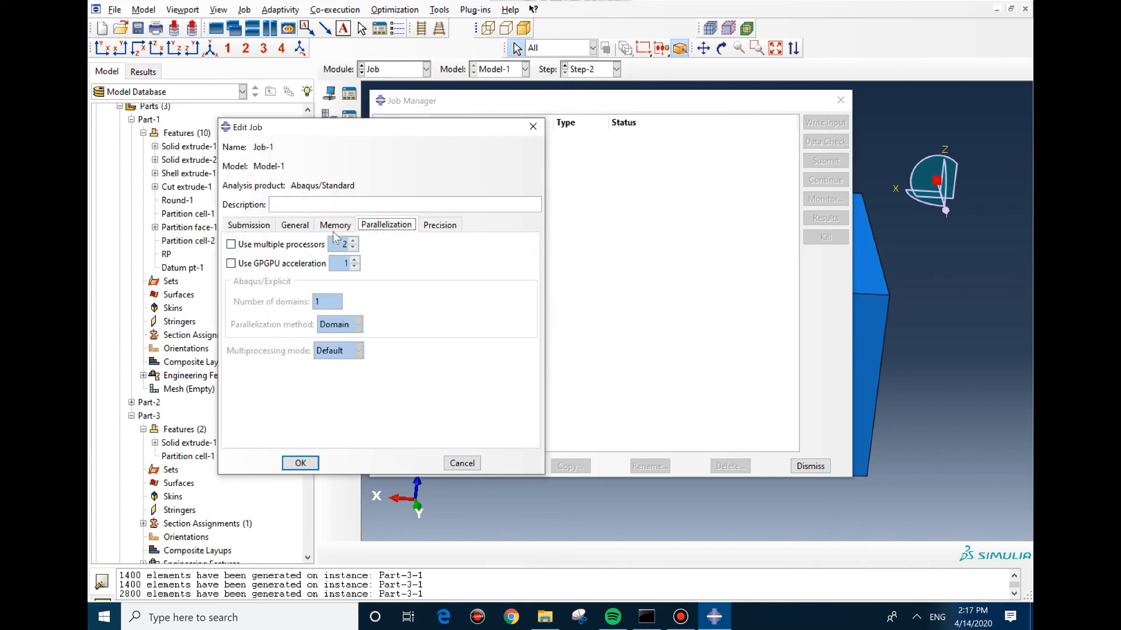
{"action": "left_click", "coordinate": [335, 226]}
{"action": "left_click", "coordinate": [248, 225]}
{"action": "left_click", "coordinate": [286, 228]}
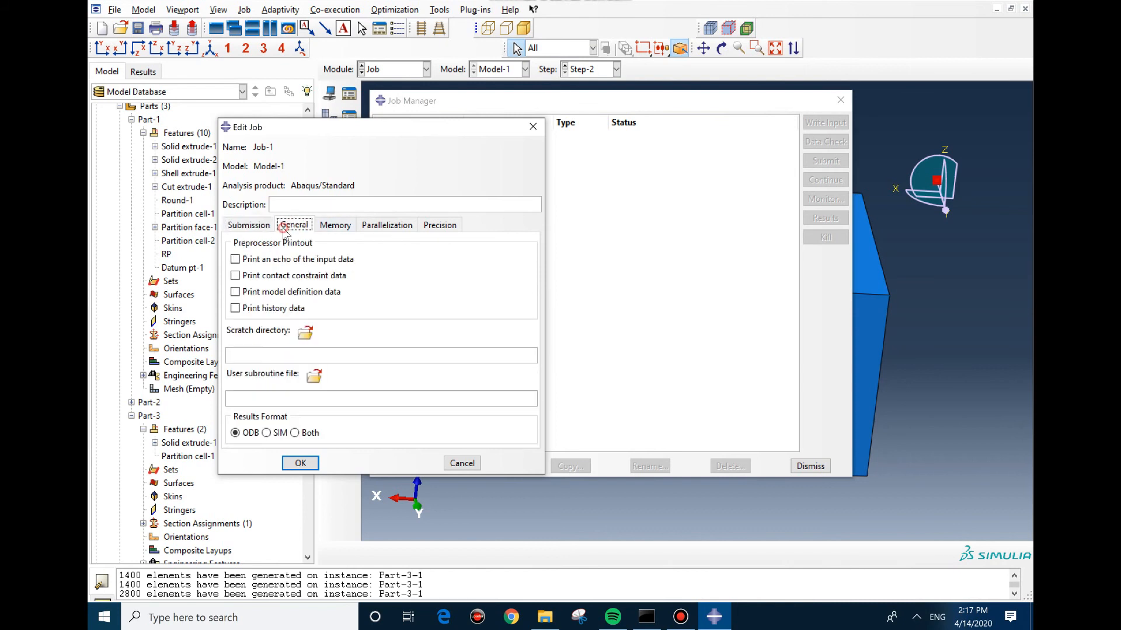
{"action": "left_click", "coordinate": [240, 227]}
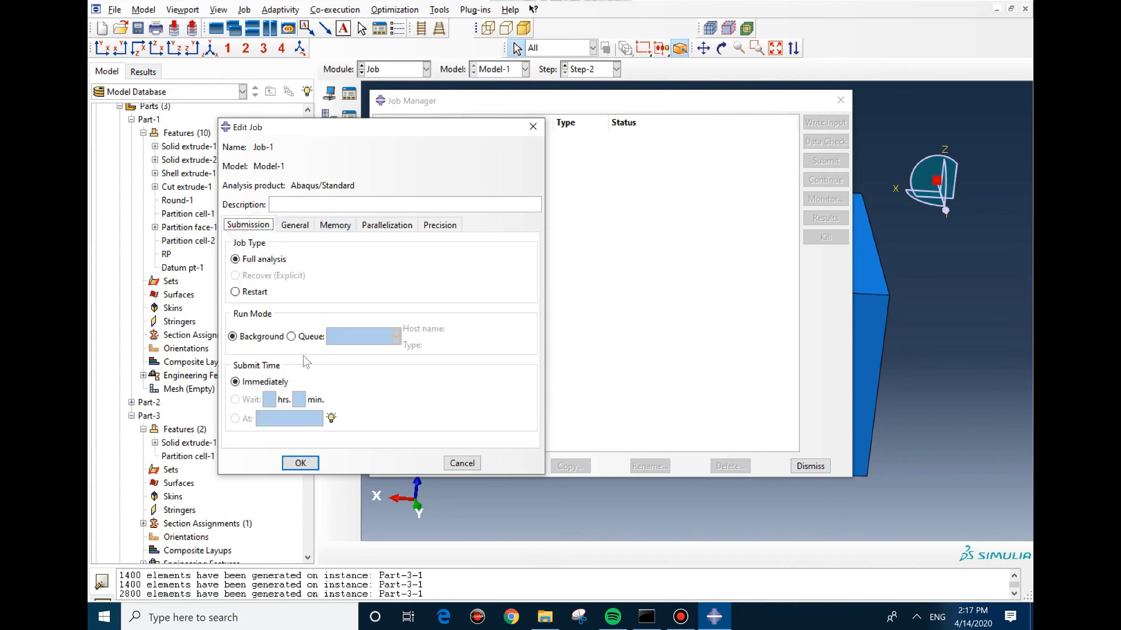
{"action": "left_click", "coordinate": [300, 463]}
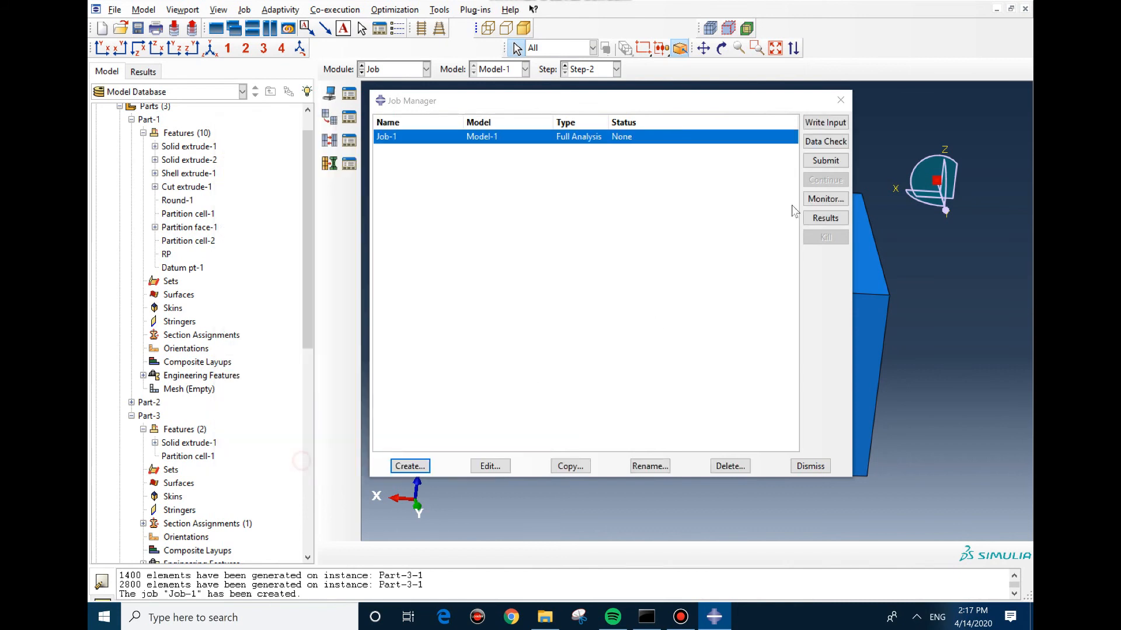
Step: Submit Job-1 for analysis, overwriting its existing job files, and check its log and errors in the job monitor
{"action": "left_click", "coordinate": [826, 161]}
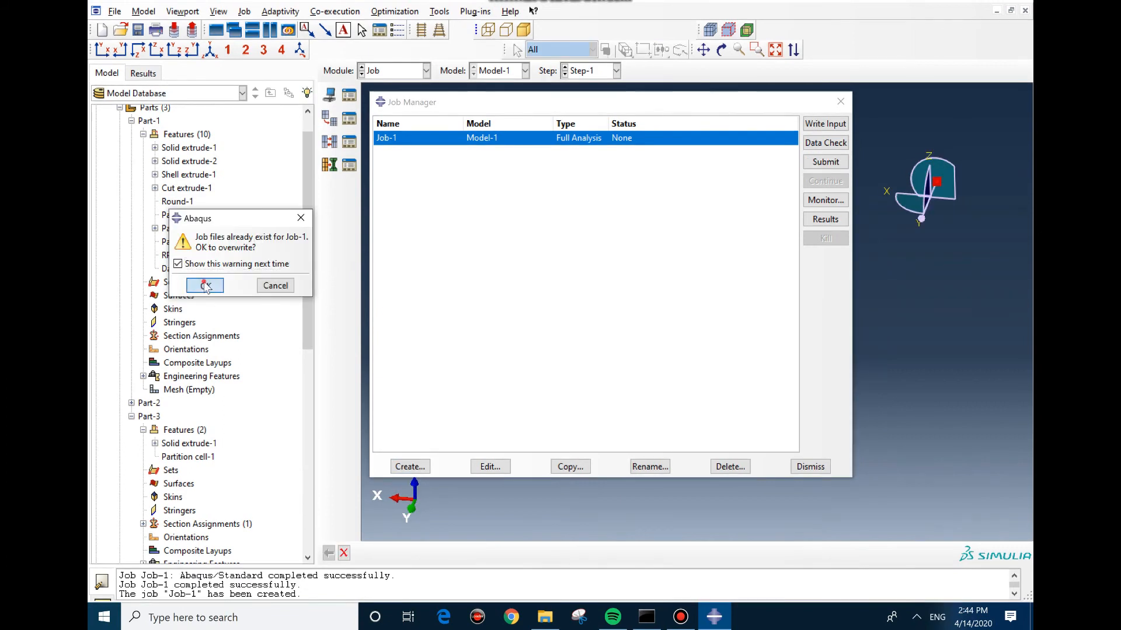
{"action": "left_click", "coordinate": [212, 285]}
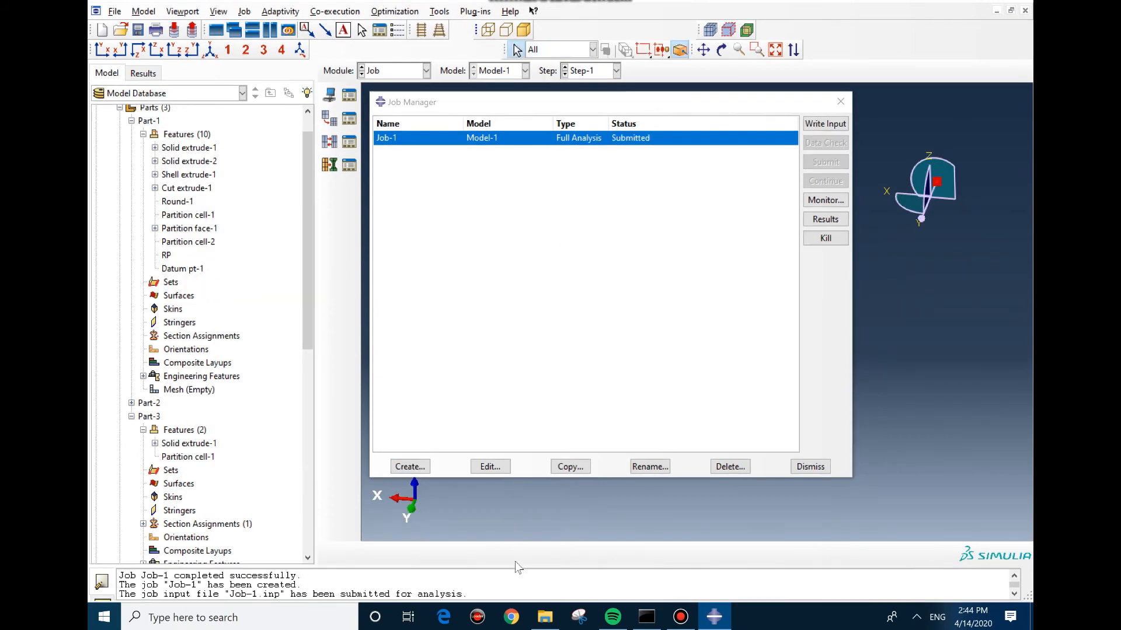
{"action": "left_click_drag", "start_coordinate": [515, 568], "coordinate": [516, 547]}
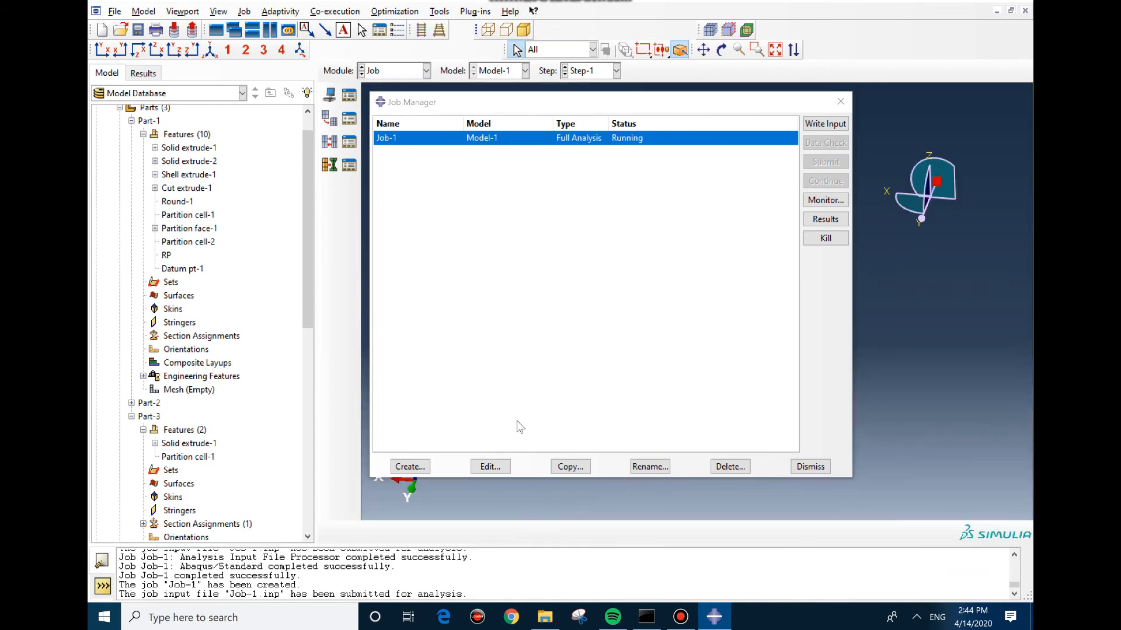
{"action": "left_click", "coordinate": [805, 202]}
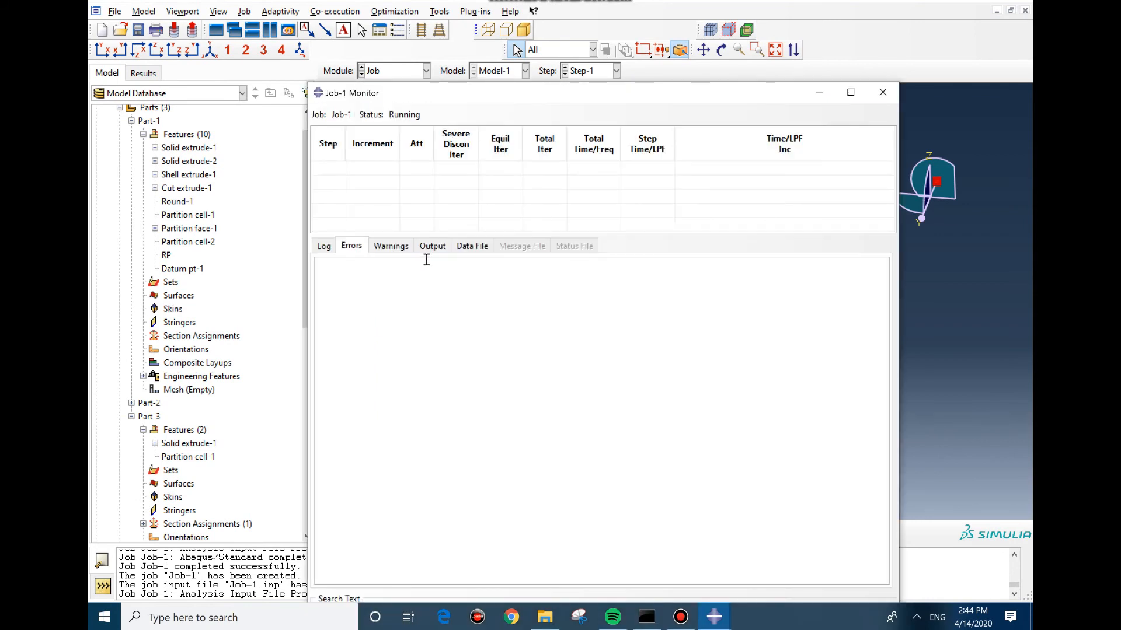
{"action": "left_click", "coordinate": [324, 247]}
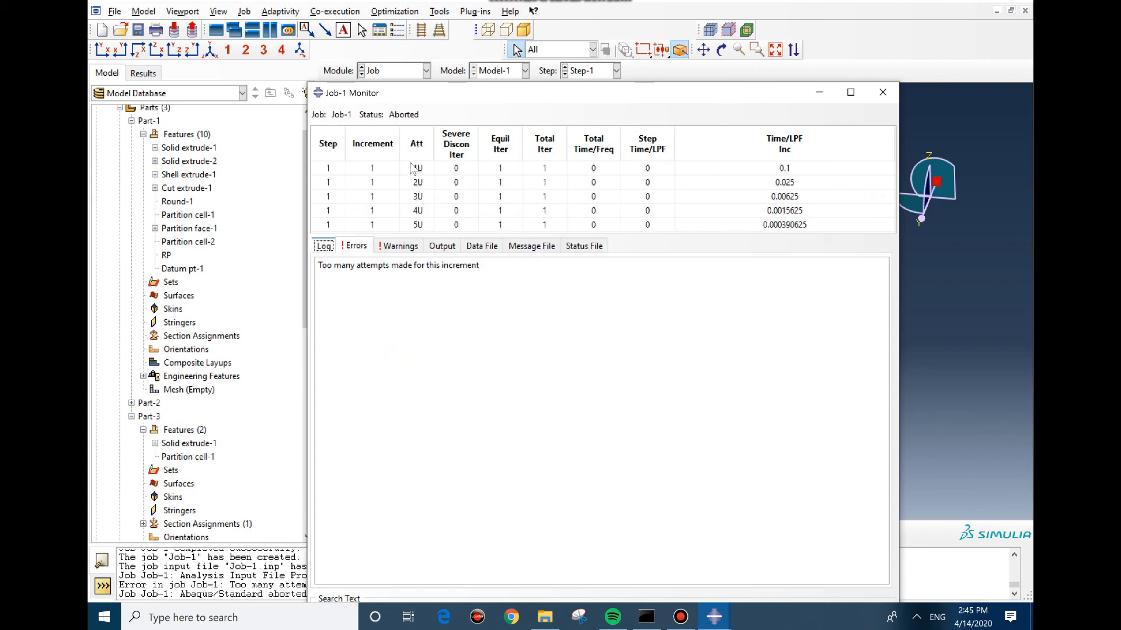
Step: In the Load module, suppress the Step-2 pressure Load-2 and boundary condition BC-2, keeping Load-1 and BC-1 active
{"action": "left_click", "coordinate": [403, 71]}
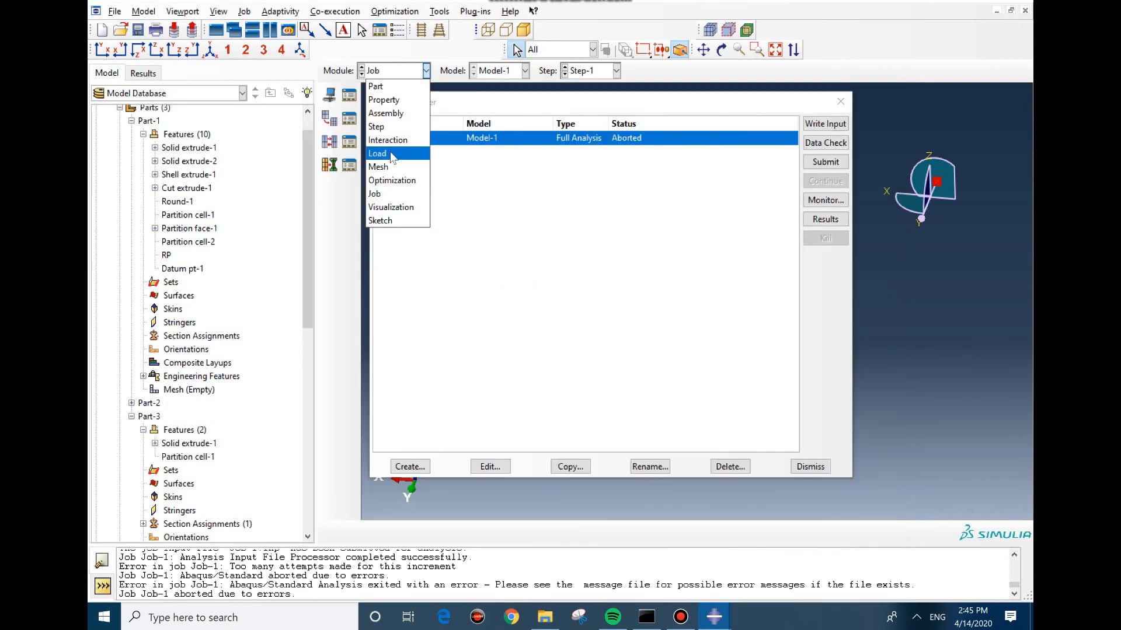
{"action": "left_click", "coordinate": [393, 155]}
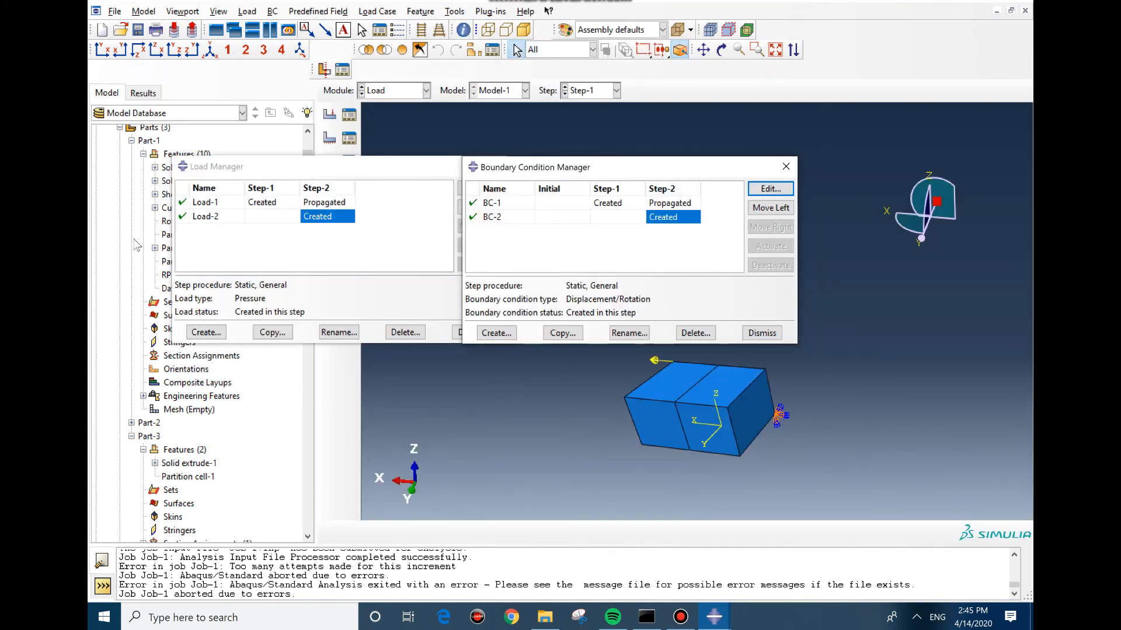
{"action": "left_click", "coordinate": [183, 216]}
{"action": "left_click", "coordinate": [182, 217]}
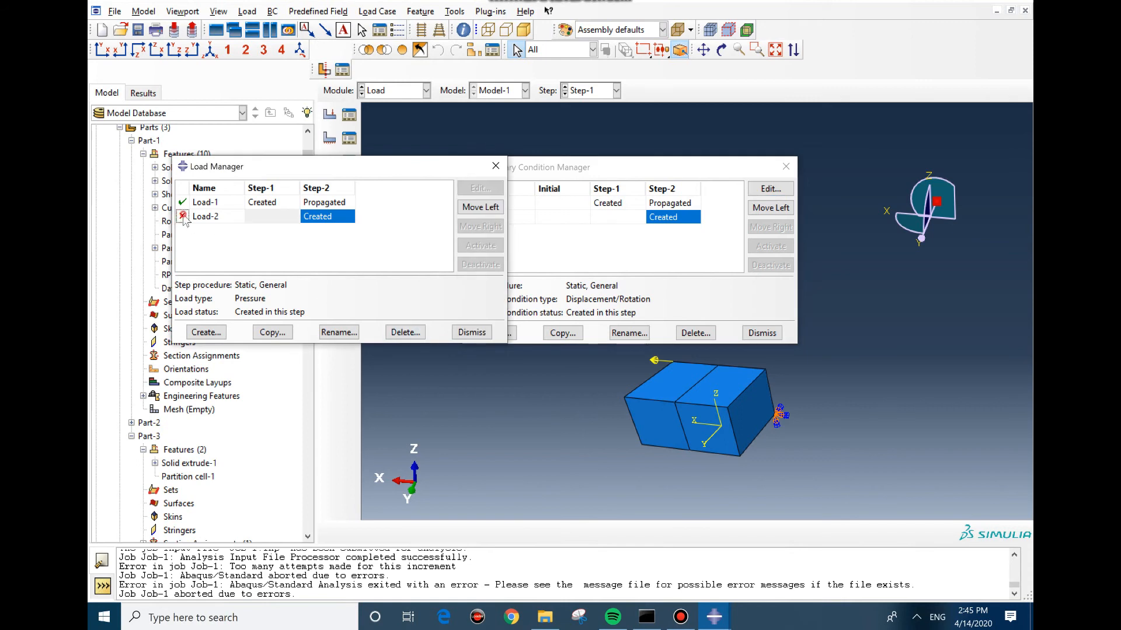
{"action": "double_click", "coordinate": [348, 220]}
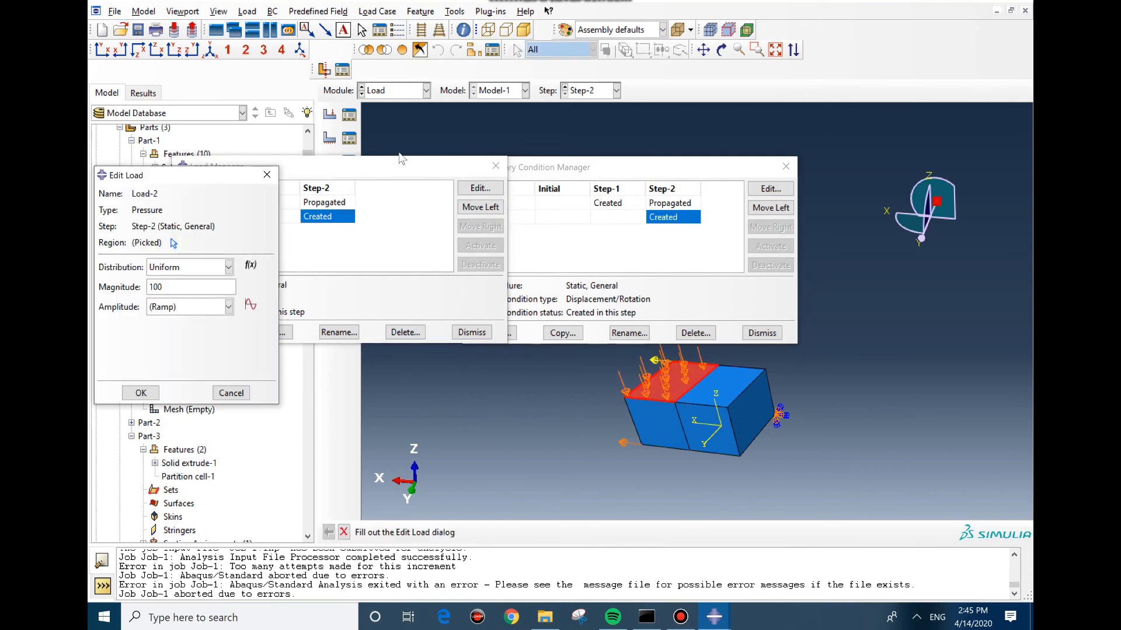
{"action": "left_click", "coordinate": [396, 175]}
{"action": "left_click", "coordinate": [268, 217]}
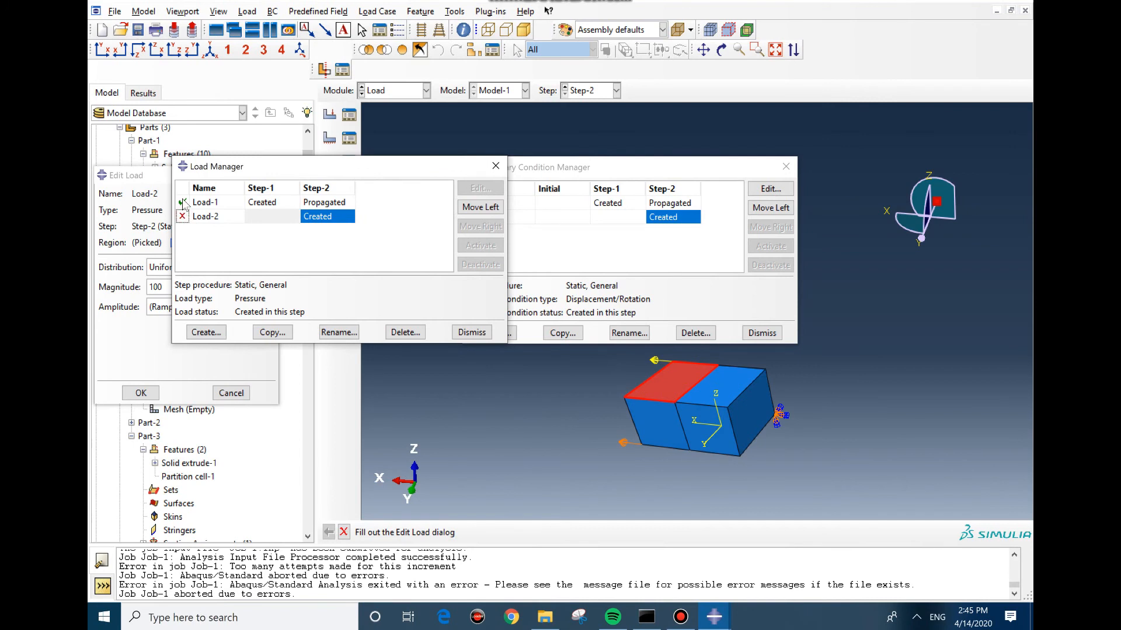
{"action": "left_click", "coordinate": [183, 201]}
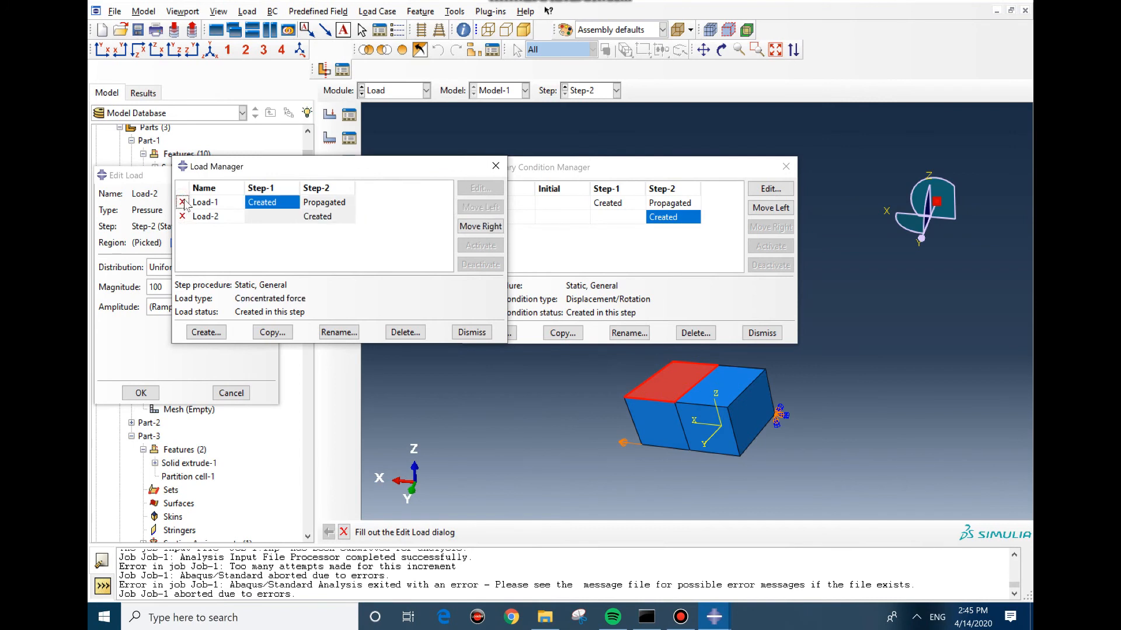
{"action": "left_click", "coordinate": [183, 202]}
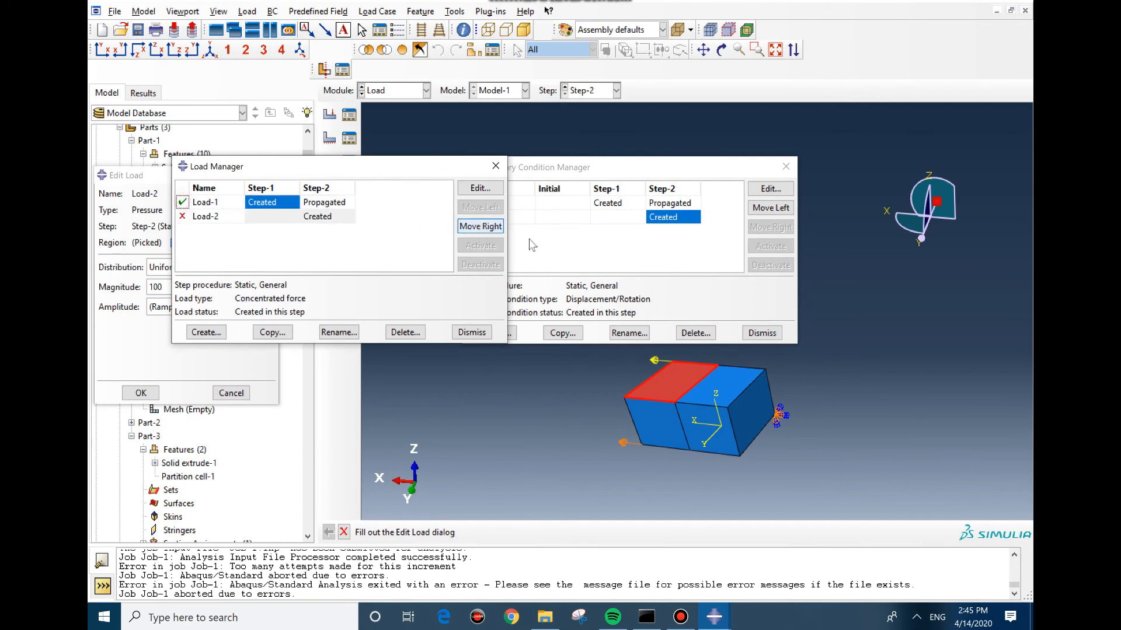
{"action": "left_click", "coordinate": [652, 226]}
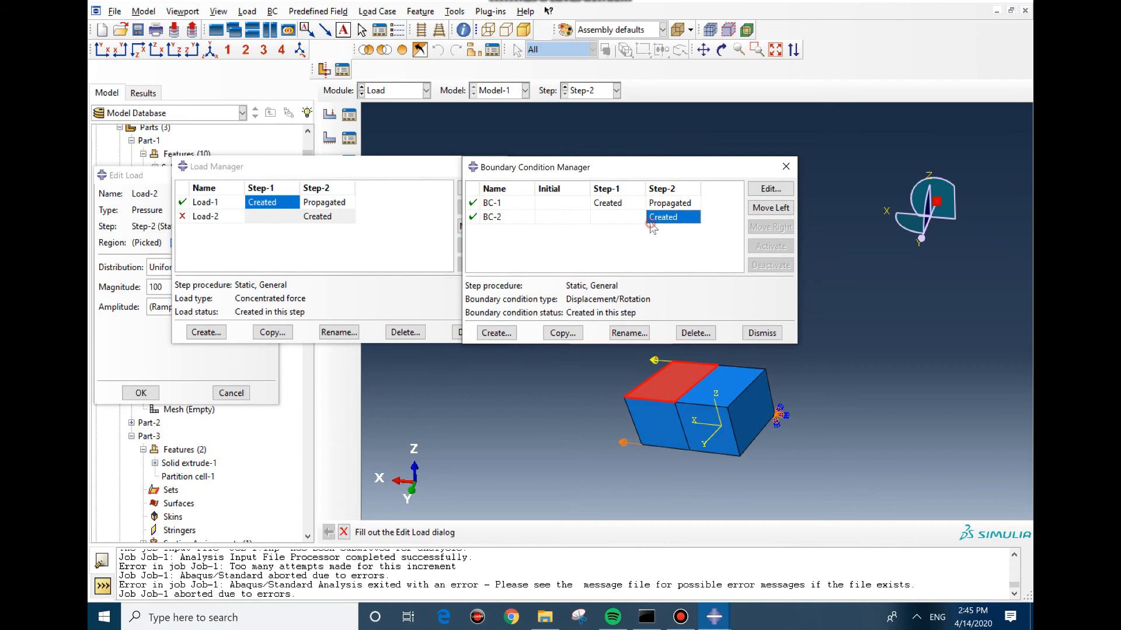
{"action": "left_click", "coordinate": [473, 217]}
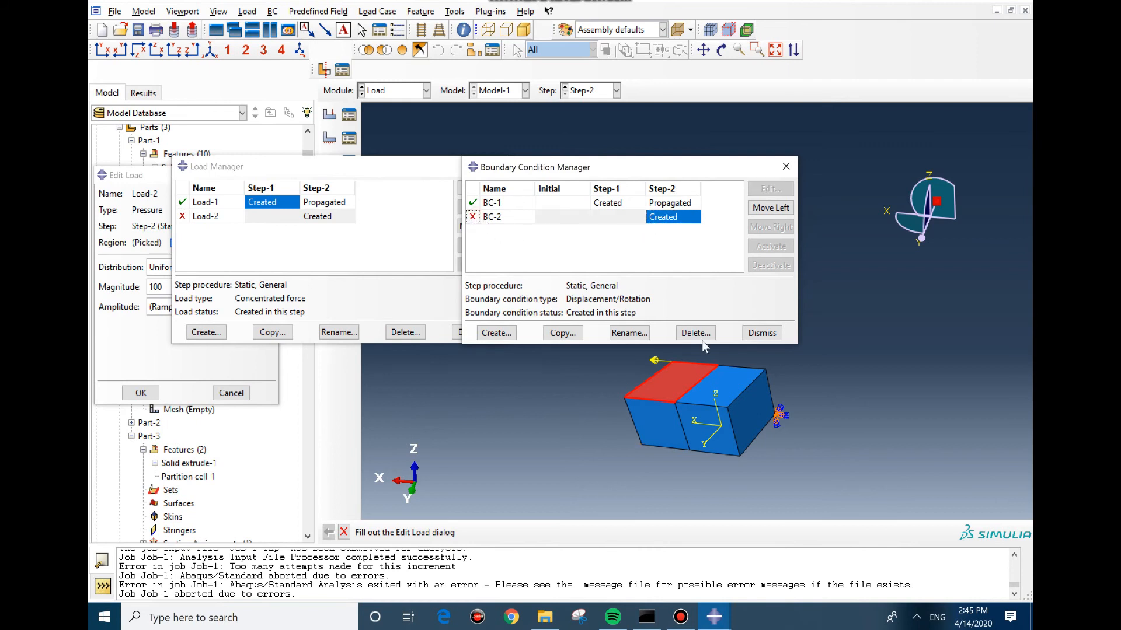
Step: Resubmit Job-1 with Load-2 and BC-2 suppressed, overwriting its files, and check the run in the job monitor
{"action": "left_click", "coordinate": [379, 91]}
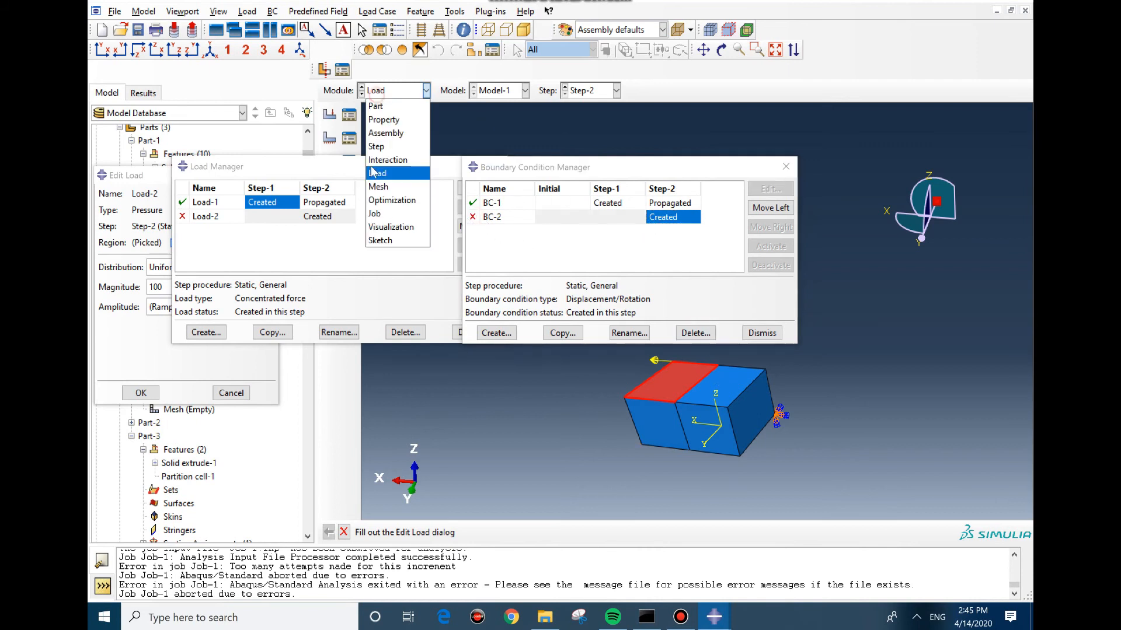
{"action": "left_click", "coordinate": [375, 216]}
{"action": "left_click", "coordinate": [825, 162]}
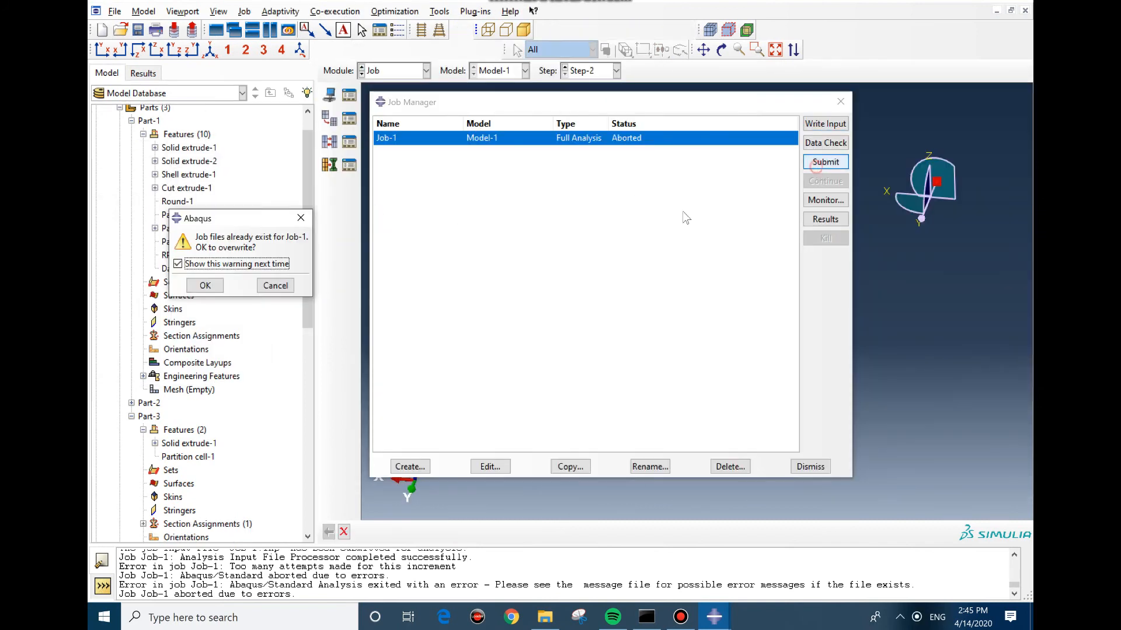
{"action": "left_click", "coordinate": [205, 285]}
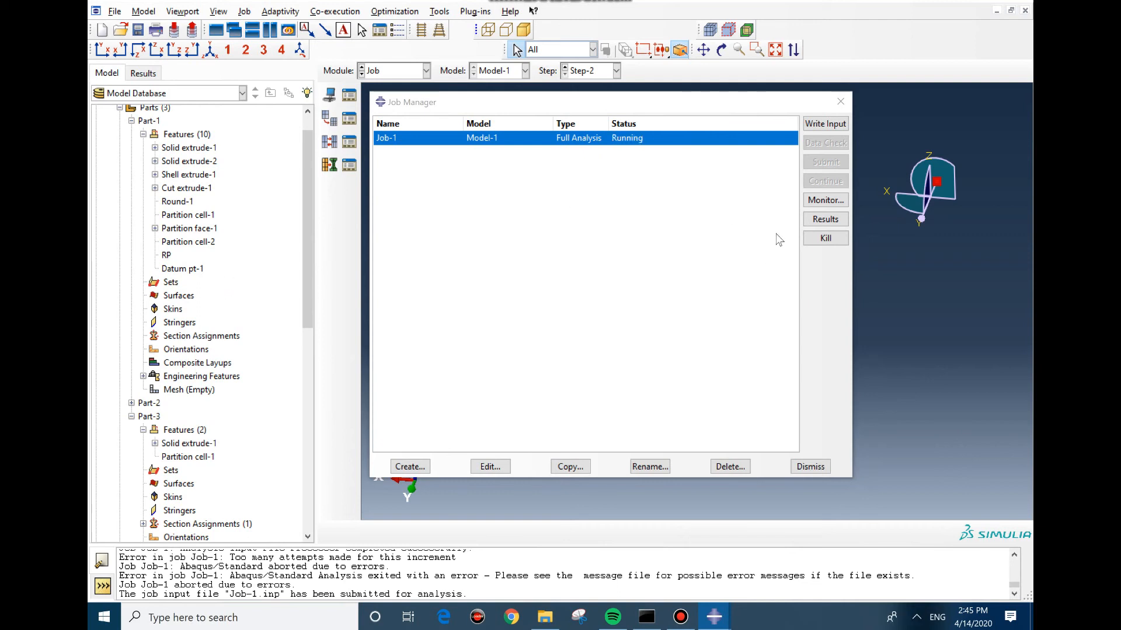
{"action": "left_click", "coordinate": [807, 201]}
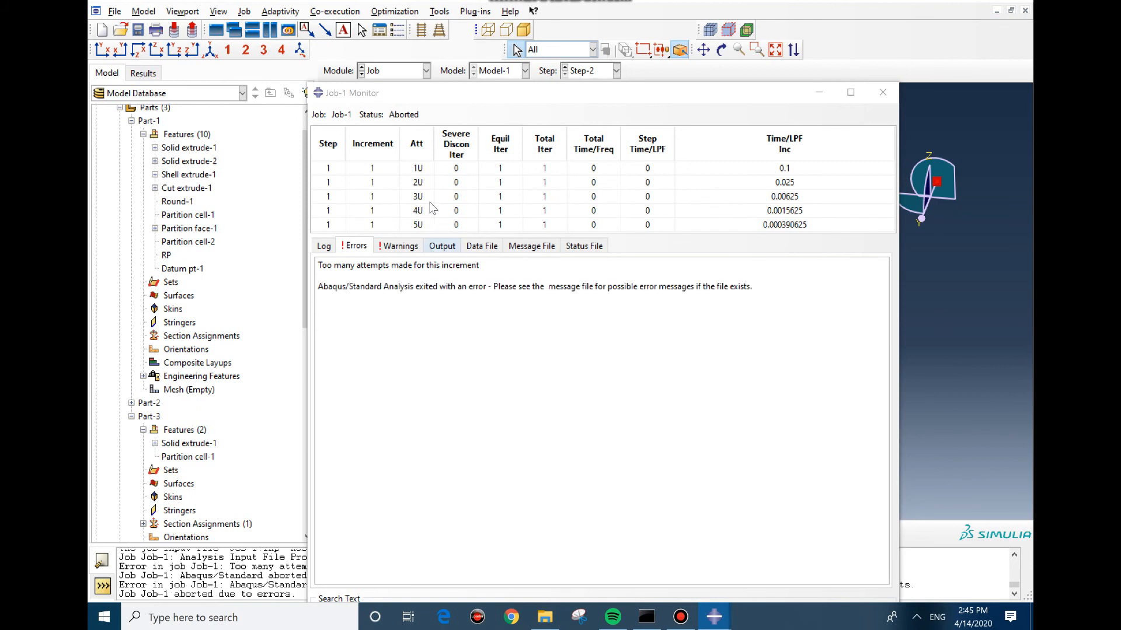
Step: Edit the encastre boundary condition BC-1 in Step-1, reassigning its region from the corner point to the block's entire end face
{"action": "left_click", "coordinate": [424, 70]}
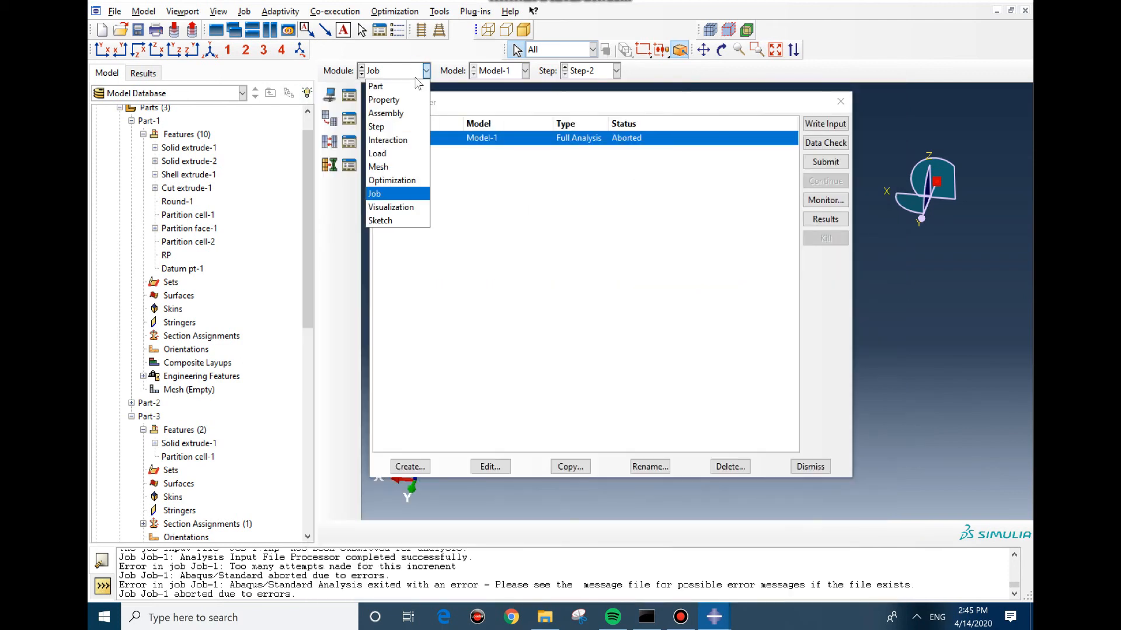
{"action": "left_click", "coordinate": [388, 155]}
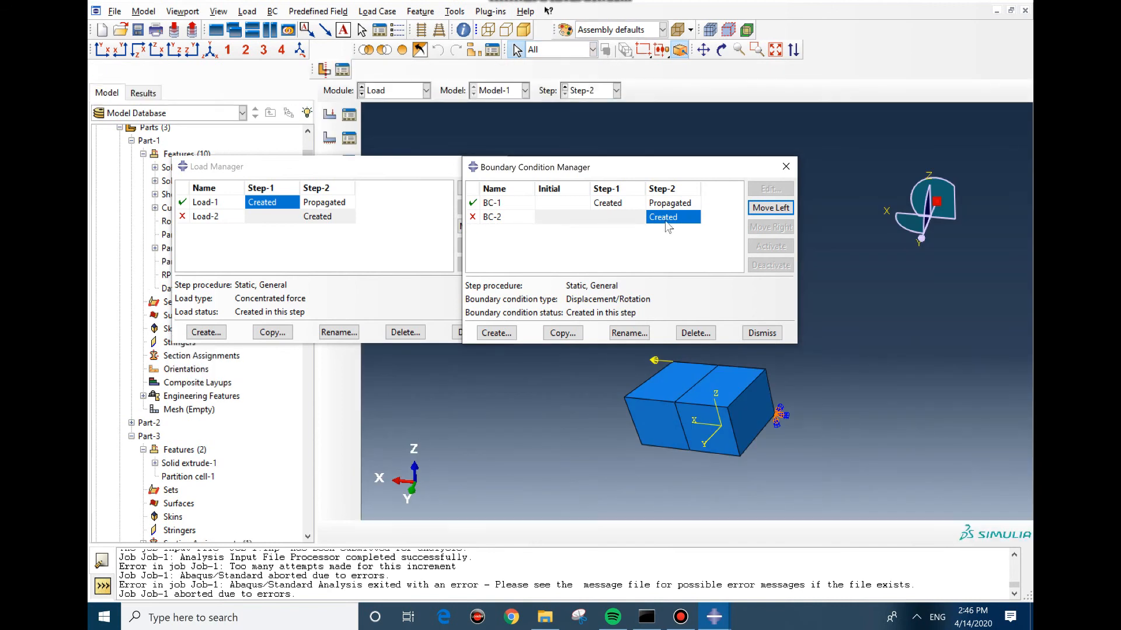
{"action": "left_click", "coordinate": [607, 204]}
{"action": "double_click", "coordinate": [607, 204]}
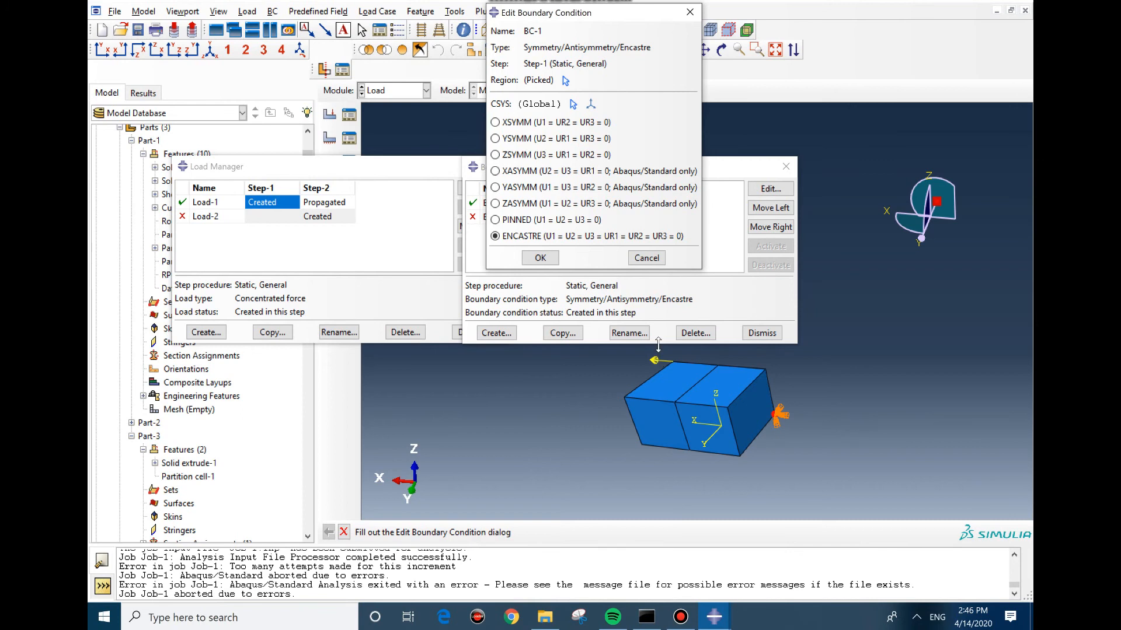
{"action": "left_click", "coordinate": [572, 105]}
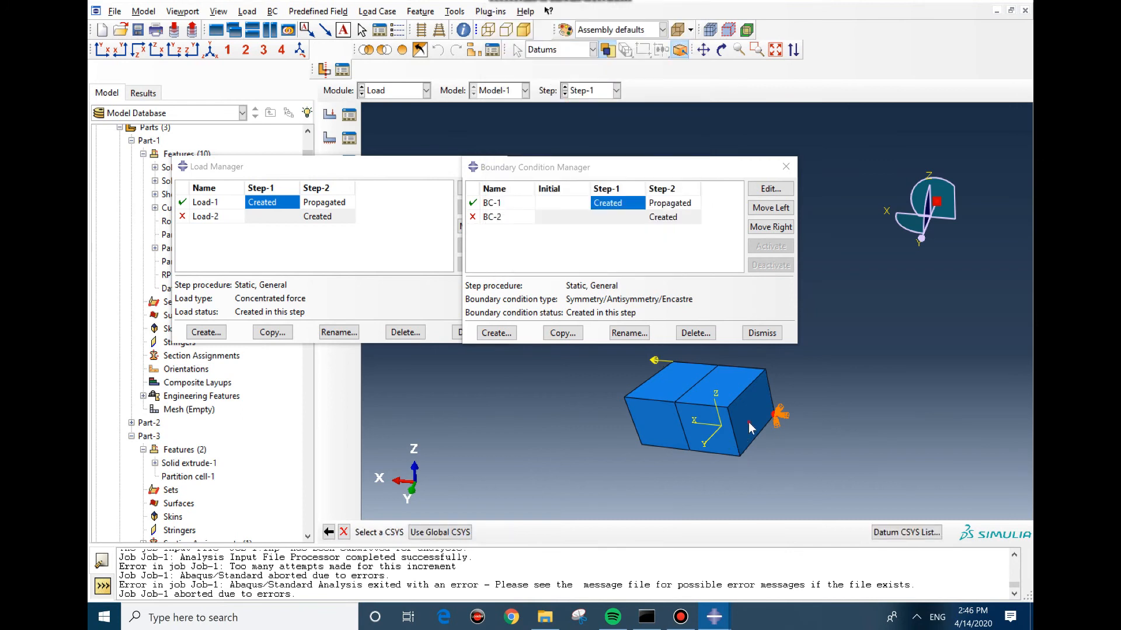
{"action": "left_click", "coordinate": [329, 532]}
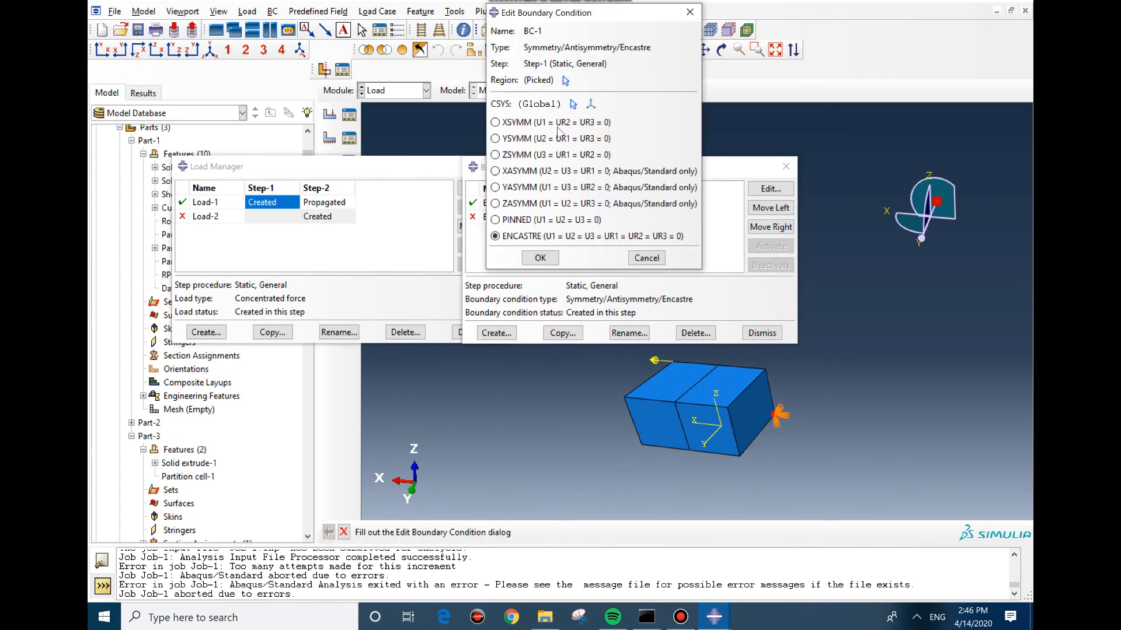
{"action": "left_click", "coordinate": [566, 81]}
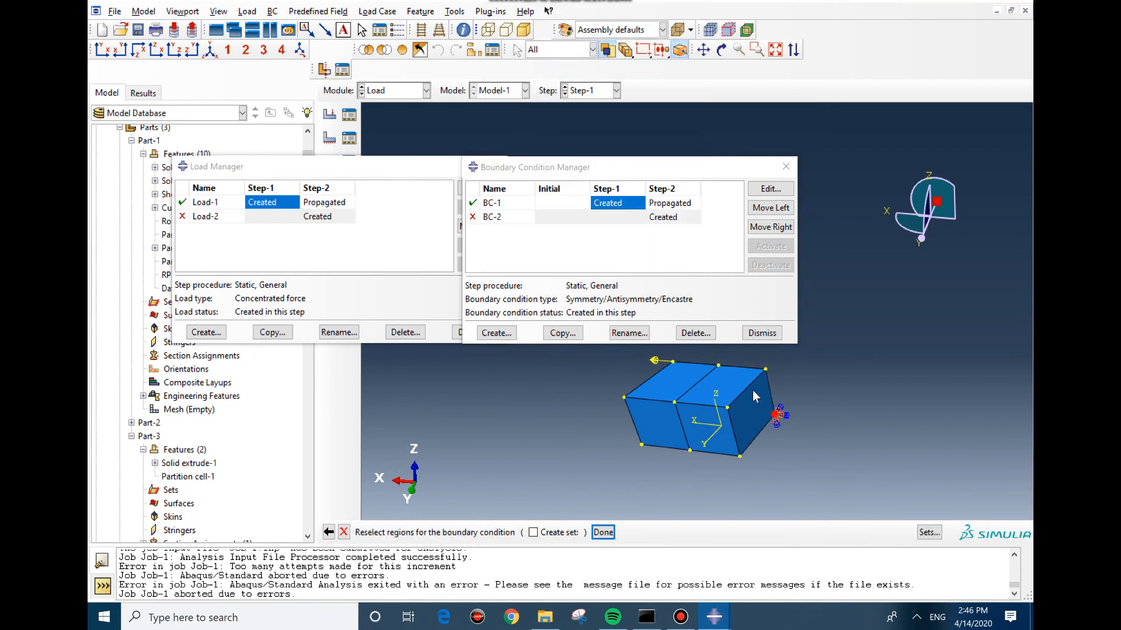
{"action": "left_click", "coordinate": [758, 422]}
{"action": "middle_click", "coordinate": [759, 424]}
{"action": "left_click", "coordinate": [545, 258]}
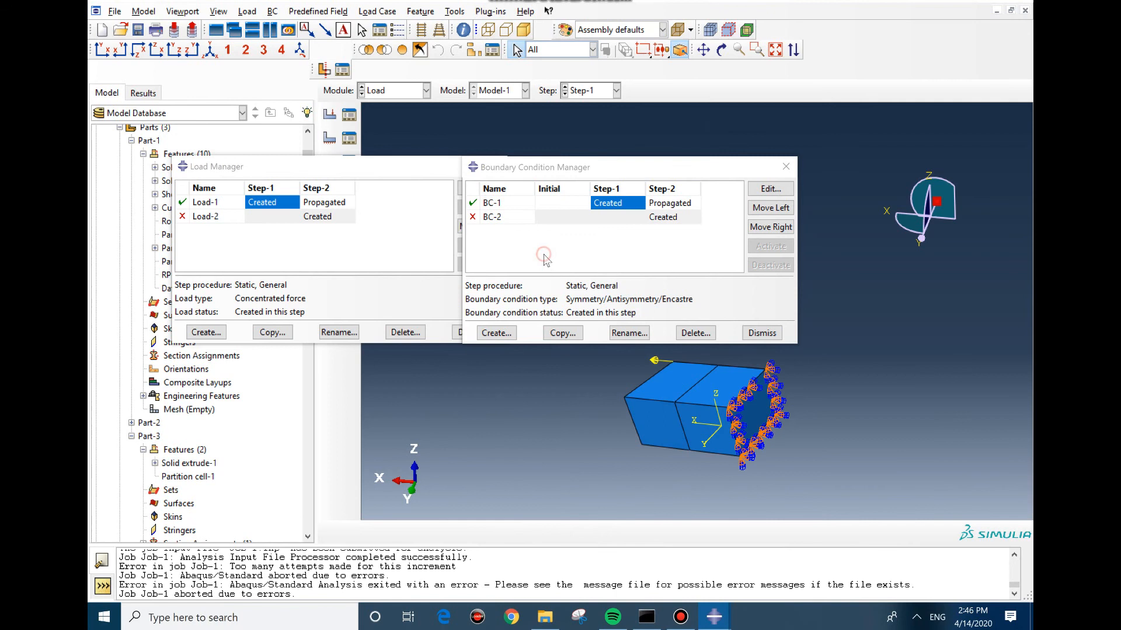
Step: Return to the Job module and submit Job-1 again with the face-wide encastre condition, overwriting its existing files
{"action": "left_click", "coordinate": [415, 91]}
{"action": "left_click", "coordinate": [374, 213]}
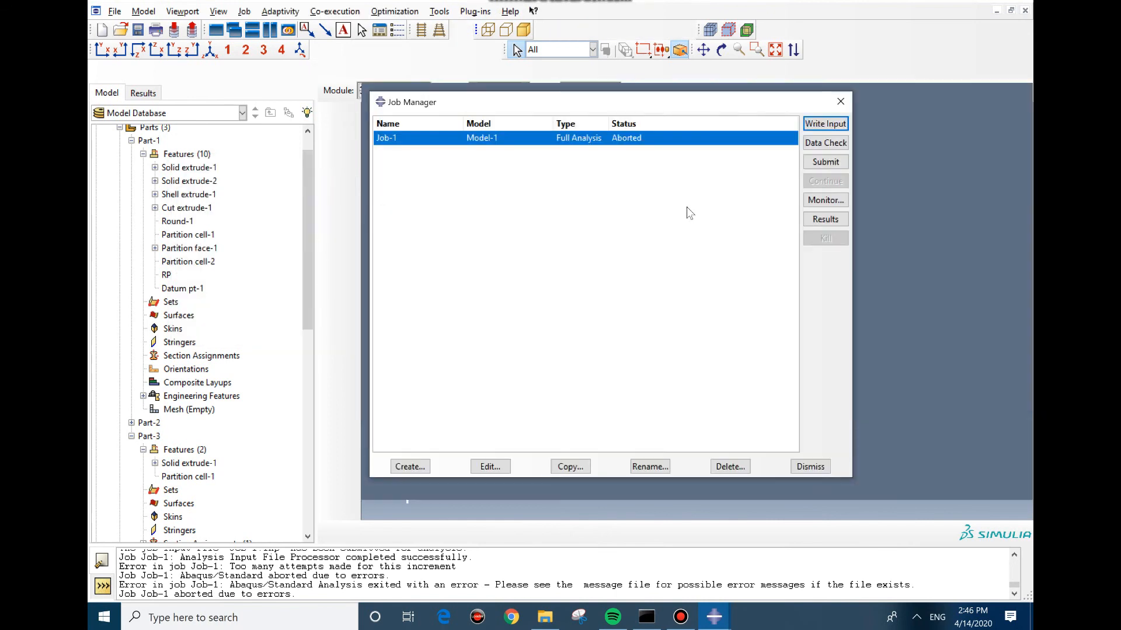
{"action": "left_click", "coordinate": [825, 161]}
{"action": "left_click", "coordinate": [205, 285]}
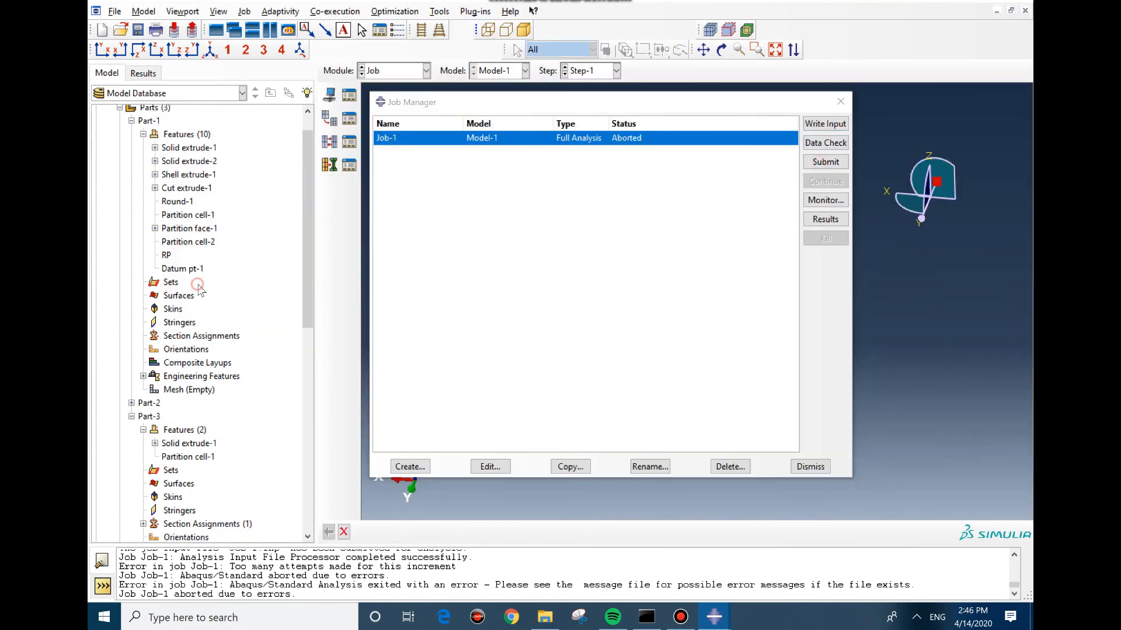
Step: Review the increments of both steps and the run log in the Job-1 monitor
{"action": "left_click", "coordinate": [825, 201]}
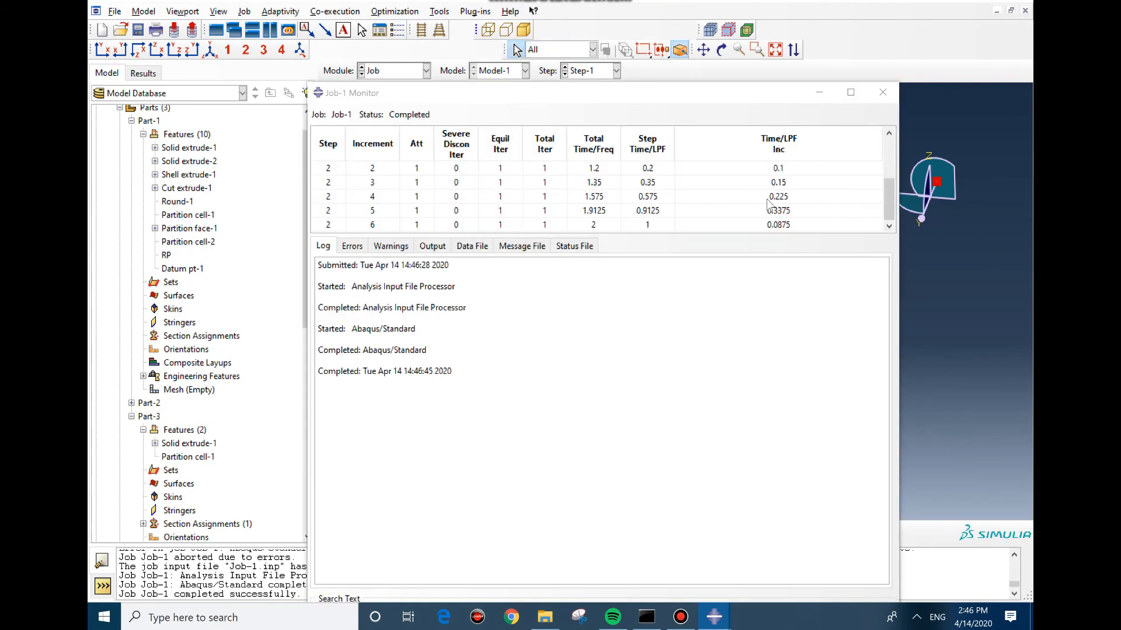
{"action": "scroll", "coordinate": [788, 216], "scroll_direction": "up", "scroll_amount": 3}
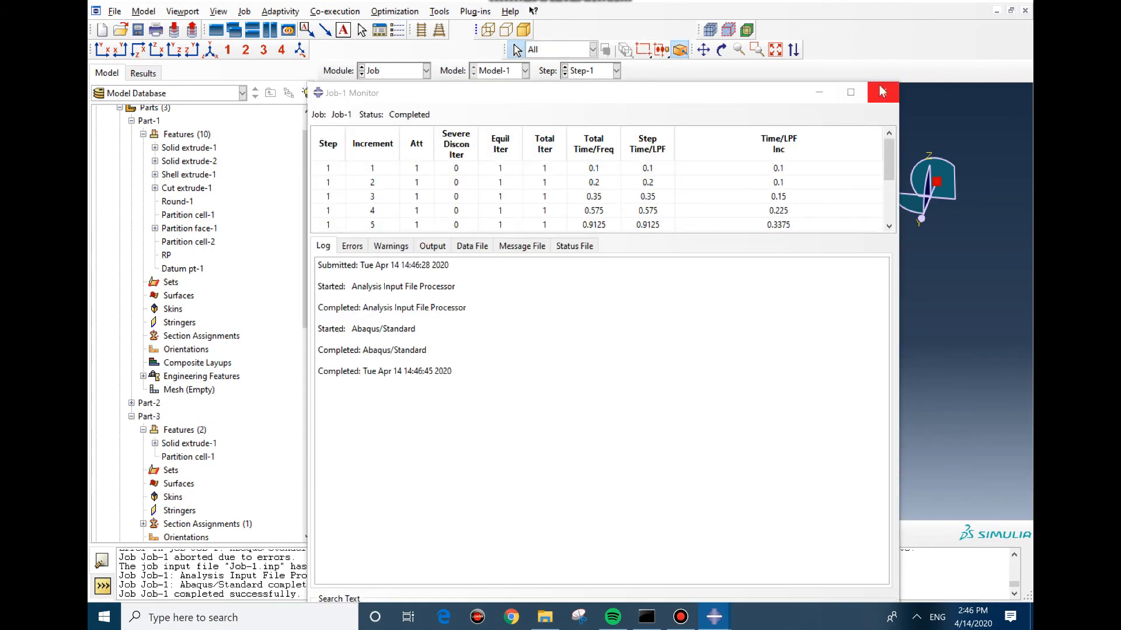
{"action": "left_click", "coordinate": [883, 92]}
Step: Open the Job-1 results, plot the Mises stress contours on the deformed shape and animate their time history
{"action": "left_click", "coordinate": [814, 219]}
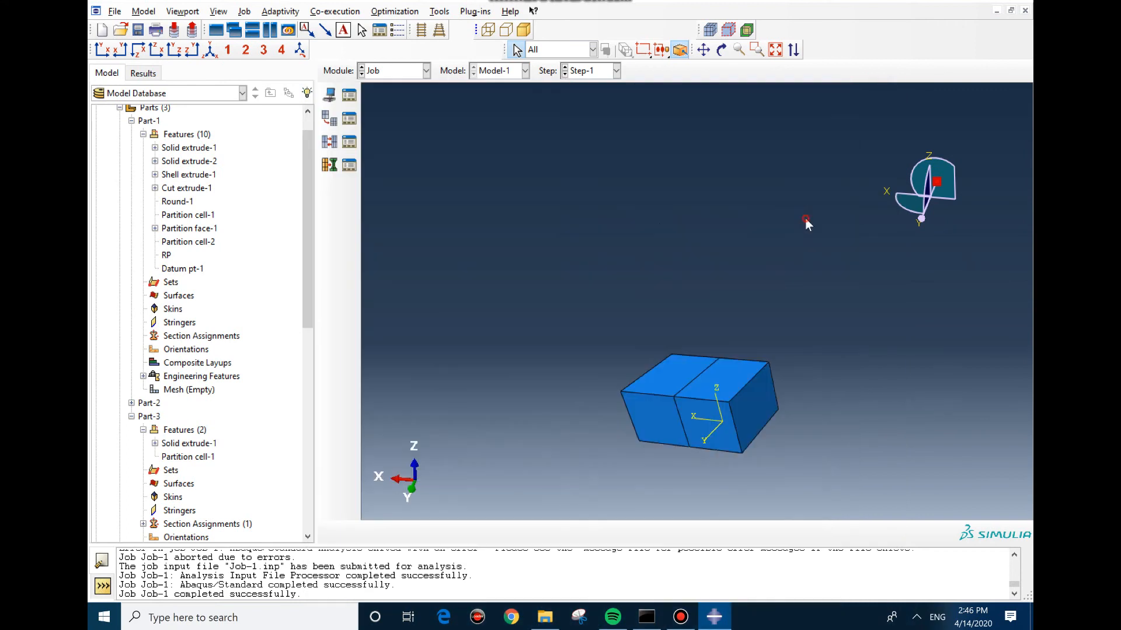
{"action": "left_click", "coordinate": [330, 160]}
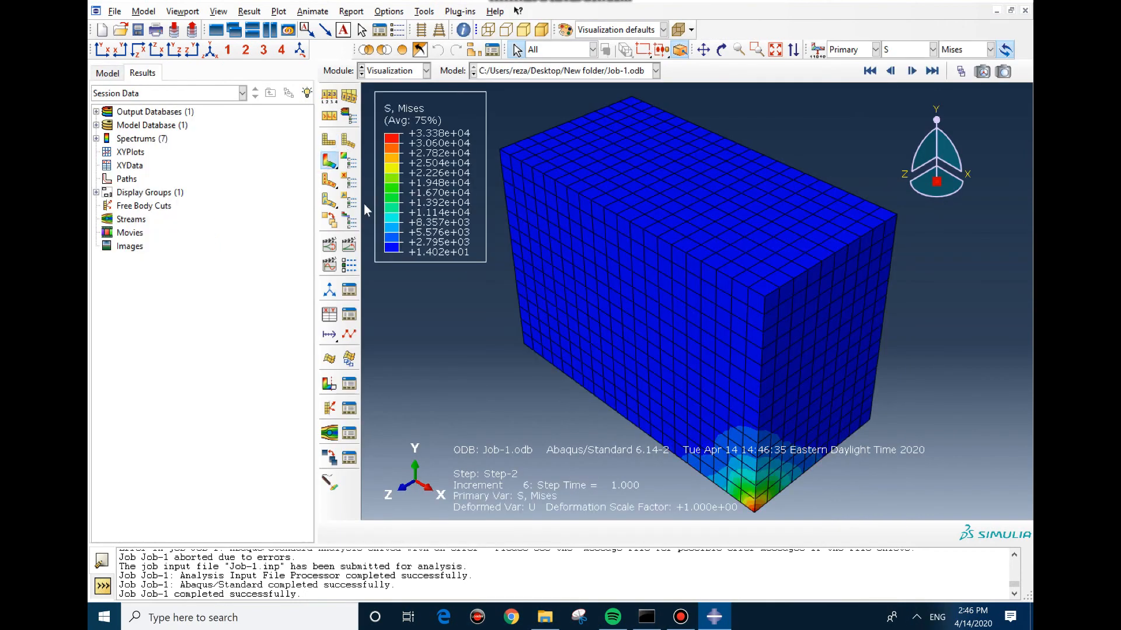
{"action": "left_click", "coordinate": [352, 245]}
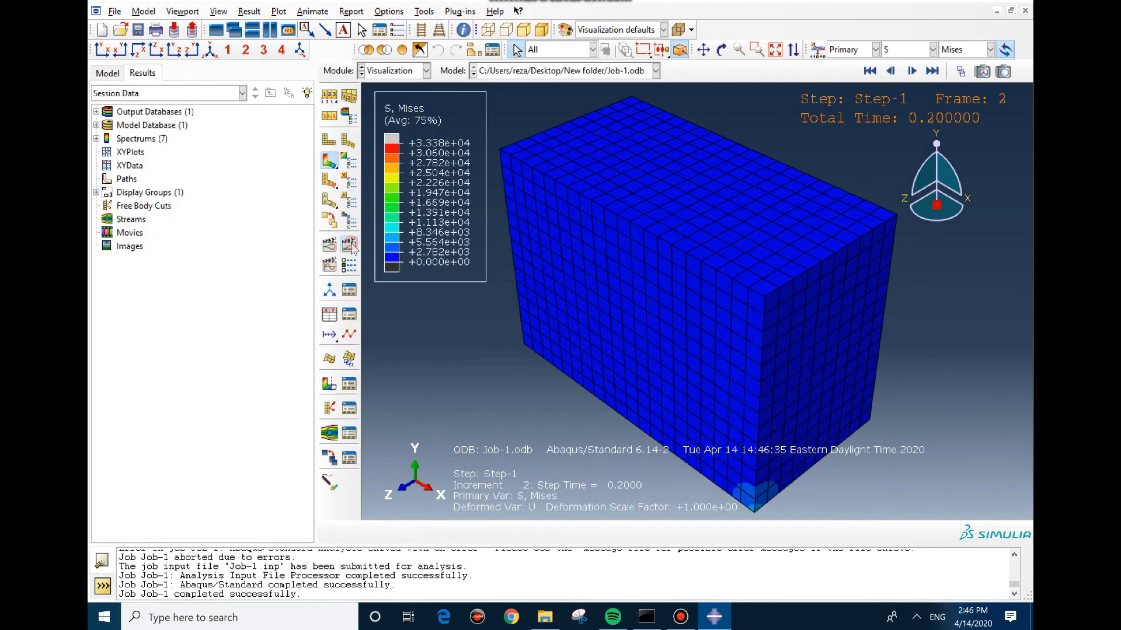
Step: Go back to the Load module and resume the suppressed Step-2 pressure Load-2
{"action": "left_click", "coordinate": [397, 71]}
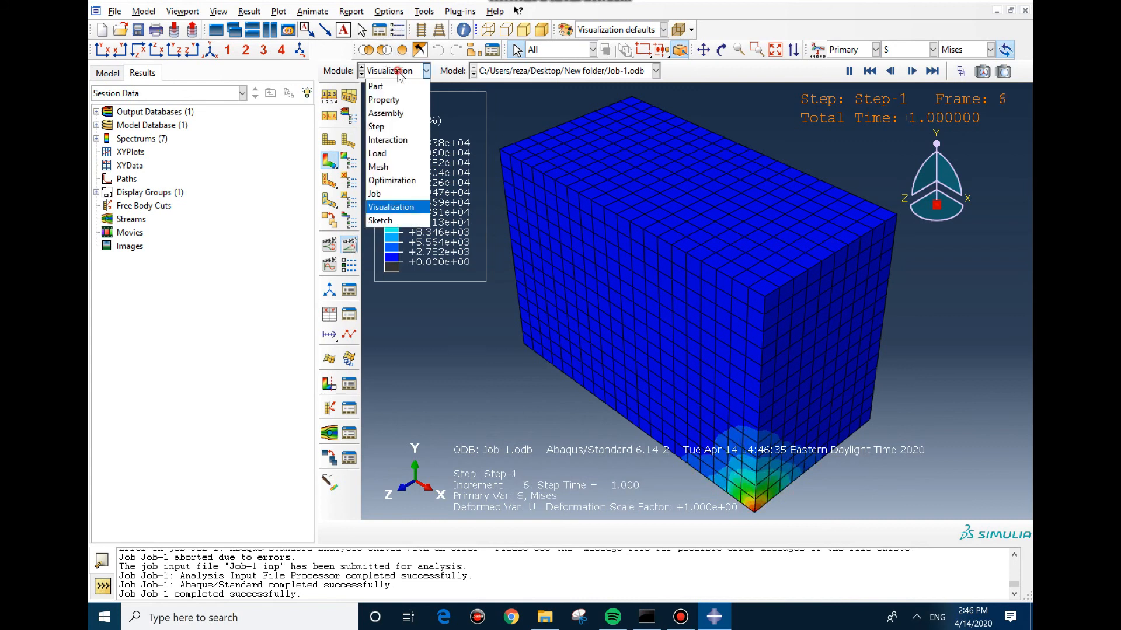
{"action": "left_click", "coordinate": [376, 193]}
{"action": "left_click", "coordinate": [426, 71]}
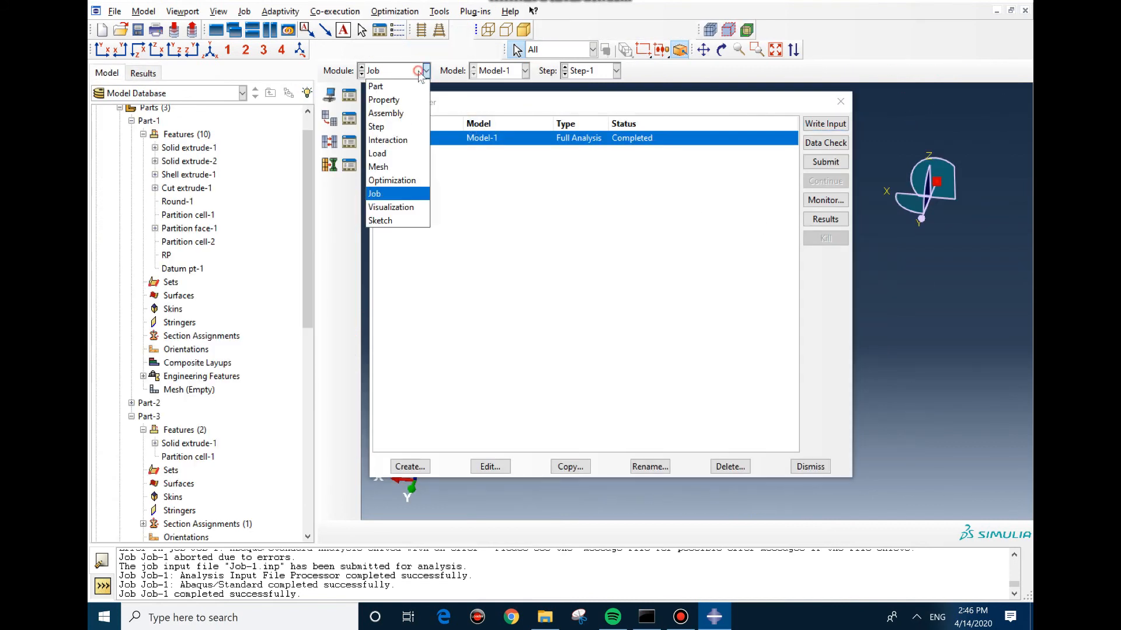
{"action": "left_click", "coordinate": [394, 154]}
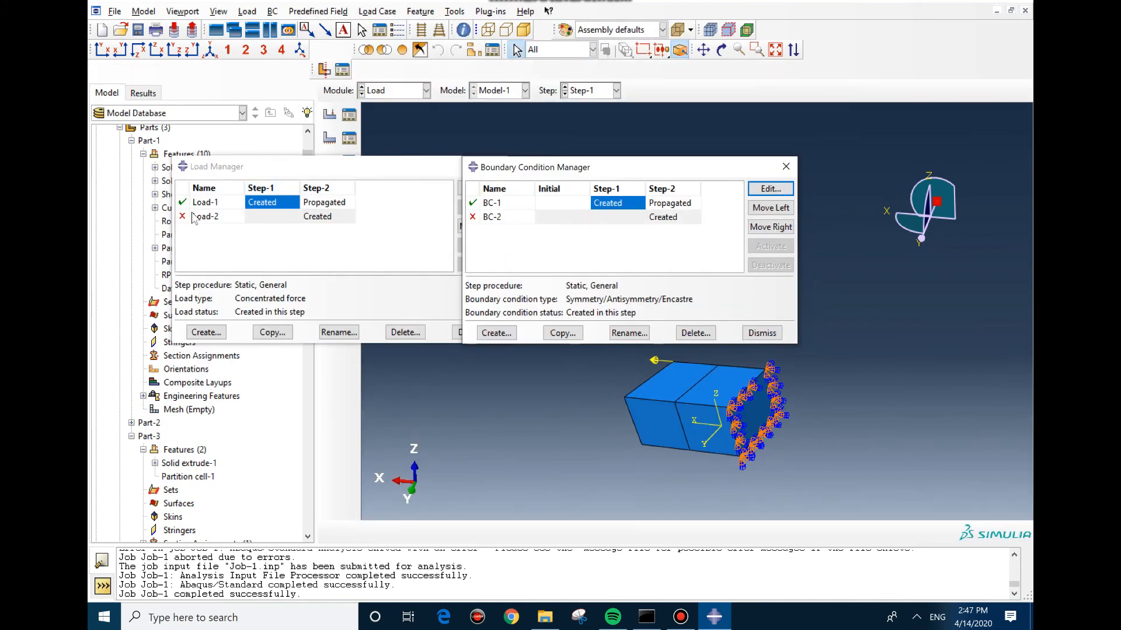
{"action": "left_click", "coordinate": [182, 221]}
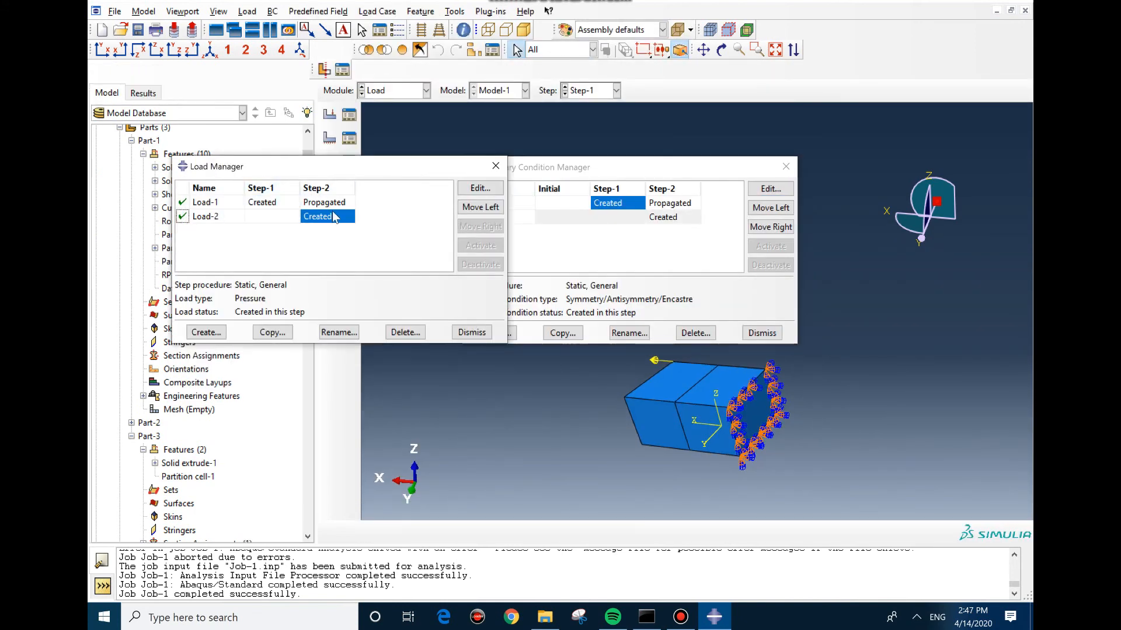
{"action": "left_click", "coordinate": [328, 217]}
{"action": "double_click", "coordinate": [330, 217]}
Step: Resubmit Job-1 with Load-2 active, overwriting its existing files, and check the run in the job monitor
{"action": "left_click", "coordinate": [415, 93]}
{"action": "left_click", "coordinate": [386, 213]}
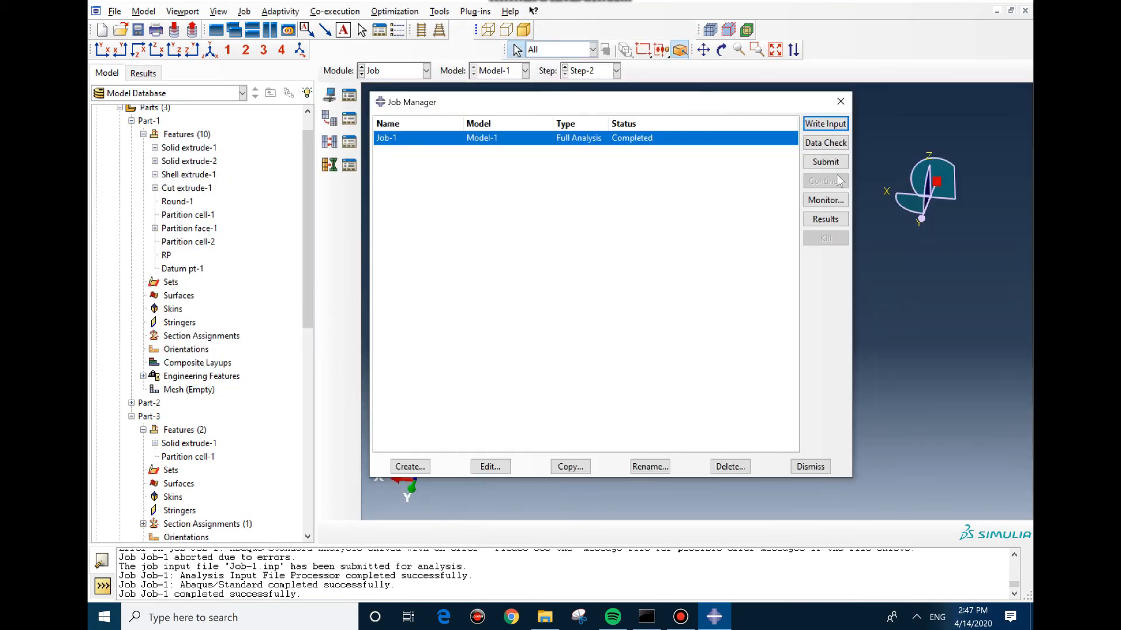
{"action": "left_click", "coordinate": [834, 168]}
{"action": "left_click", "coordinate": [209, 284]}
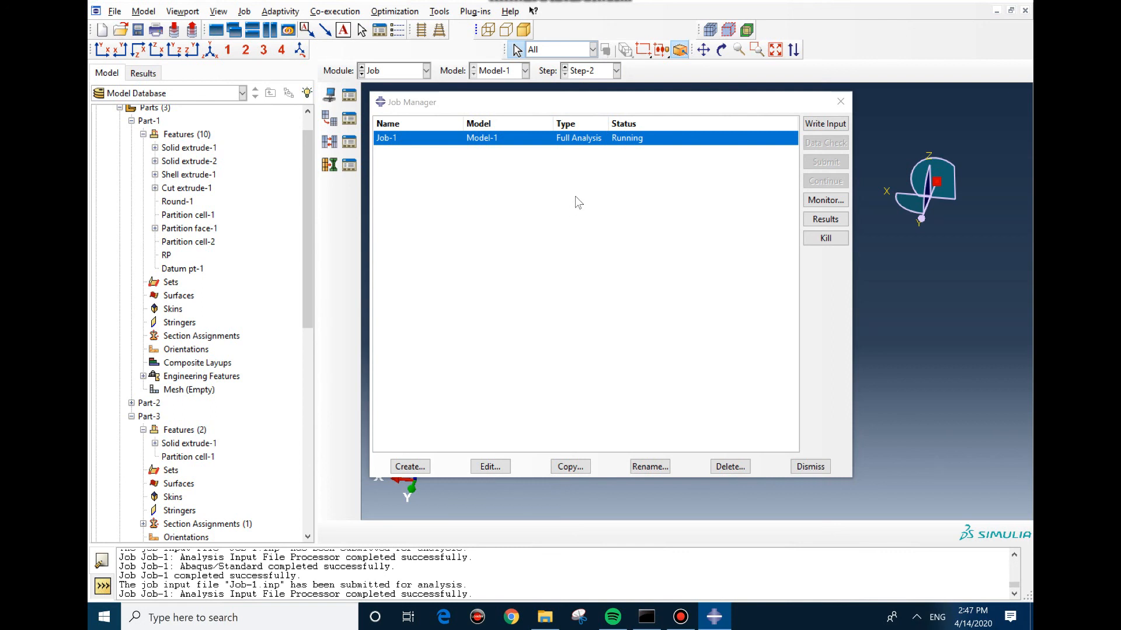
{"action": "left_click", "coordinate": [815, 205]}
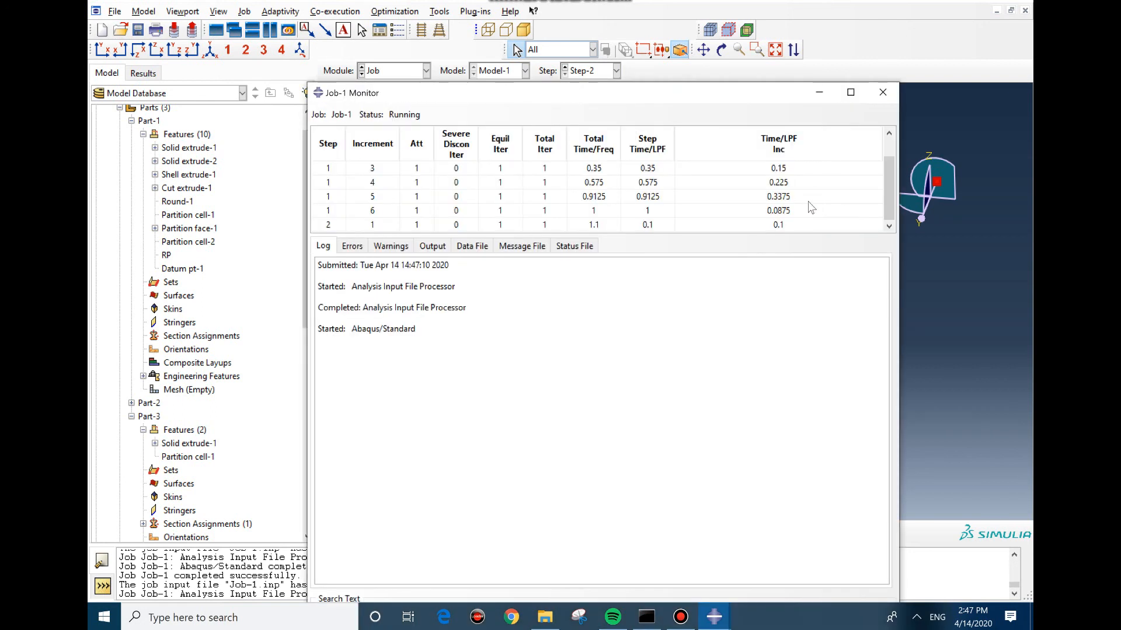
{"action": "left_click", "coordinate": [882, 92]}
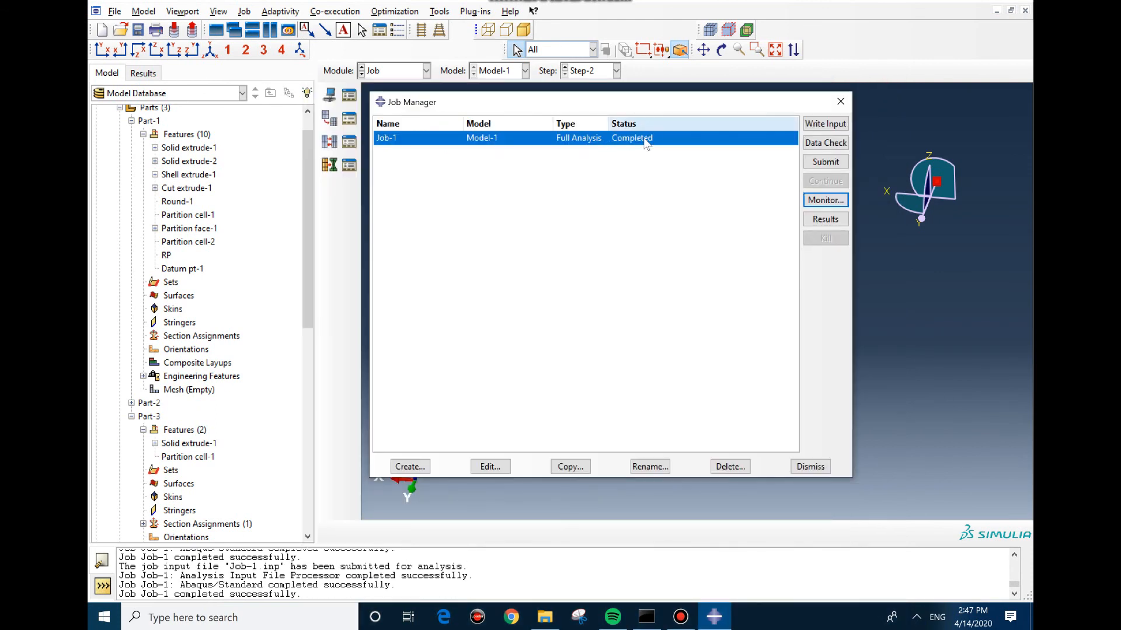
Step: In the Load module, resume the suppressed Step-2 displacement boundary condition BC-2
{"action": "left_click", "coordinate": [375, 72]}
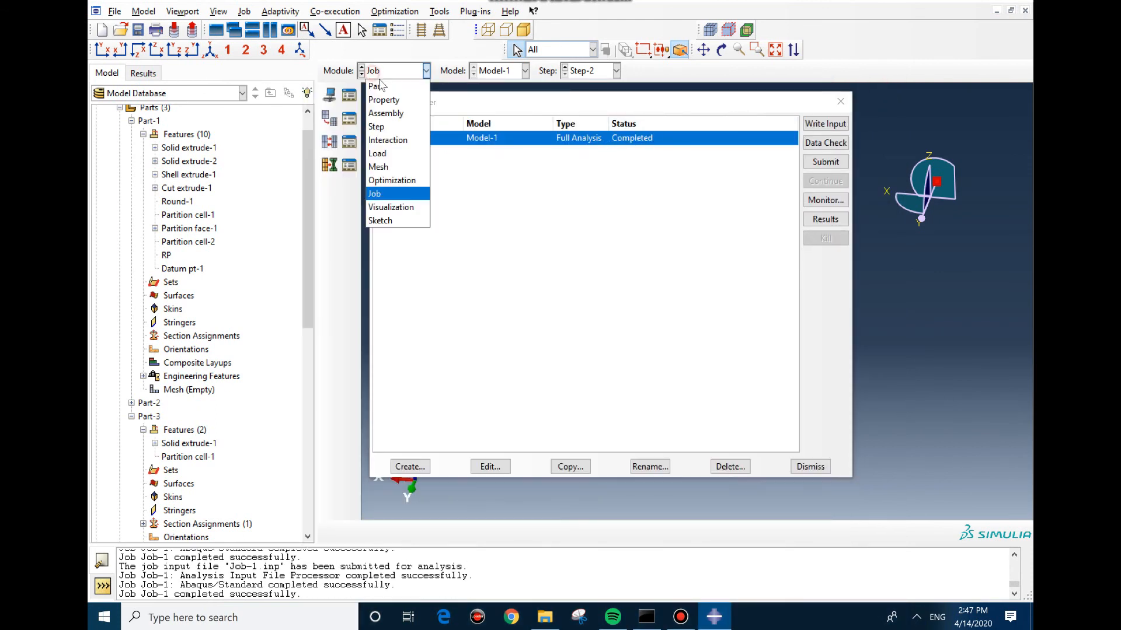
{"action": "left_click", "coordinate": [377, 153]}
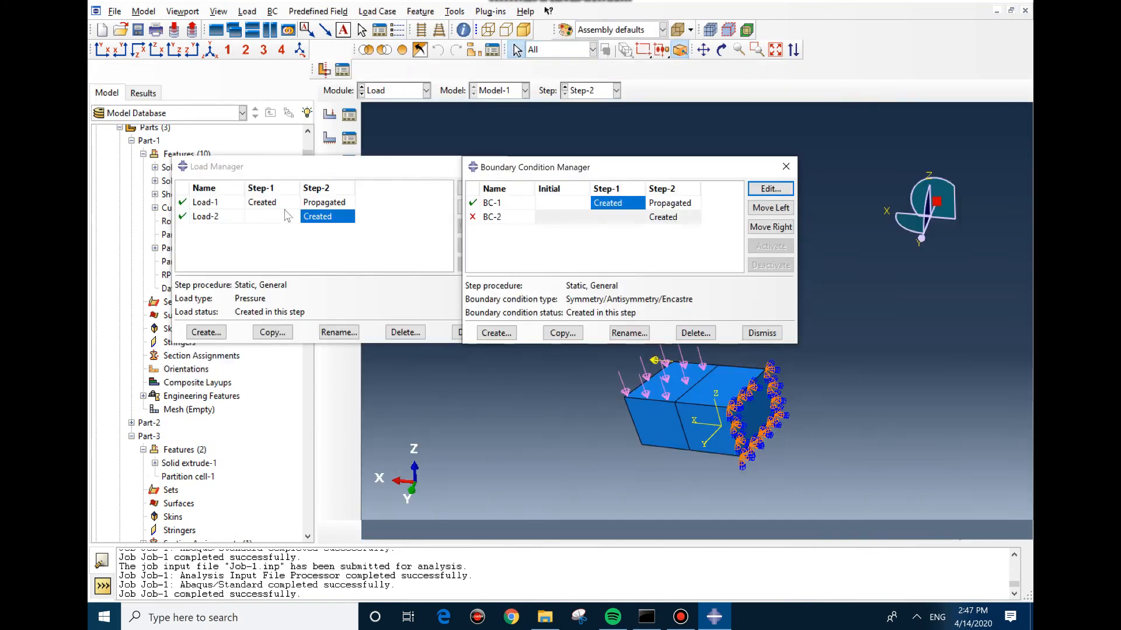
{"action": "left_click", "coordinate": [472, 218]}
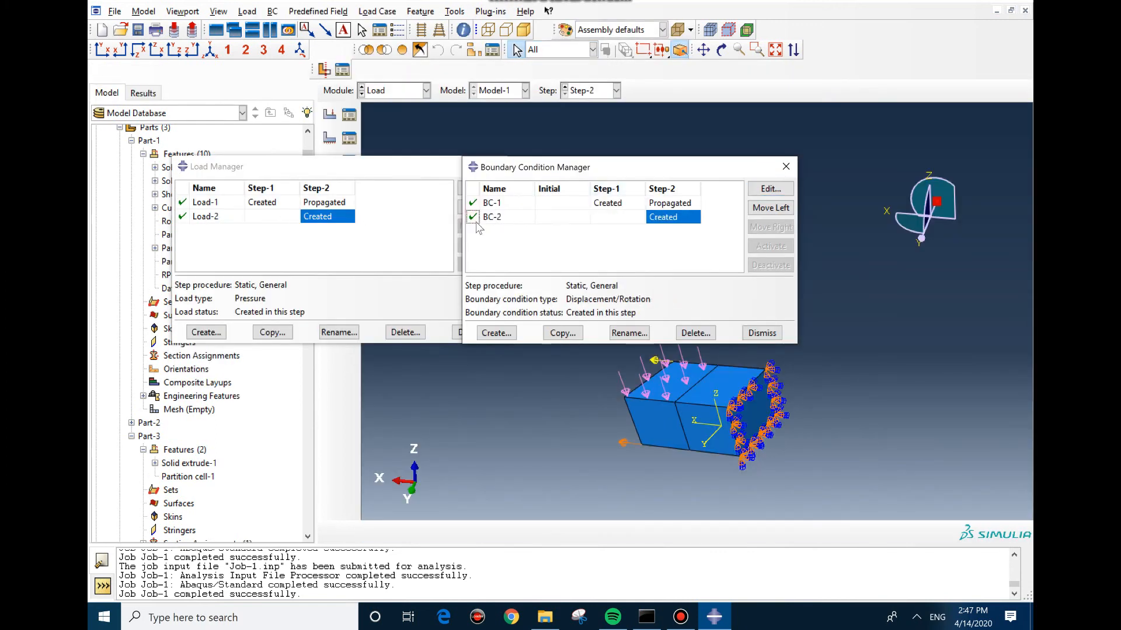
Step: Submit Job-1 again with both loads and both boundary conditions active, overwriting its files, and check its increments in the monitor
{"action": "left_click", "coordinate": [427, 92]}
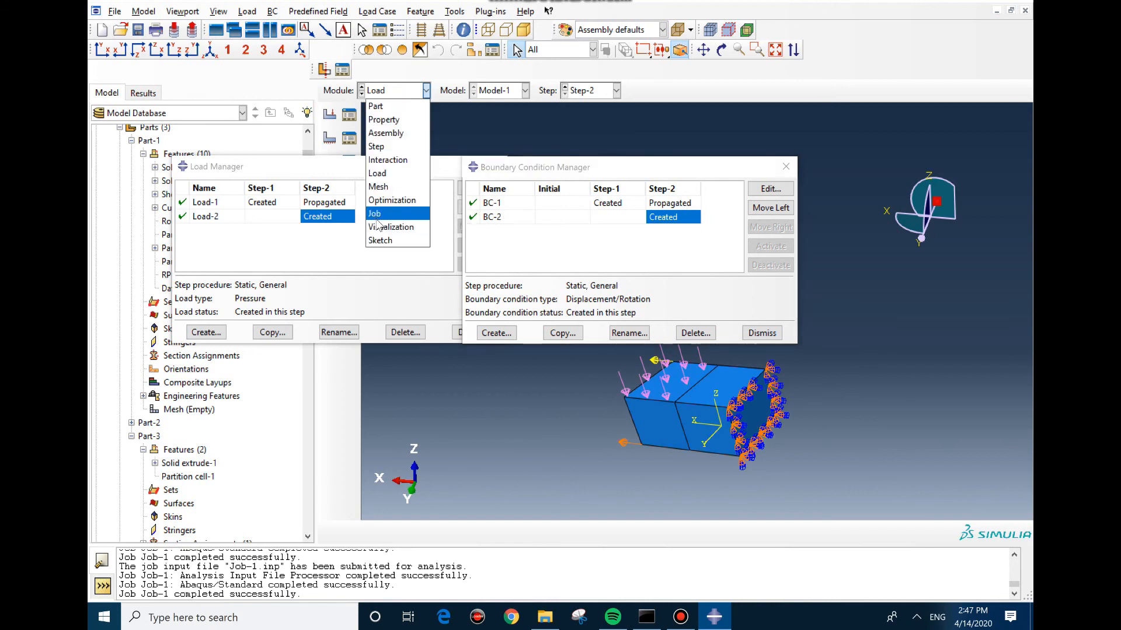
{"action": "left_click", "coordinate": [385, 212]}
{"action": "left_click", "coordinate": [824, 162]}
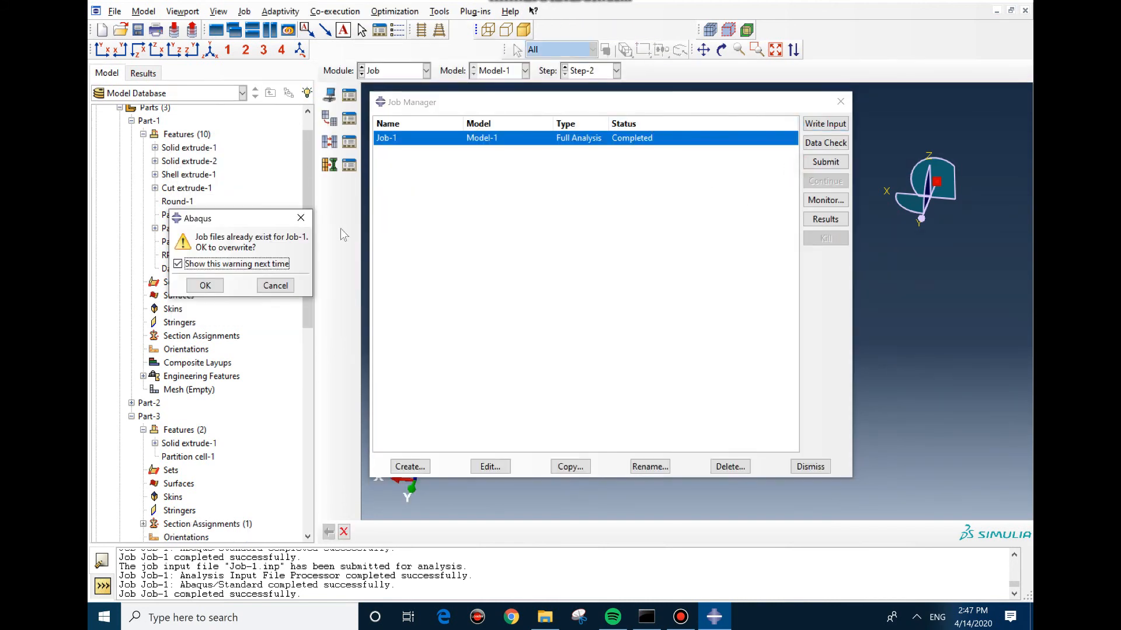
{"action": "left_click", "coordinate": [199, 282]}
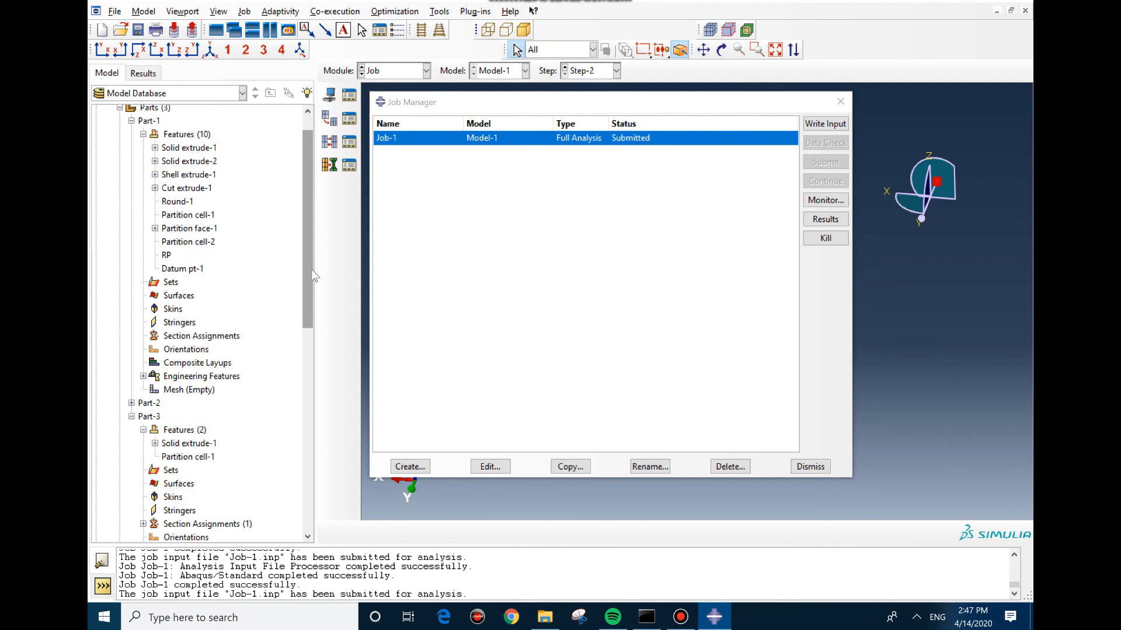
{"action": "left_click", "coordinate": [817, 199]}
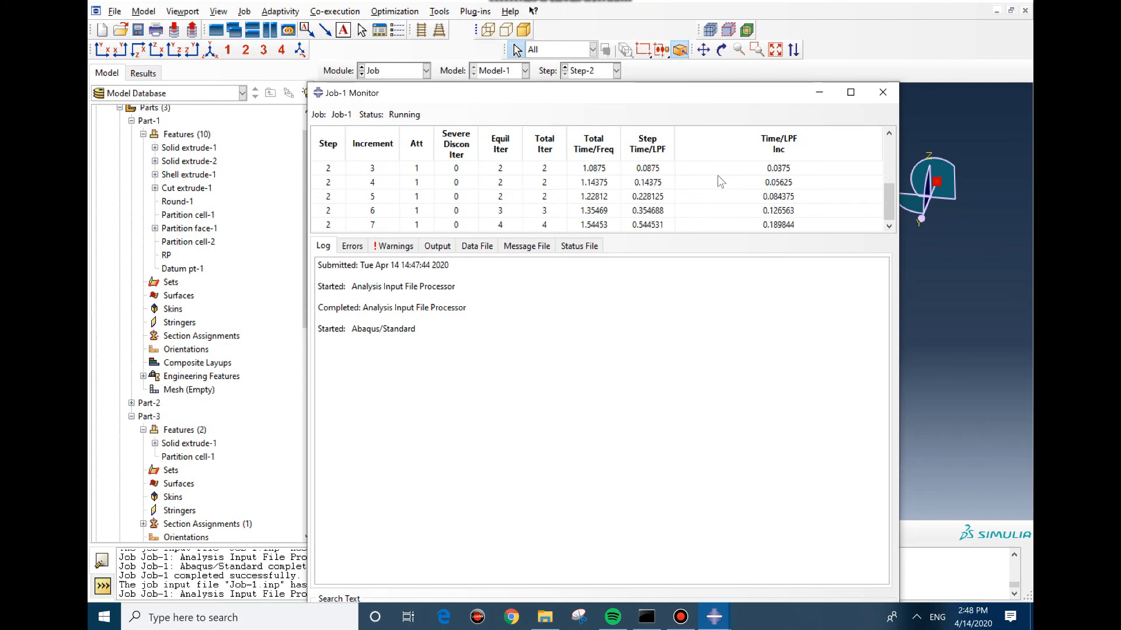
{"action": "left_click", "coordinate": [883, 92]}
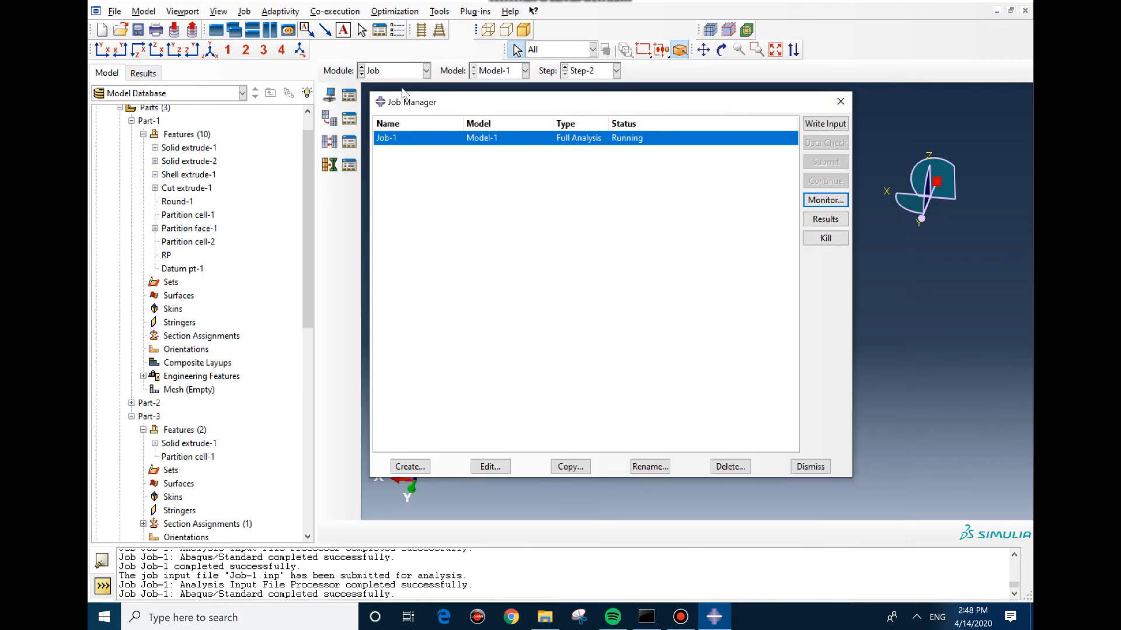
Step: Review the active loads and boundary conditions on the block in the Load module, and return to the Job module
{"action": "left_click", "coordinate": [426, 71]}
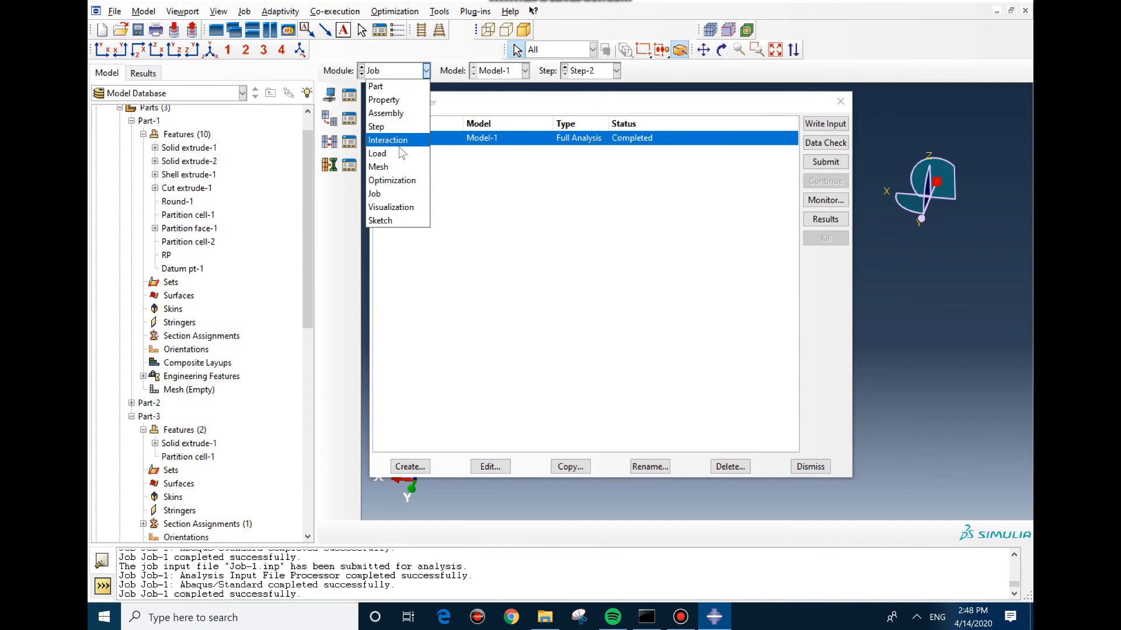
{"action": "left_click", "coordinate": [401, 154]}
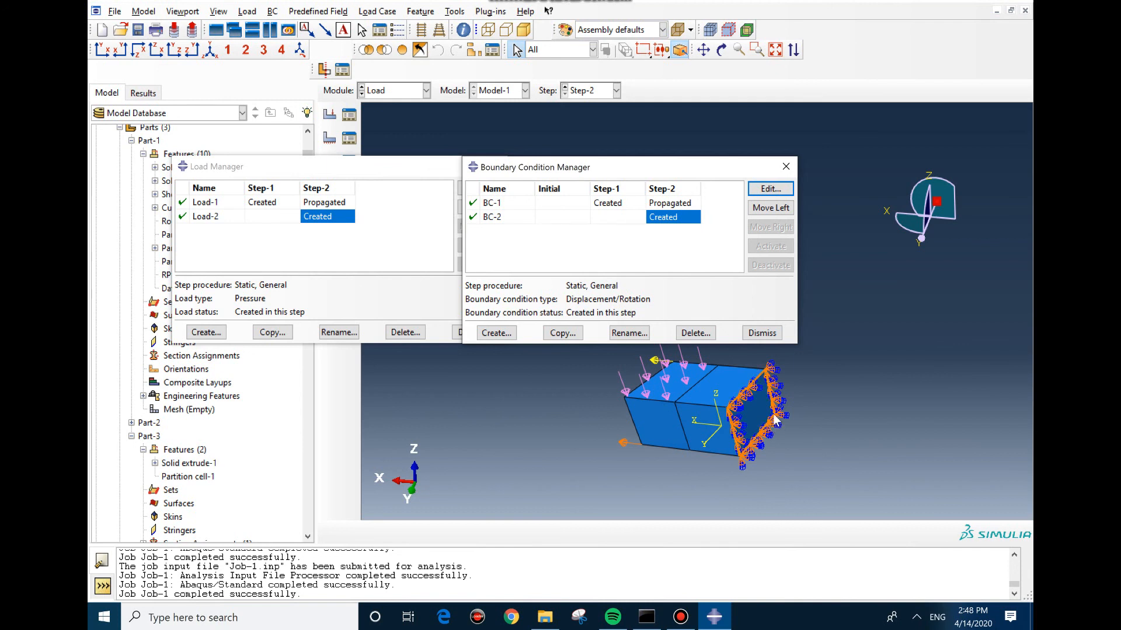
{"action": "left_click", "coordinate": [411, 94]}
{"action": "left_click", "coordinate": [403, 217]}
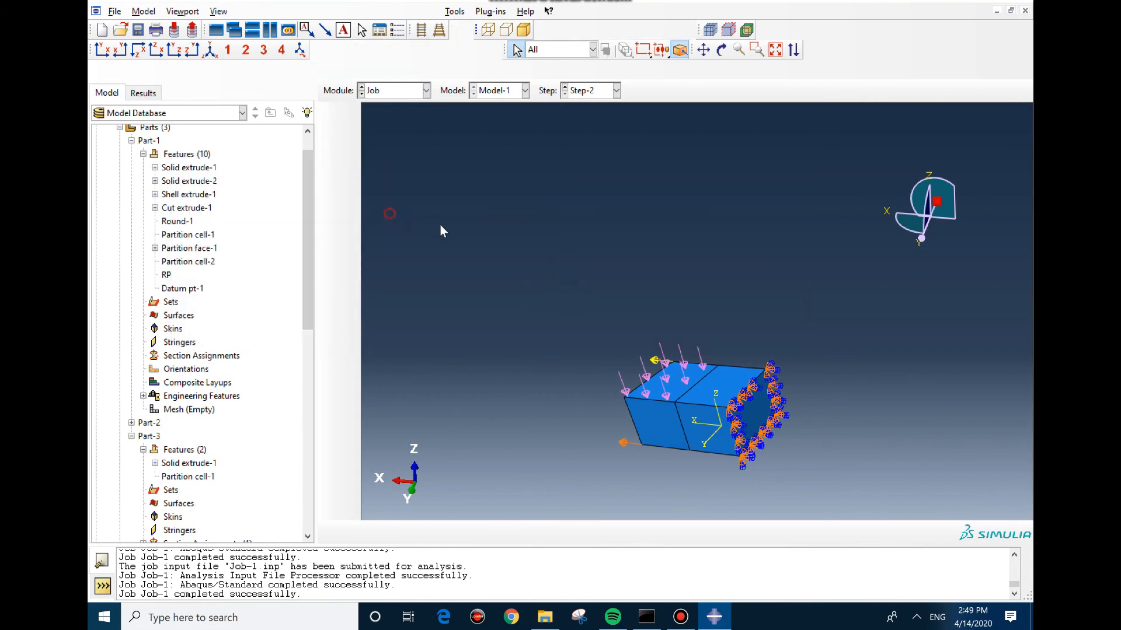
Step: Open the updated Job-1 results and animate the Mises stress contours over the time history
{"action": "left_click", "coordinate": [817, 220]}
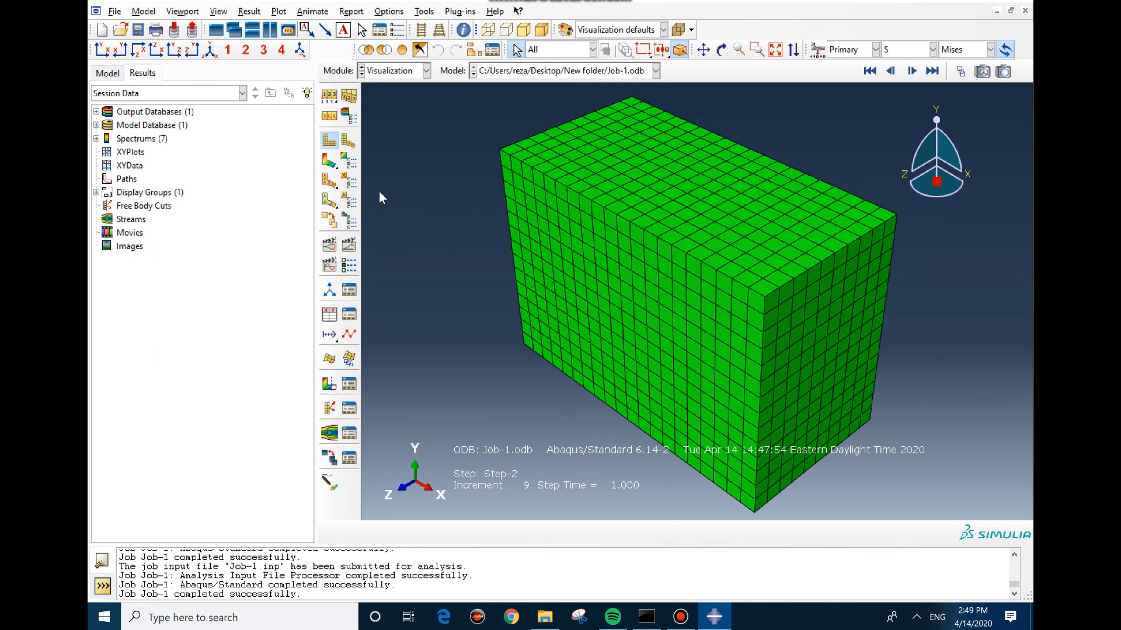
{"action": "left_click", "coordinate": [349, 245]}
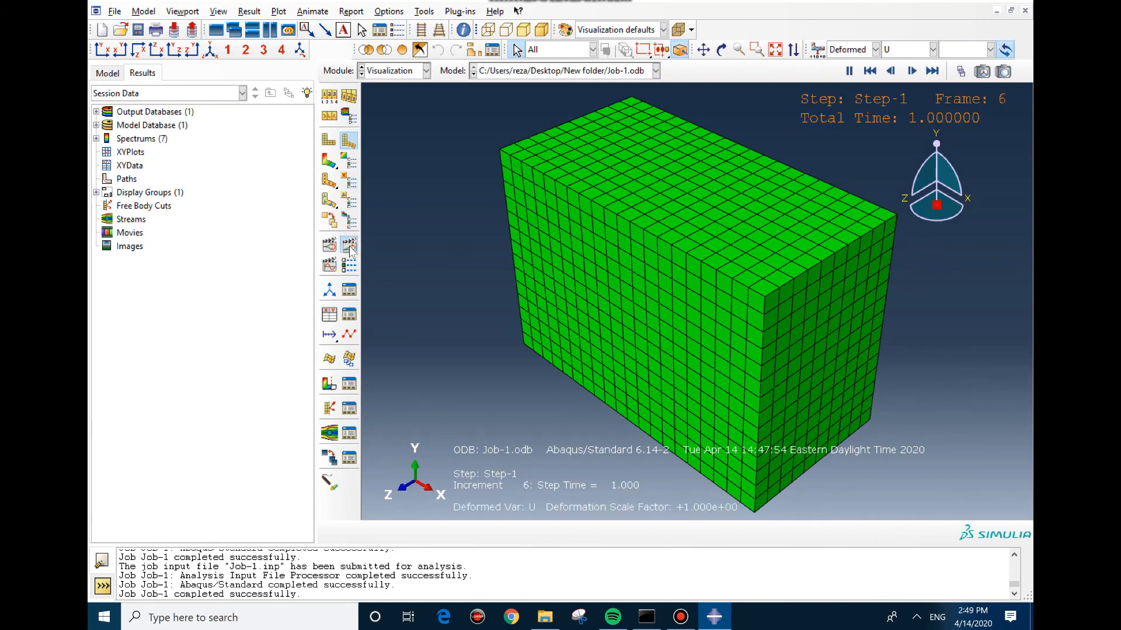
{"action": "left_click", "coordinate": [329, 161]}
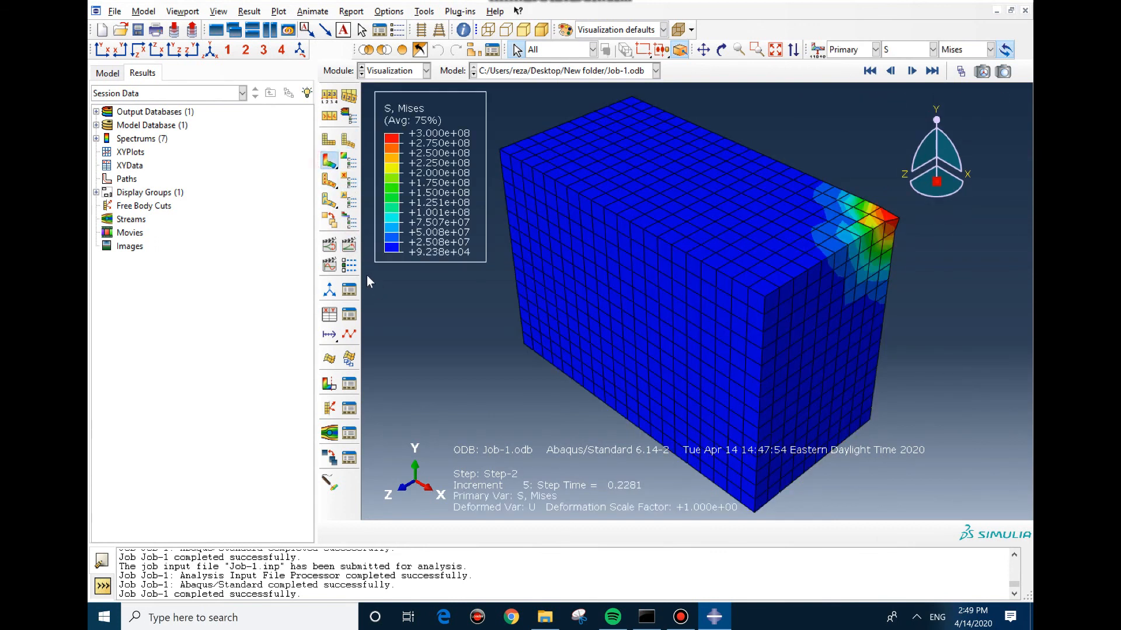
{"action": "left_click", "coordinate": [349, 245]}
Step: Hold the stress animation at frame 16, the last frame of Step-2, with the Frame Selector
{"action": "left_click_drag", "start_coordinate": [603, 321], "coordinate": [742, 328], "text": "ctrl+alt"}
{"action": "left_click_drag", "start_coordinate": [639, 331], "coordinate": [671, 217], "text": "ctrl+alt"}
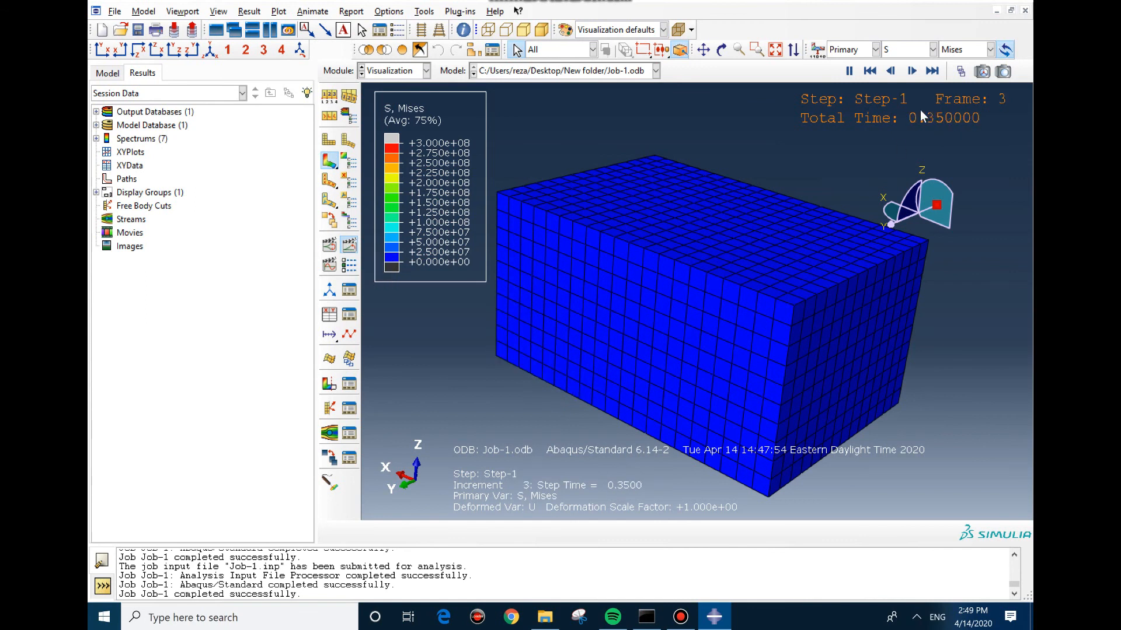
{"action": "left_click", "coordinate": [961, 71]}
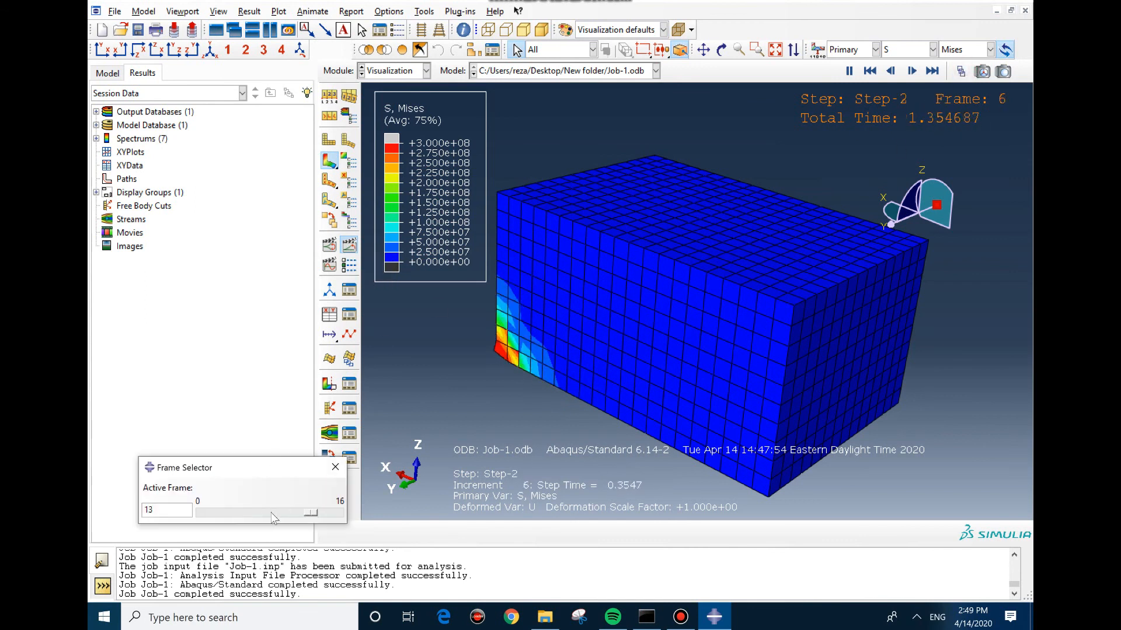
{"action": "left_click_drag", "start_coordinate": [262, 513], "coordinate": [379, 519]}
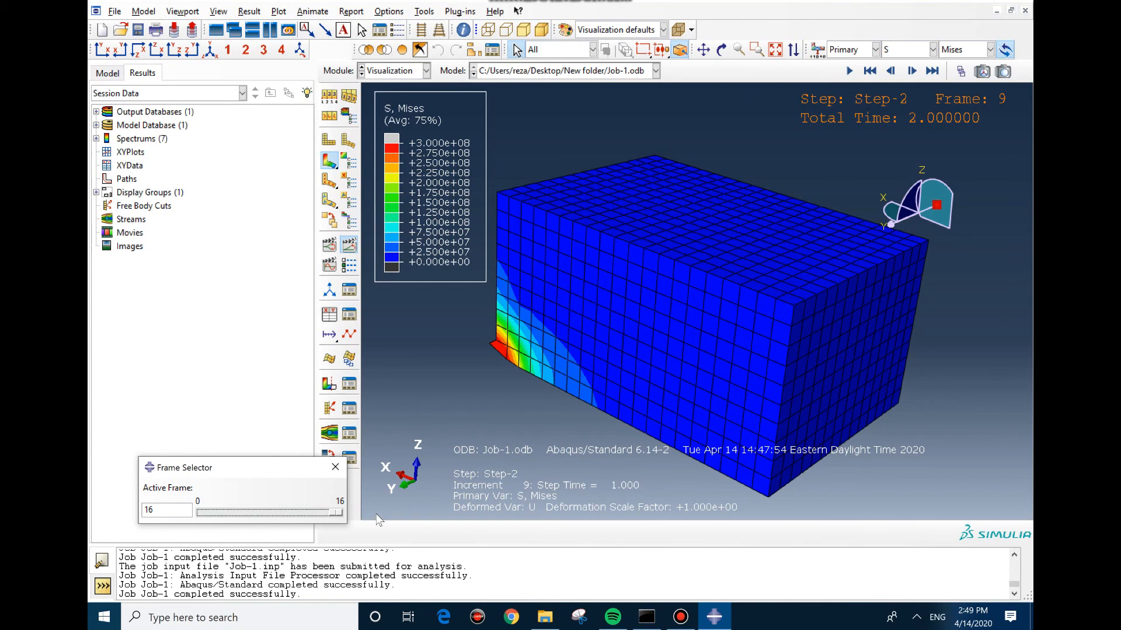
Step: Start XY data from ODB field output, setting the output position to Centroid and choosing a component of S: Stress components
{"action": "left_click", "coordinate": [329, 315]}
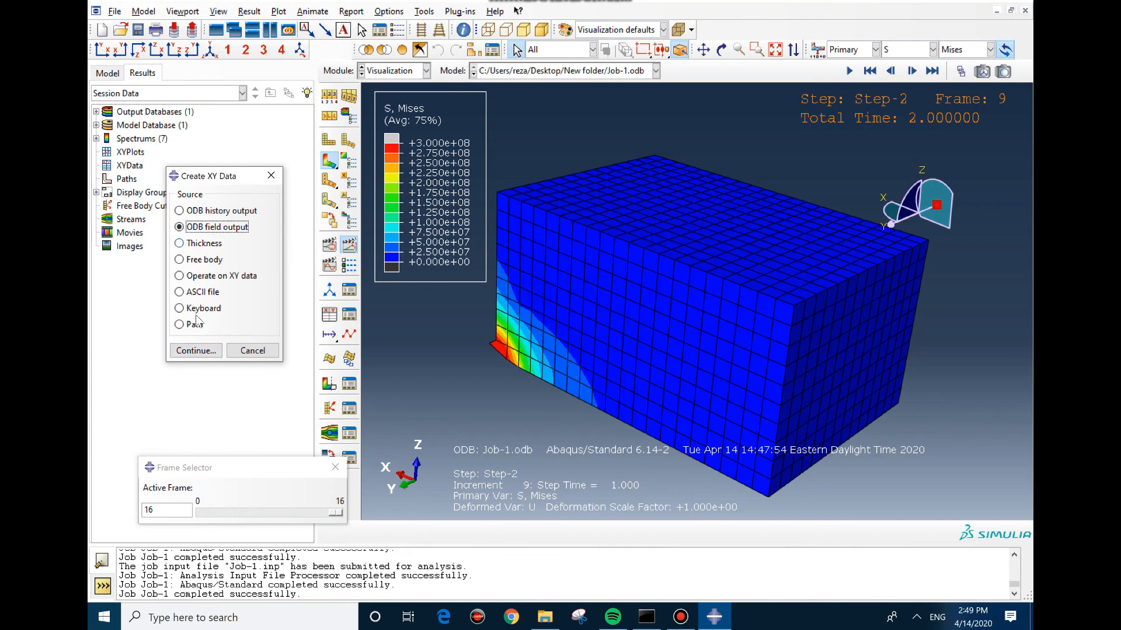
{"action": "left_click", "coordinate": [206, 351]}
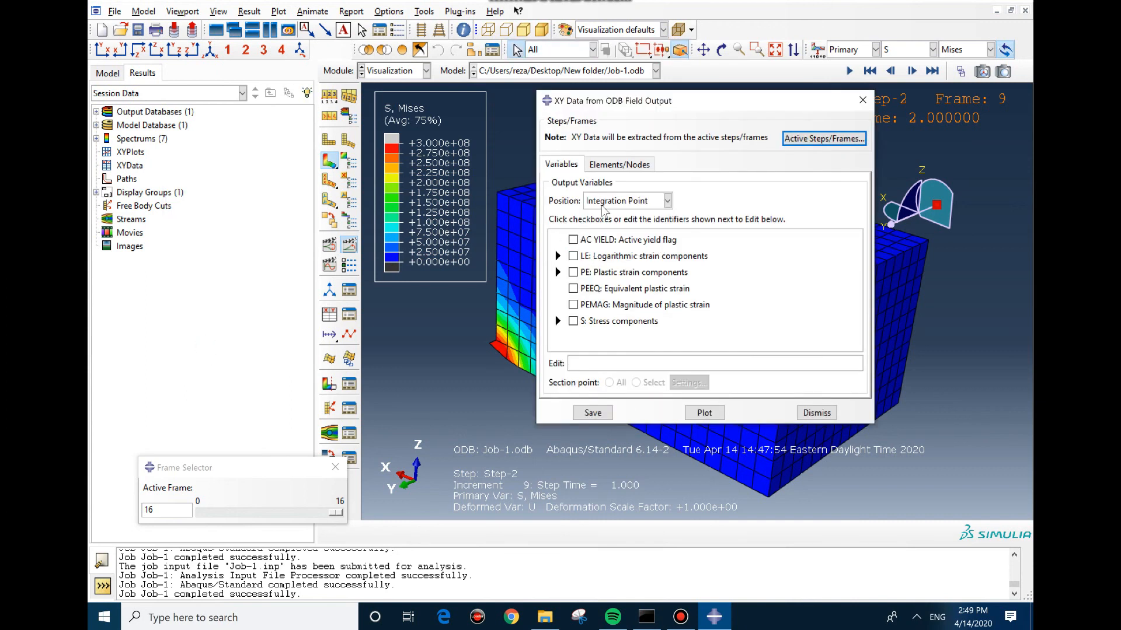
{"action": "left_click", "coordinate": [604, 201]}
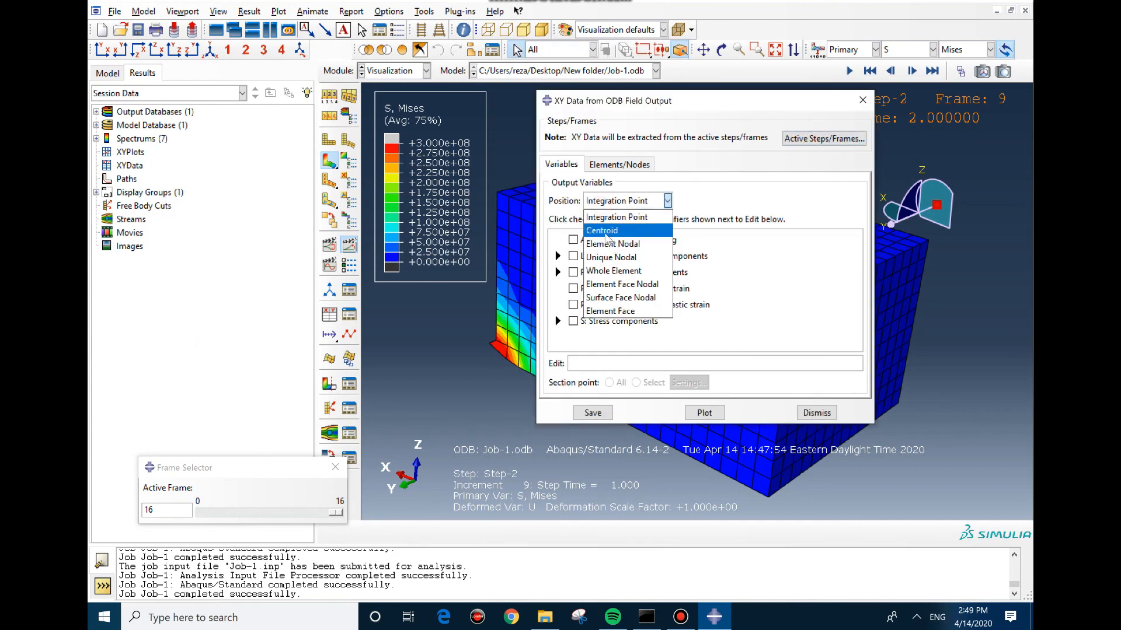
{"action": "left_click", "coordinate": [607, 231]}
{"action": "left_click", "coordinate": [601, 201]}
{"action": "left_click", "coordinate": [601, 202]}
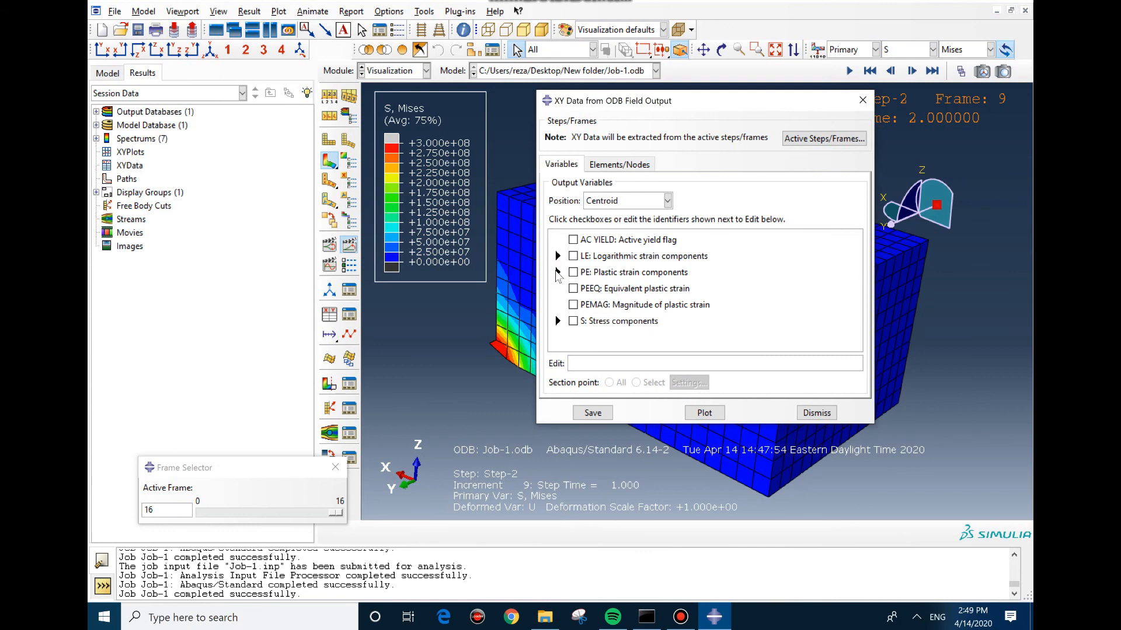
{"action": "left_click", "coordinate": [558, 321]}
{"action": "left_click", "coordinate": [590, 336]}
Step: Select one element at the block's highly stressed corner edge in the viewport and plot its centroid Mises stress against time
{"action": "left_click", "coordinate": [624, 165]}
{"action": "left_click", "coordinate": [680, 204]}
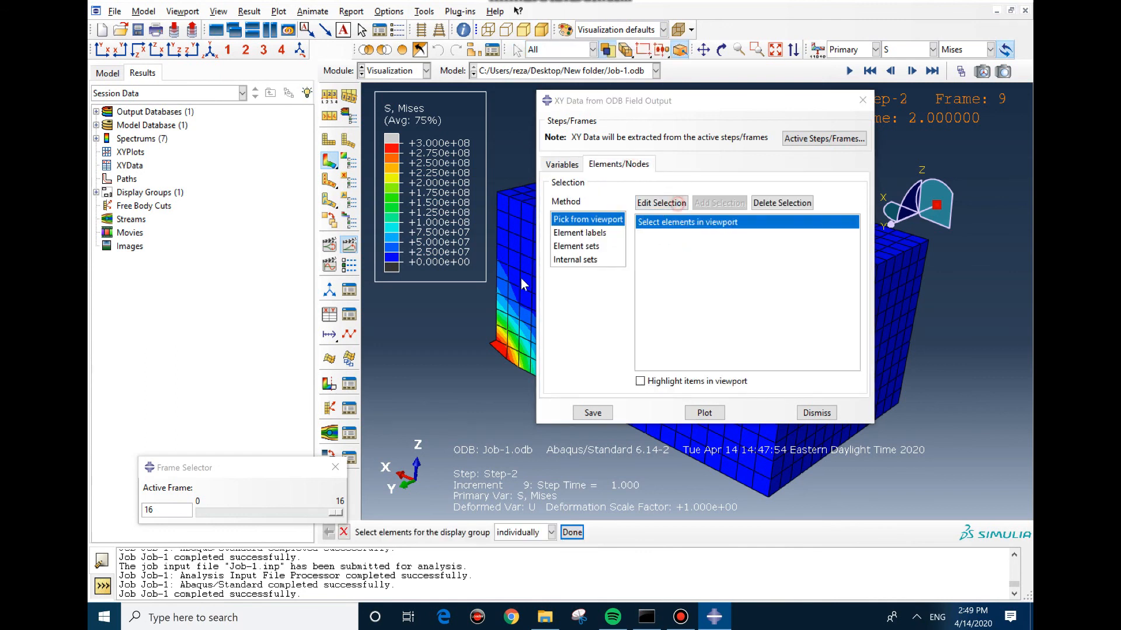
{"action": "left_click", "coordinate": [484, 335]}
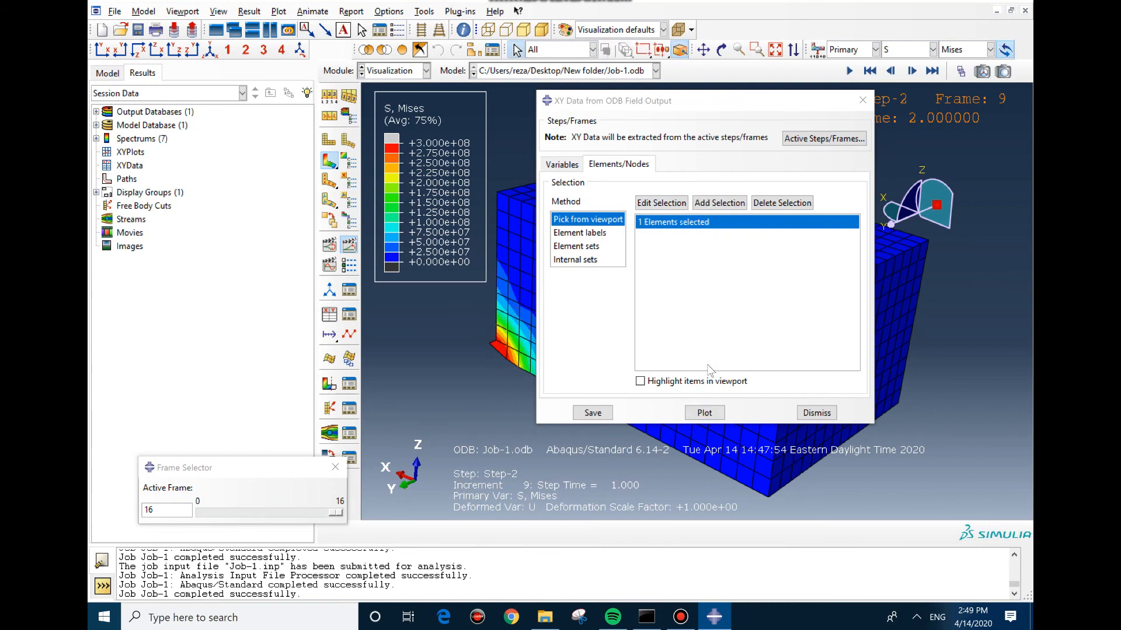
{"action": "left_click", "coordinate": [704, 415]}
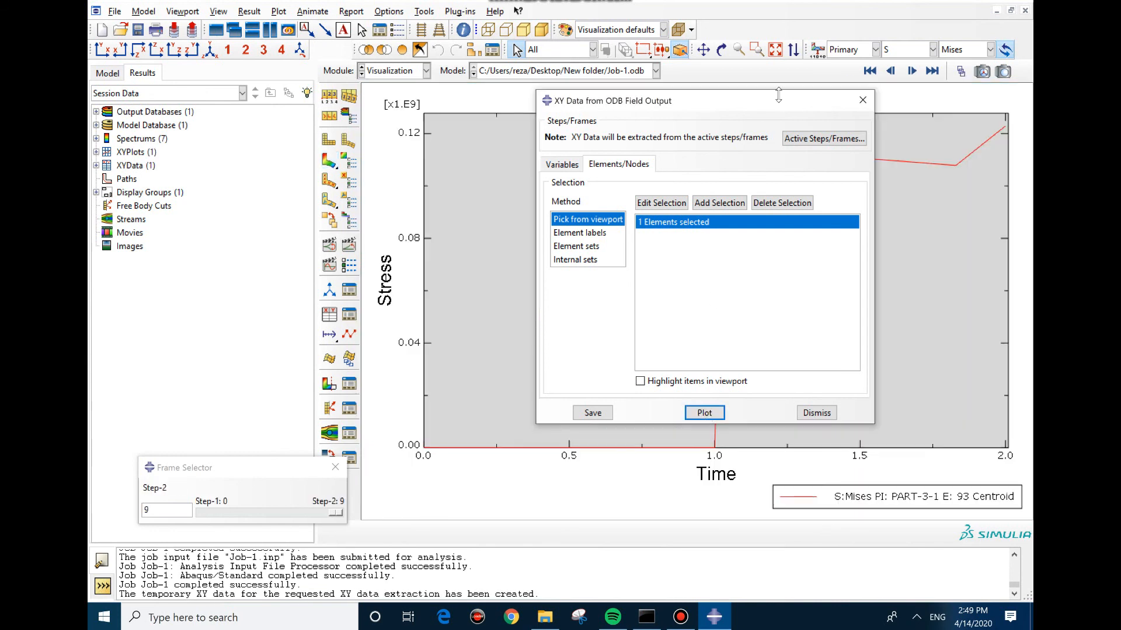
{"action": "left_click_drag", "start_coordinate": [777, 105], "coordinate": [803, 202]}
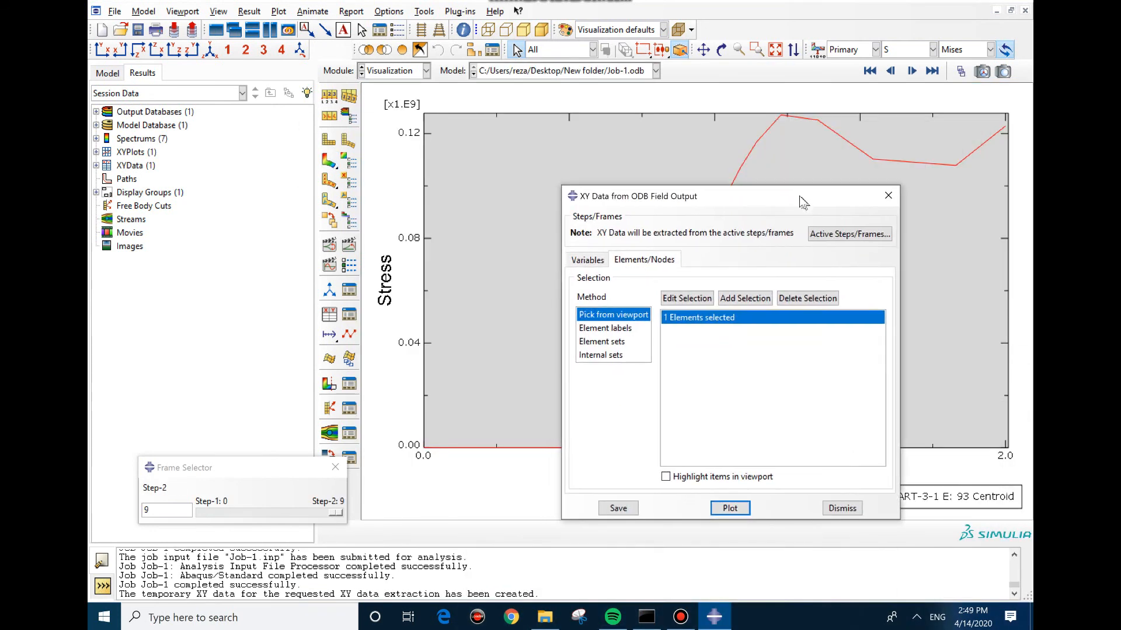
Step: Return to the deformed Mises contour plot without the XY data dialog and show frame 6 of Step-2
{"action": "left_click", "coordinate": [336, 156]}
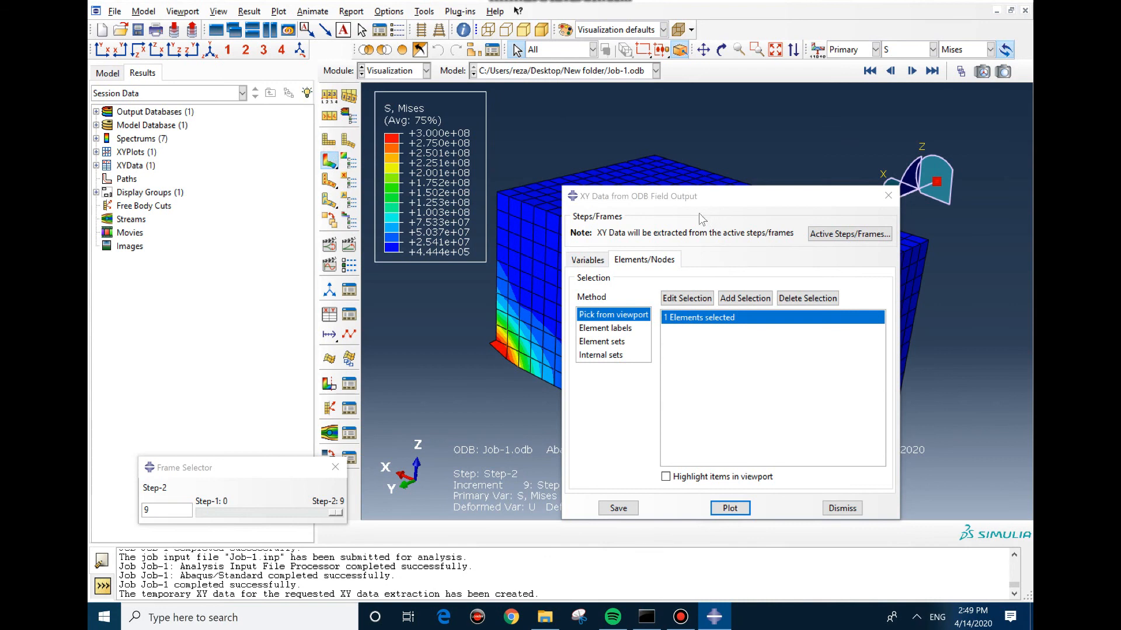
{"action": "left_click", "coordinate": [889, 195]}
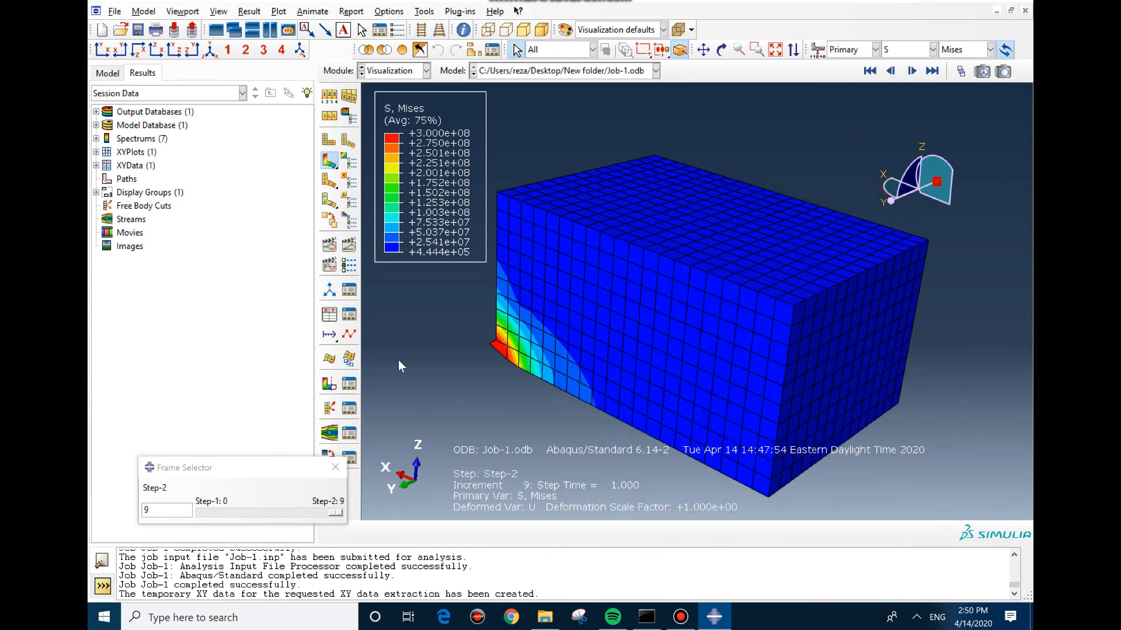
{"action": "left_click_drag", "start_coordinate": [336, 514], "coordinate": [313, 513]}
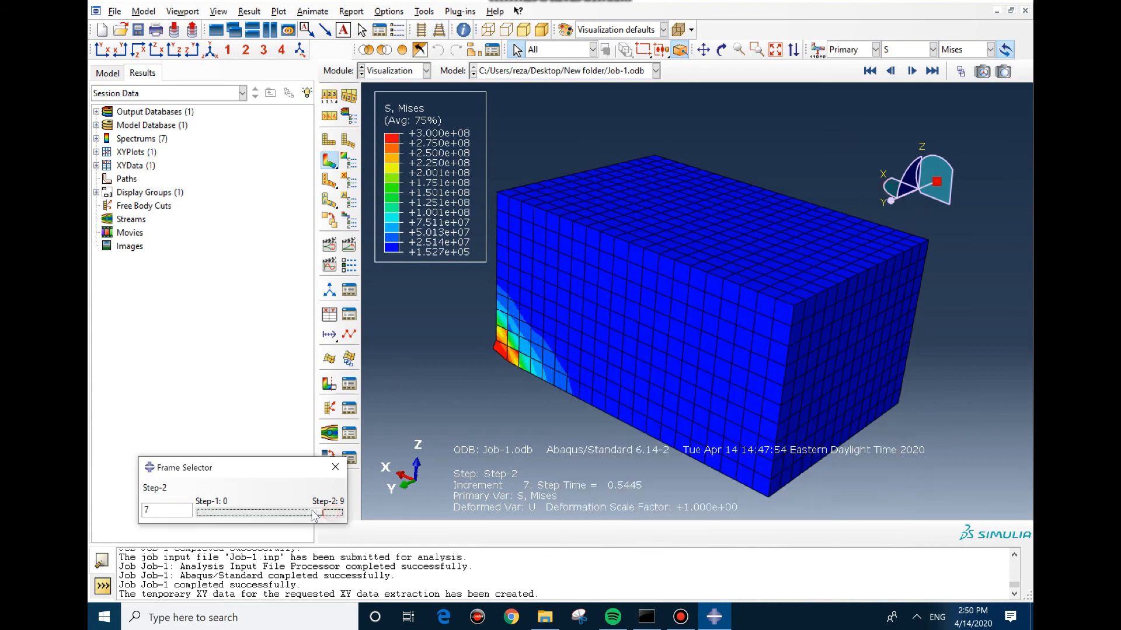
Step: Start a Probe values query on the Mises results, probing Nodes with the Selected components
{"action": "left_click", "coordinate": [465, 28]}
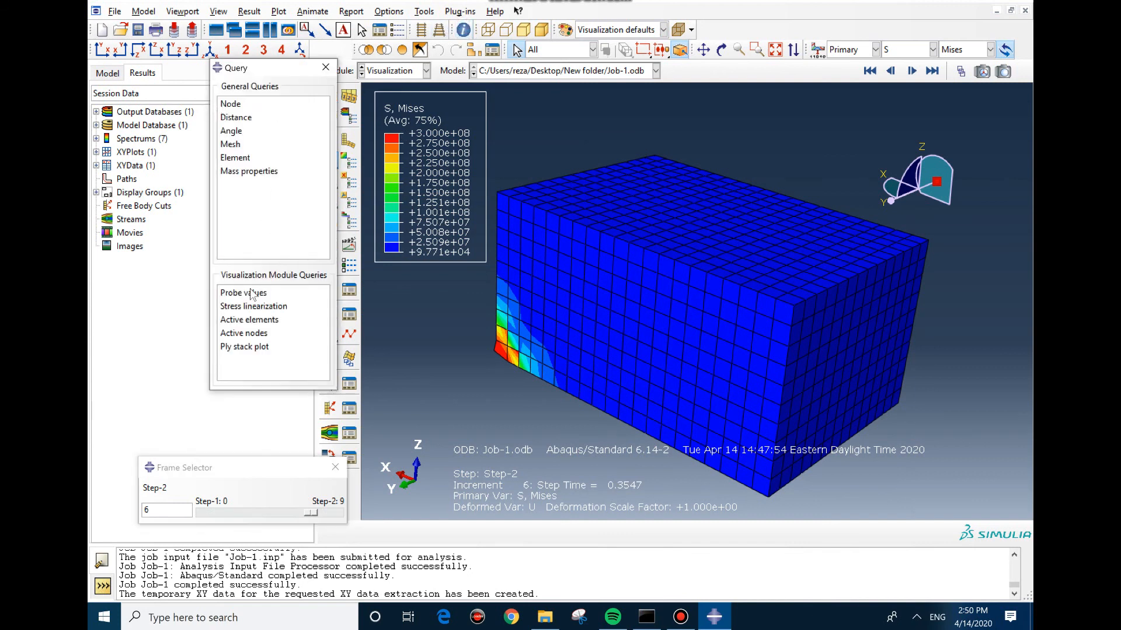
{"action": "left_click", "coordinate": [252, 293]}
{"action": "left_click_drag", "start_coordinate": [966, 153], "coordinate": [662, 88]}
{"action": "left_click", "coordinate": [649, 145]}
{"action": "left_click", "coordinate": [642, 166]}
{"action": "left_click", "coordinate": [762, 147]}
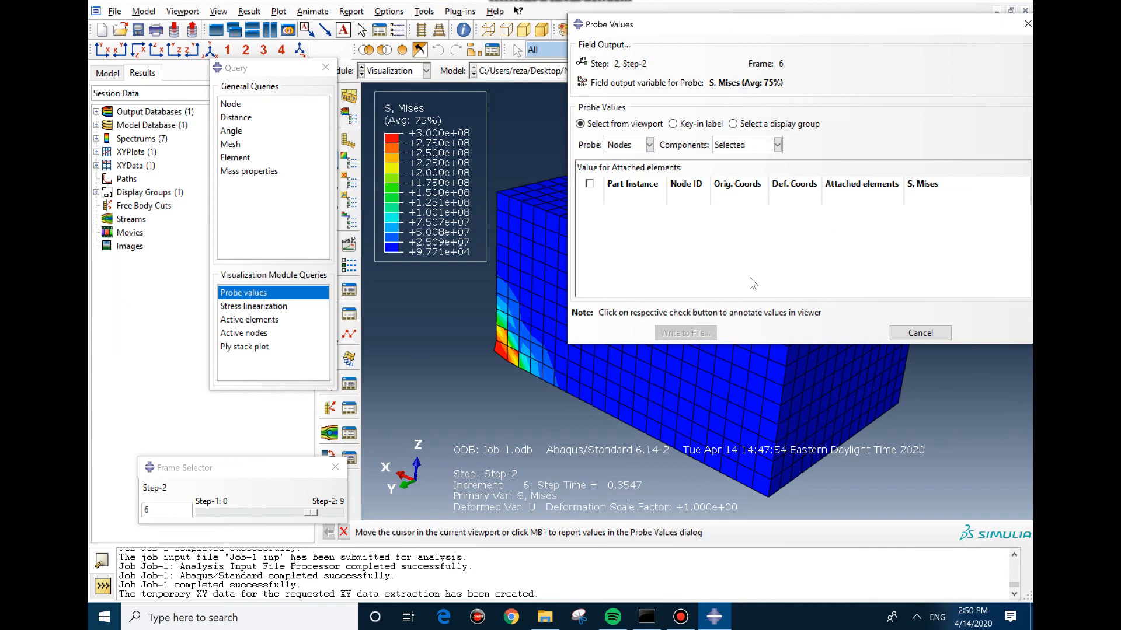
Step: Probe the Mises stress at six nodes across the block's side face and down its stressed corner edge, and close the queries
{"action": "left_click", "coordinate": [534, 326]}
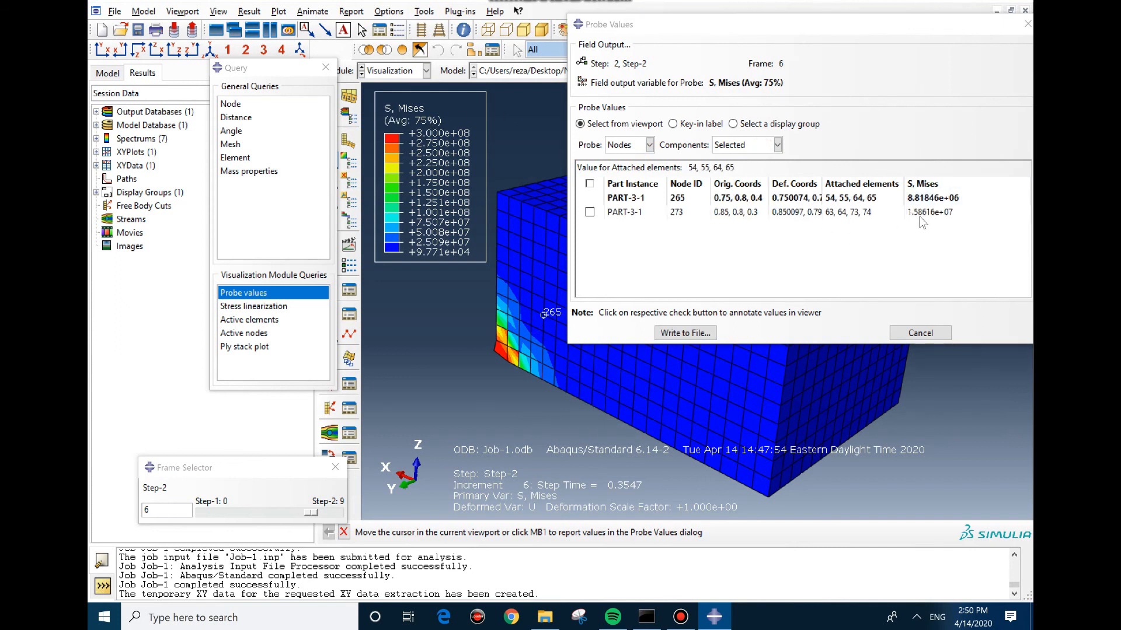
{"action": "left_click", "coordinate": [583, 380]}
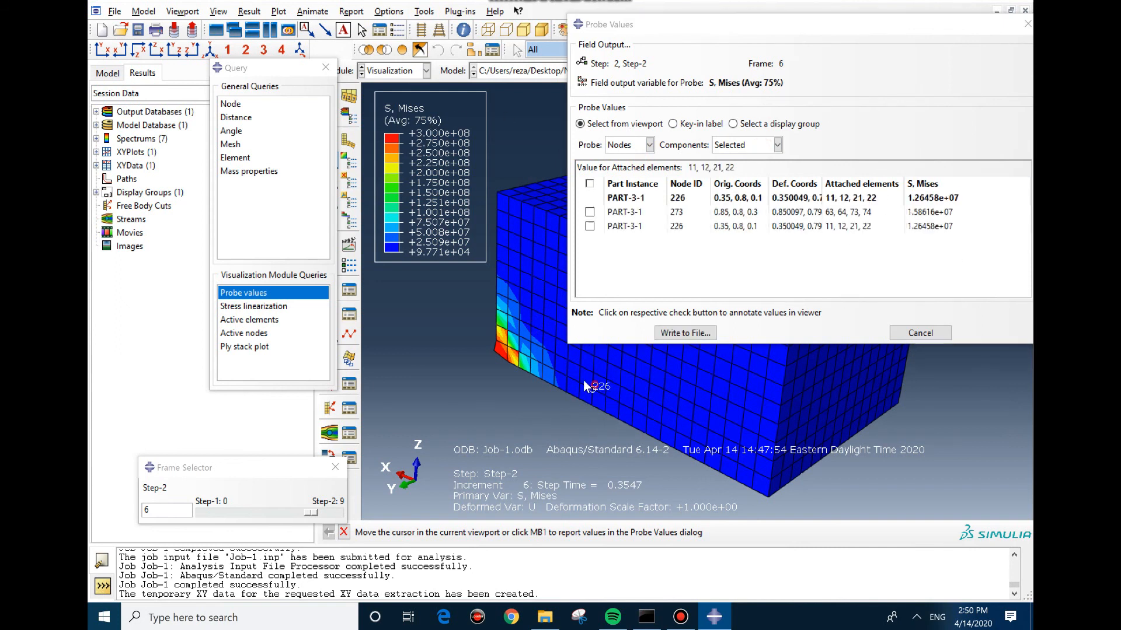
{"action": "left_click", "coordinate": [506, 264]}
{"action": "left_click", "coordinate": [497, 303]}
{"action": "left_click", "coordinate": [496, 335]}
{"action": "left_click", "coordinate": [495, 349]}
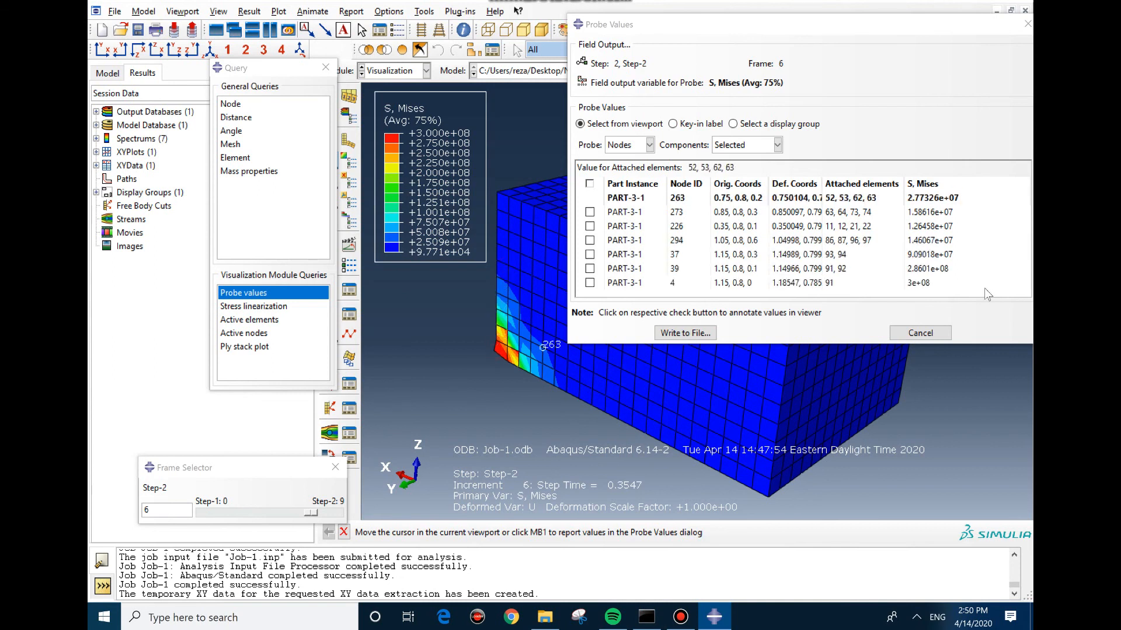
{"action": "left_click_drag", "start_coordinate": [853, 26], "coordinate": [582, 62]}
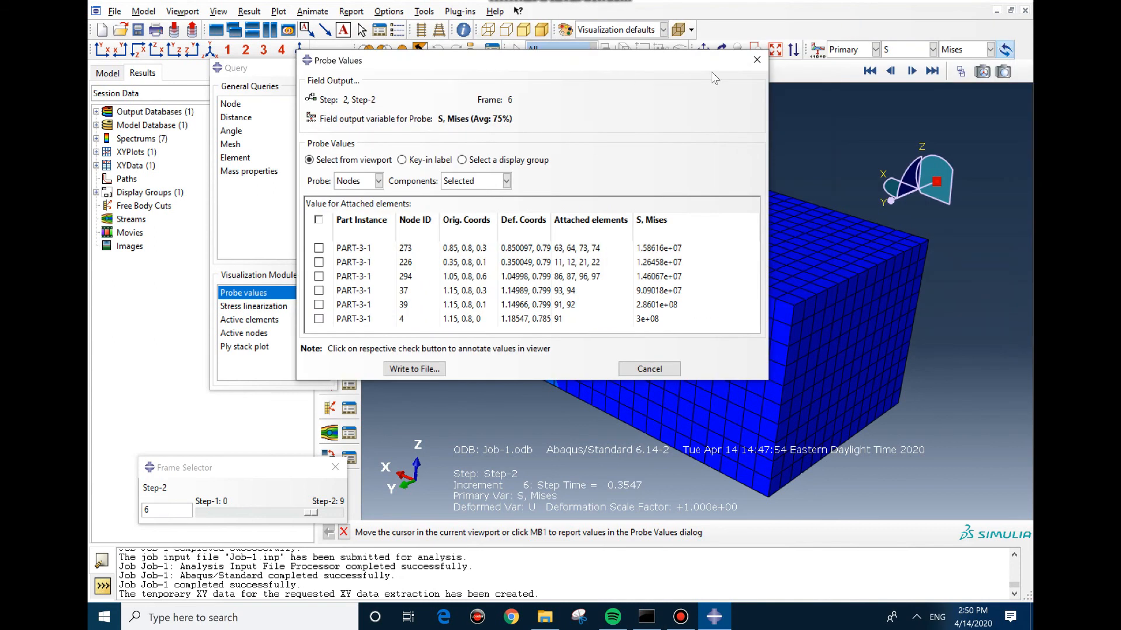
{"action": "left_click", "coordinate": [756, 60]}
{"action": "left_click", "coordinate": [523, 272]}
{"action": "left_click", "coordinate": [326, 67]}
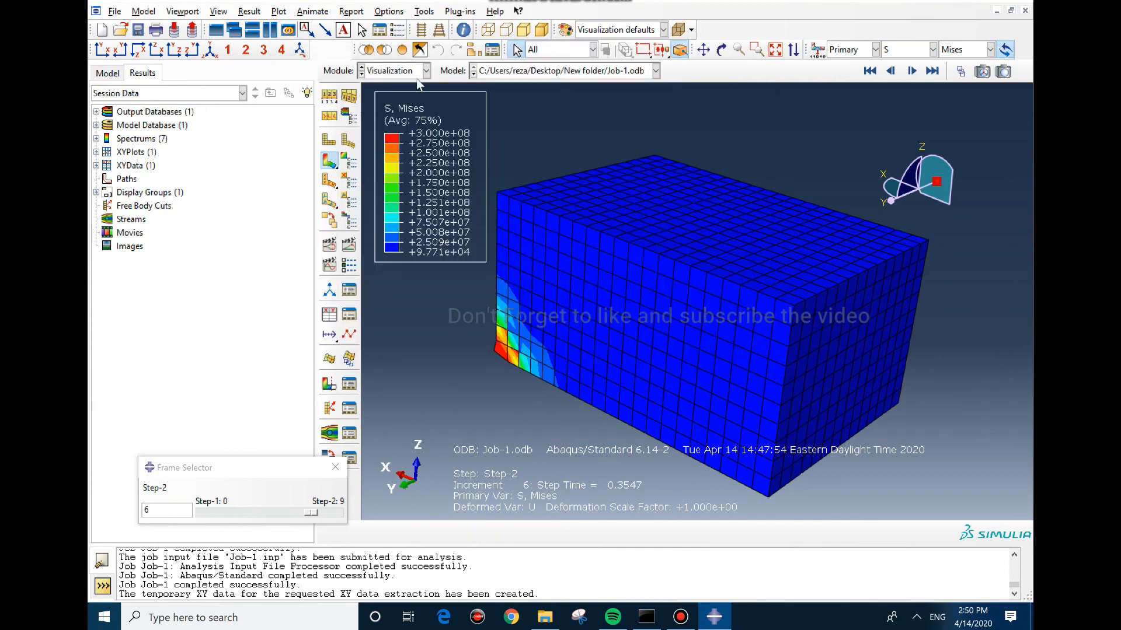